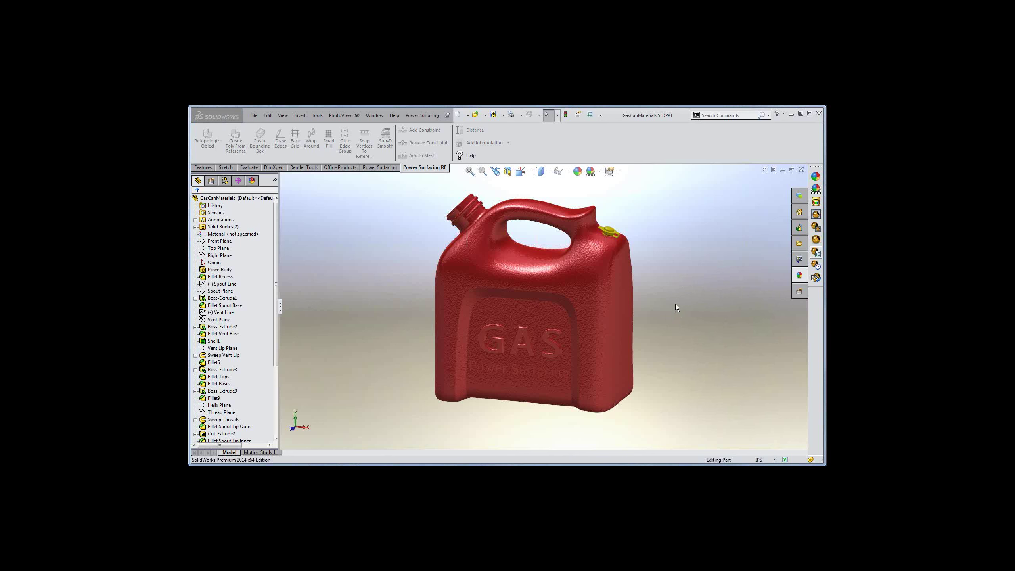
Close the GasCanMaterials part.
{"action": "middle_click_drag", "start_coordinate": [676, 311], "coordinate": [671, 322]}
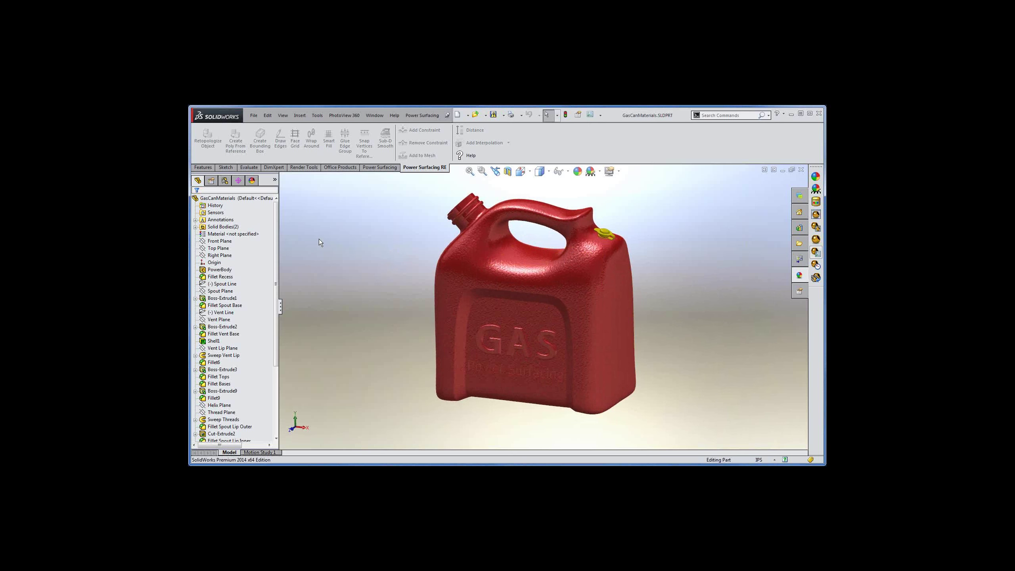
{"action": "left_click", "coordinate": [253, 115]}
{"action": "left_click", "coordinate": [267, 144]}
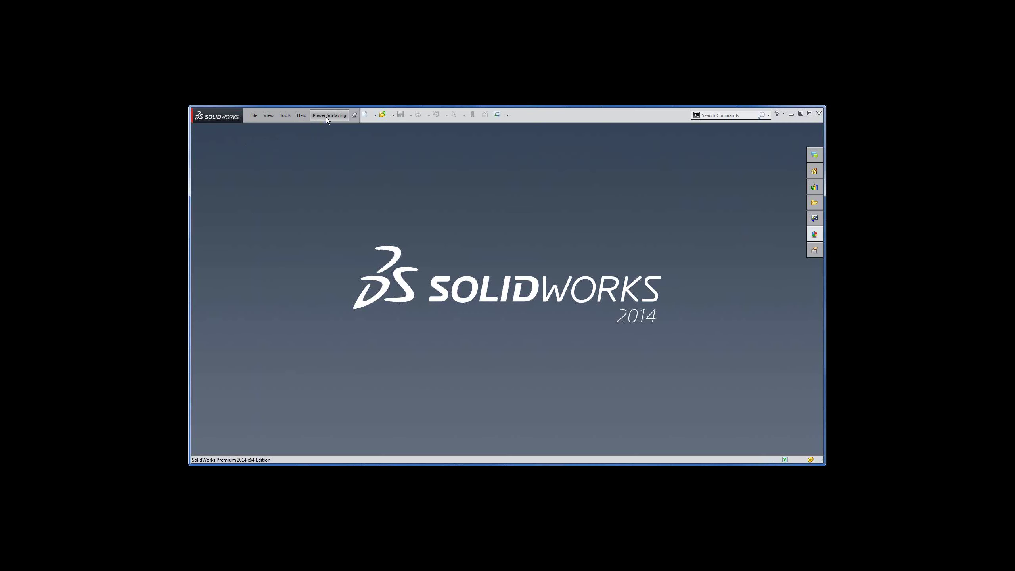
Start a Power Surfacing box on the Top Plane in a new part.
{"action": "left_click", "coordinate": [326, 116]}
{"action": "mouse_move", "coordinate": [344, 128]}
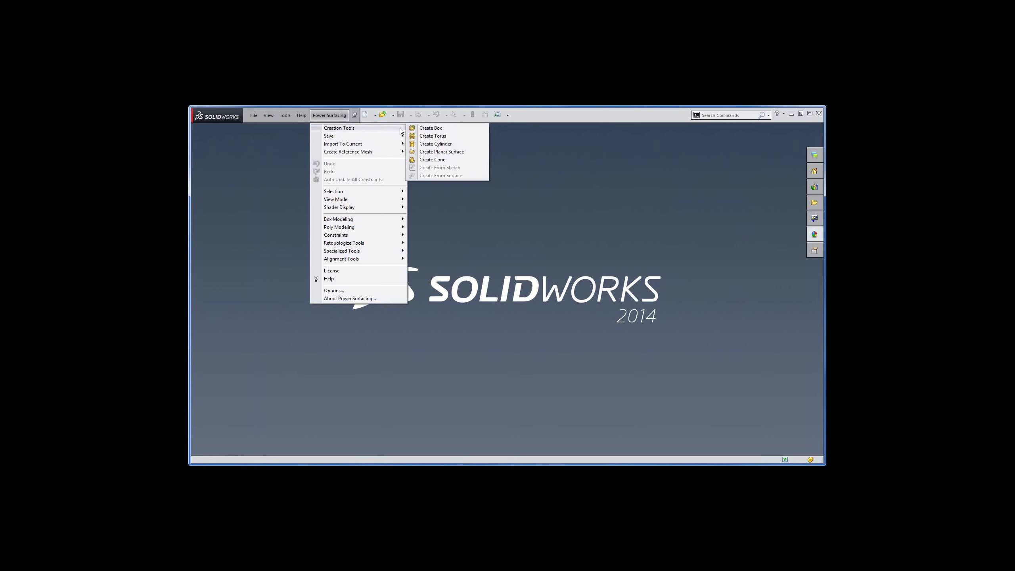
{"action": "left_click", "coordinate": [445, 129]}
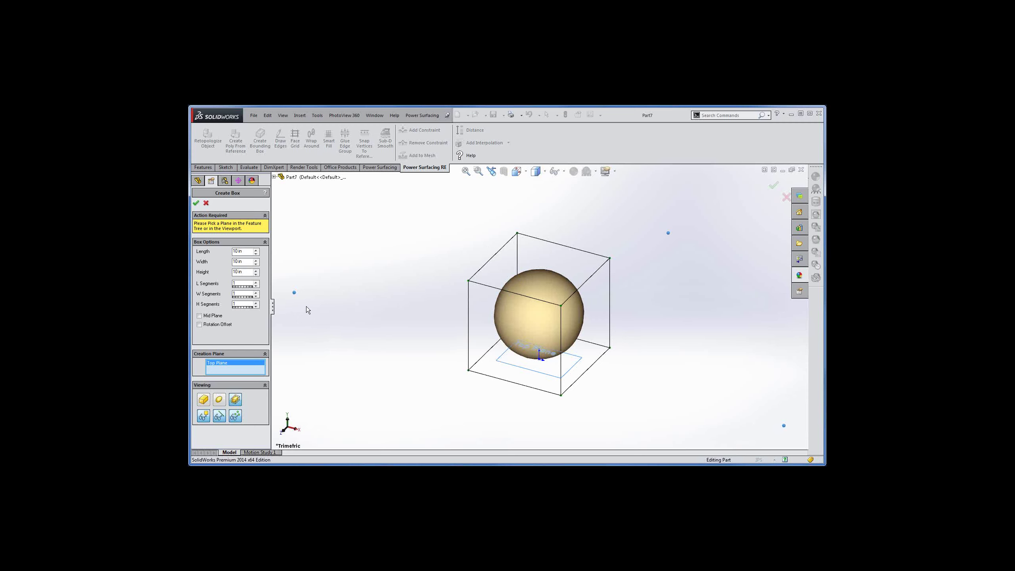
Set the box's length, width and height segments to 4 each.
{"action": "left_click", "coordinate": [256, 282]}
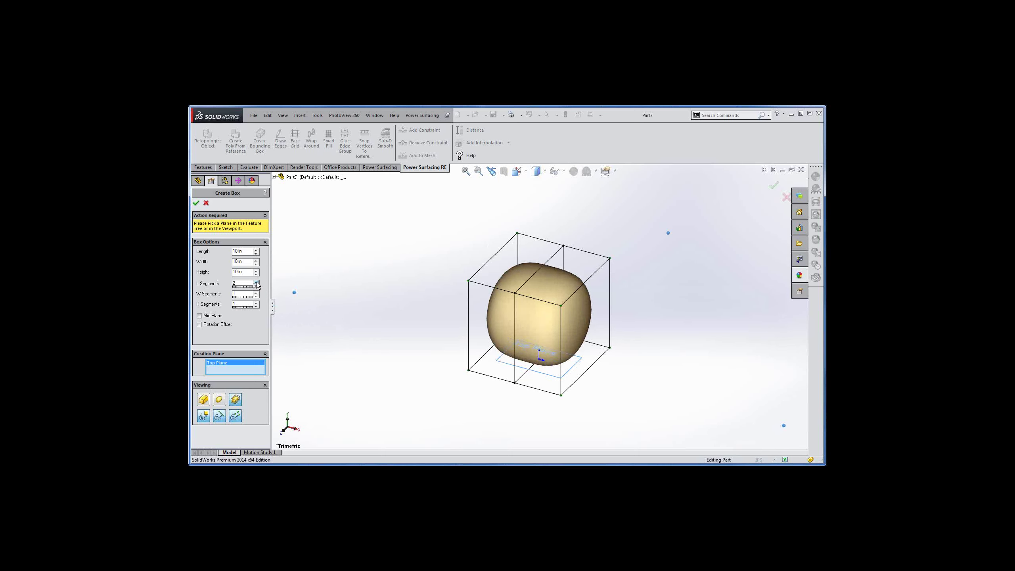
{"action": "left_click", "coordinate": [256, 282]}
{"action": "left_click", "coordinate": [256, 282]}
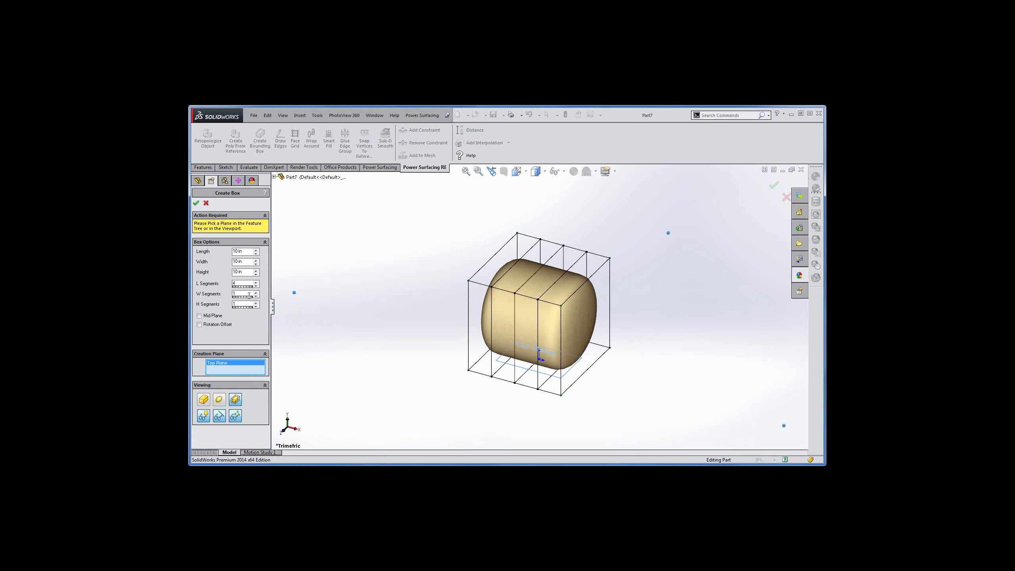
{"action": "left_click", "coordinate": [257, 293]}
{"action": "left_click", "coordinate": [256, 292]}
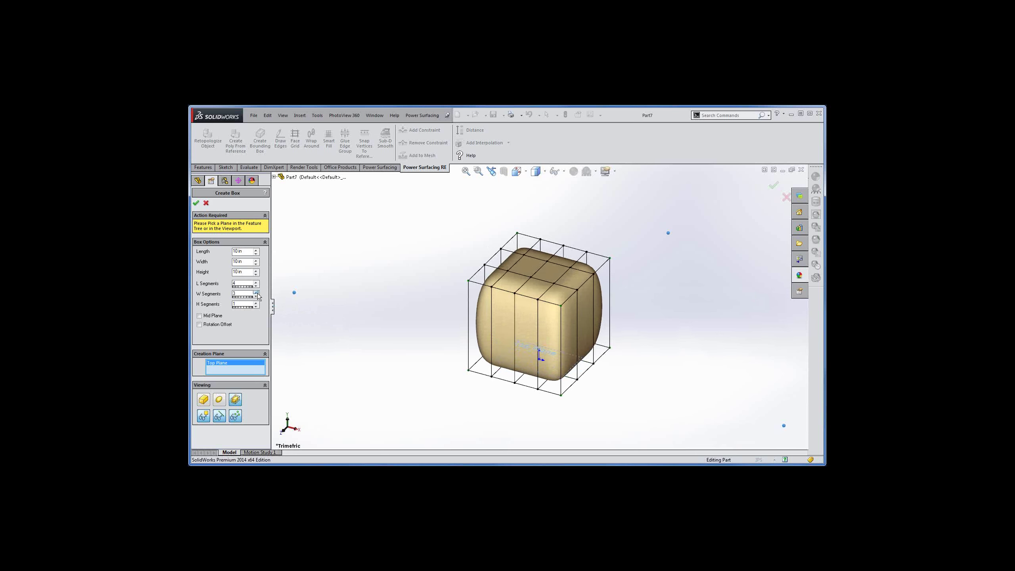
{"action": "left_click", "coordinate": [257, 292]}
{"action": "left_click", "coordinate": [256, 303]}
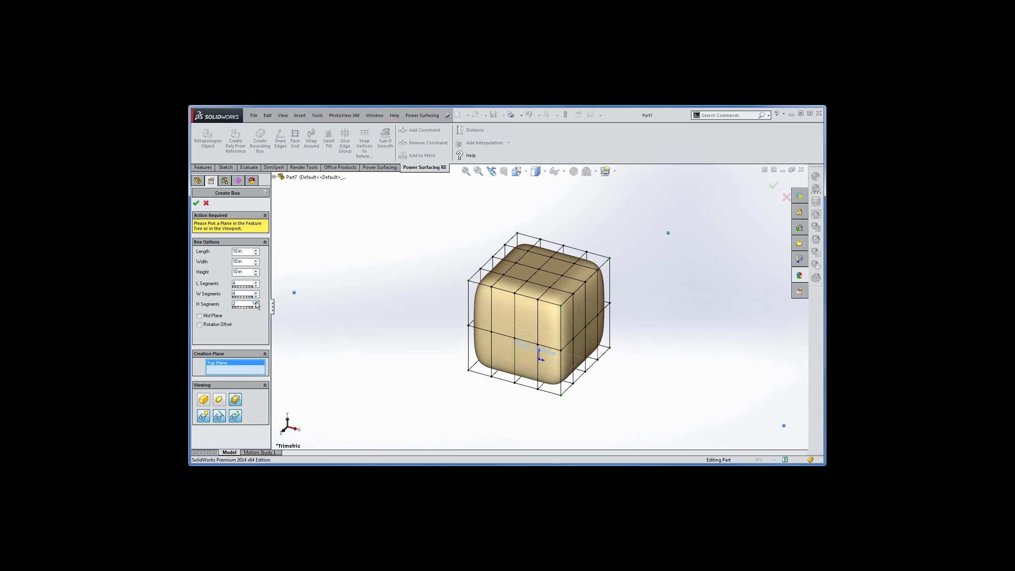
{"action": "left_click", "coordinate": [257, 303]}
{"action": "left_click", "coordinate": [256, 303]}
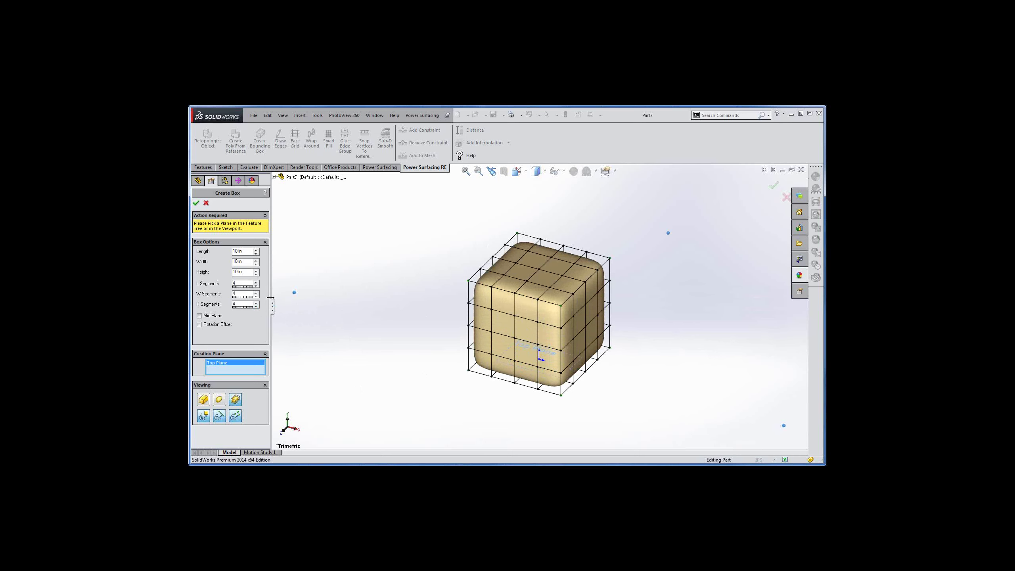
Set the box's length, width and height segments back to 1 each and create the box.
{"action": "left_click_drag", "start_coordinate": [241, 283], "coordinate": [229, 283]}
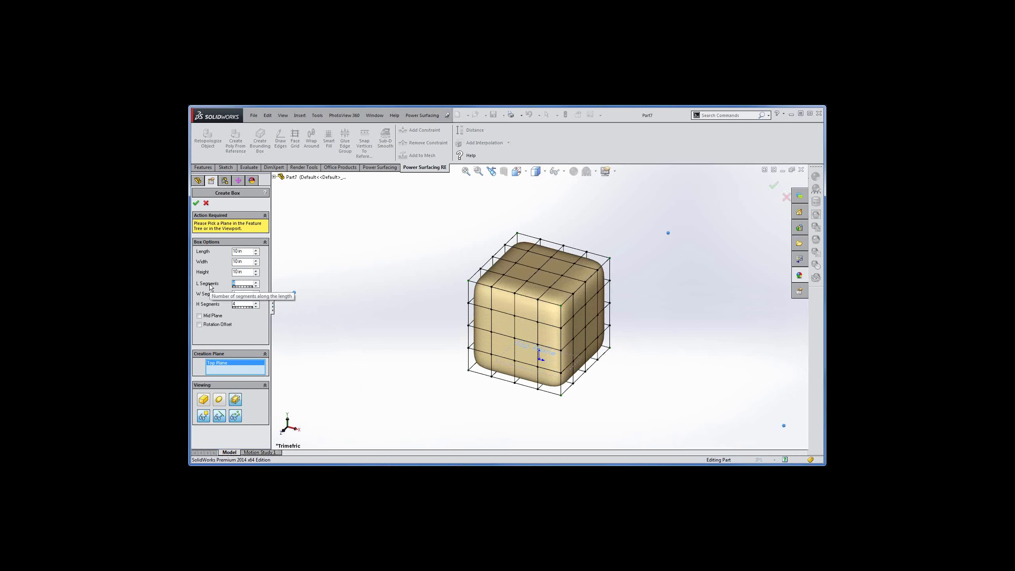
{"action": "type", "text": "1"}
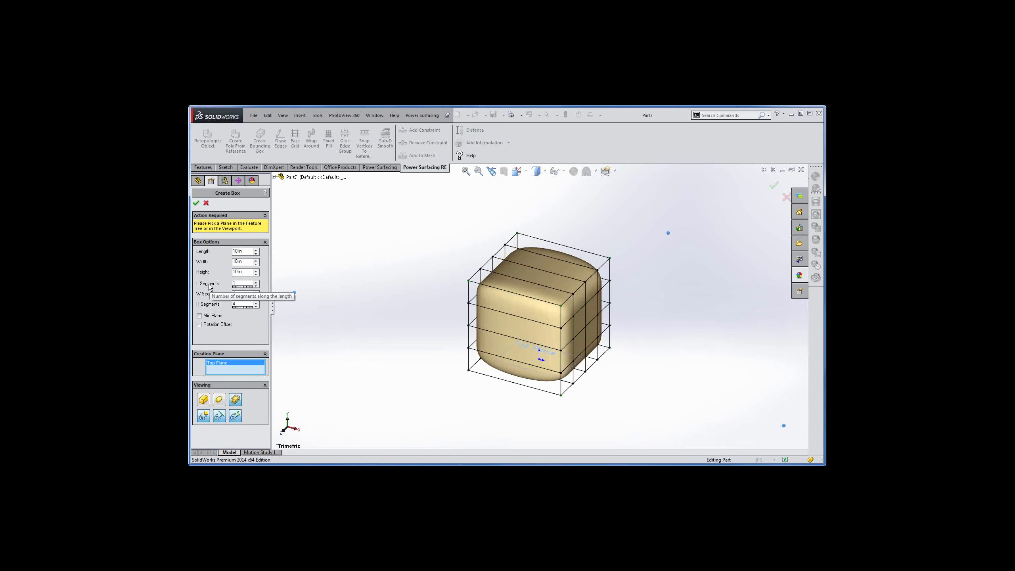
{"action": "key", "text": "Tab"}
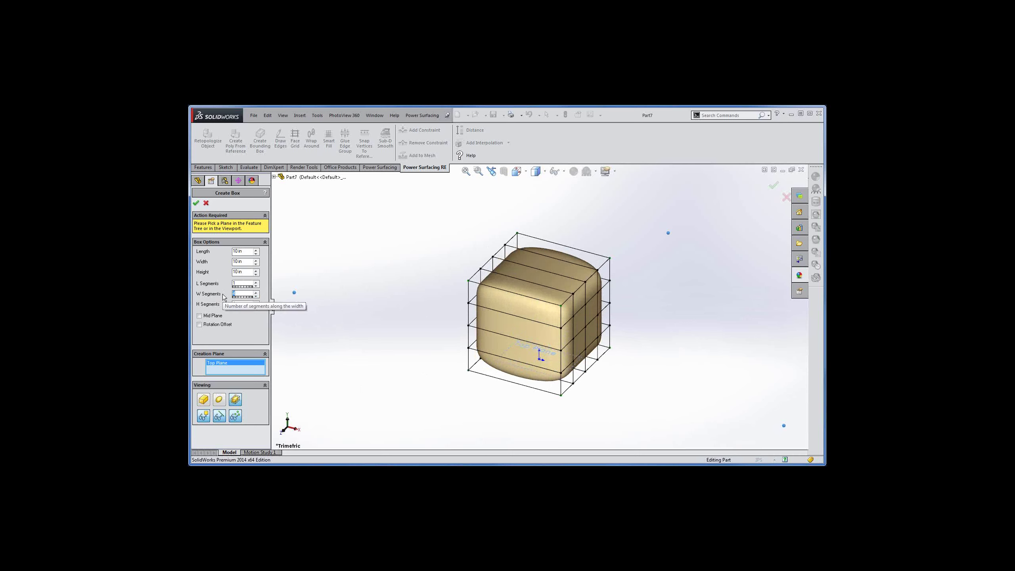
{"action": "type", "text": "1"}
{"action": "key", "text": "Tab"}
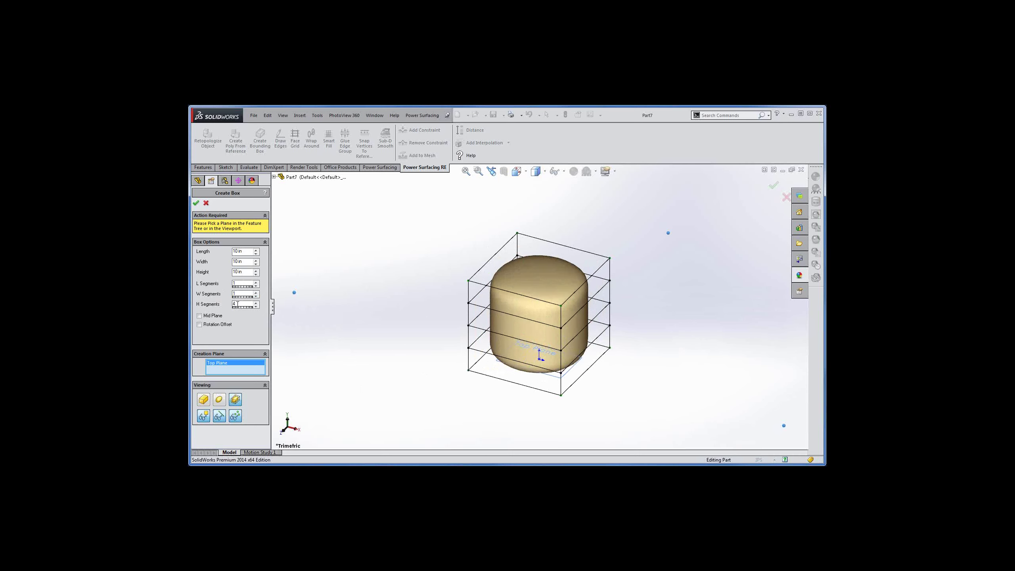
{"action": "type", "text": "1"}
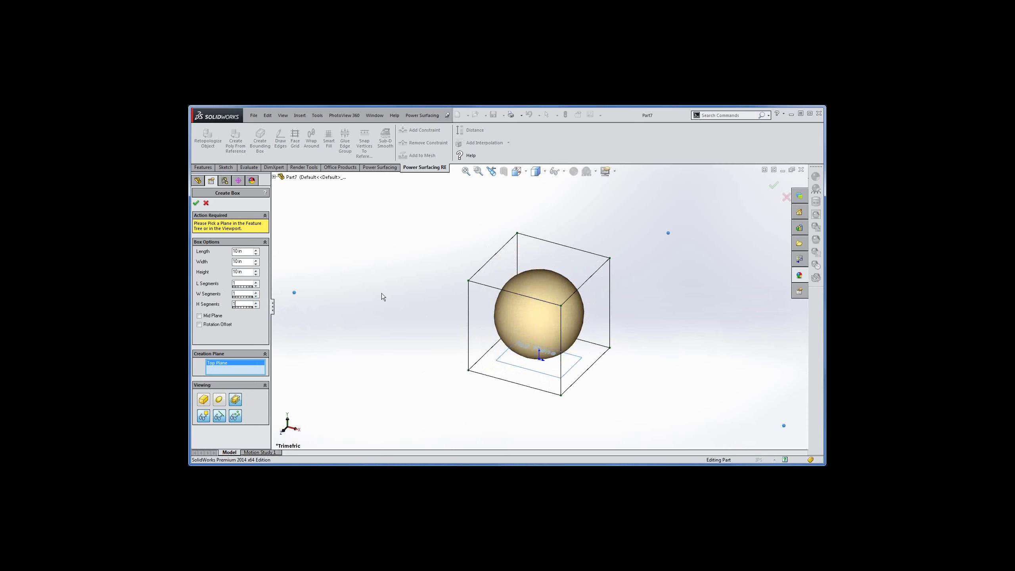
{"action": "right_click", "coordinate": [386, 279]}
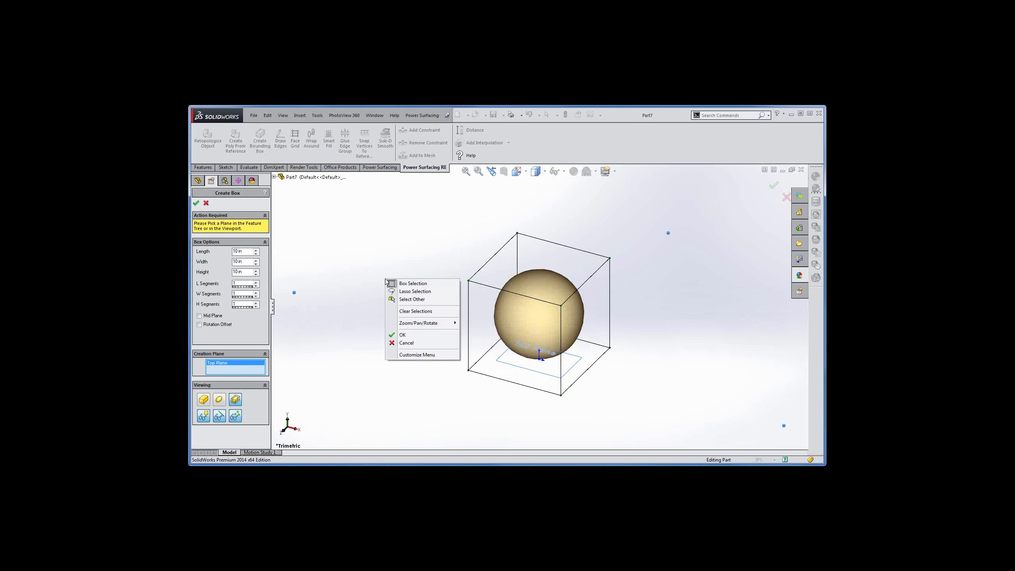
{"action": "left_click", "coordinate": [403, 335]}
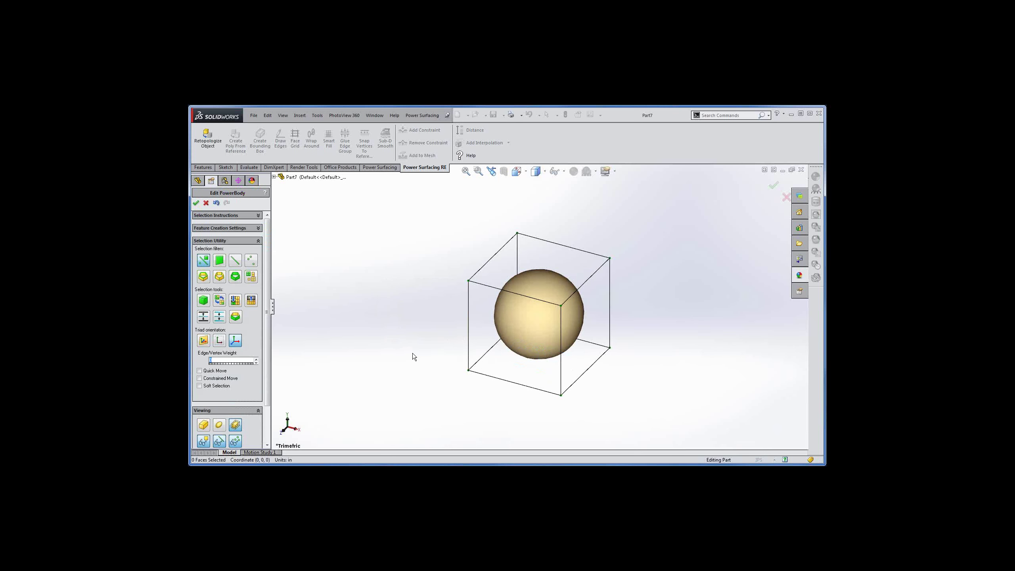
Display the box as its control mesh and discard the box without saving the edit.
{"action": "scroll", "coordinate": [268, 379], "scroll_direction": "down", "scroll_amount": 3}
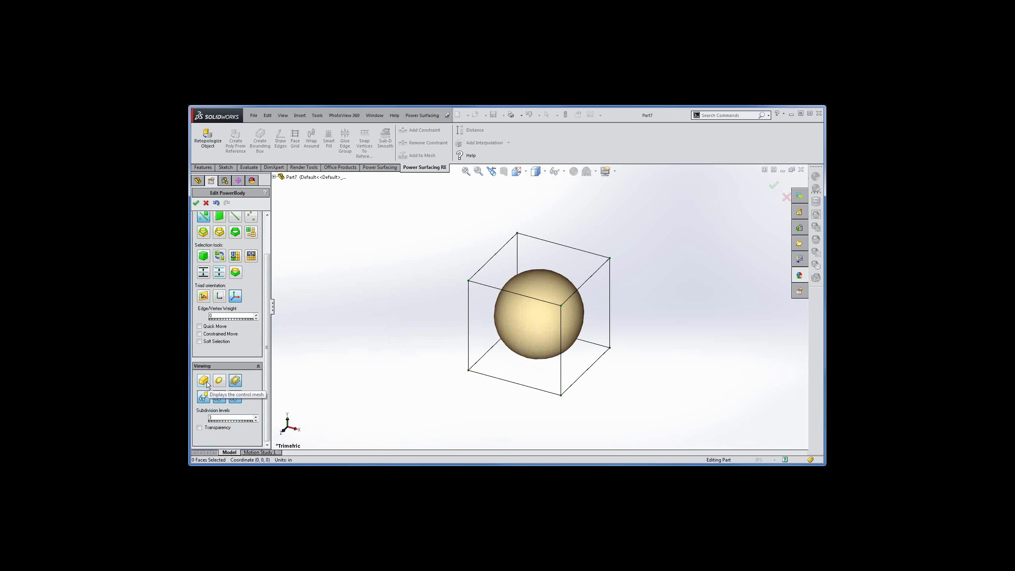
{"action": "left_click", "coordinate": [205, 381]}
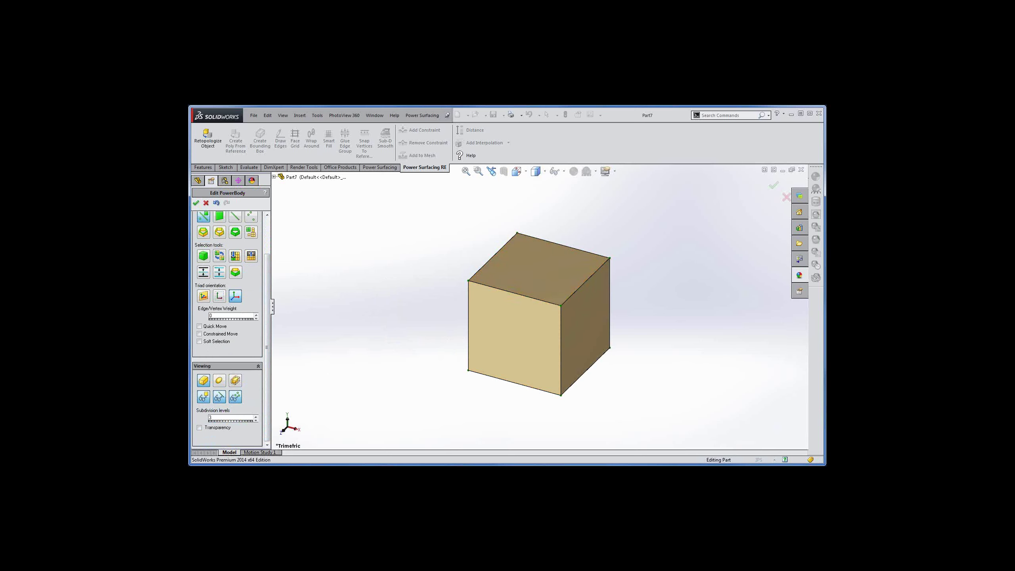
{"action": "left_click", "coordinate": [206, 203]}
{"action": "left_click", "coordinate": [544, 307]}
Create a Power Surfacing box on the Top Plane, 10 in long, 6 in wide and 8 in high.
{"action": "left_click", "coordinate": [423, 115]}
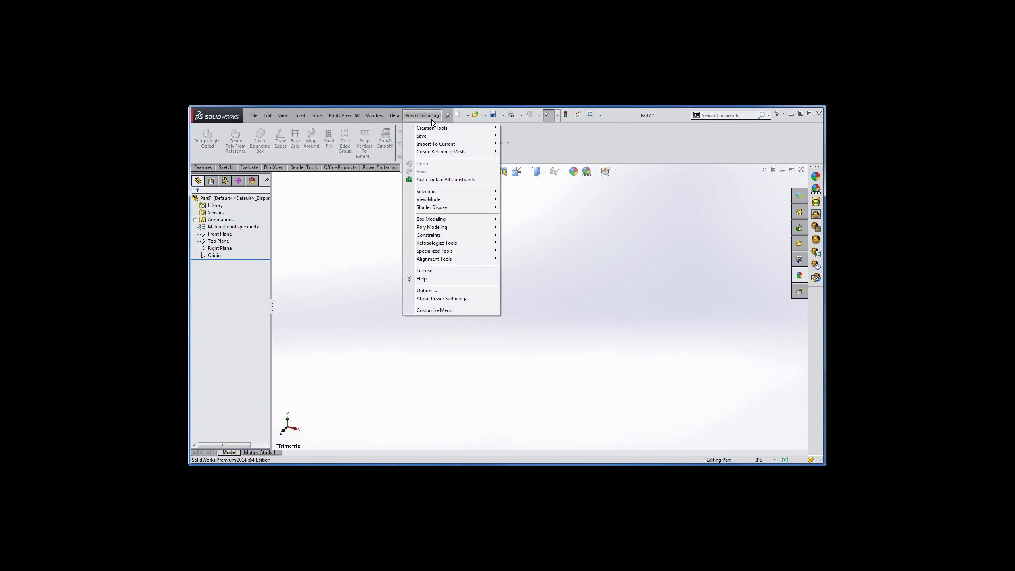
{"action": "mouse_move", "coordinate": [499, 130]}
{"action": "left_click", "coordinate": [525, 128]}
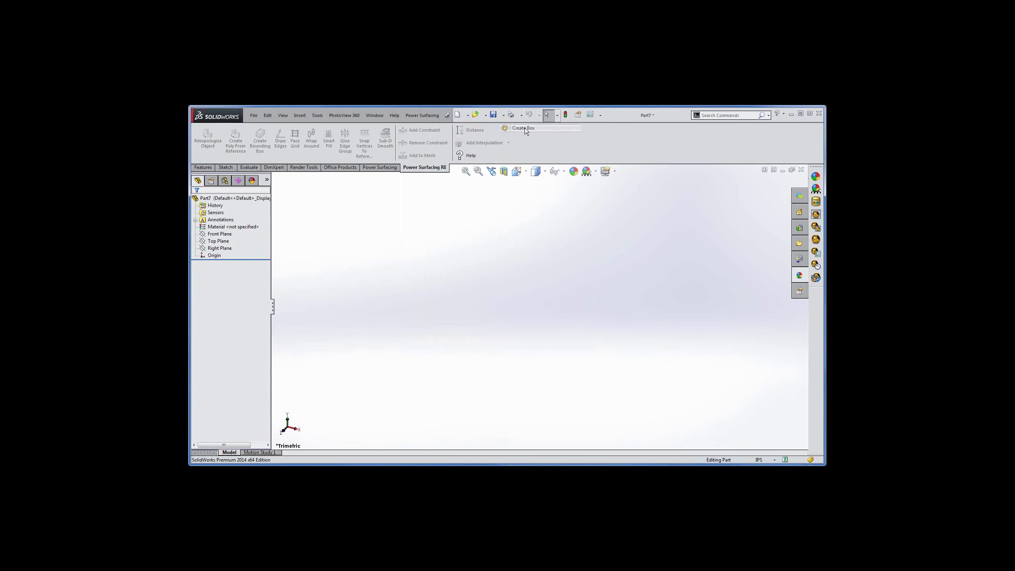
{"action": "left_click_drag", "start_coordinate": [247, 255], "coordinate": [222, 254]}
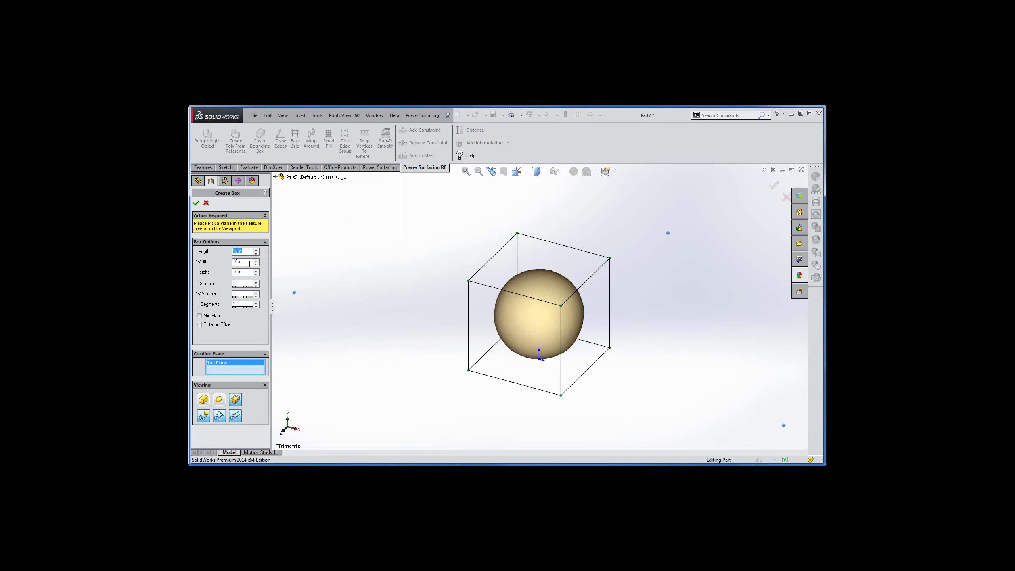
{"action": "left_click_drag", "start_coordinate": [250, 264], "coordinate": [216, 264]}
{"action": "type", "text": "6 in"}
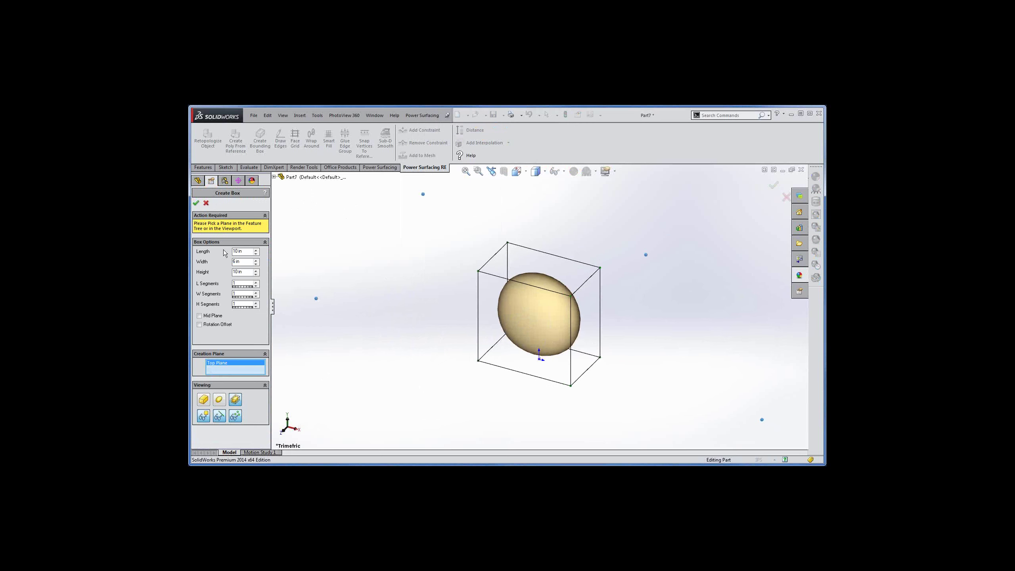
{"action": "left_click_drag", "start_coordinate": [248, 271], "coordinate": [233, 271]}
{"action": "type", "text": "8 in"}
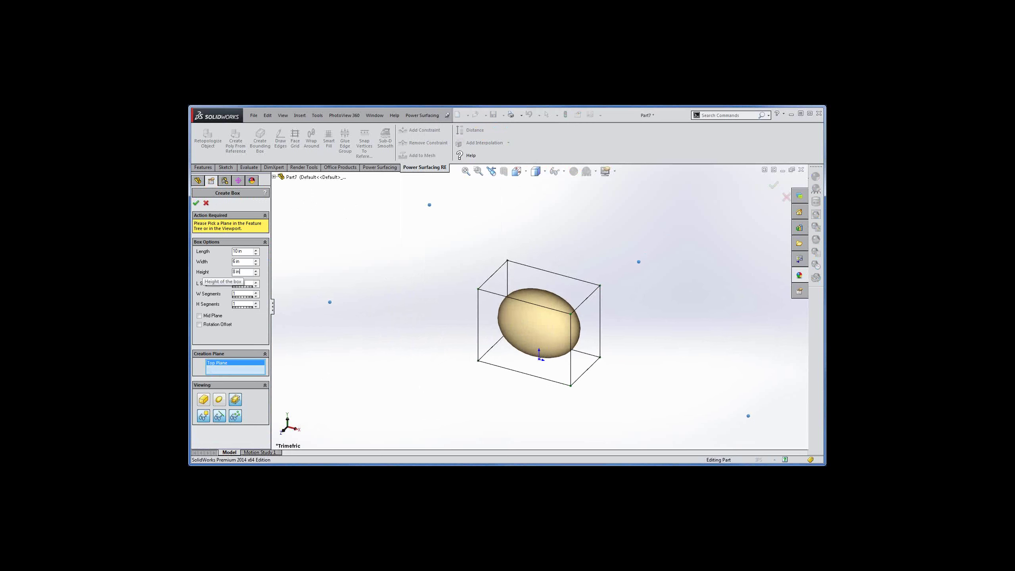
{"action": "left_click", "coordinate": [197, 204]}
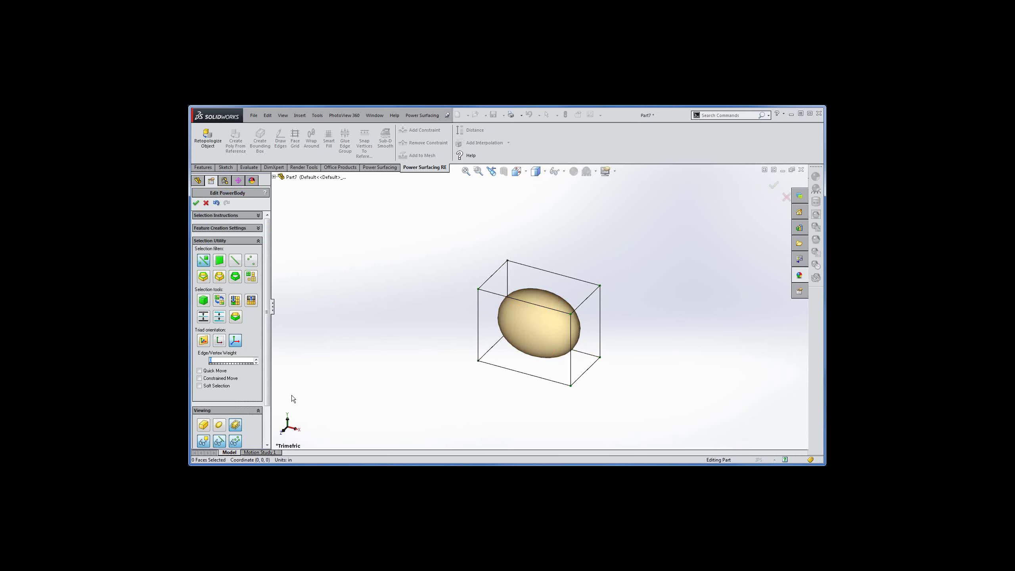
Show the box's control mesh and scale its top face along Z to a depth of about 4.74 in.
{"action": "left_click", "coordinate": [204, 426]}
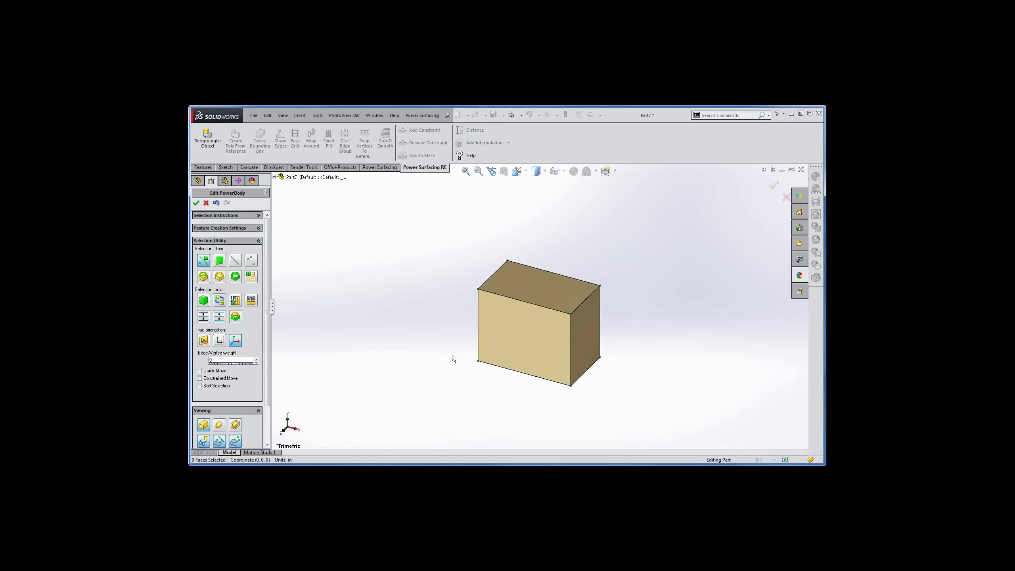
{"action": "left_click", "coordinate": [548, 292]}
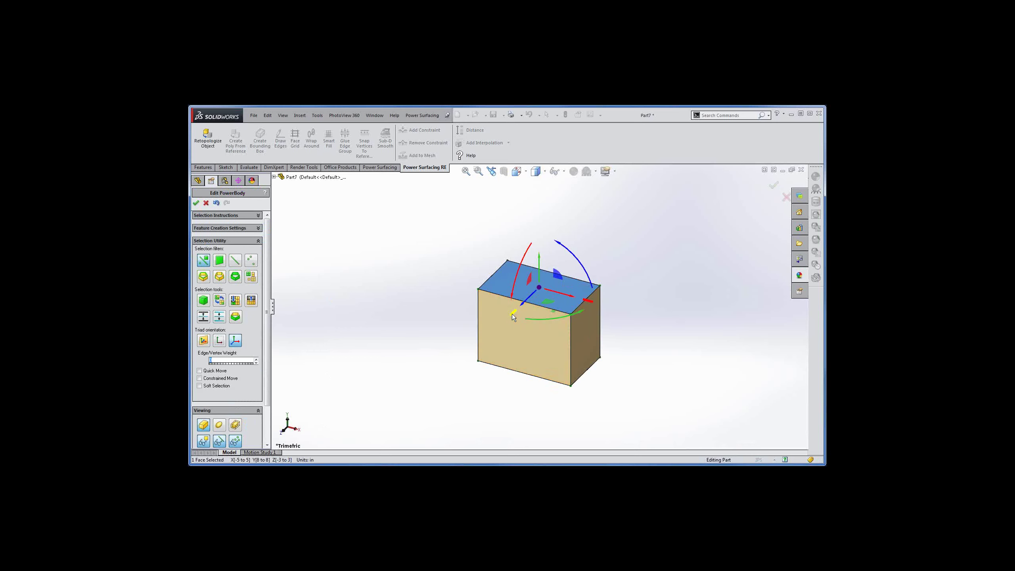
{"action": "left_click_drag", "start_coordinate": [514, 316], "coordinate": [520, 312]}
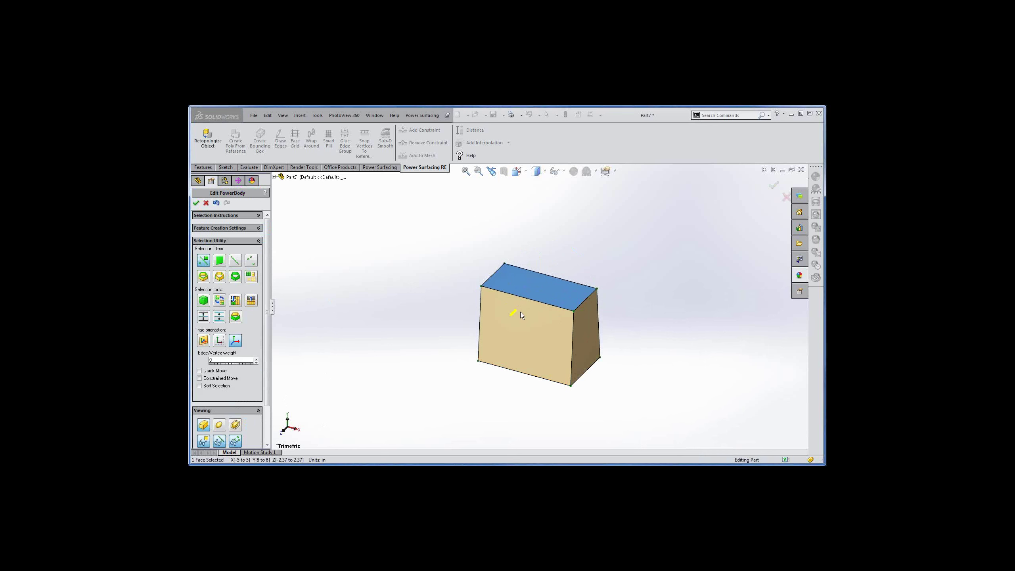
Restrict selection to edges, select the ring of four lengthwise edges and insert two evenly spaced edge loops across them.
{"action": "right_click", "coordinate": [563, 269]}
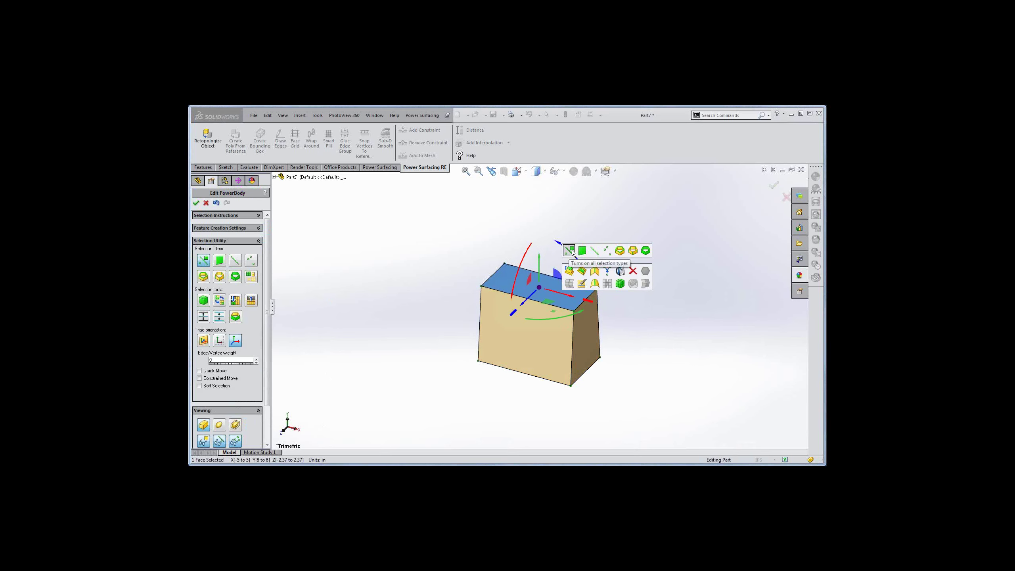
{"action": "left_click", "coordinate": [596, 251]}
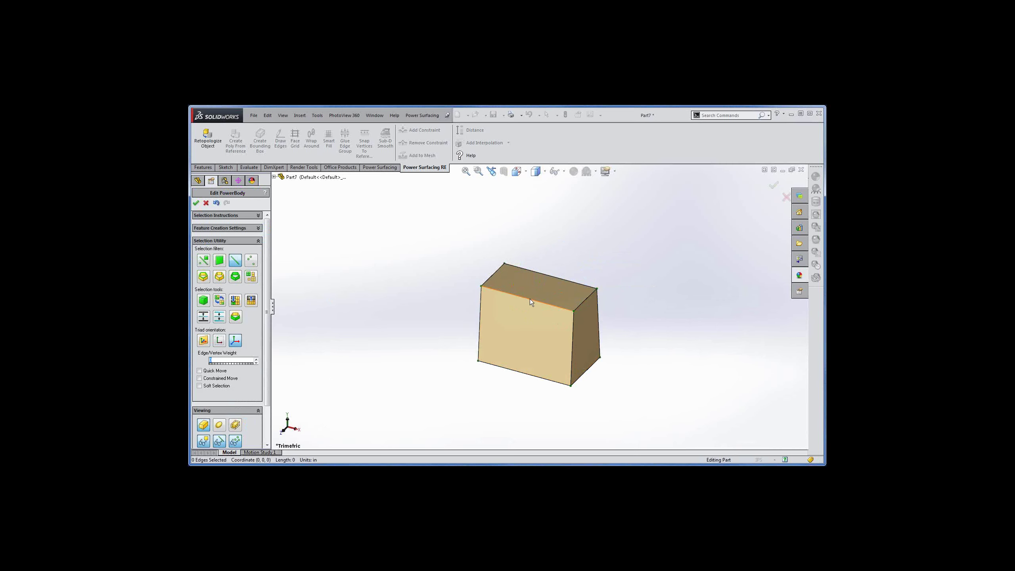
{"action": "left_click", "coordinate": [530, 299]}
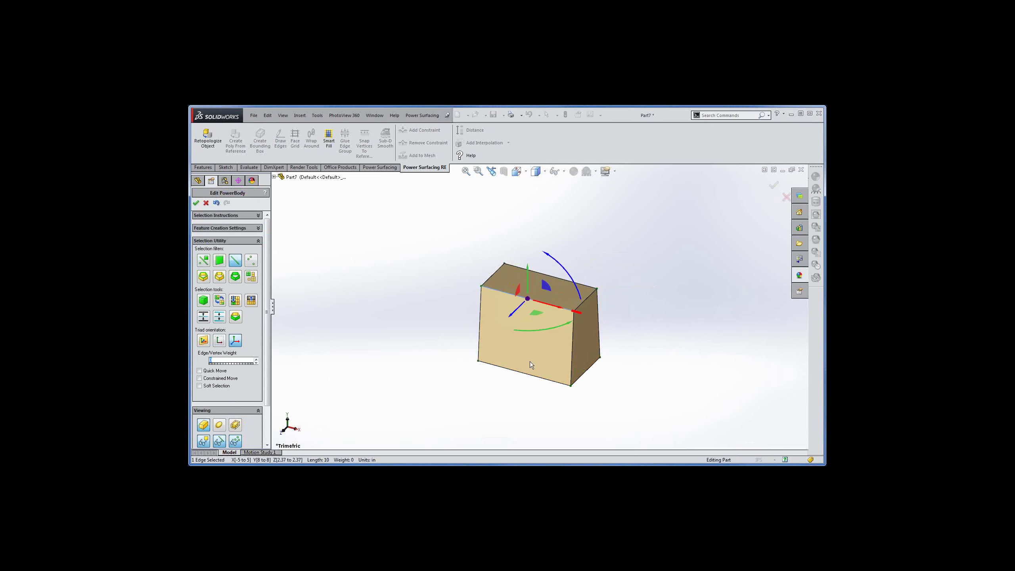
{"action": "double_click", "coordinate": [532, 300]}
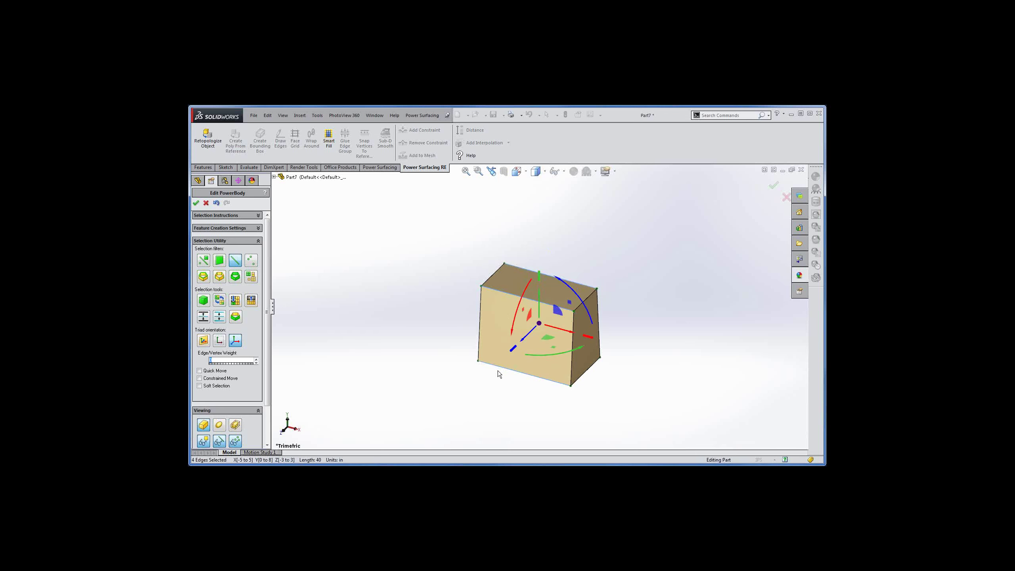
{"action": "right_click", "coordinate": [565, 253]}
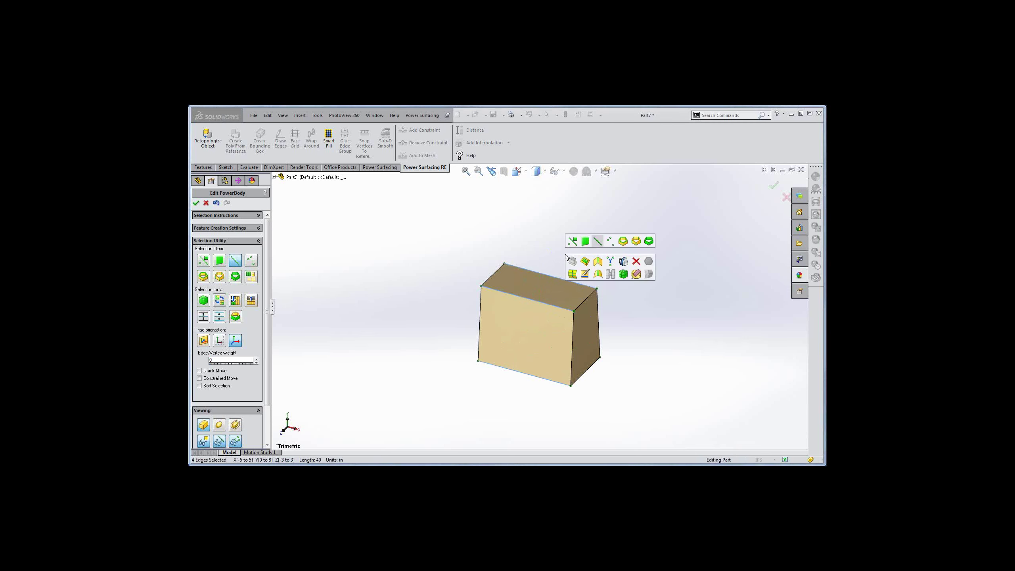
{"action": "left_click", "coordinate": [573, 274]}
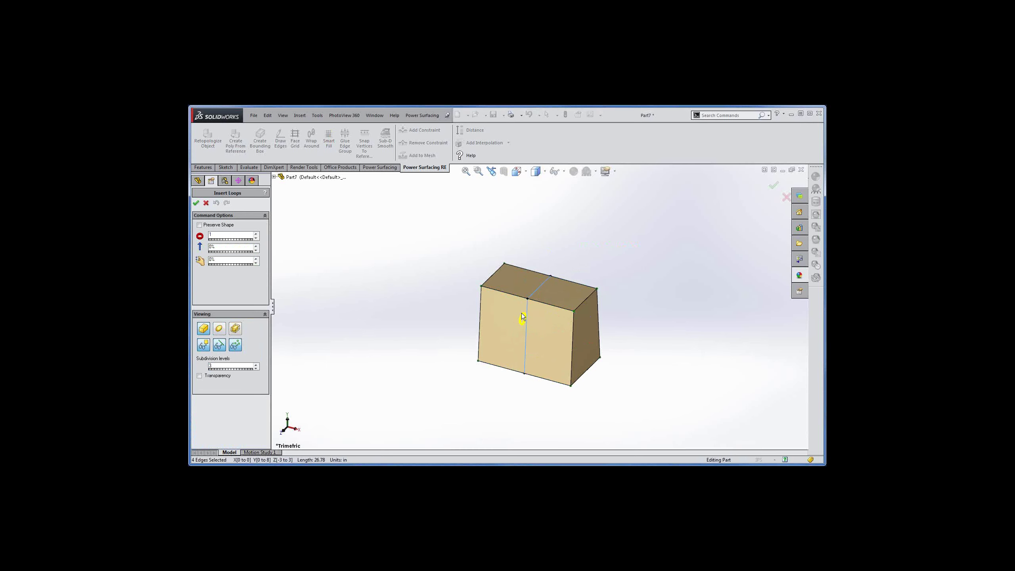
{"action": "scroll", "coordinate": [521, 296], "scroll_direction": "up", "scroll_amount": 1}
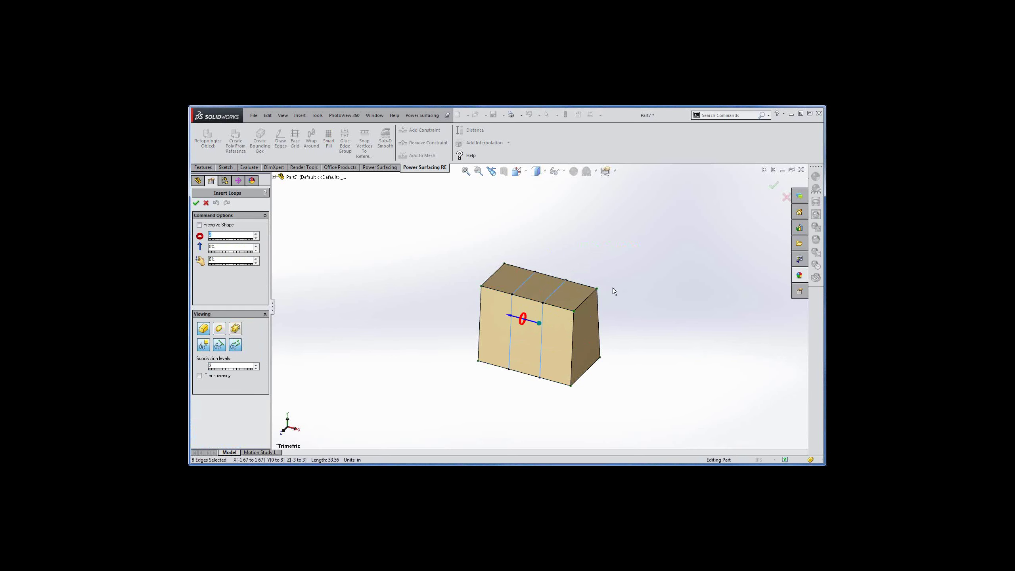
{"action": "key", "text": "Return"}
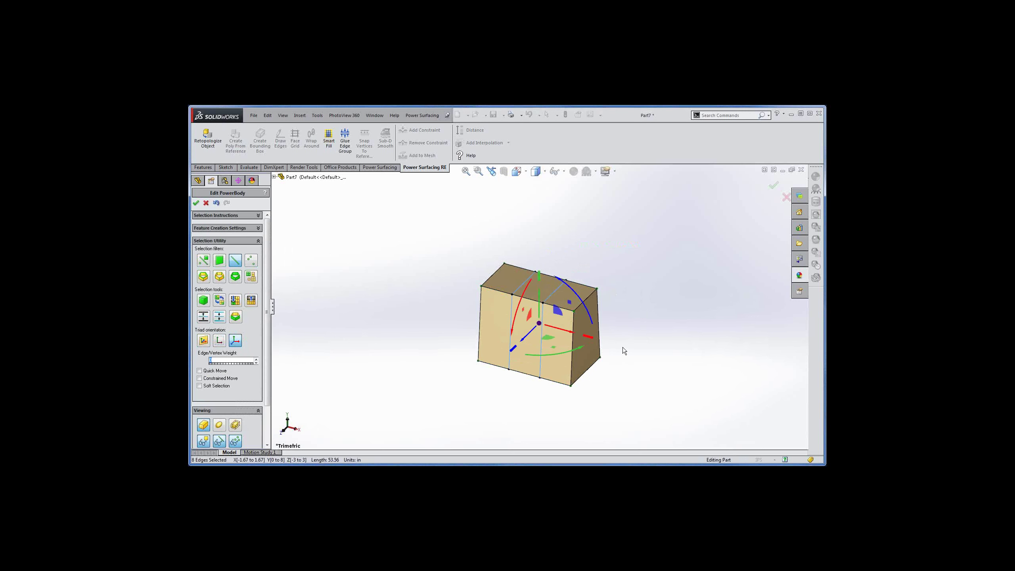
Extrude the two outer top faces upward about 1.59 in and scale them along Z to a depth of about 3.23 in.
{"action": "left_click", "coordinate": [631, 289]}
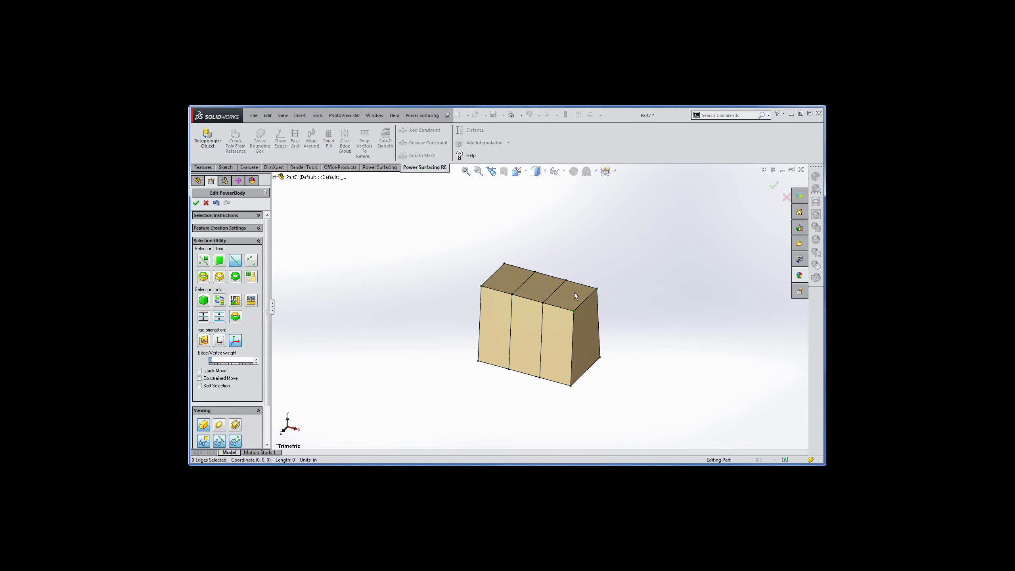
{"action": "left_click", "coordinate": [569, 298]}
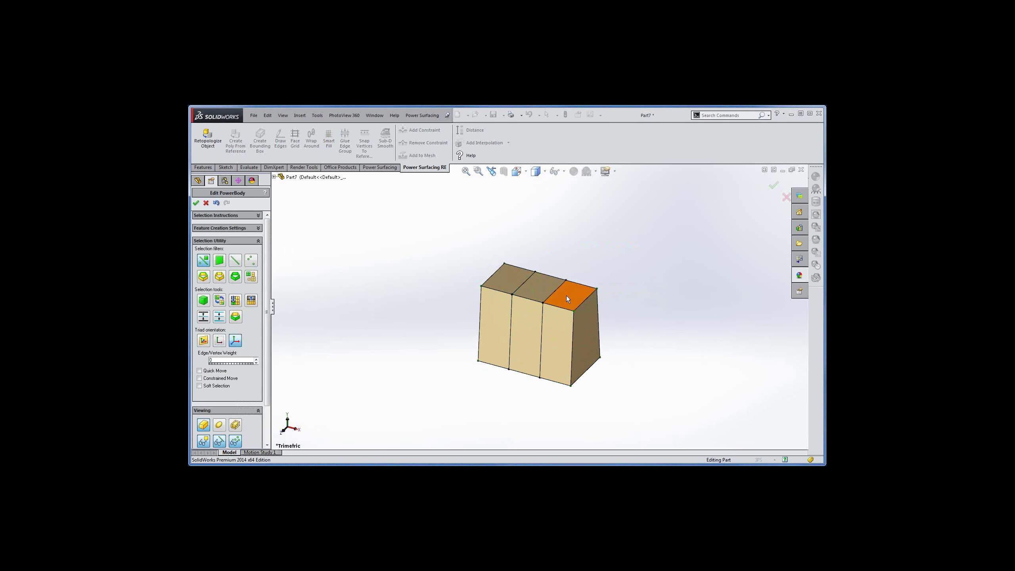
{"action": "left_click", "coordinate": [516, 281], "text": "ctrl"}
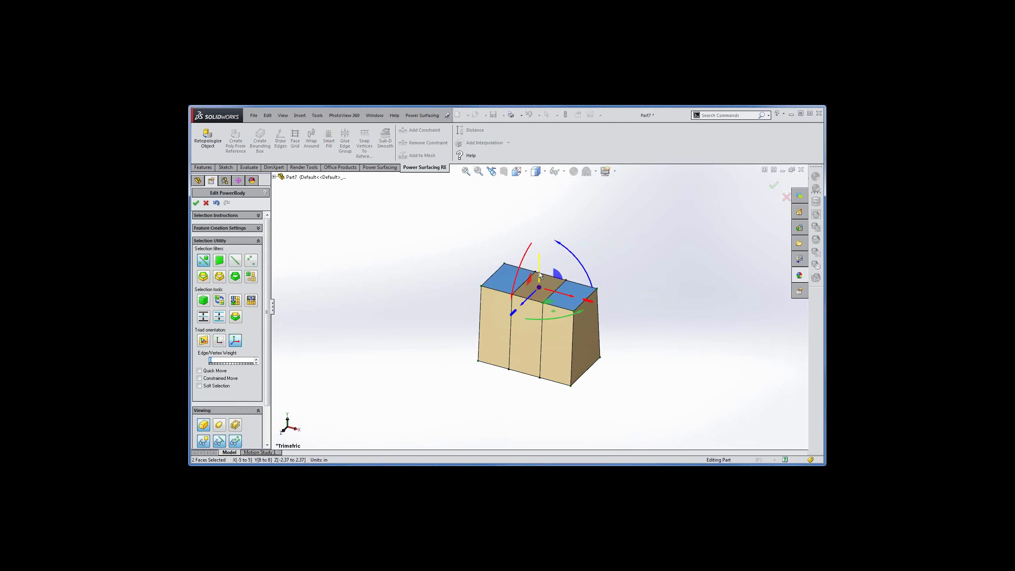
{"action": "right_click", "coordinate": [559, 261]}
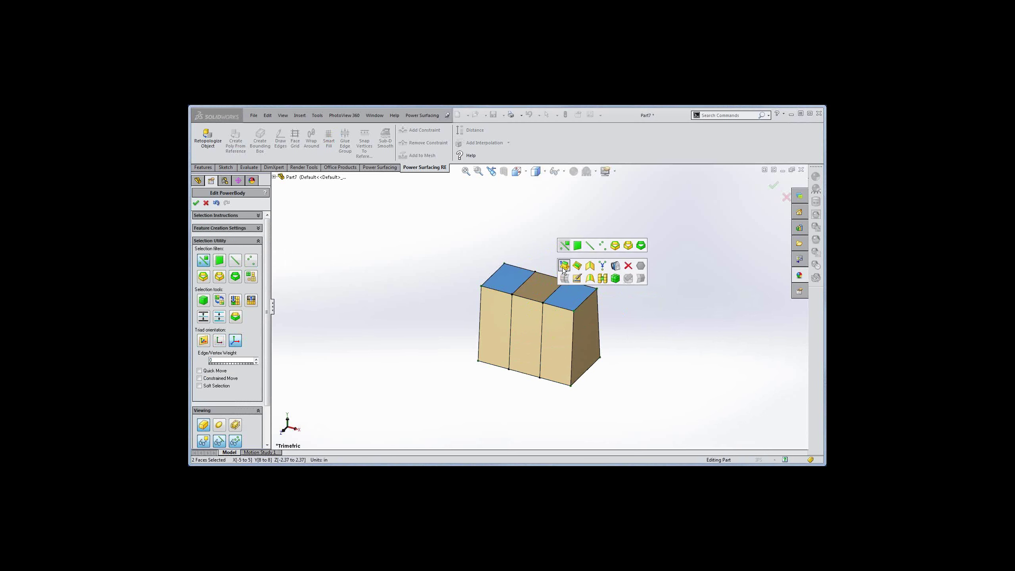
{"action": "left_click", "coordinate": [564, 266]}
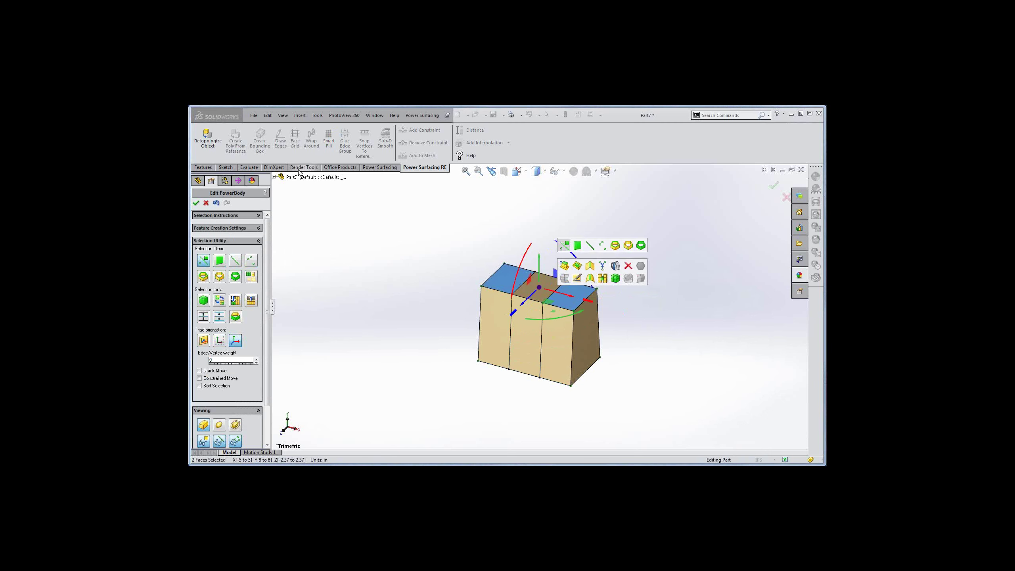
{"action": "left_click", "coordinate": [376, 168]}
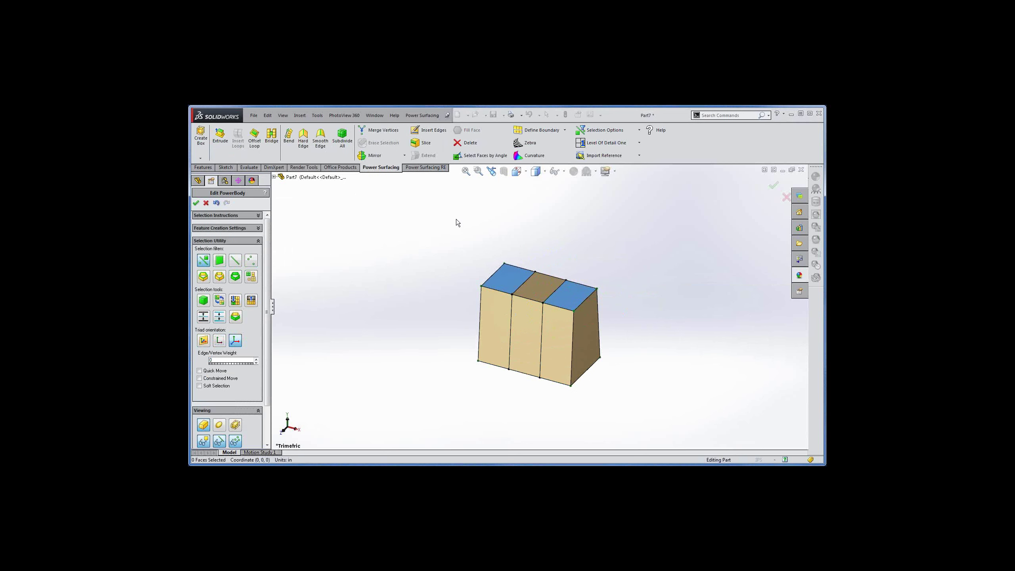
{"action": "left_click", "coordinate": [515, 277]}
{"action": "left_click", "coordinate": [571, 300], "text": "ctrl"}
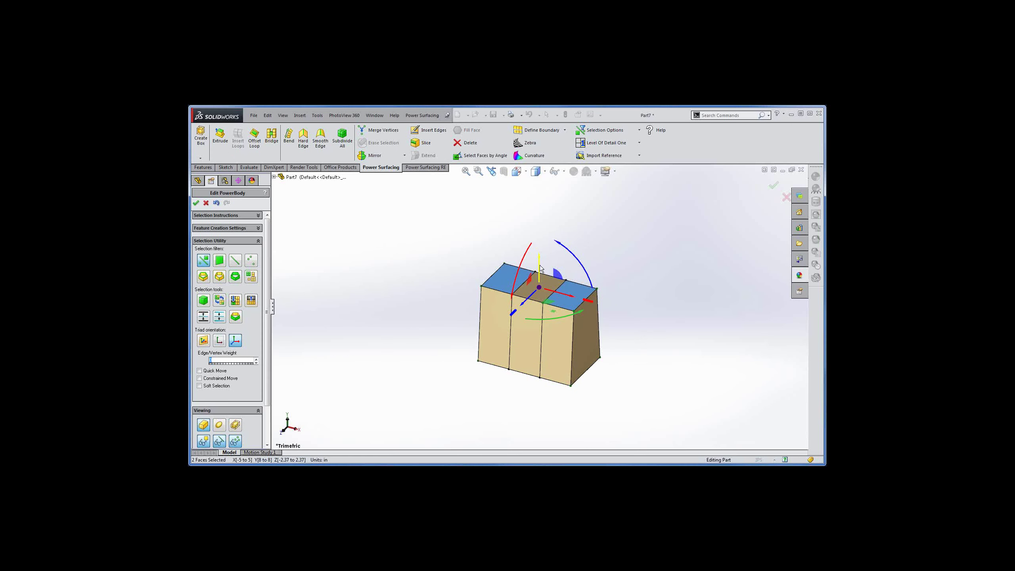
{"action": "left_click_drag", "start_coordinate": [540, 268], "coordinate": [543, 256]}
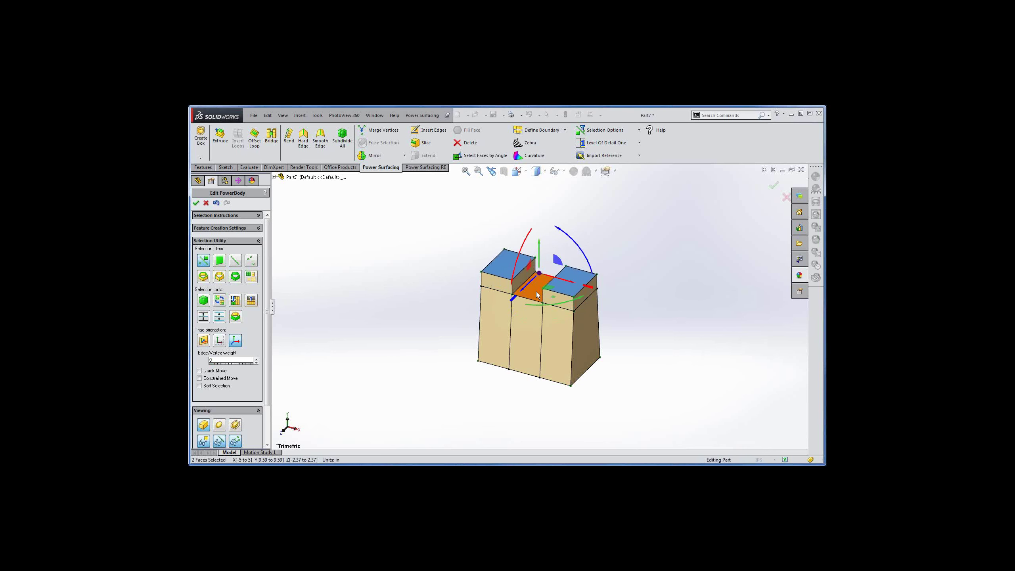
{"action": "left_click_drag", "start_coordinate": [513, 298], "coordinate": [521, 296]}
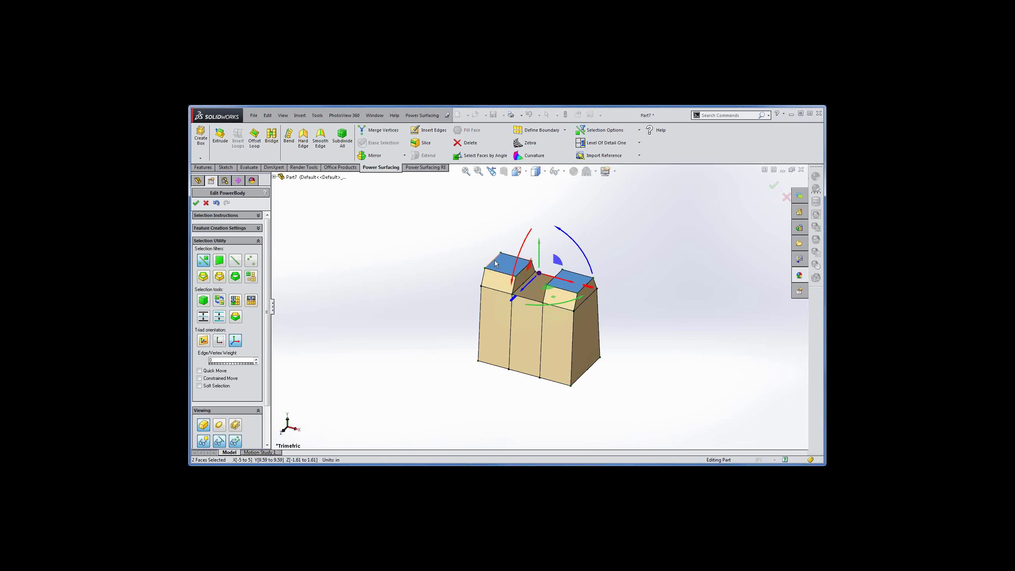
Move the outer top edge of the raised block on the negative X side inward along X to about -3.06 in.
{"action": "left_click", "coordinate": [506, 268]}
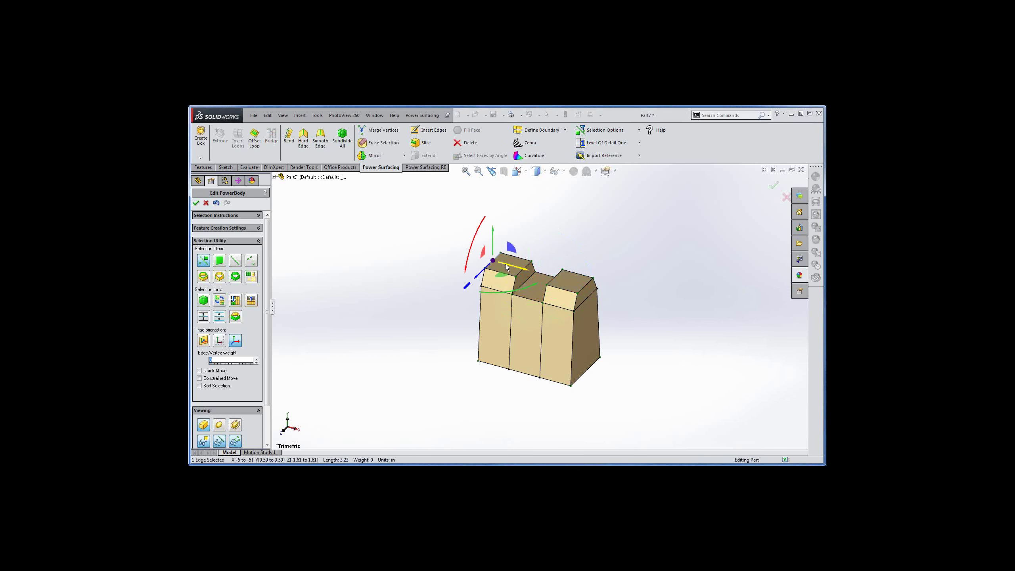
{"action": "left_click_drag", "start_coordinate": [506, 268], "coordinate": [523, 276]}
{"action": "left_click", "coordinate": [558, 321]}
Insert a single edge loop lengthwise through the raised block on the positive X side, at about X 3.22 in.
{"action": "scroll", "coordinate": [554, 314], "scroll_direction": "up", "scroll_amount": 1}
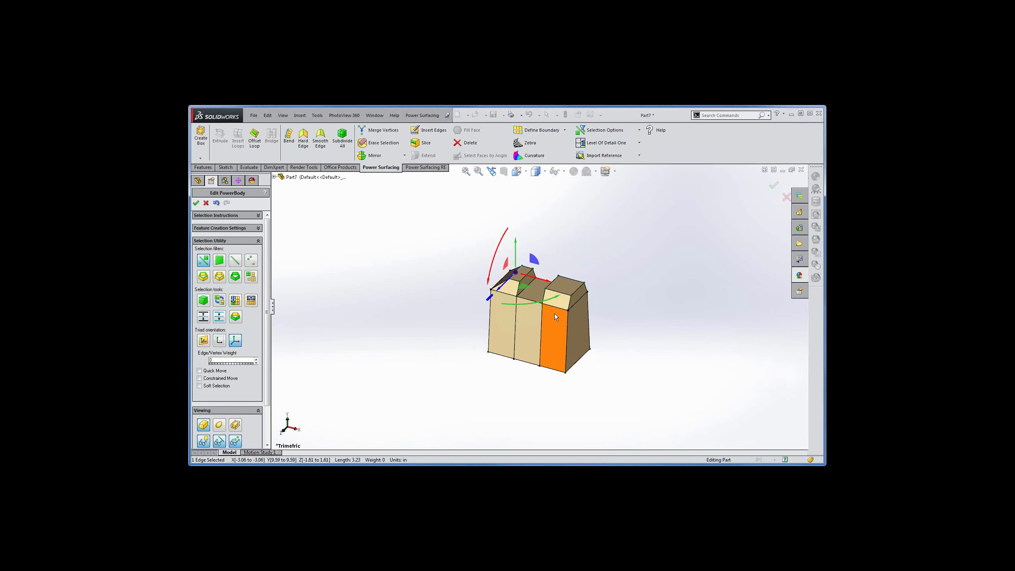
{"action": "scroll", "coordinate": [554, 313], "scroll_direction": "down", "scroll_amount": 3}
{"action": "middle_click_drag", "start_coordinate": [547, 339], "coordinate": [548, 341]}
{"action": "left_click", "coordinate": [680, 220]}
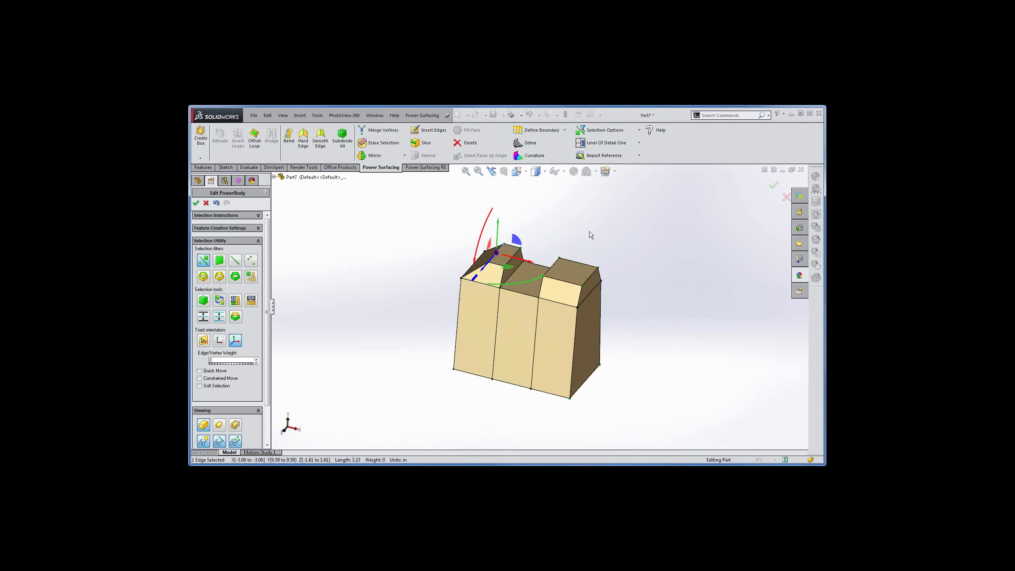
{"action": "key", "text": "i"}
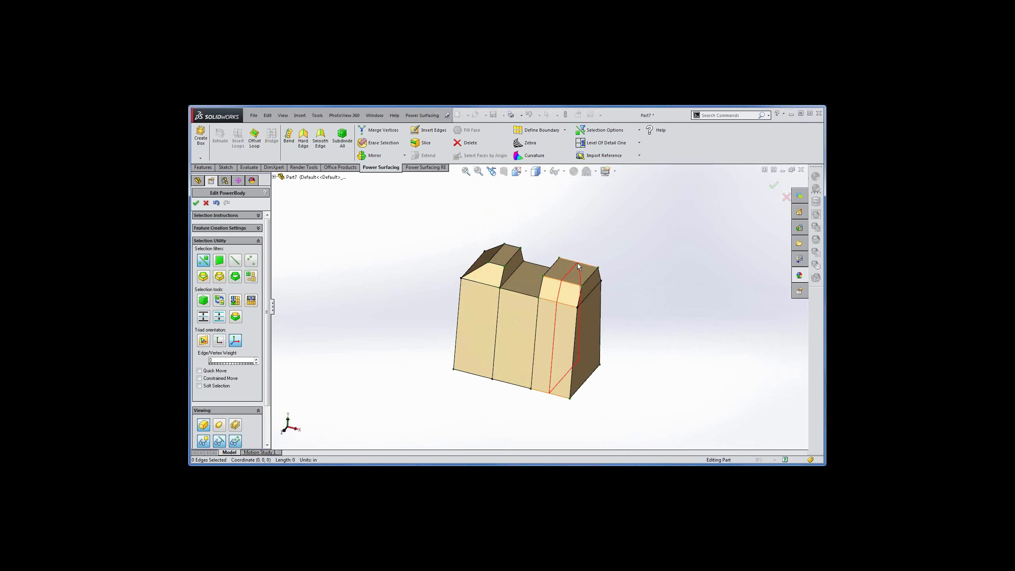
{"action": "left_click", "coordinate": [578, 263]}
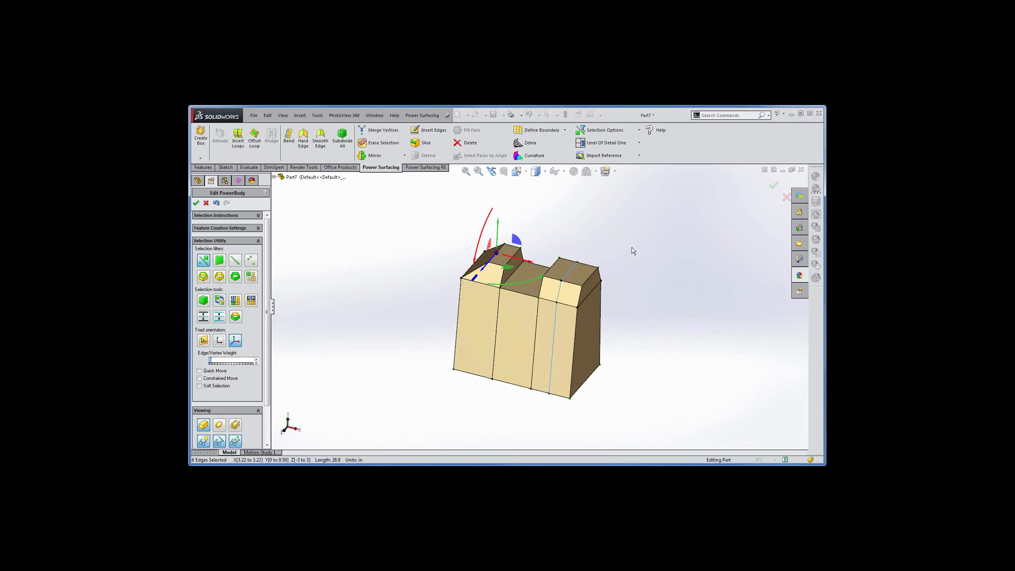
{"action": "key", "text": "Escape"}
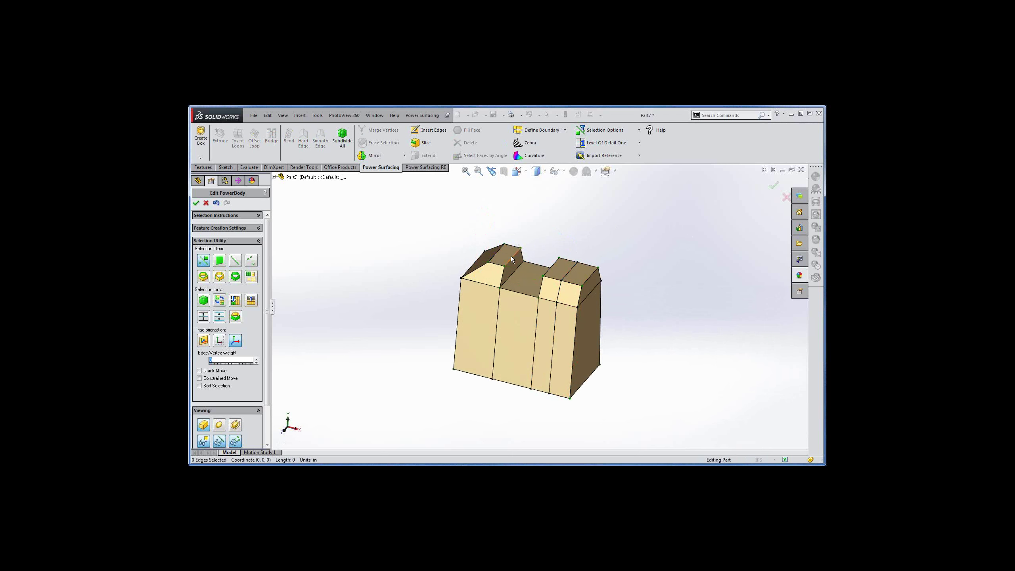
Extrude the narrowed top face of the negative X block up and inward over the gap, tilted toward the opposite block.
{"action": "left_click", "coordinate": [506, 258]}
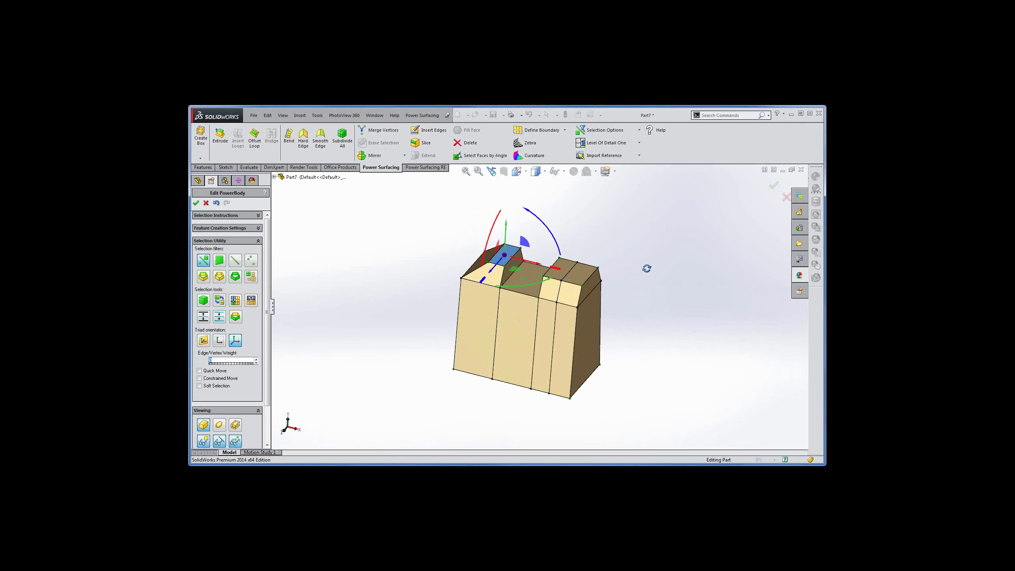
{"action": "mouse_move", "coordinate": [646, 267]}
{"action": "middle_mouse_down"}
{"action": "mouse_move", "coordinate": [657, 240]}
{"action": "mouse_move", "coordinate": [656, 270]}
{"action": "middle_mouse_up"}
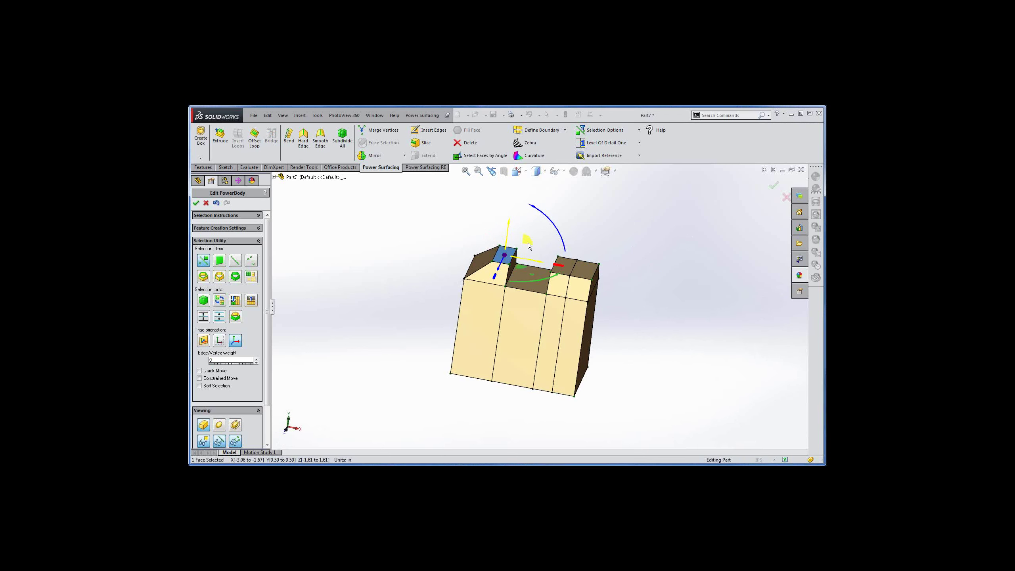
{"action": "left_click_drag", "start_coordinate": [530, 246], "coordinate": [574, 263]}
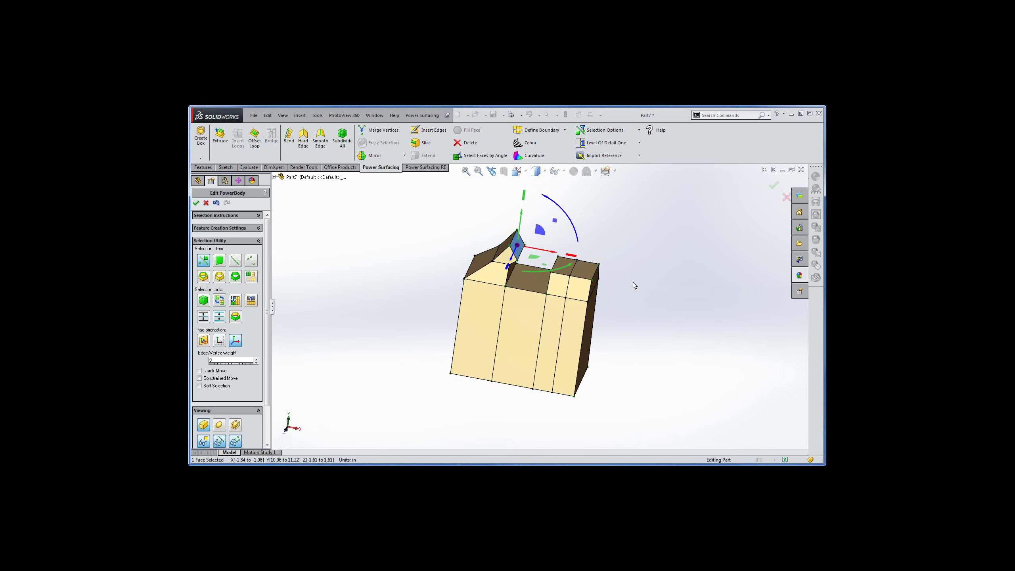
Align the triad to the selected tilted face, scale the face narrower and extrude another handle segment toward the opposite block.
{"action": "middle_click_drag", "start_coordinate": [632, 286], "coordinate": [619, 266]}
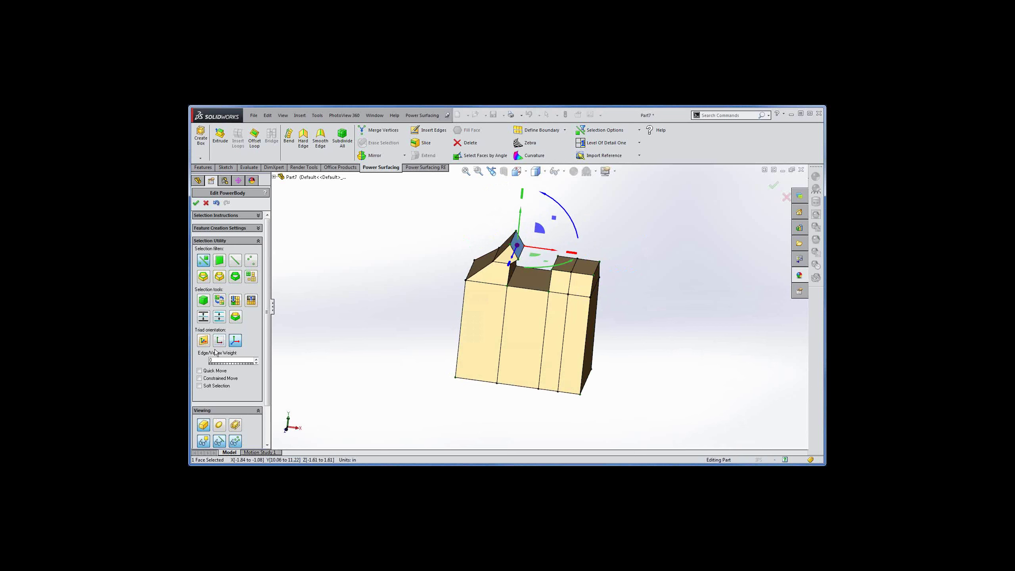
{"action": "left_click", "coordinate": [203, 342]}
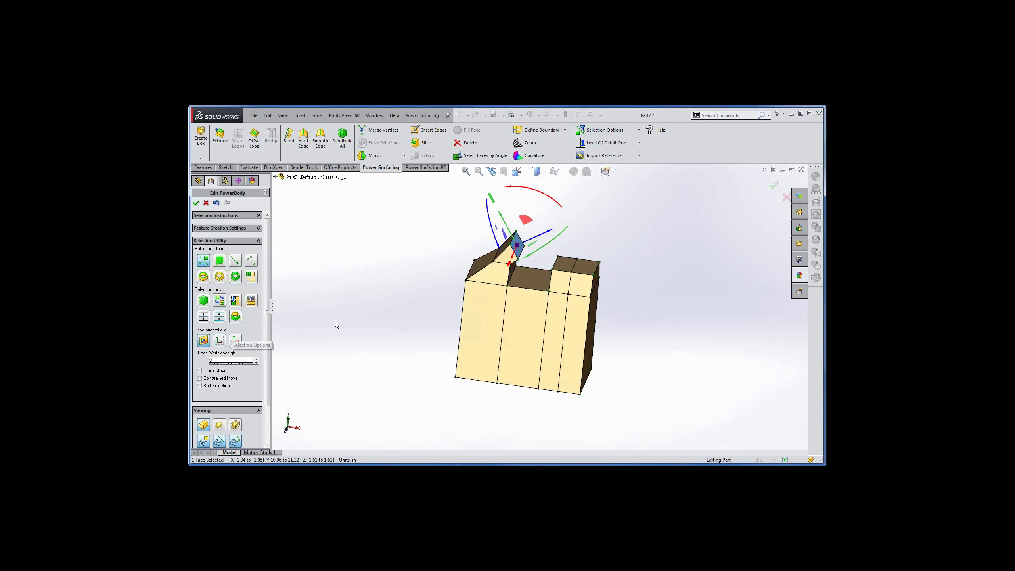
{"action": "left_click", "coordinate": [492, 199]}
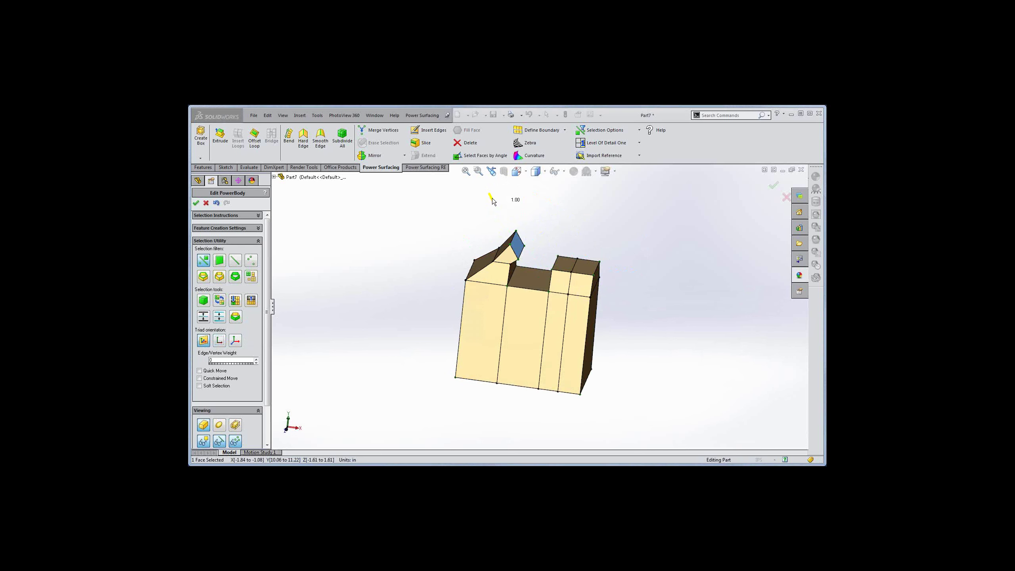
{"action": "left_click_drag", "start_coordinate": [492, 198], "coordinate": [580, 211]}
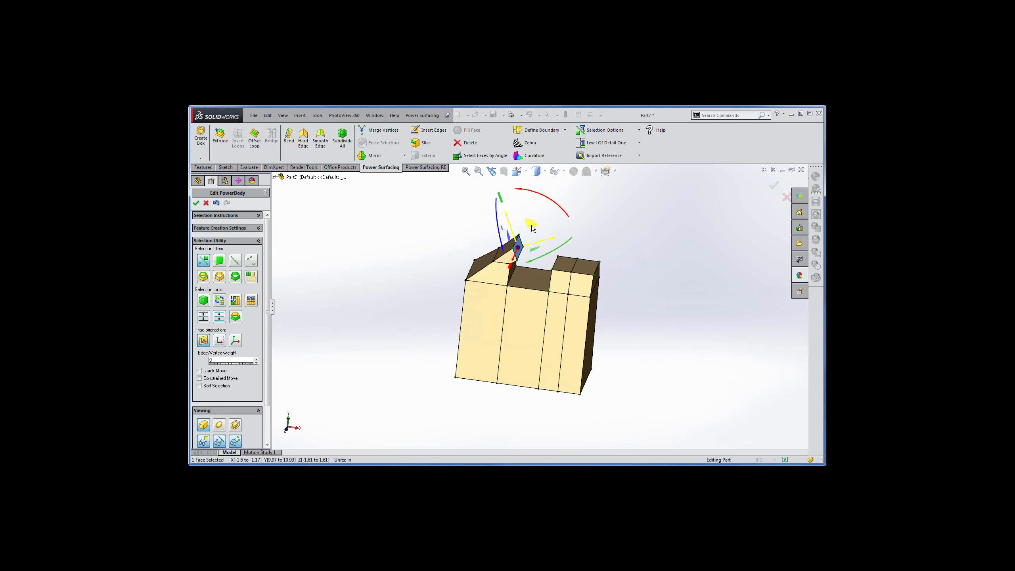
{"action": "left_click_drag", "start_coordinate": [533, 231], "coordinate": [648, 276]}
Extrude the inner top face of the positive X block upward to about Y 11 in.
{"action": "middle_click_drag", "start_coordinate": [649, 276], "coordinate": [600, 260]}
{"action": "left_click", "coordinate": [564, 262]}
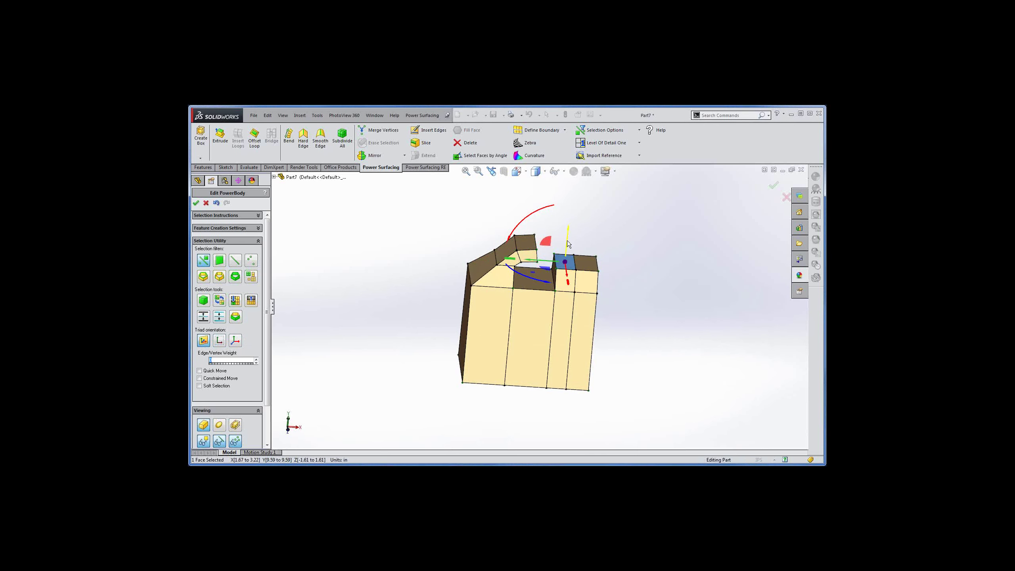
{"action": "left_click_drag", "start_coordinate": [569, 244], "coordinate": [570, 227]}
Restrict selection to faces and bridge the handle's end face to the facing side of the raised block with a single segment.
{"action": "middle_click_drag", "start_coordinate": [678, 324], "coordinate": [560, 257]}
{"action": "left_click", "coordinate": [559, 256]}
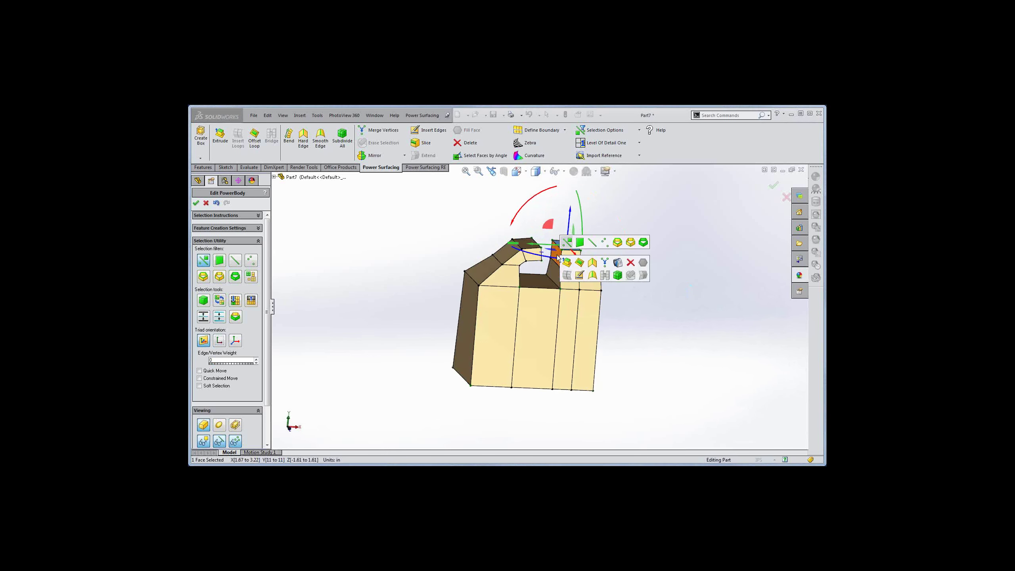
{"action": "key", "text": "Escape"}
{"action": "left_click", "coordinate": [559, 257]}
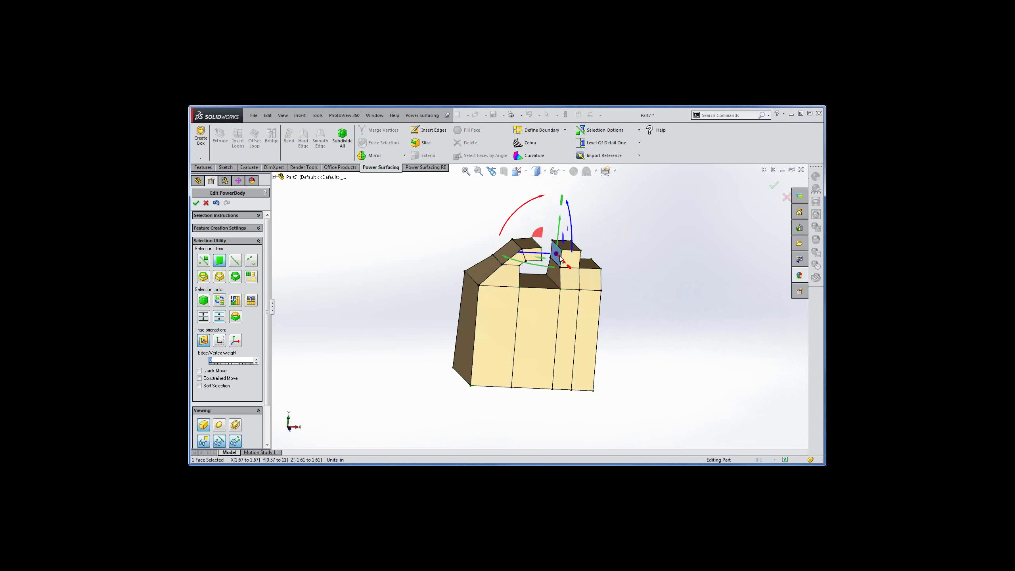
{"action": "middle_click_drag", "start_coordinate": [668, 288], "coordinate": [560, 250]}
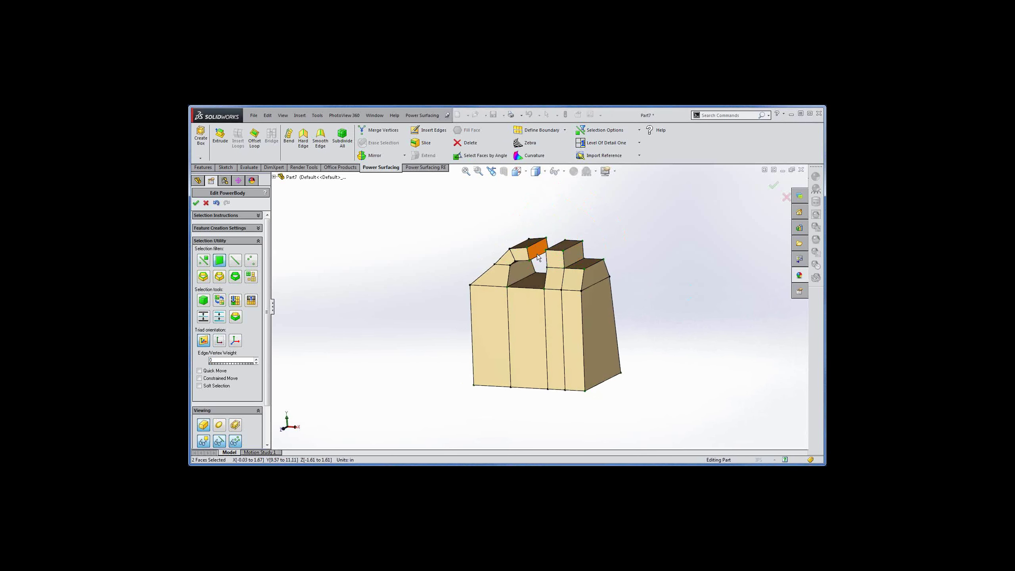
{"action": "middle_click_drag", "start_coordinate": [677, 306], "coordinate": [711, 297]}
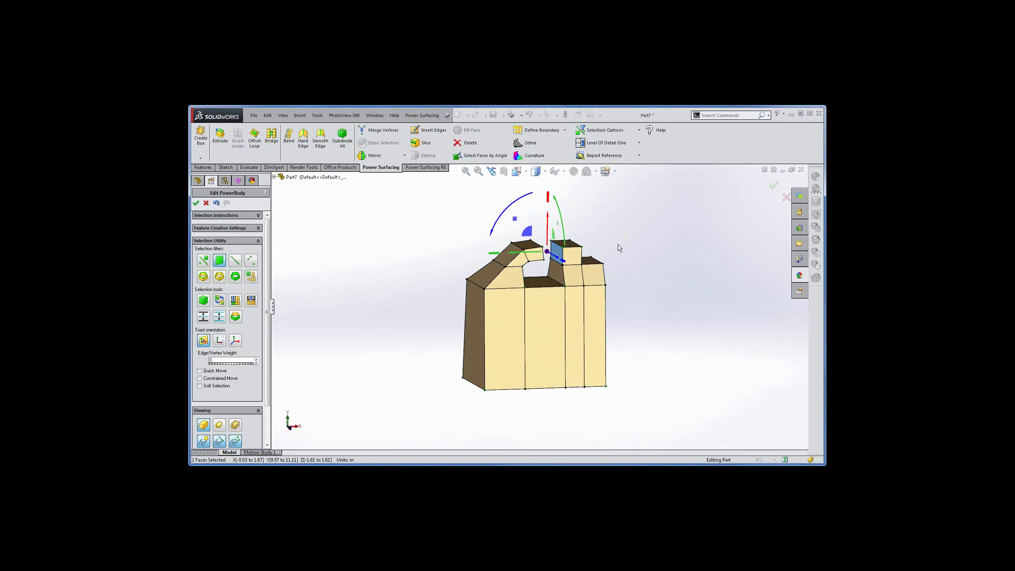
{"action": "right_click", "coordinate": [618, 245]}
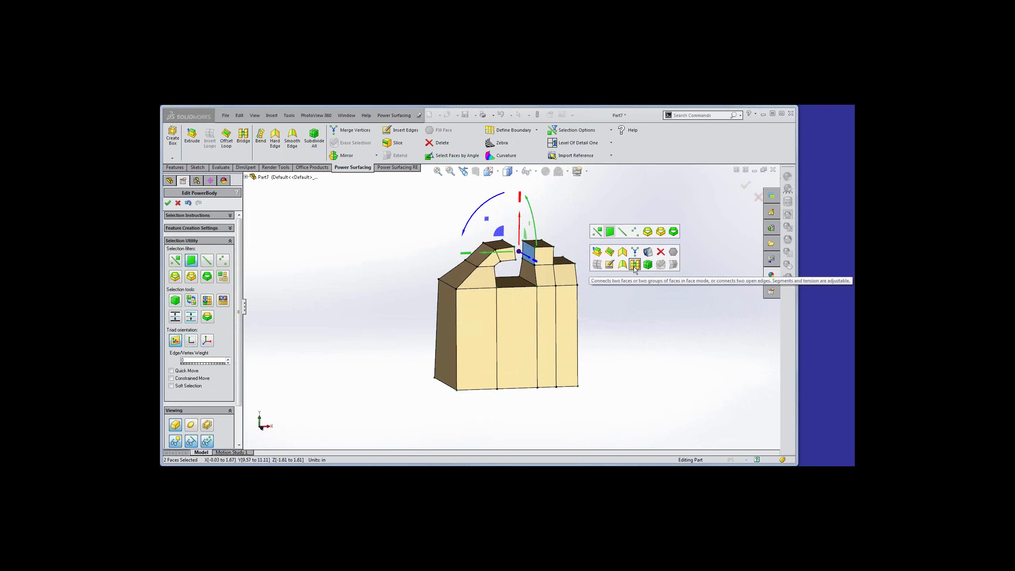
{"action": "left_click", "coordinate": [634, 266]}
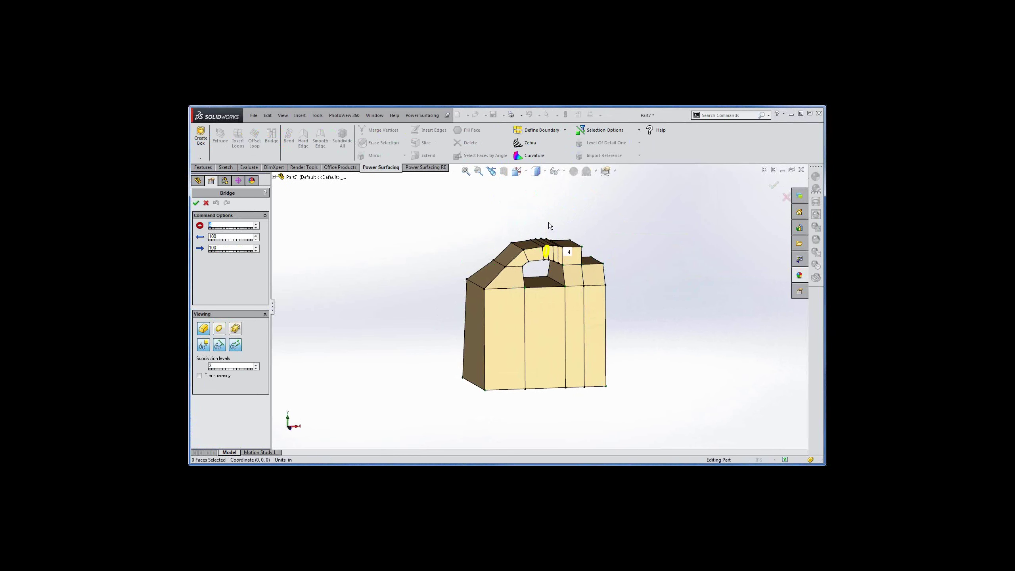
{"action": "scroll", "coordinate": [552, 238], "scroll_direction": "down", "scroll_amount": 1}
{"action": "scroll", "coordinate": [551, 242], "scroll_direction": "down", "scroll_amount": 1}
{"action": "key", "text": "Return"}
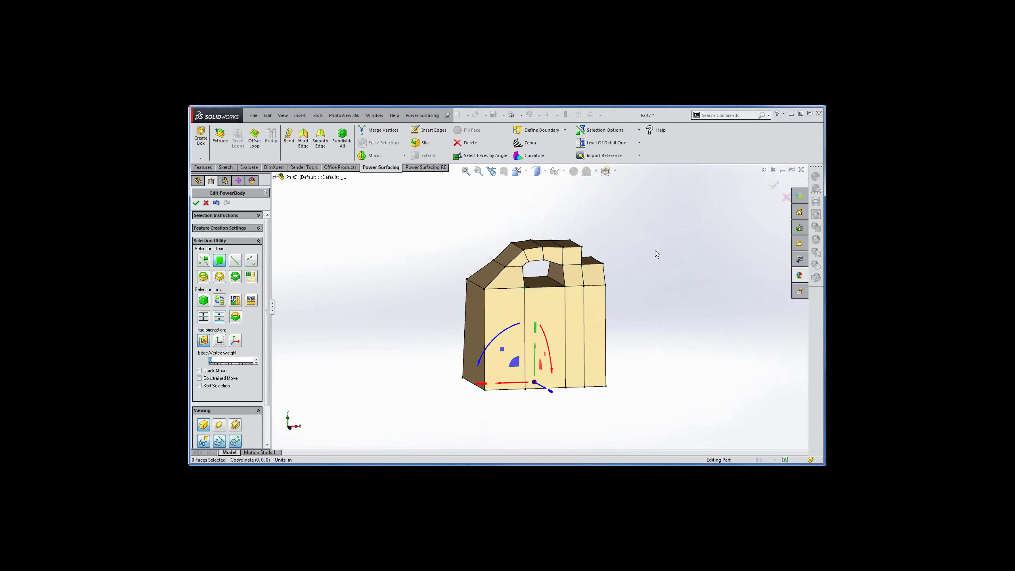
Clear the selection, select the two face loops around the handle's middle segments and scale them narrower in Z.
{"action": "mouse_move", "coordinate": [655, 268]}
{"action": "middle_mouse_down"}
{"action": "mouse_move", "coordinate": [640, 256]}
{"action": "mouse_move", "coordinate": [639, 342]}
{"action": "mouse_move", "coordinate": [642, 265]}
{"action": "middle_mouse_up"}
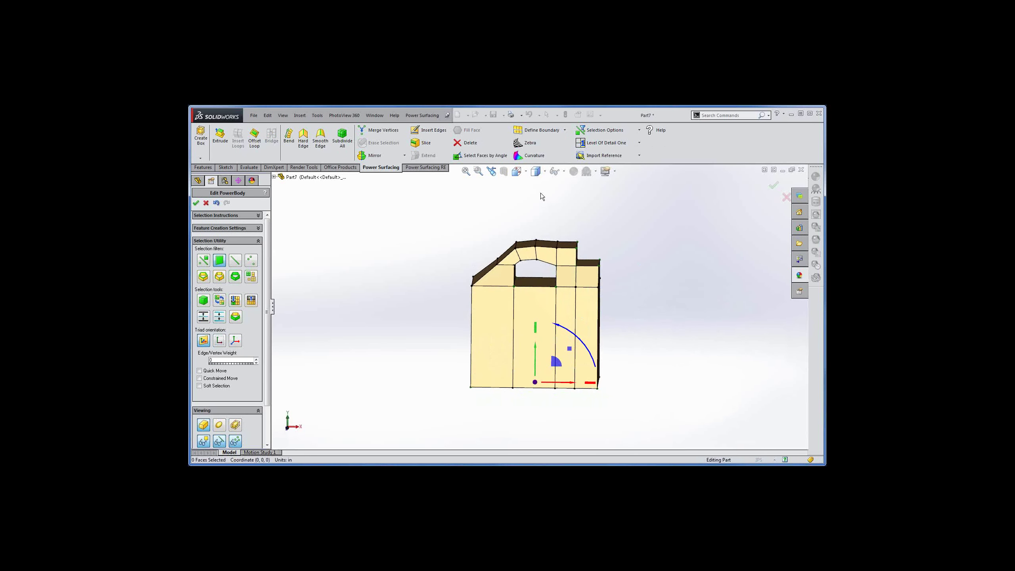
{"action": "left_click", "coordinate": [551, 221]}
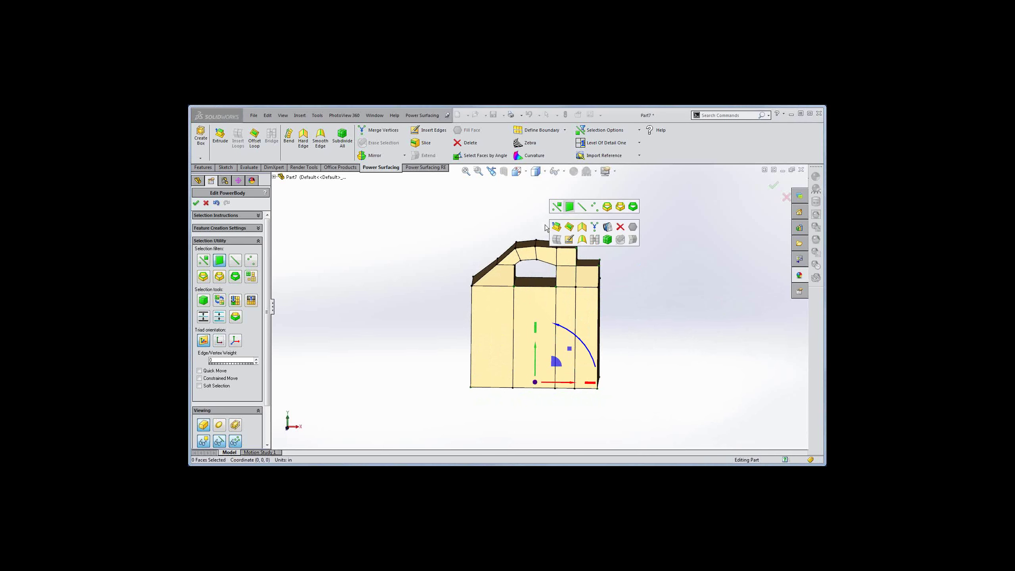
{"action": "left_click", "coordinate": [546, 229]}
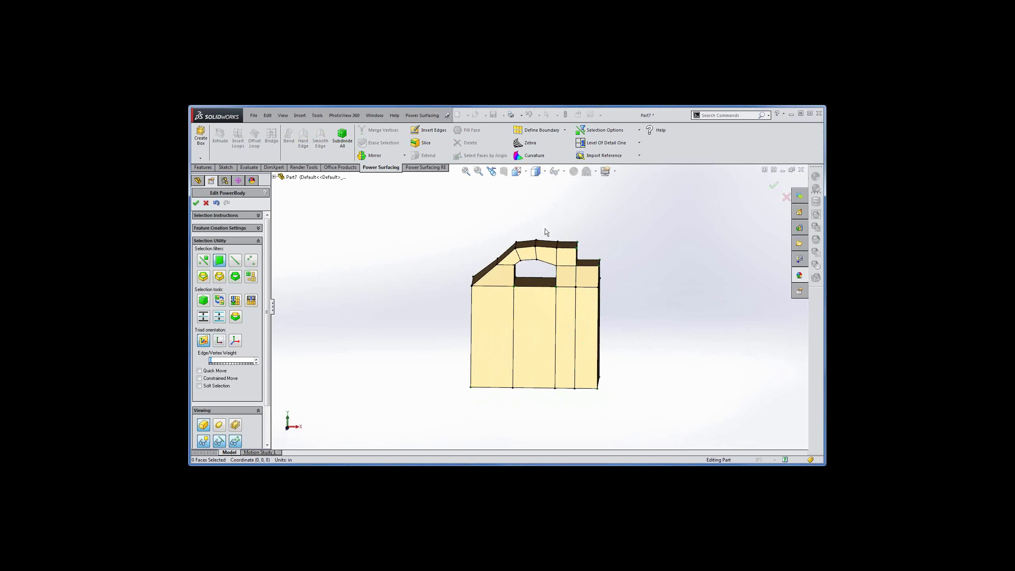
{"action": "left_click", "coordinate": [544, 251]}
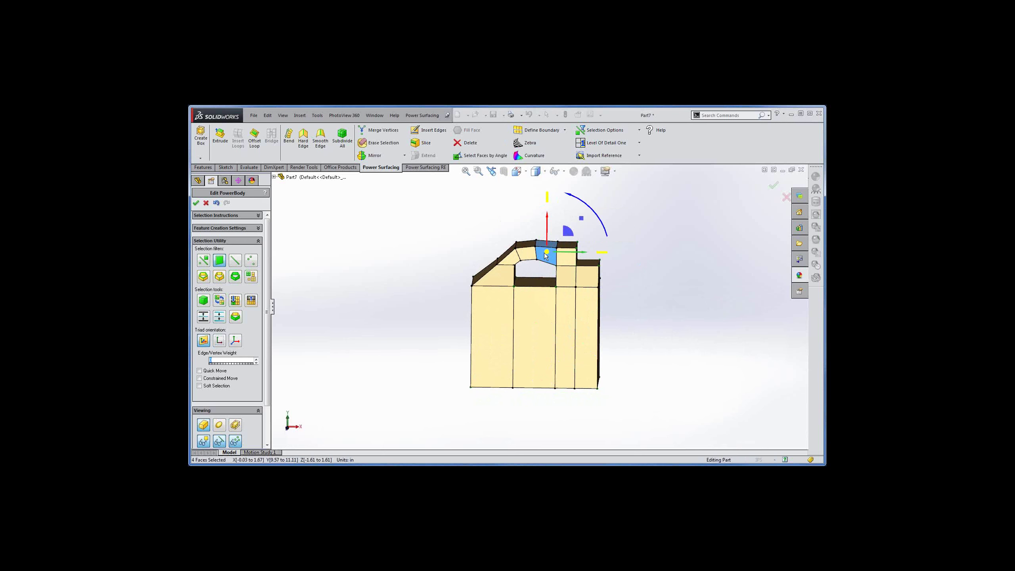
{"action": "left_click", "coordinate": [526, 254], "text": "ctrl"}
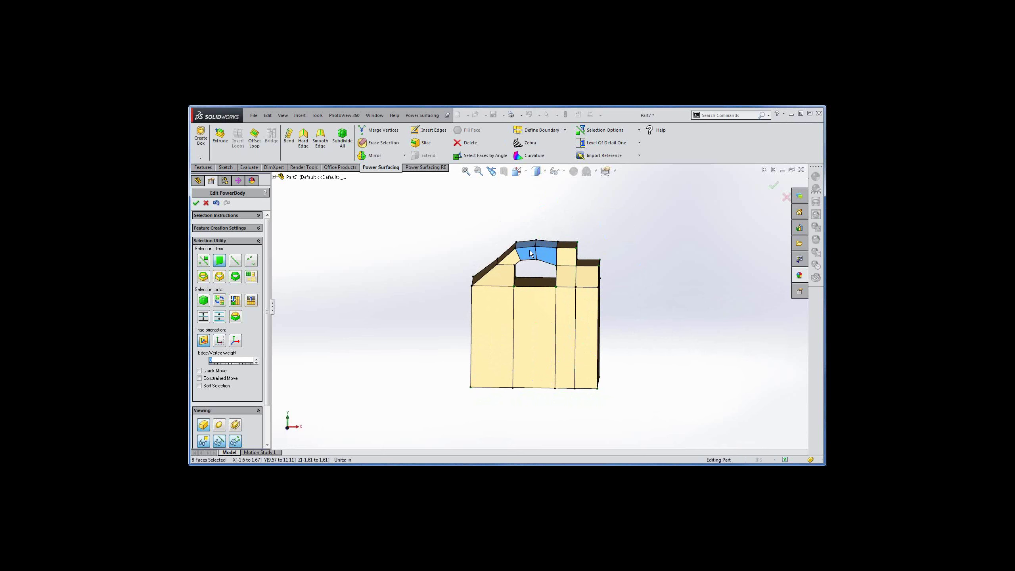
{"action": "middle_click_drag", "start_coordinate": [644, 227], "coordinate": [632, 258]}
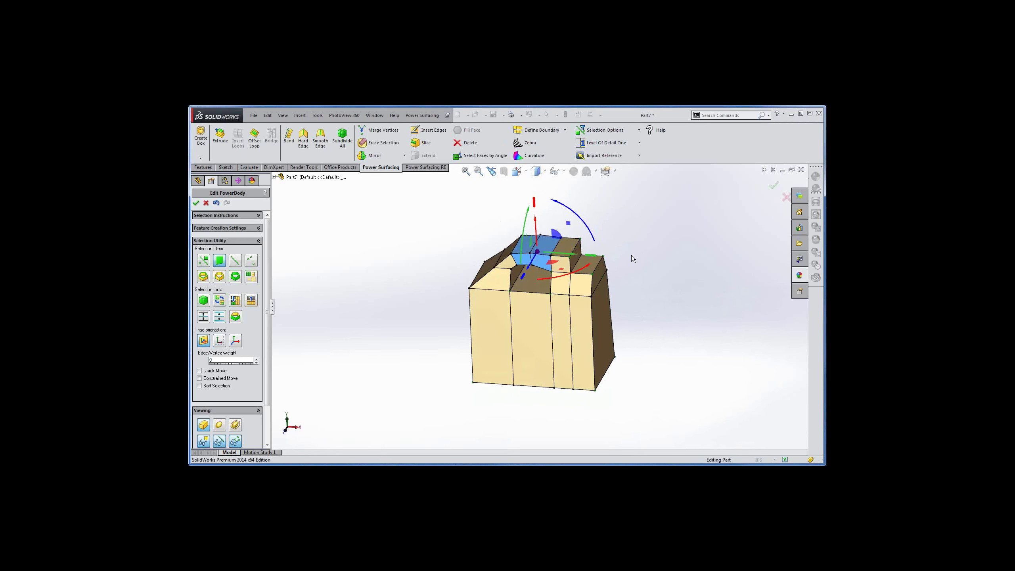
{"action": "left_click_drag", "start_coordinate": [521, 278], "coordinate": [534, 269]}
Scale the handle's exposed end face above the positive X block narrower, to about Z -0.96 to 0.96 in.
{"action": "mouse_move", "coordinate": [642, 251]}
{"action": "middle_mouse_down"}
{"action": "mouse_move", "coordinate": [638, 286]}
{"action": "mouse_move", "coordinate": [636, 260]}
{"action": "middle_mouse_up"}
{"action": "left_click", "coordinate": [576, 255]}
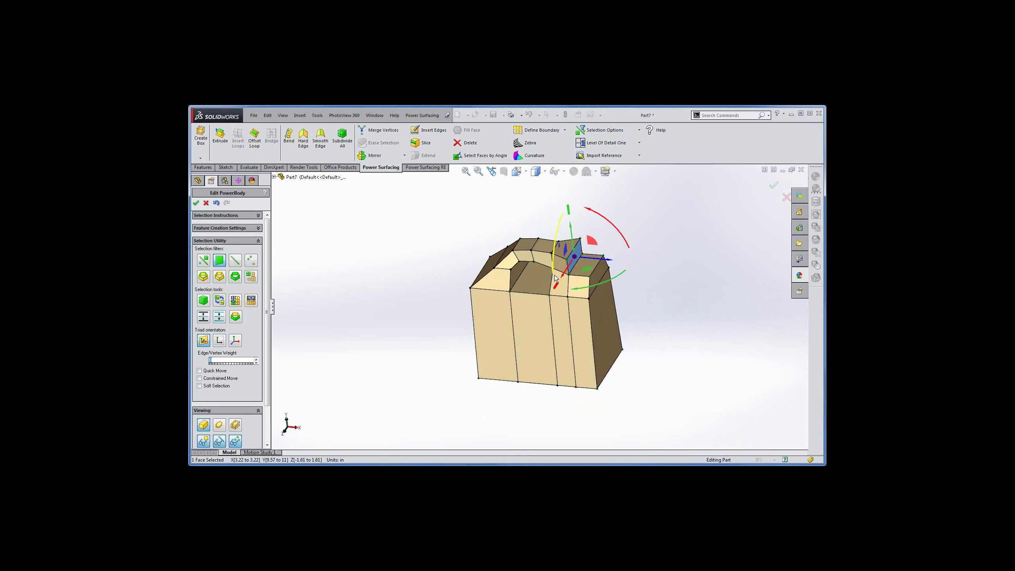
{"action": "left_click_drag", "start_coordinate": [555, 278], "coordinate": [563, 273]}
Switch the display from the control mesh to the smooth subdivided surface.
{"action": "middle_click_drag", "start_coordinate": [665, 326], "coordinate": [670, 294]}
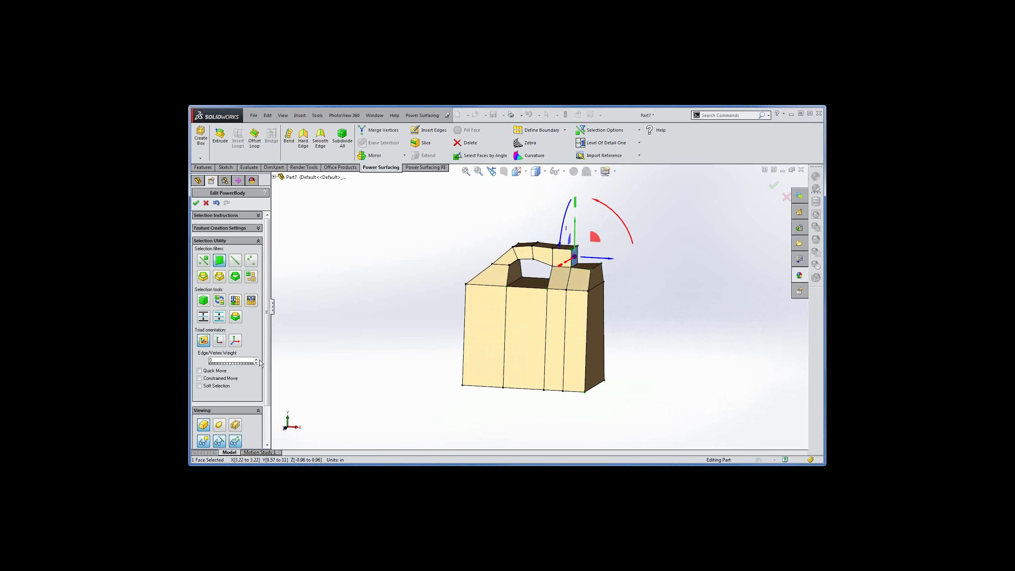
{"action": "scroll", "coordinate": [269, 370], "scroll_direction": "down", "scroll_amount": 3}
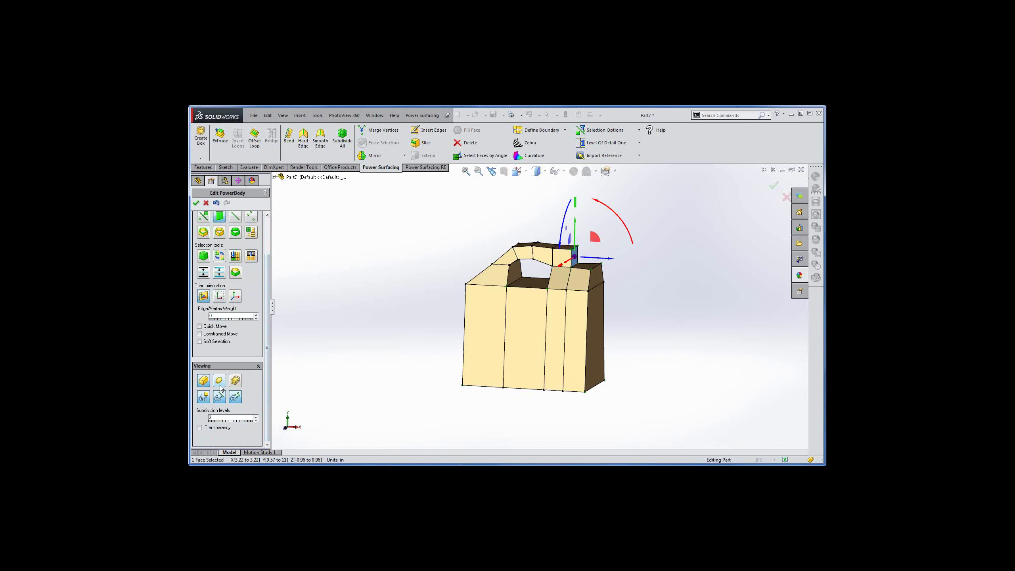
{"action": "left_click", "coordinate": [220, 383]}
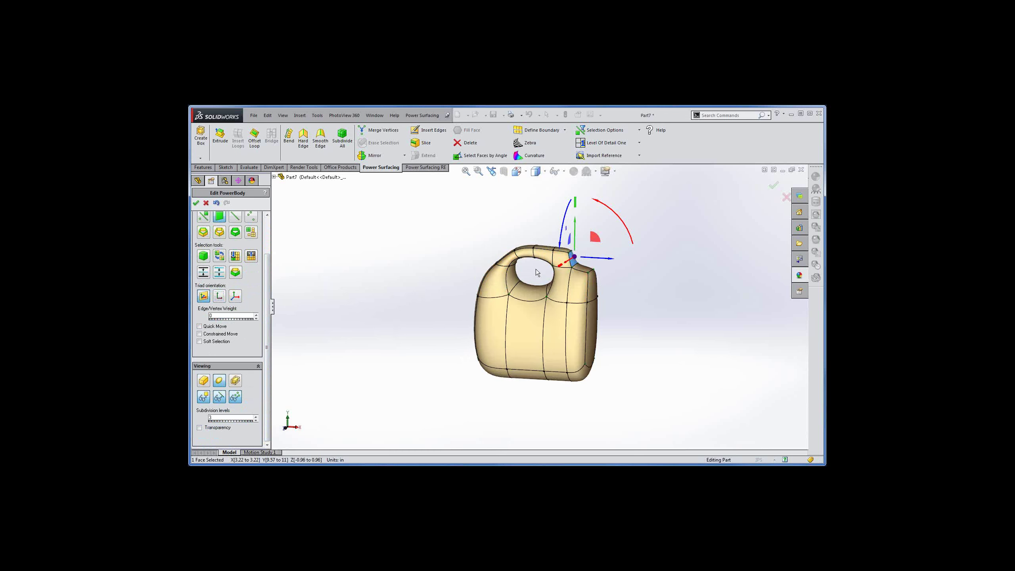
{"action": "middle_click_drag", "start_coordinate": [657, 374], "coordinate": [617, 349]}
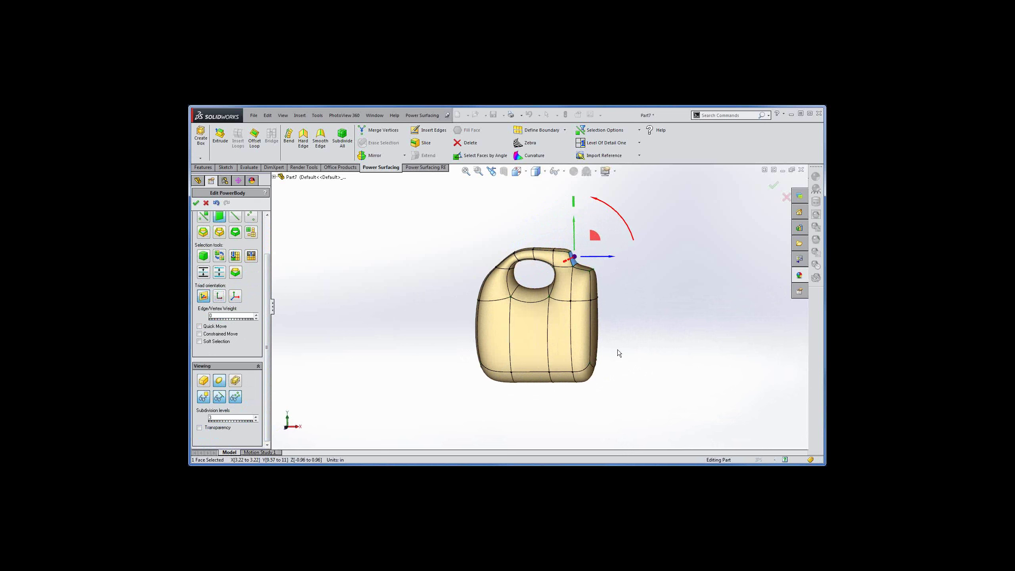
Restrict selection to edges, select the body's vertical edges and insert 2 horizontal loops around it with 50% spread.
{"action": "right_click", "coordinate": [630, 325]}
{"action": "left_click", "coordinate": [663, 313]}
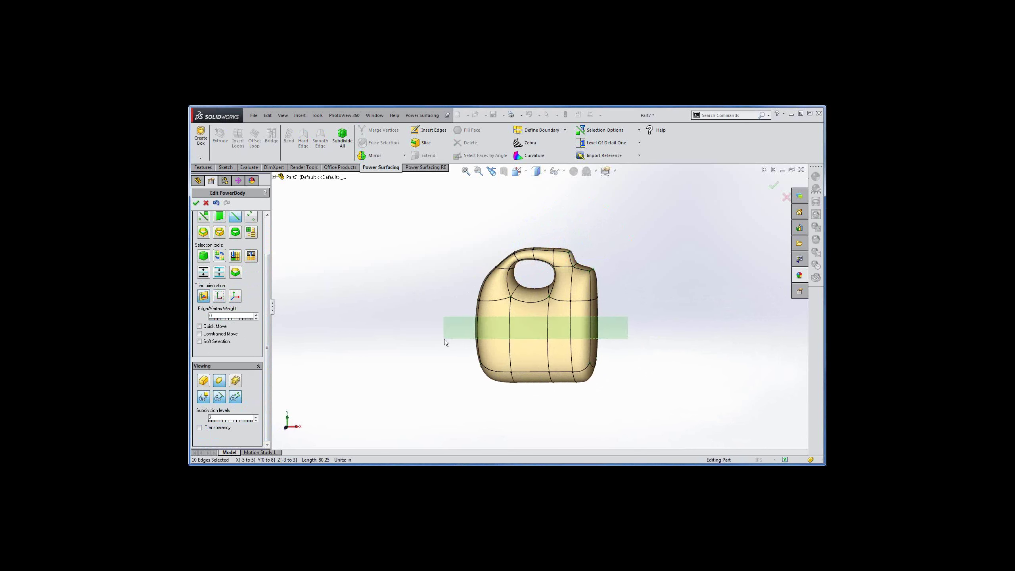
{"action": "left_click", "coordinate": [480, 346]}
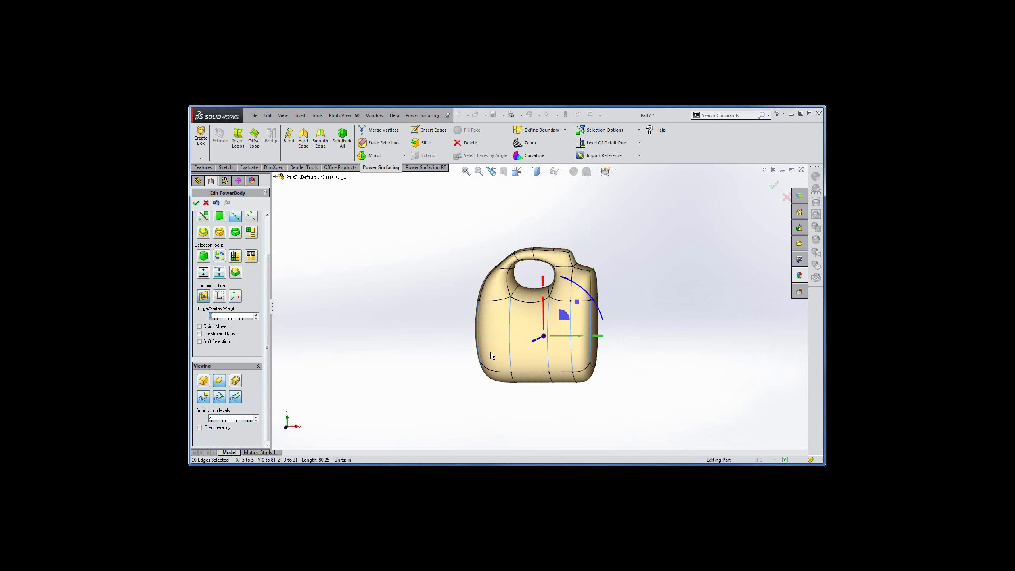
{"action": "right_click", "coordinate": [515, 339]}
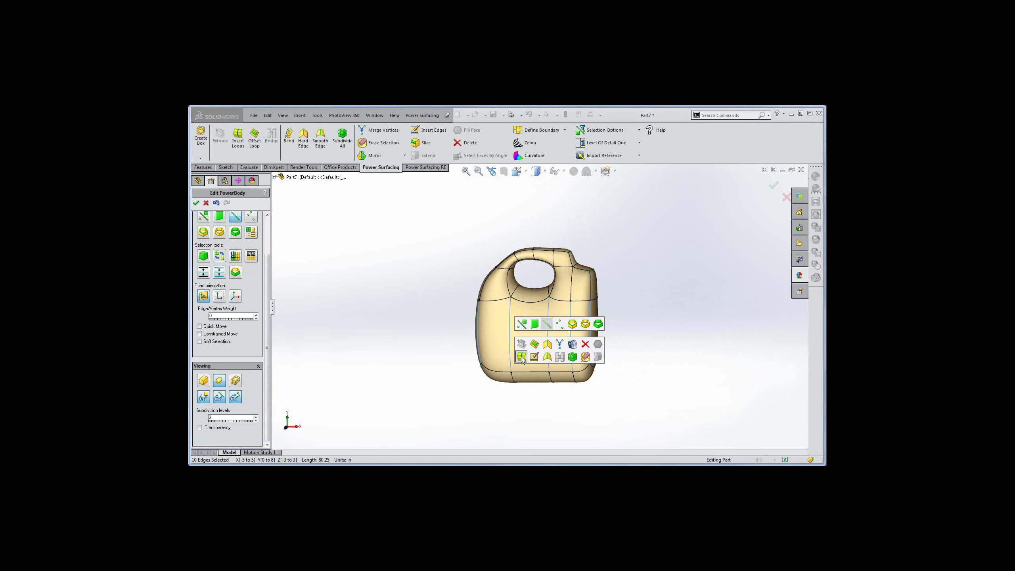
{"action": "left_click", "coordinate": [521, 356]}
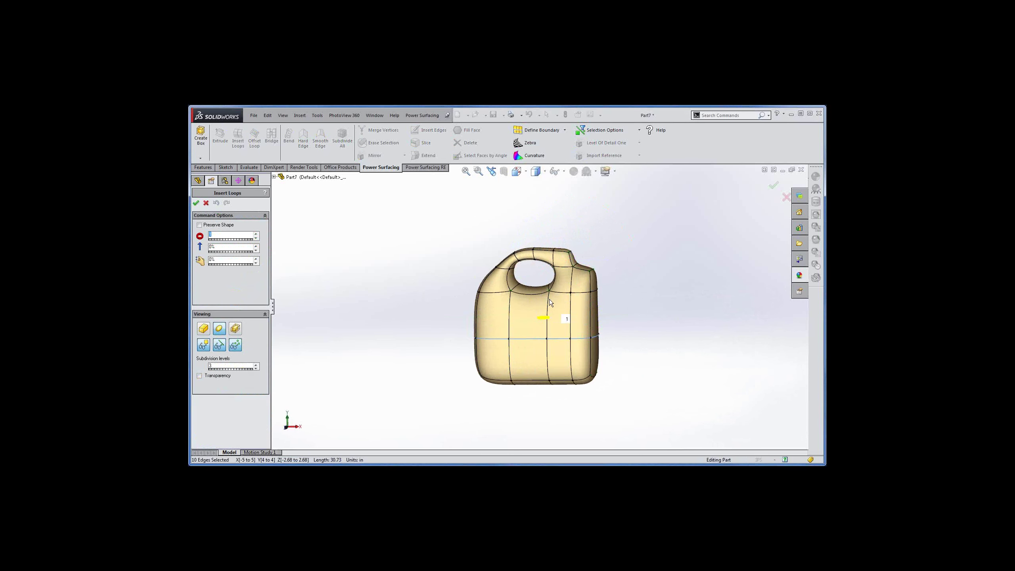
{"action": "scroll", "coordinate": [553, 300], "scroll_direction": "up", "scroll_amount": 1}
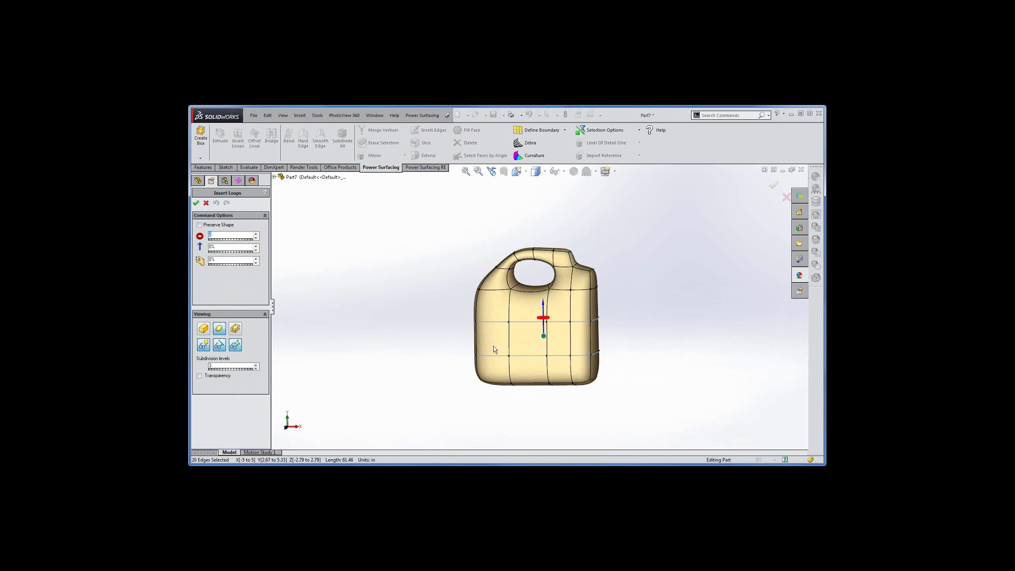
{"action": "double_click", "coordinate": [212, 260]}
{"action": "type", "text": "50%"}
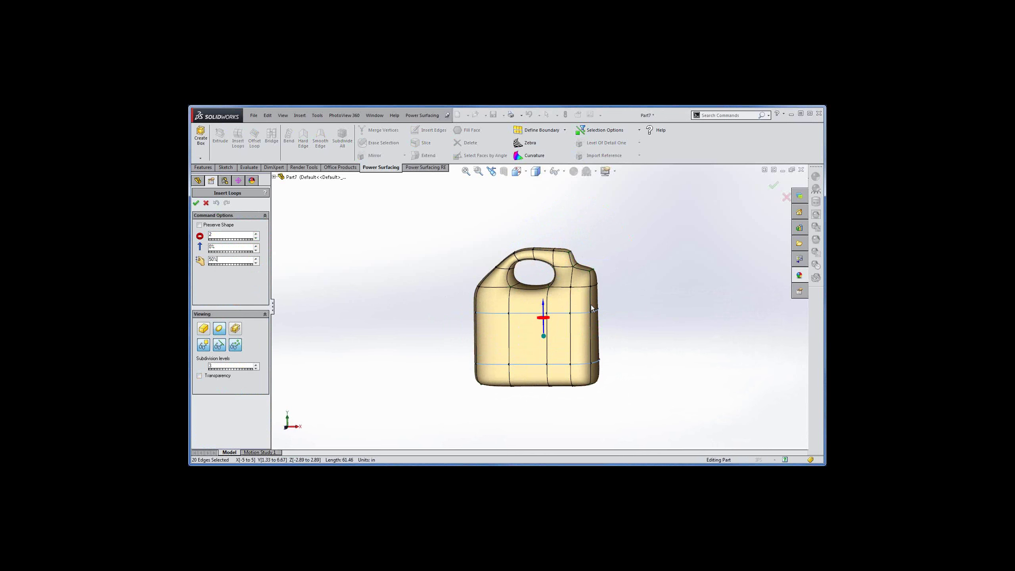
{"action": "mouse_move", "coordinate": [654, 382]}
{"action": "middle_mouse_down"}
{"action": "mouse_move", "coordinate": [610, 404]}
{"action": "mouse_move", "coordinate": [659, 374]}
{"action": "mouse_move", "coordinate": [660, 349]}
{"action": "mouse_move", "coordinate": [670, 382]}
{"action": "mouse_move", "coordinate": [660, 382]}
{"action": "middle_mouse_up"}
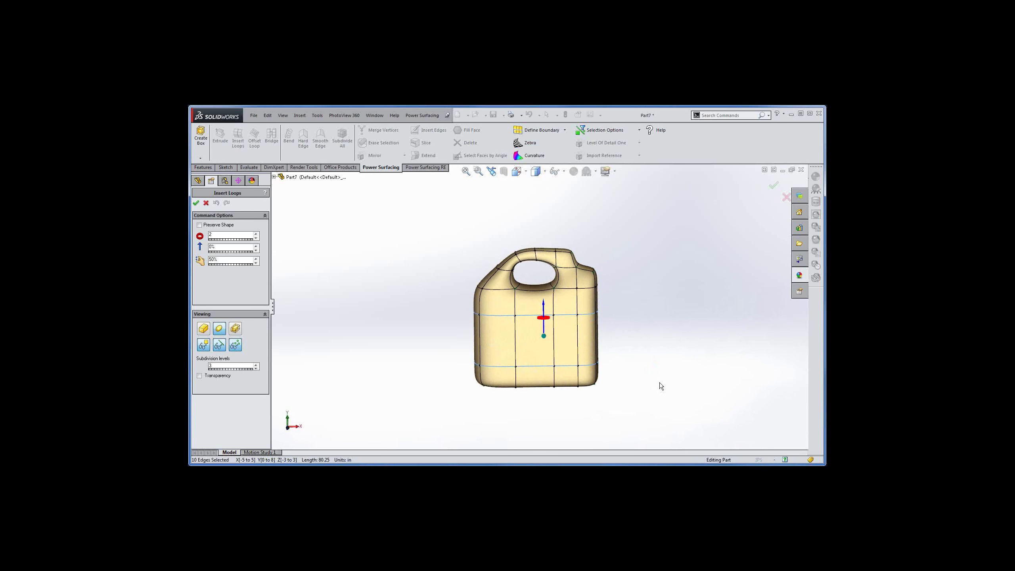
{"action": "key", "text": "Return"}
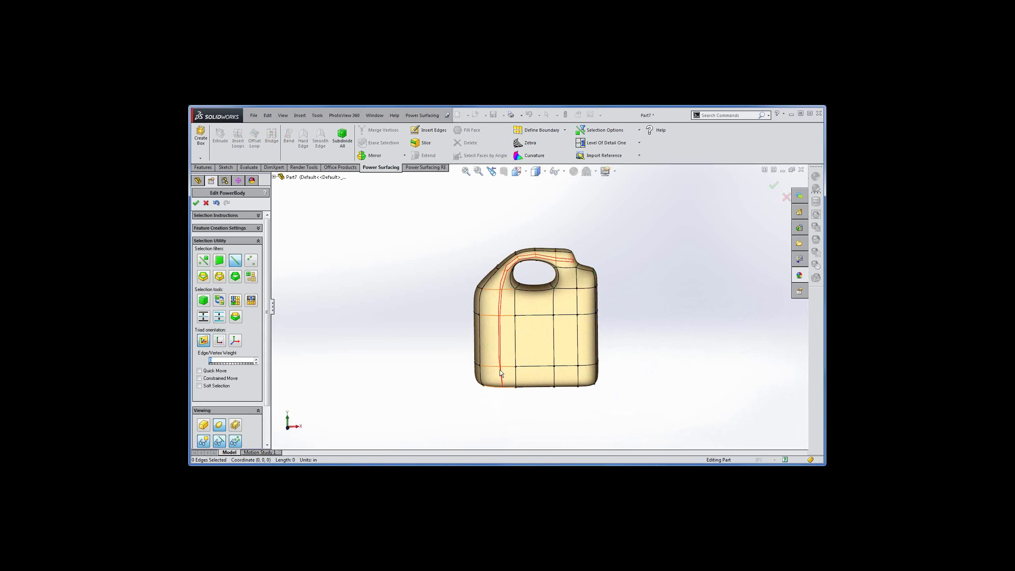
Insert a vertical edge loop through the body's negative X column at about X -3.17 in and clear the selection.
{"action": "left_click", "coordinate": [498, 369]}
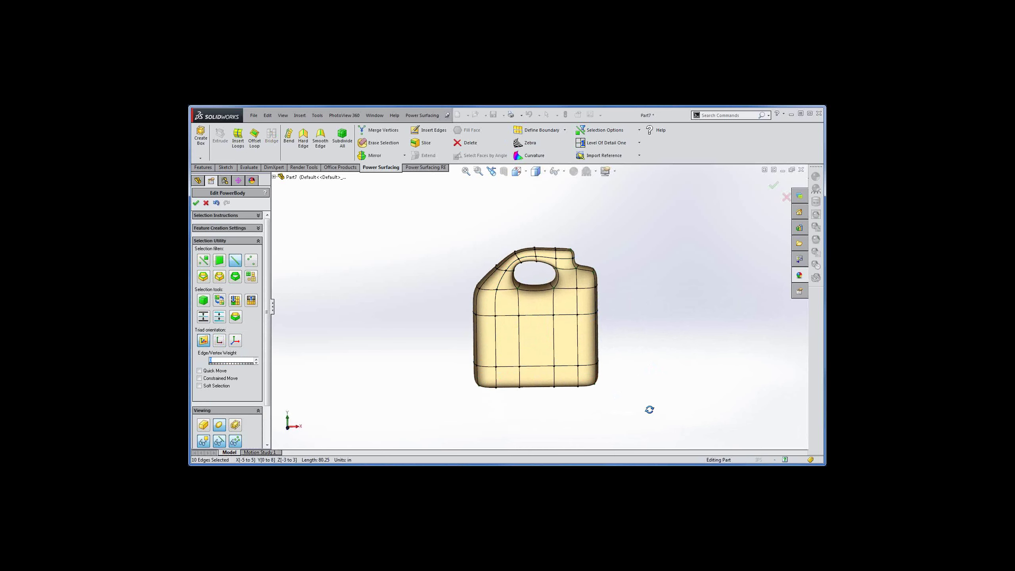
{"action": "middle_click_drag", "start_coordinate": [650, 411], "coordinate": [651, 409]}
{"action": "left_click", "coordinate": [650, 408]}
Restrict selection to faces, select the body's lower central faces on both sides and underneath, and apply Hard Edge.
{"action": "right_click", "coordinate": [618, 396]}
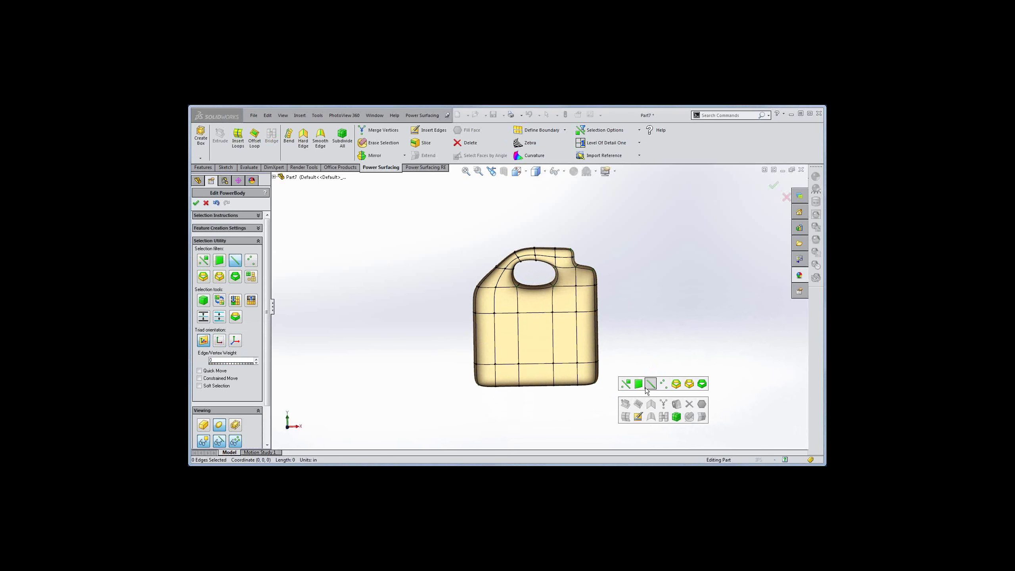
{"action": "left_click", "coordinate": [642, 386]}
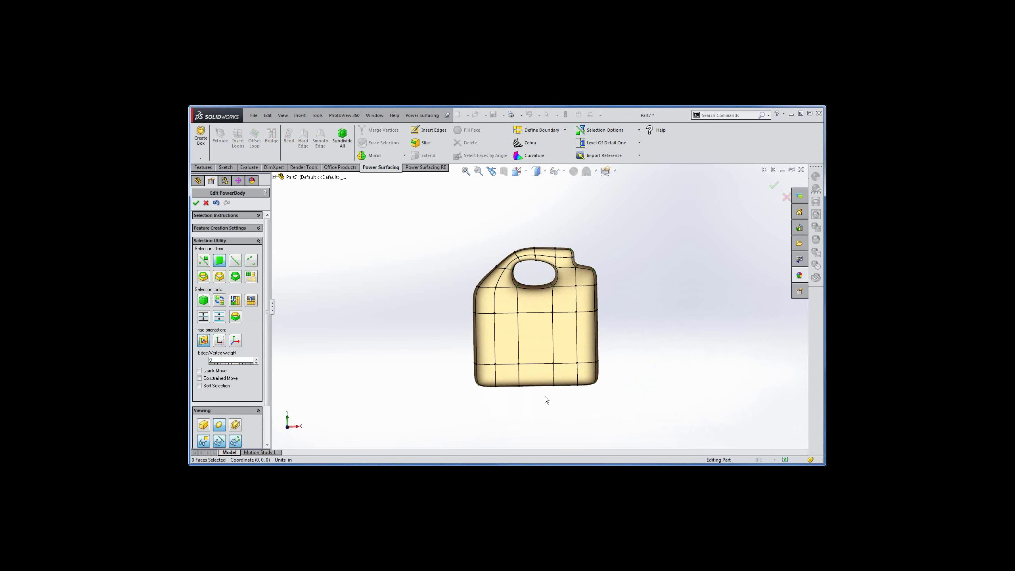
{"action": "left_click_drag", "start_coordinate": [571, 403], "coordinate": [510, 322]}
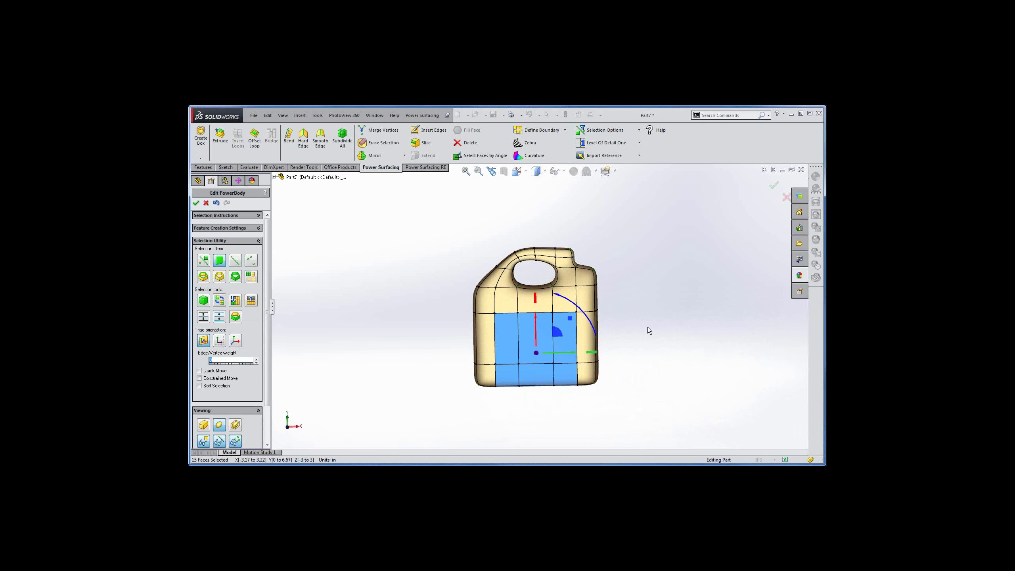
{"action": "right_click", "coordinate": [636, 313]}
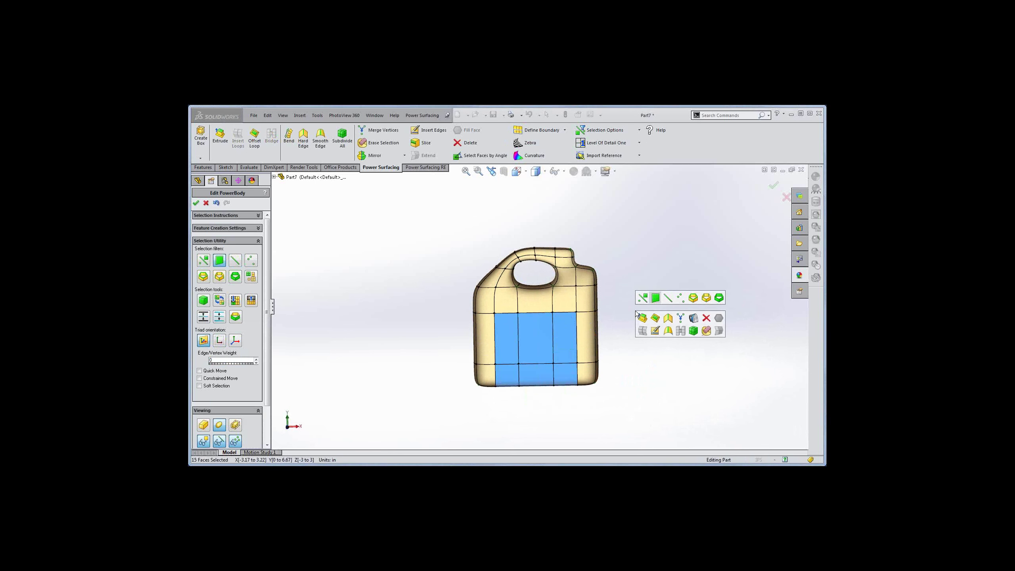
{"action": "left_click", "coordinate": [668, 318]}
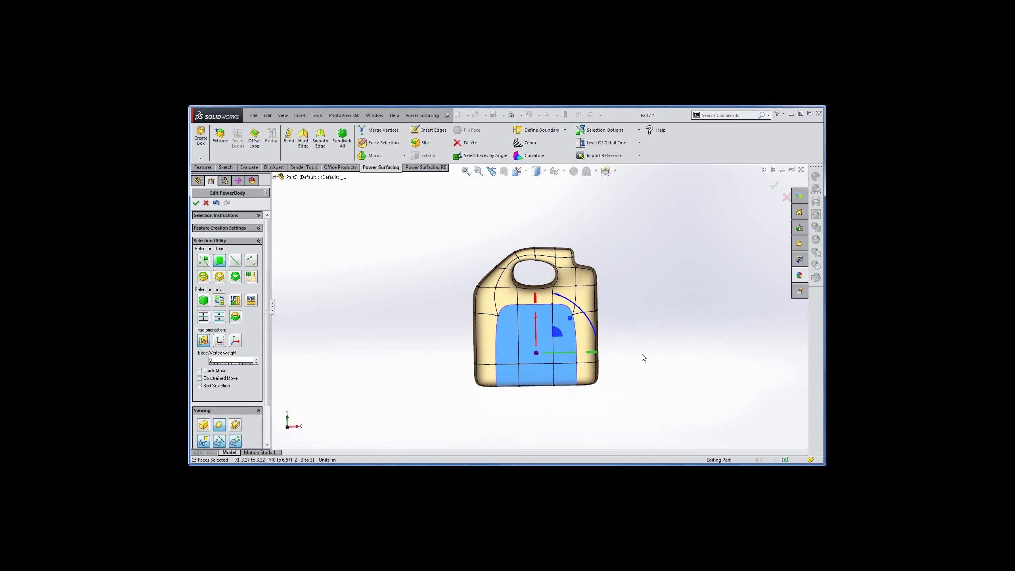
Offset the selected panel's boundary loop inward to about X -3.03 to 3.09 in and apply Hard Edge to it.
{"action": "right_click", "coordinate": [547, 341]}
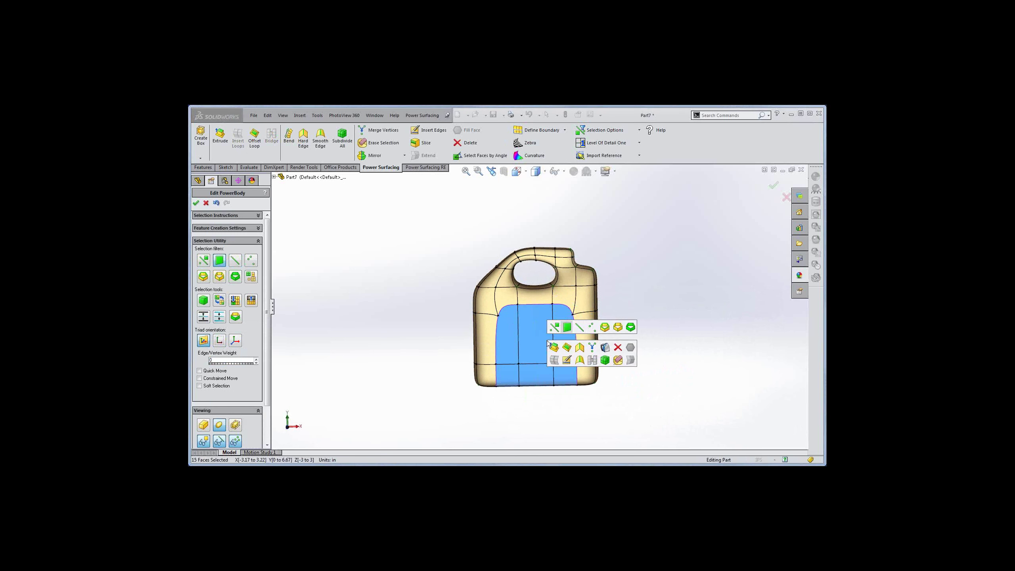
{"action": "left_click", "coordinate": [567, 348]}
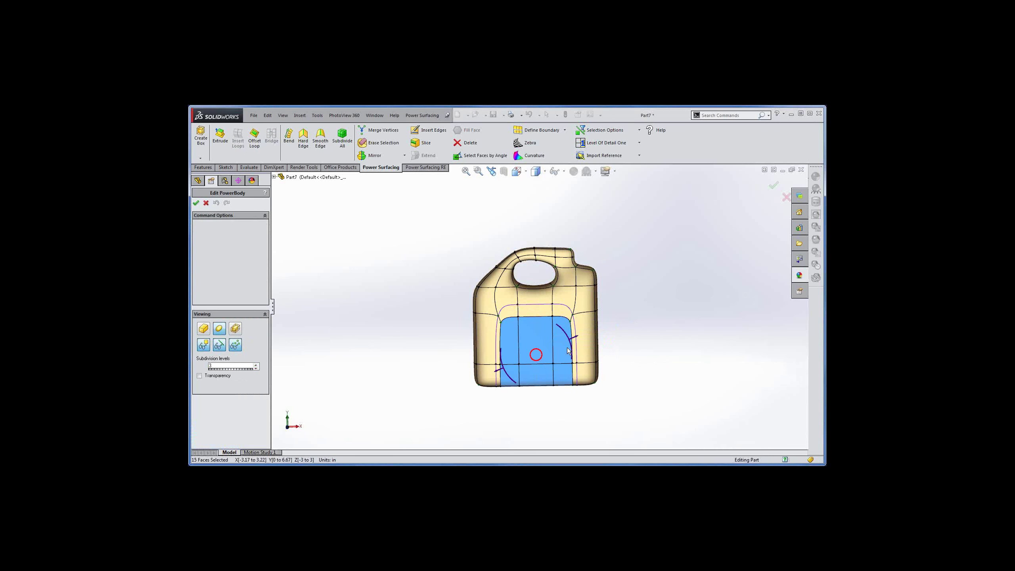
{"action": "key", "text": "Return"}
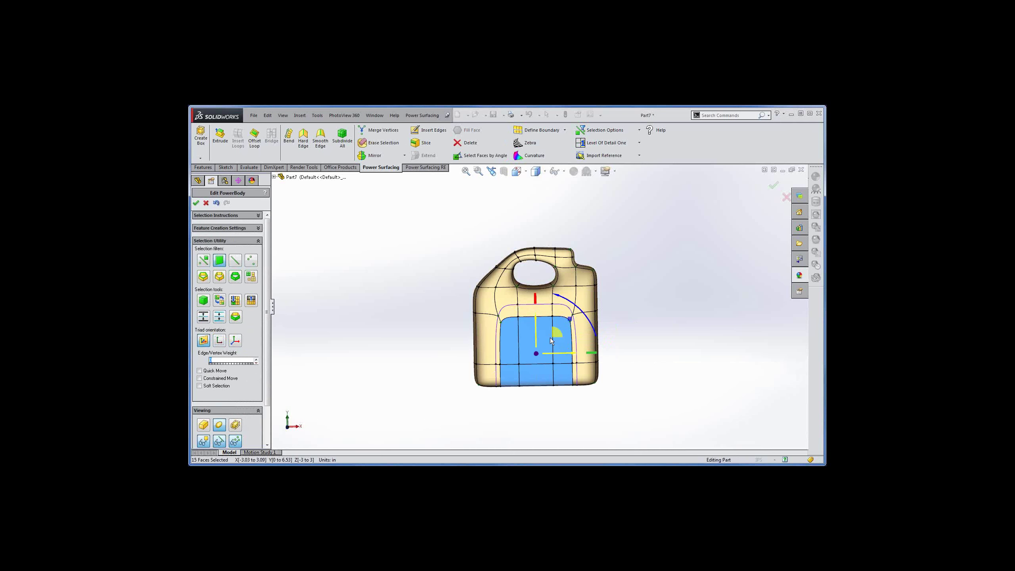
{"action": "right_click", "coordinate": [556, 334]}
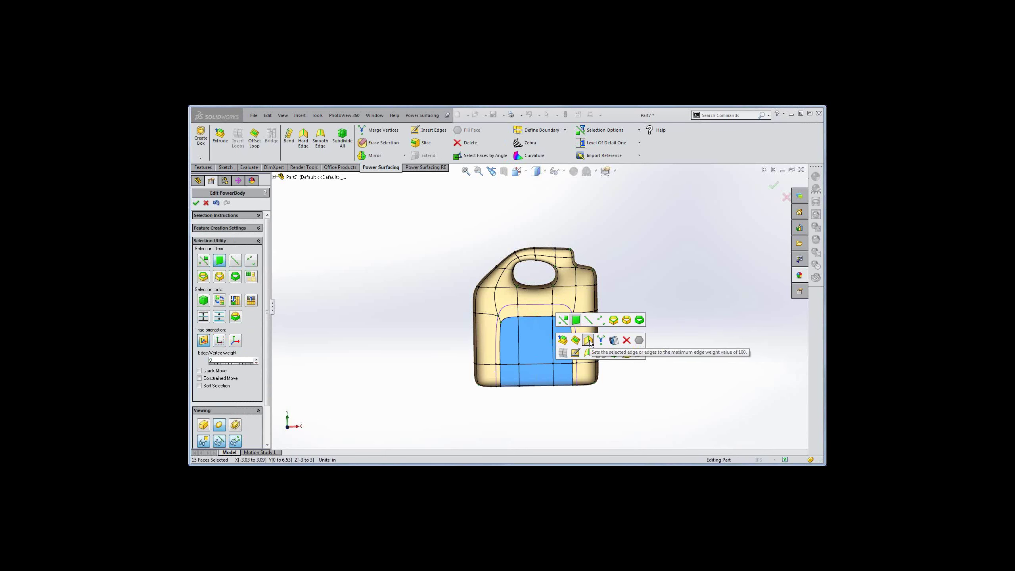
{"action": "left_click", "coordinate": [590, 340]}
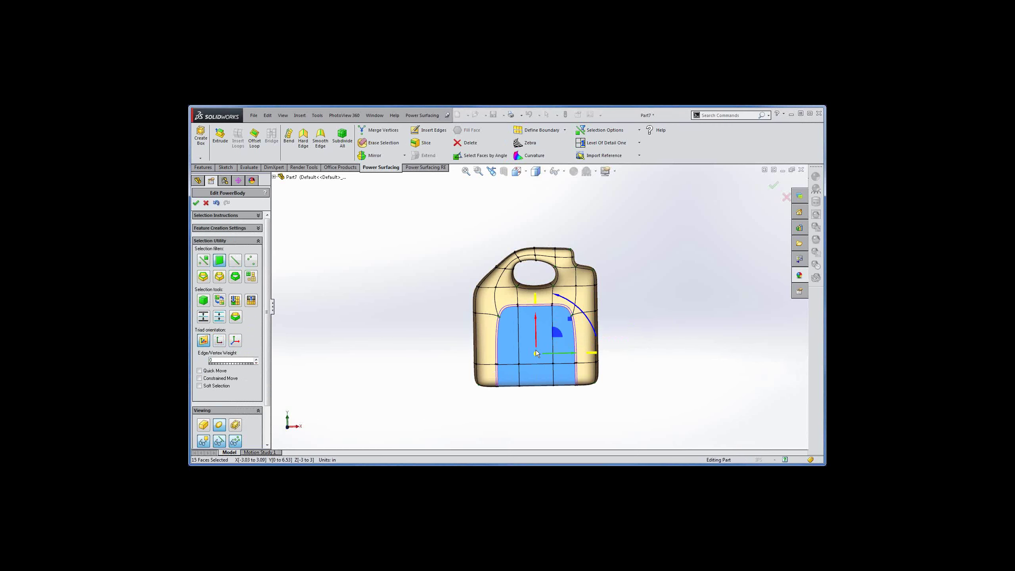
Scale the selected panel faces uniformly inward to about Z -2.65 to 2.65 in, forming a recess in the body.
{"action": "left_click_drag", "start_coordinate": [537, 355], "coordinate": [538, 368]}
{"action": "middle_click_drag", "start_coordinate": [537, 368], "coordinate": [655, 367]}
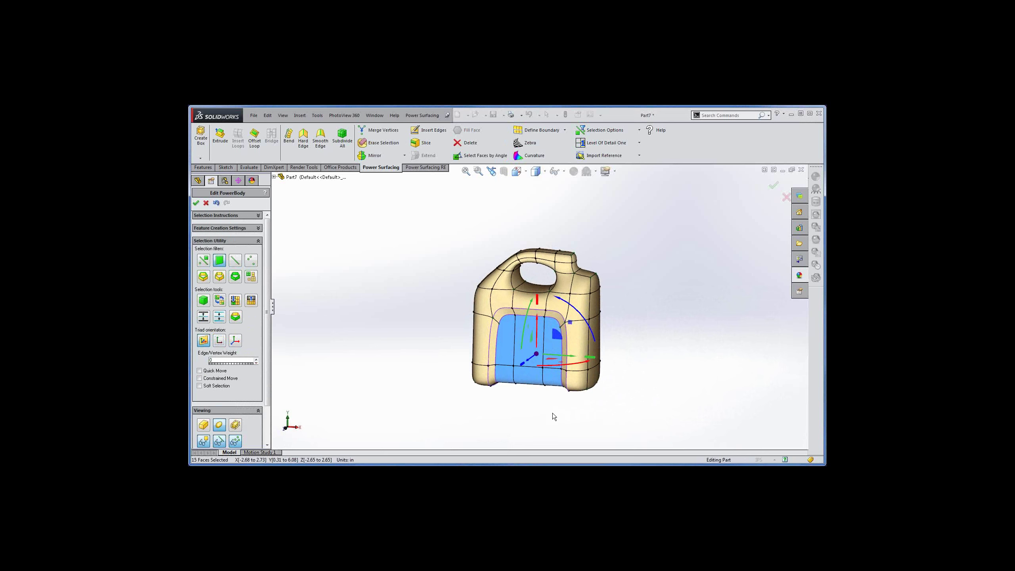
{"action": "mouse_move", "coordinate": [552, 413]}
{"action": "middle_mouse_down"}
{"action": "mouse_move", "coordinate": [571, 403]}
{"action": "mouse_move", "coordinate": [564, 410]}
{"action": "middle_mouse_up"}
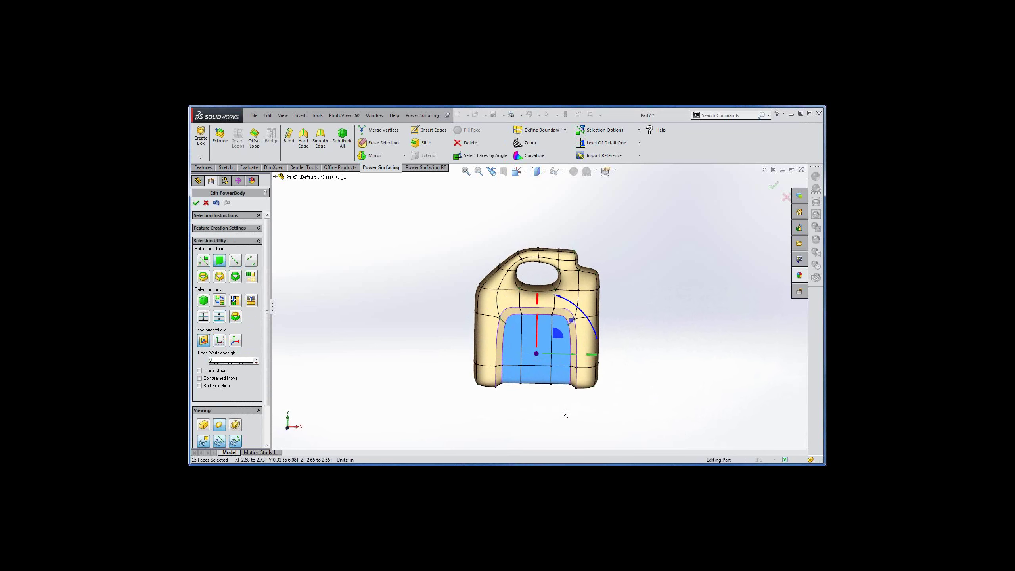
Finish the mesh edit to generate the solid body and orient the model to the Front view.
{"action": "left_click", "coordinate": [197, 203]}
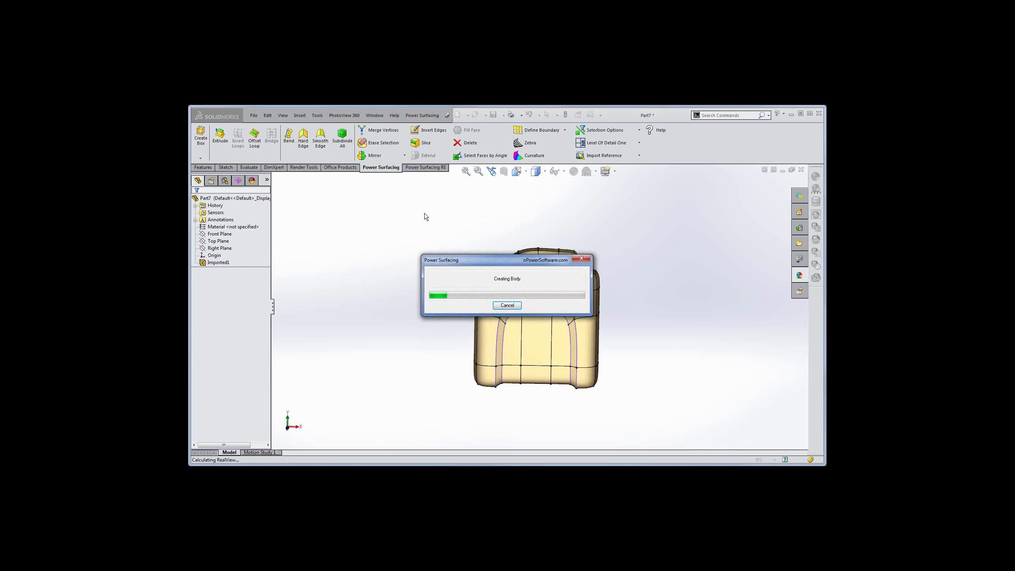
{"action": "left_click", "coordinate": [524, 171]}
{"action": "left_click", "coordinate": [529, 214]}
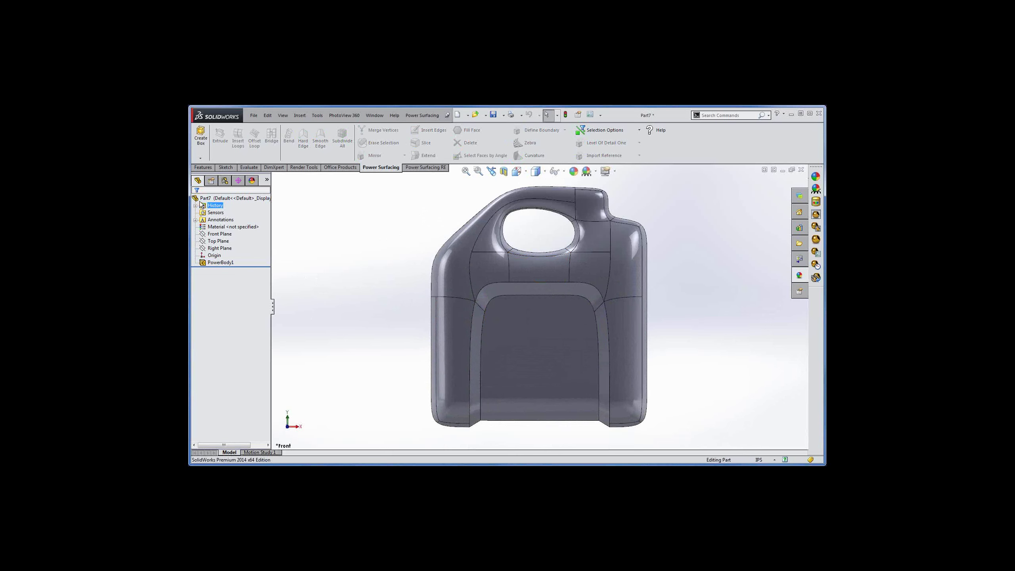
Start a new sketch on the Front Plane.
{"action": "left_click", "coordinate": [216, 234]}
{"action": "right_click", "coordinate": [218, 234]}
{"action": "left_click", "coordinate": [222, 223]}
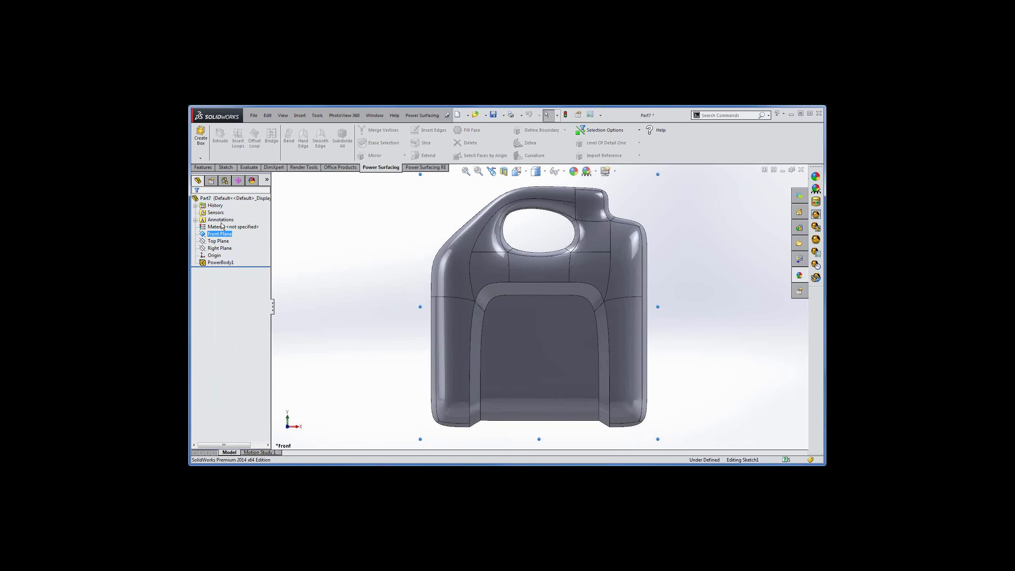
Sketch a construction centerline about 2.51 in long, angled outward from the can's sloped shoulder beside the handle.
{"action": "left_click", "coordinate": [252, 130]}
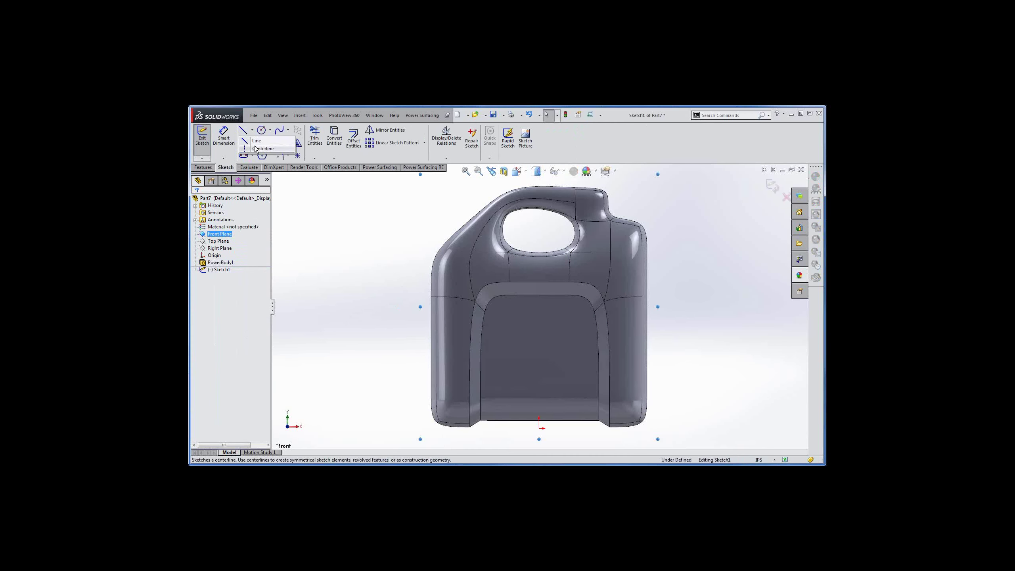
{"action": "left_click", "coordinate": [263, 149]}
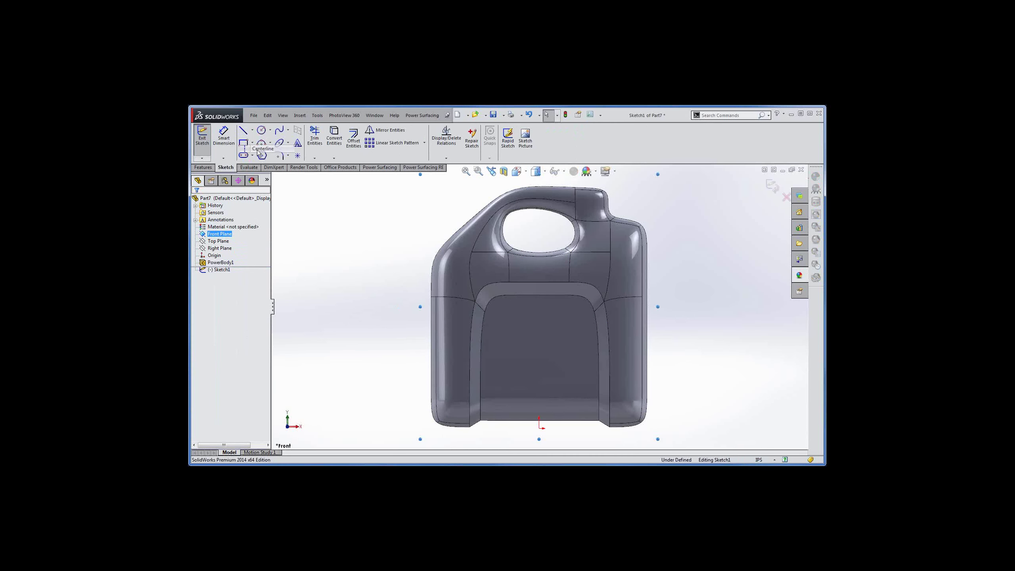
{"action": "left_click", "coordinate": [478, 221]}
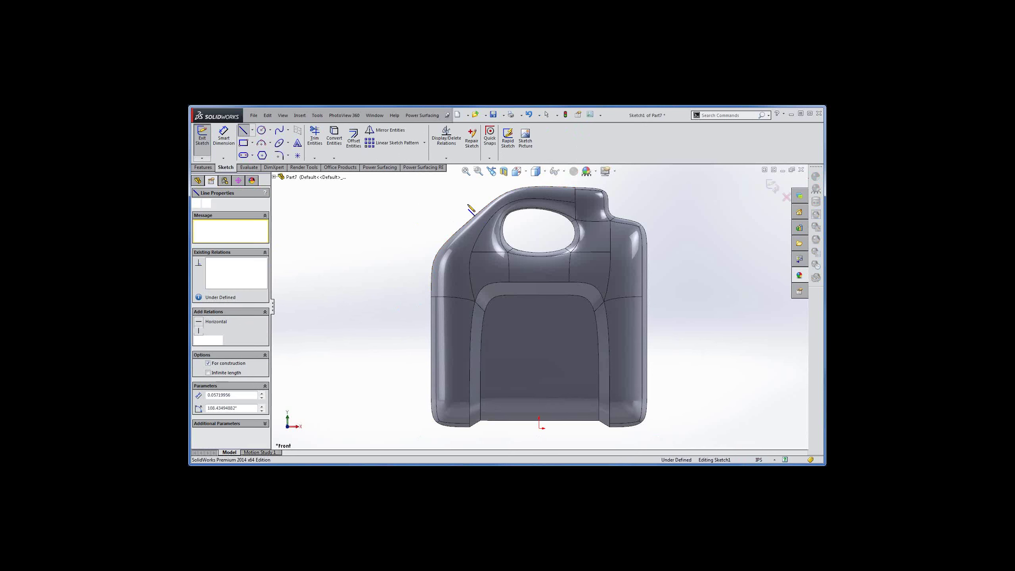
{"action": "left_click", "coordinate": [453, 184]}
{"action": "right_click", "coordinate": [452, 184]}
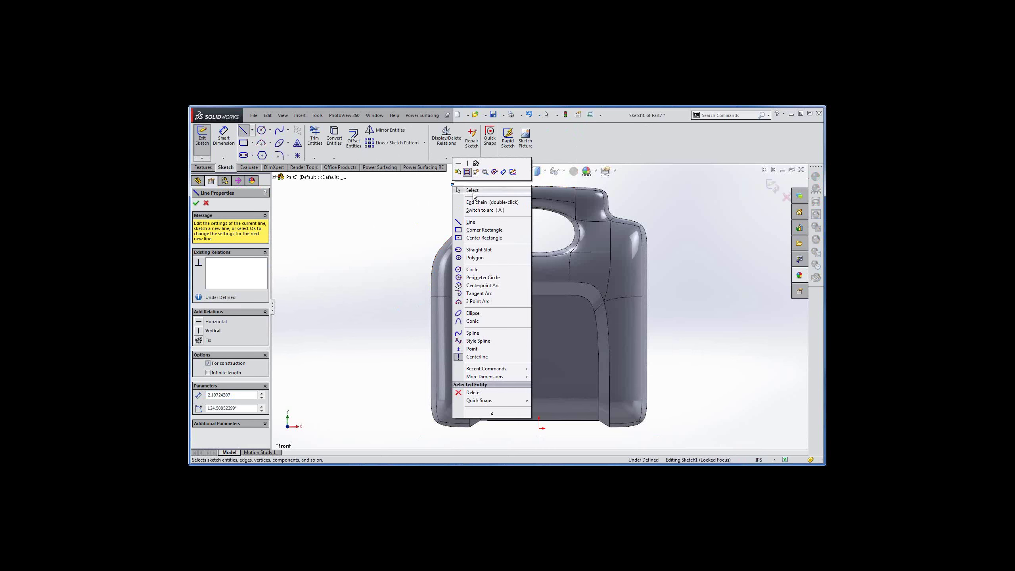
{"action": "left_click", "coordinate": [476, 196]}
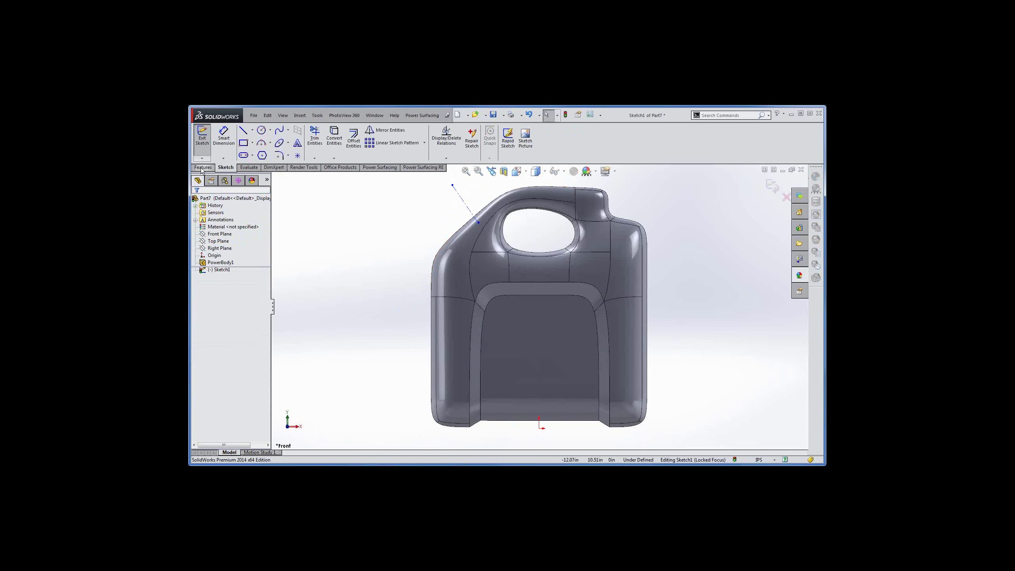
{"action": "left_click_drag", "start_coordinate": [202, 168], "coordinate": [198, 138]}
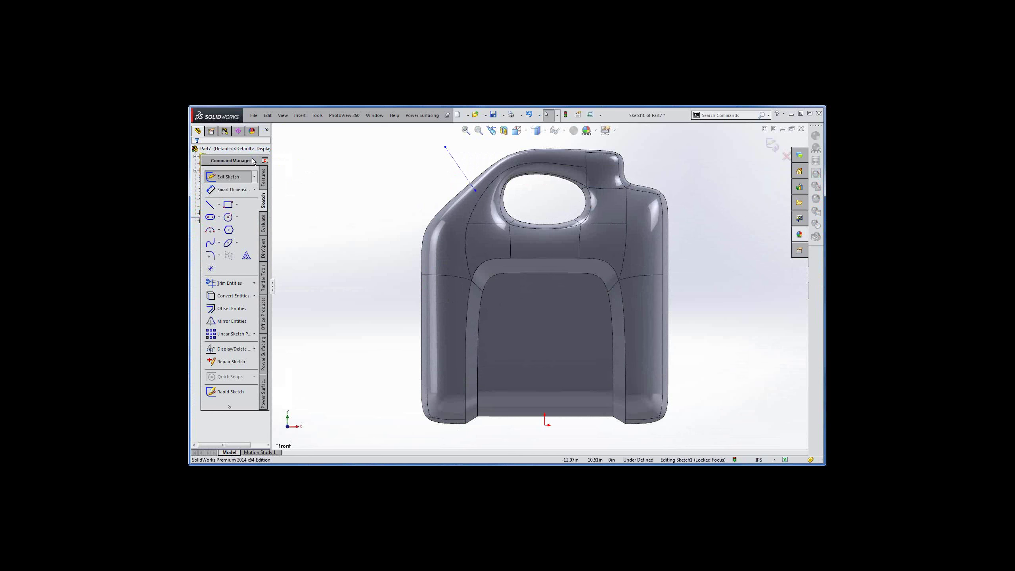
{"action": "left_click_drag", "start_coordinate": [252, 160], "coordinate": [192, 265]}
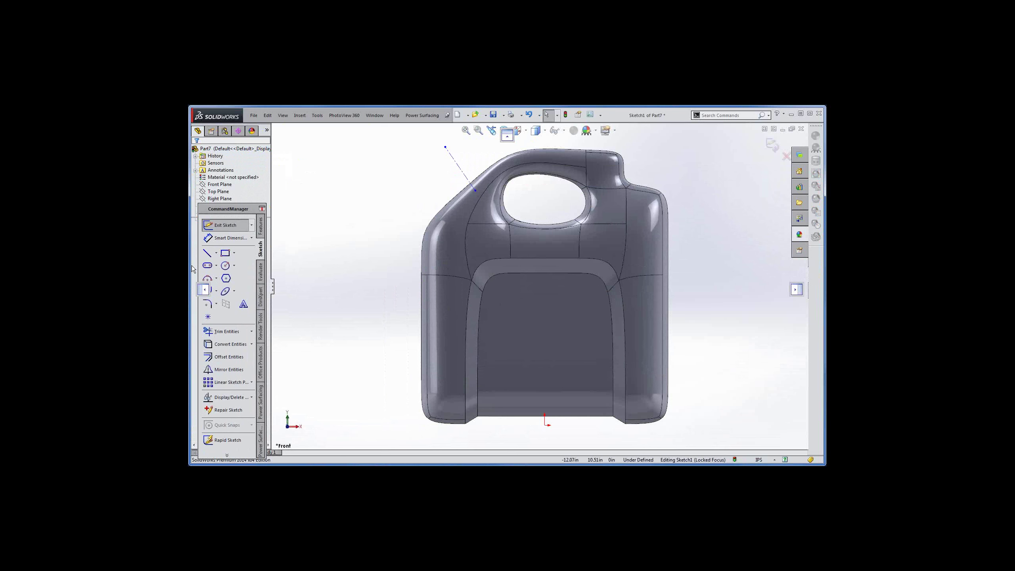
{"action": "left_click_drag", "start_coordinate": [192, 266], "coordinate": [192, 266]}
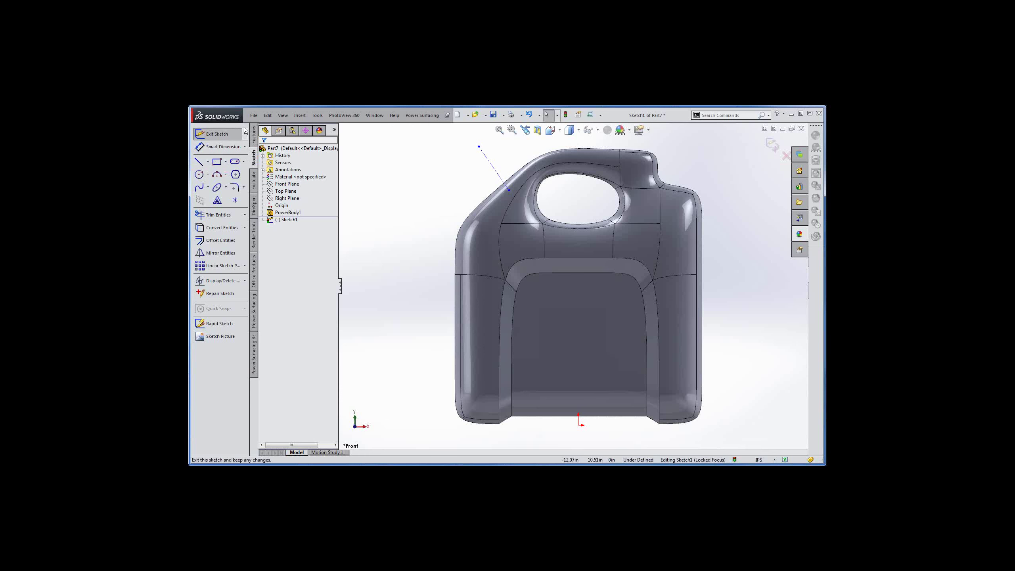
{"action": "left_click_drag", "start_coordinate": [245, 130], "coordinate": [507, 136]}
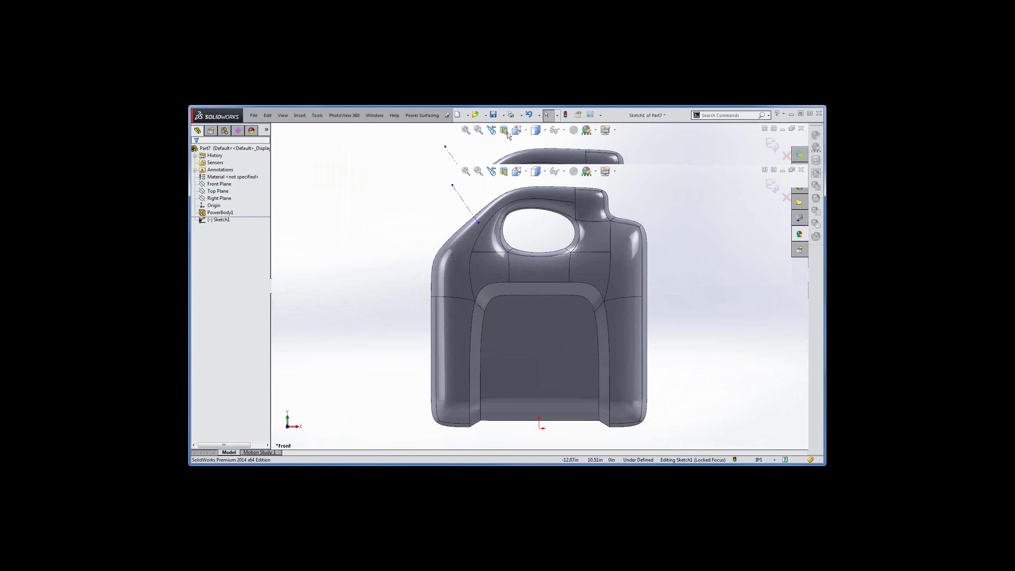
{"action": "left_click", "coordinate": [219, 241]}
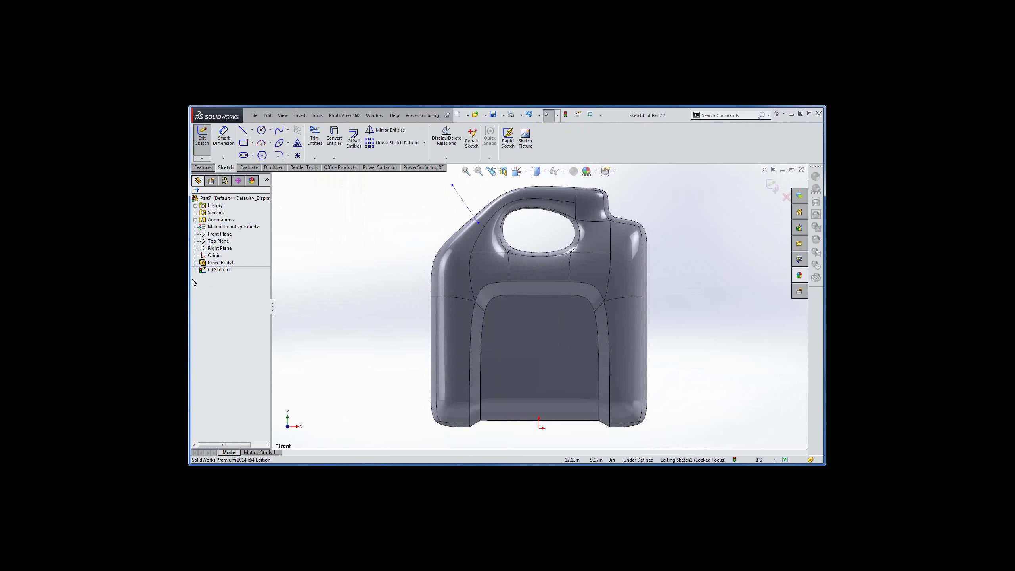
Exit the sketch and create a reference plane perpendicular to the centerline through its endpoint on the can's shoulder.
{"action": "left_click", "coordinate": [202, 138]}
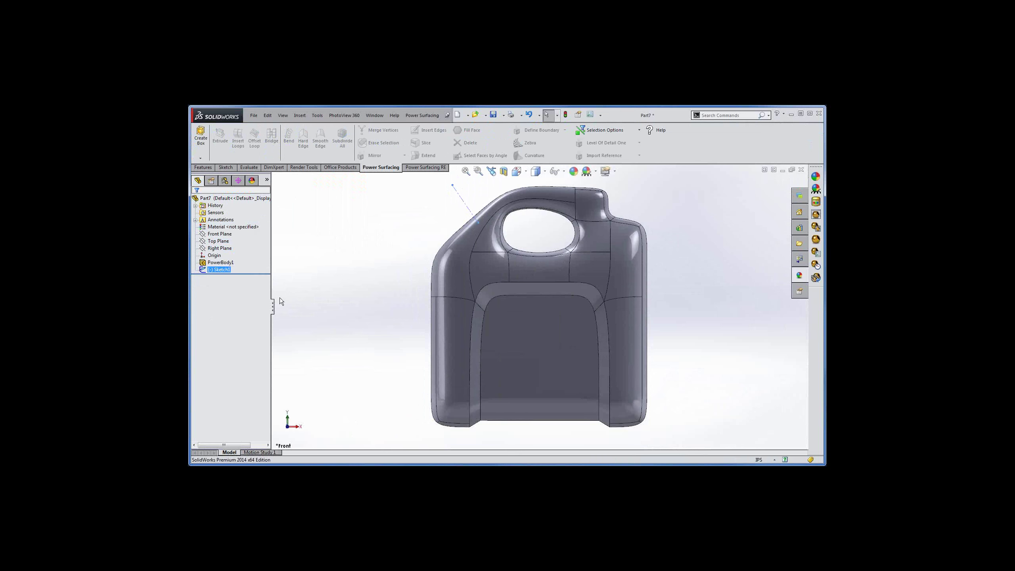
{"action": "left_click", "coordinate": [204, 168]}
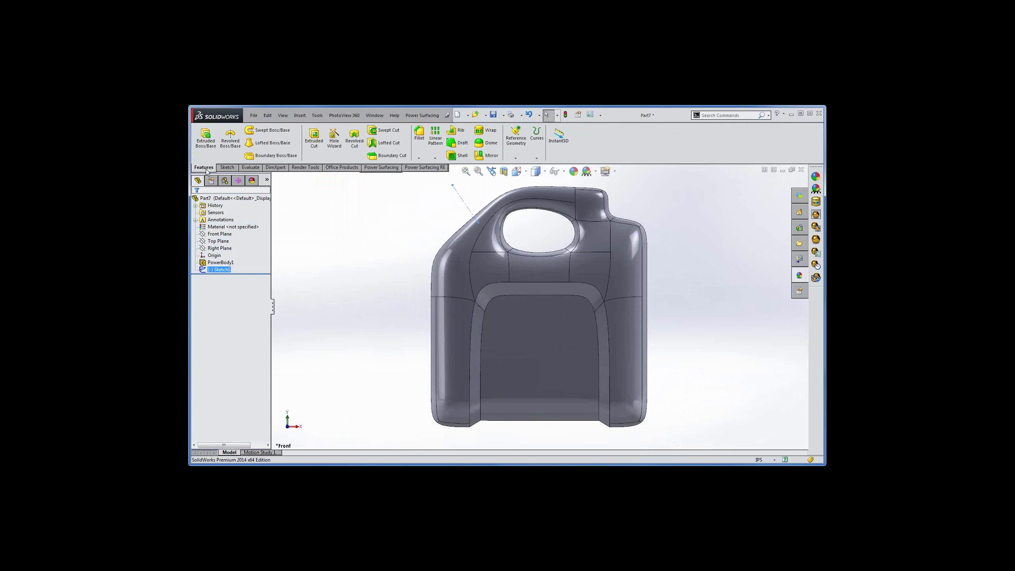
{"action": "left_click", "coordinate": [516, 158]}
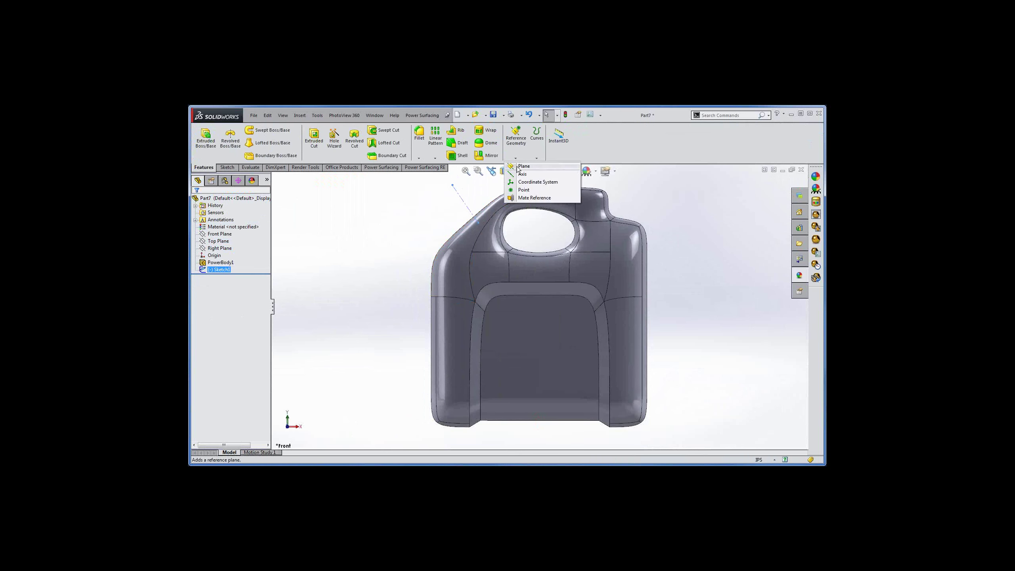
{"action": "left_click", "coordinate": [519, 167]}
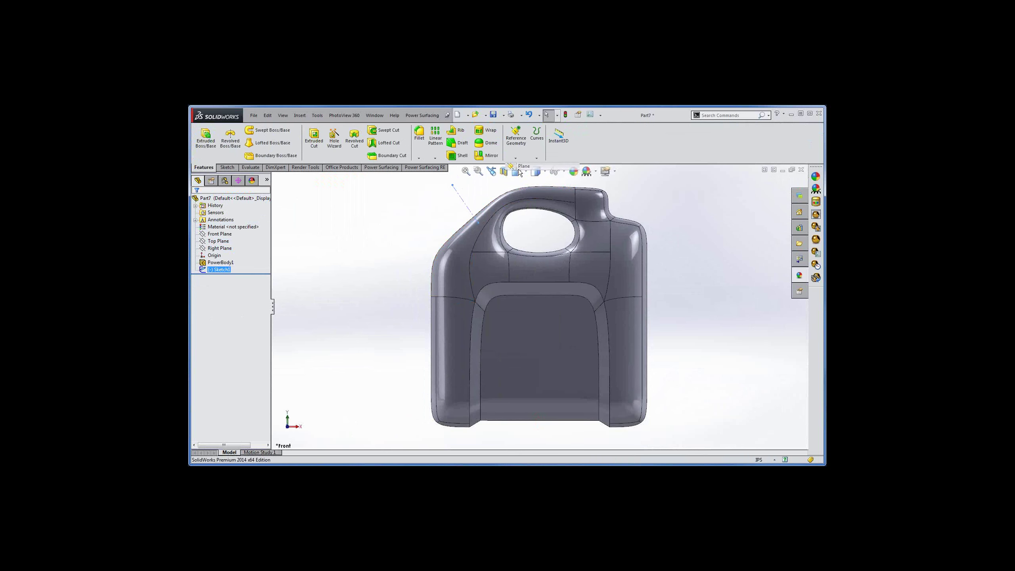
{"action": "left_click", "coordinate": [464, 203]}
{"action": "left_click", "coordinate": [478, 222]}
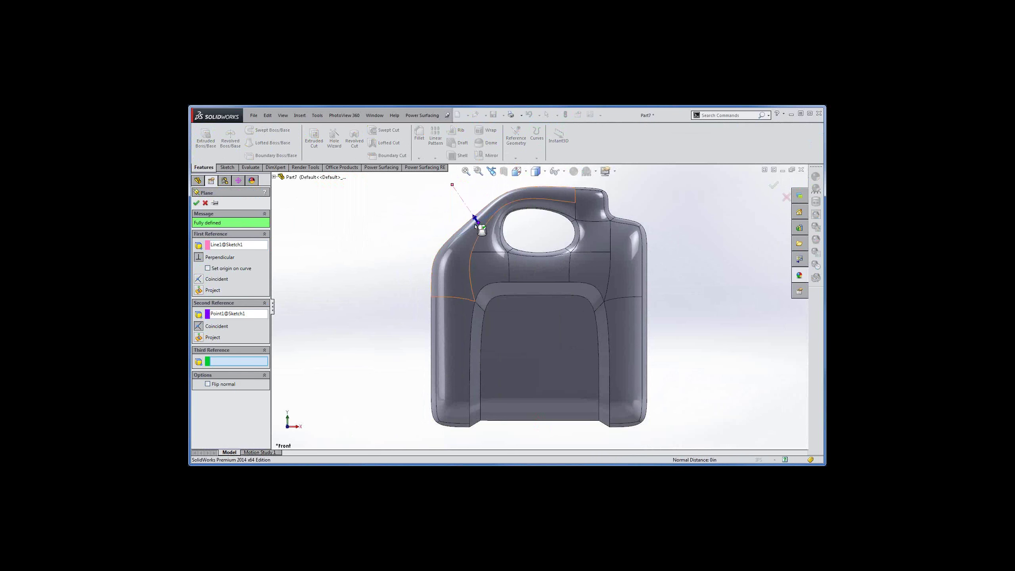
{"action": "left_click", "coordinate": [196, 203]}
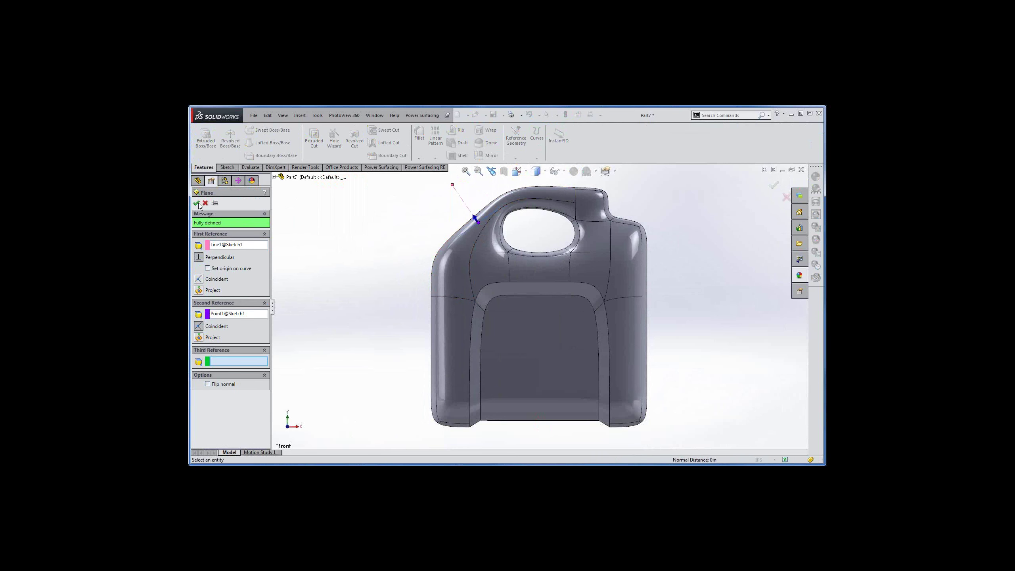
Sketch a circle of 1 in radius centred on the origin of the new angled plane, and exit the sketch.
{"action": "left_click", "coordinate": [215, 277]}
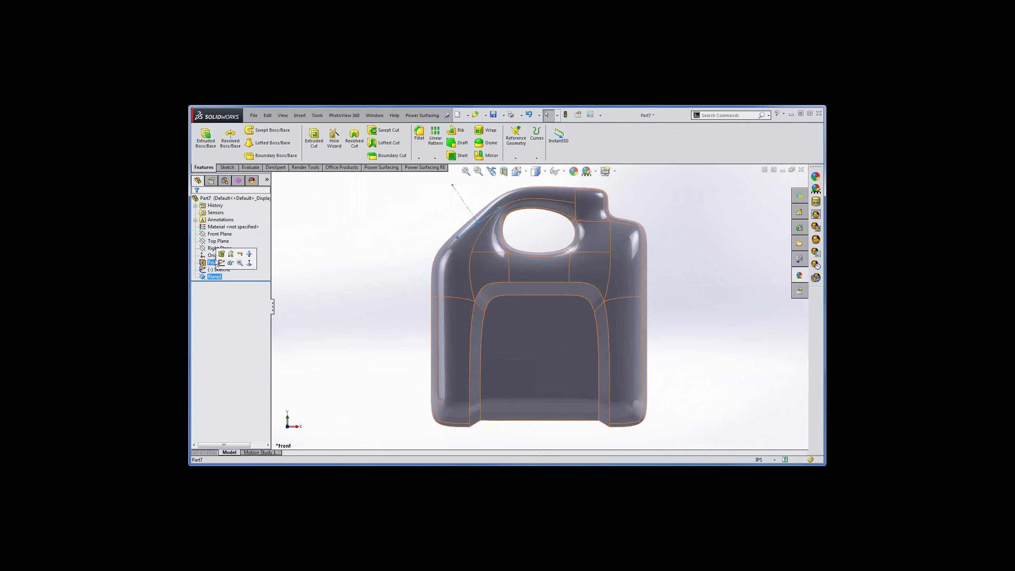
{"action": "left_click", "coordinate": [227, 267]}
{"action": "middle_click_drag", "start_coordinate": [383, 233], "coordinate": [396, 276]}
{"action": "left_click", "coordinate": [262, 131]}
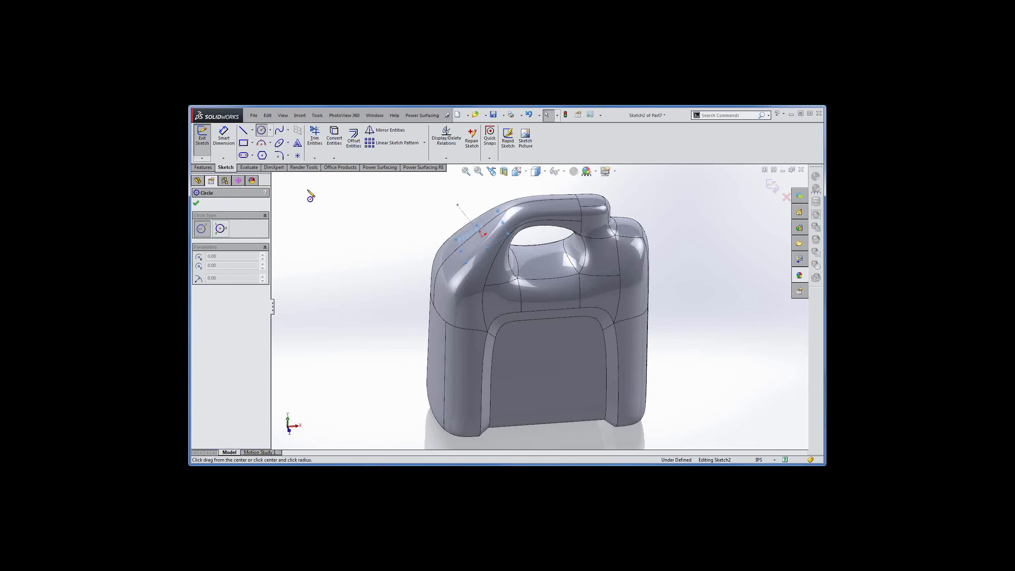
{"action": "left_click", "coordinate": [482, 236]}
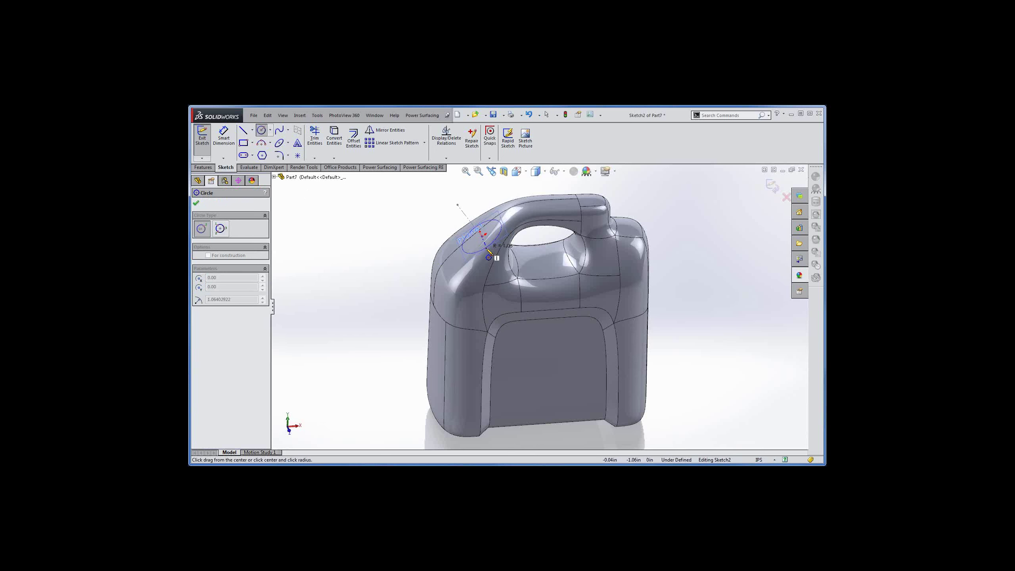
{"action": "left_click", "coordinate": [448, 249]}
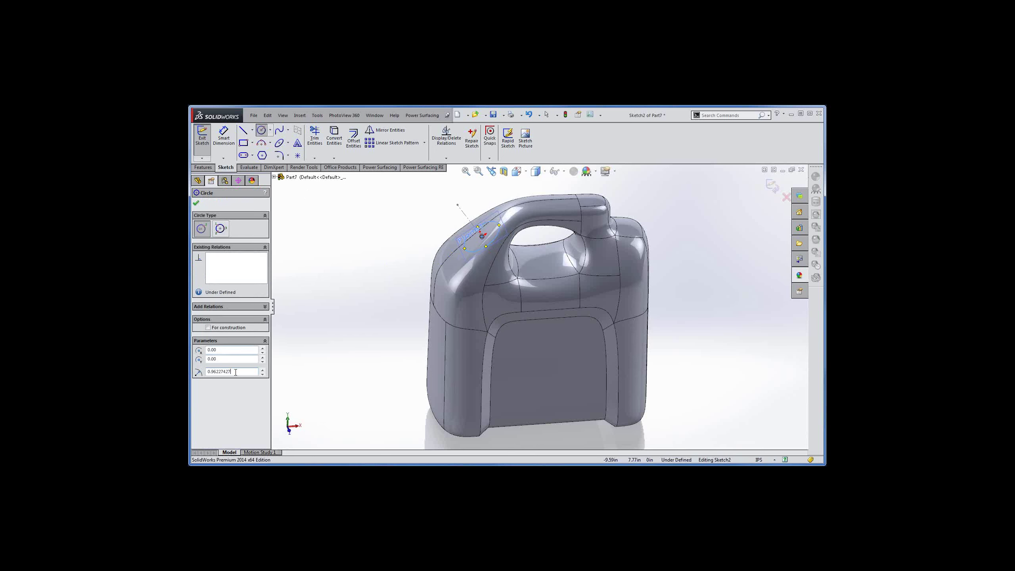
{"action": "type", "text": "1"}
{"action": "left_click", "coordinate": [202, 138]}
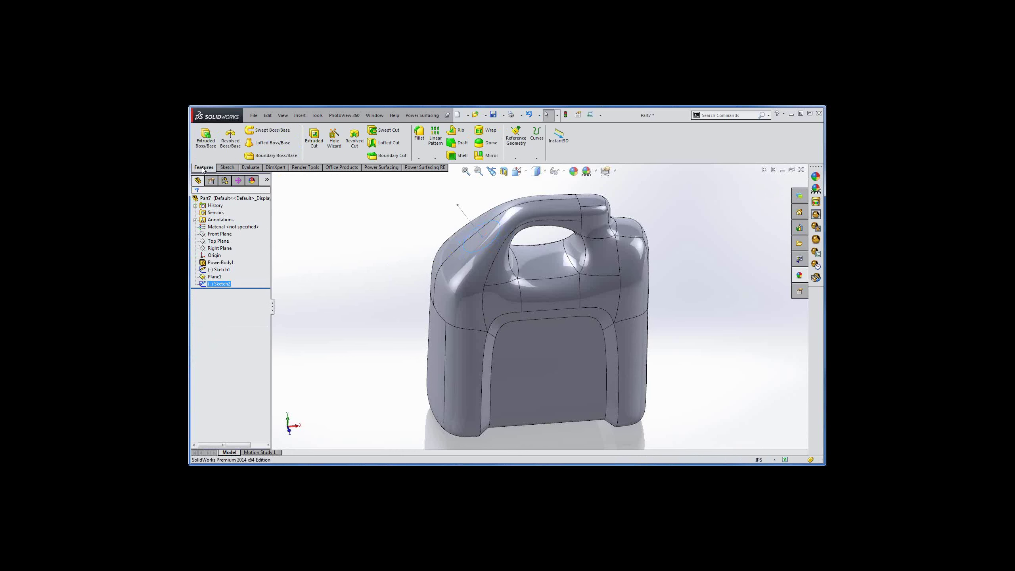
Extrude the circle 1.5 in outward as a blind boss merged with the can to form the spout.
{"action": "left_click", "coordinate": [205, 142]}
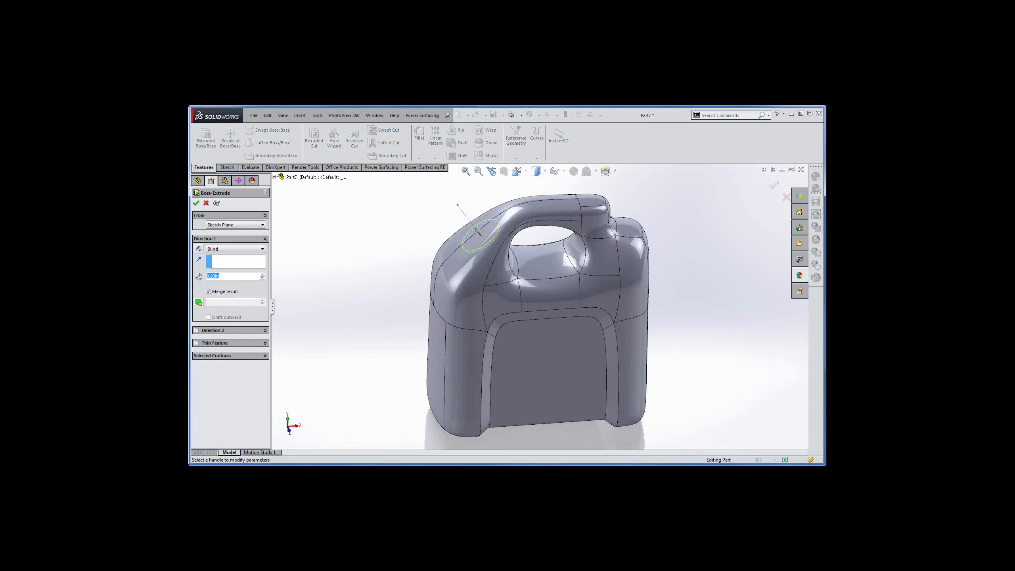
{"action": "type", "text": "1.5"}
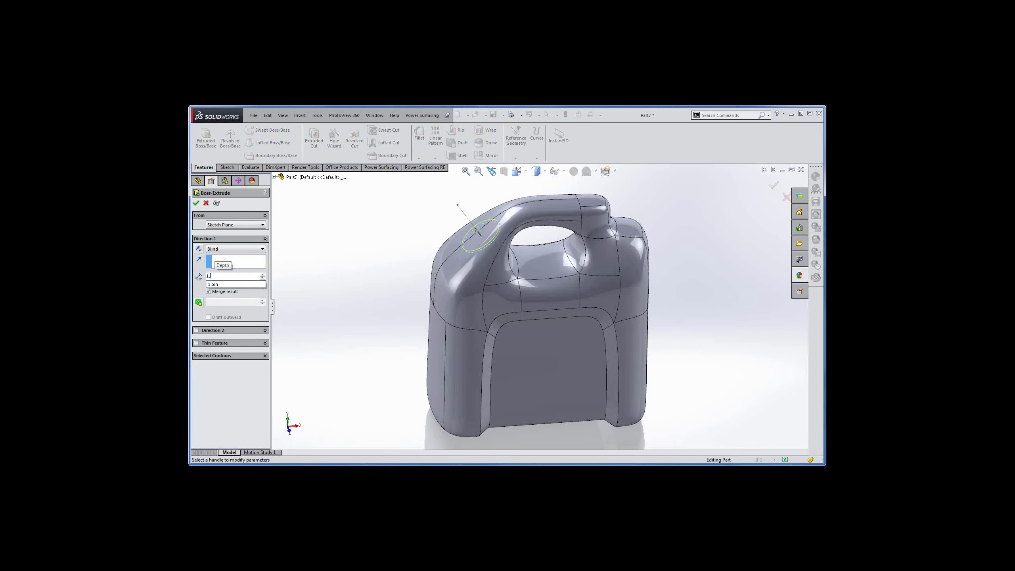
{"action": "key", "text": "Return"}
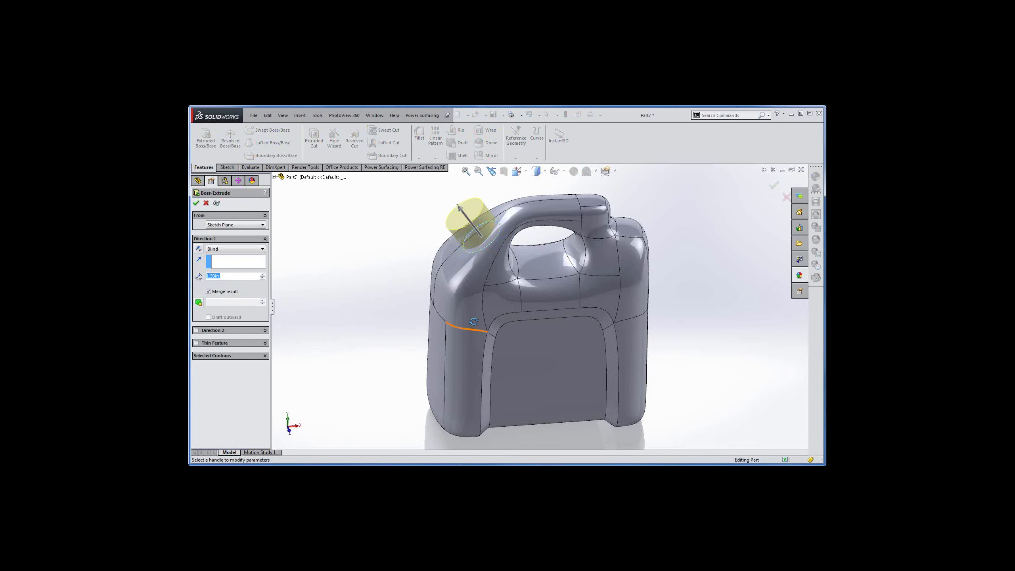
{"action": "middle_click_drag", "start_coordinate": [463, 316], "coordinate": [359, 264]}
{"action": "key", "text": "Return"}
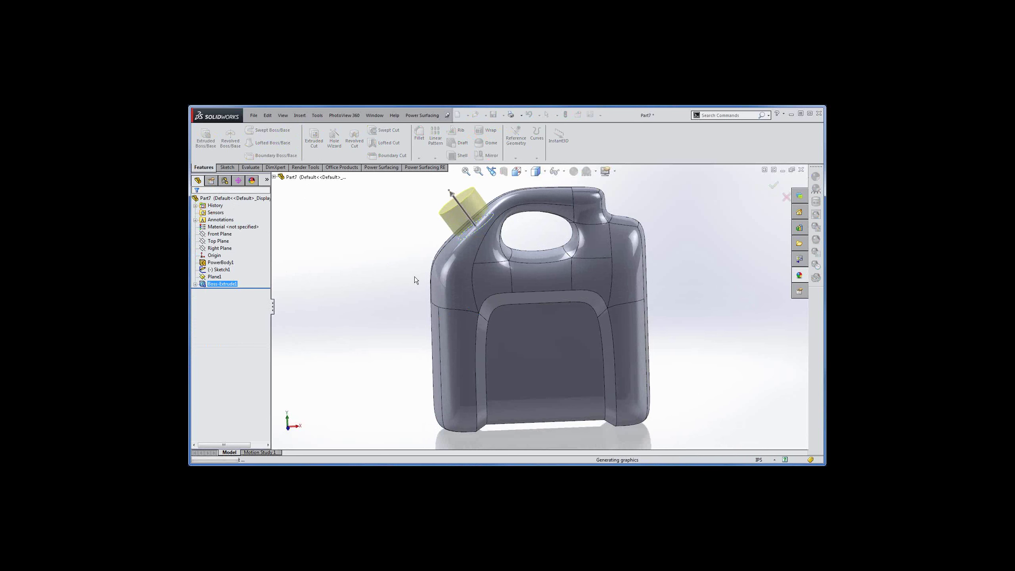
{"action": "mouse_move", "coordinate": [671, 306]}
{"action": "middle_mouse_down"}
{"action": "mouse_move", "coordinate": [665, 295]}
{"action": "mouse_move", "coordinate": [670, 310]}
{"action": "middle_mouse_up"}
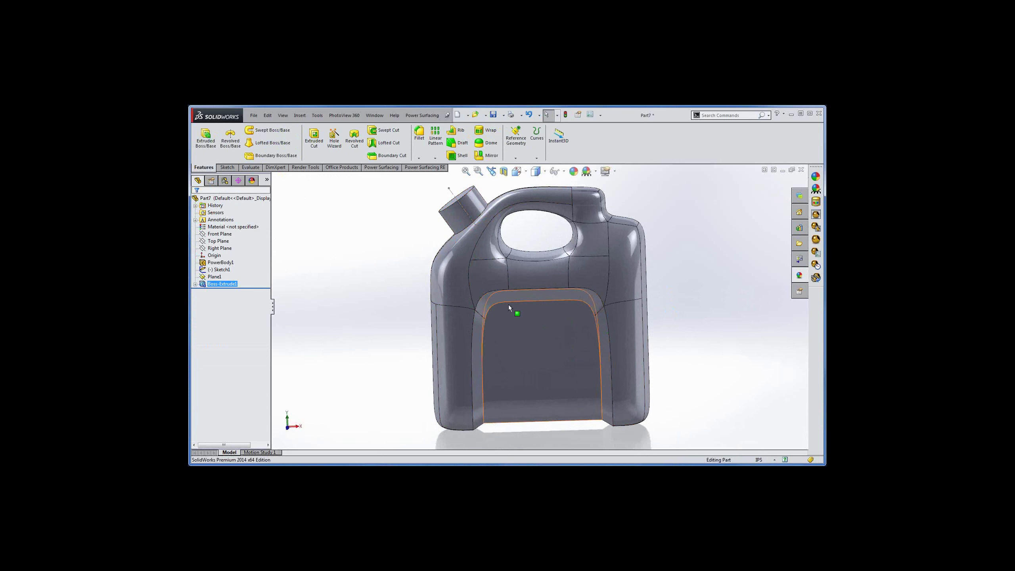
{"action": "left_click", "coordinate": [516, 296]}
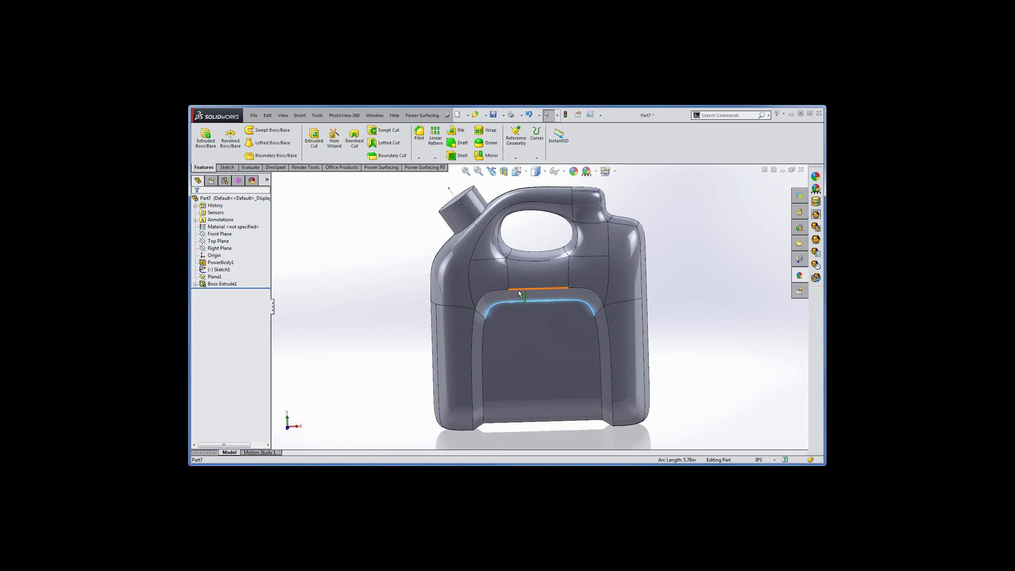
{"action": "left_click", "coordinate": [519, 289], "text": "ctrl"}
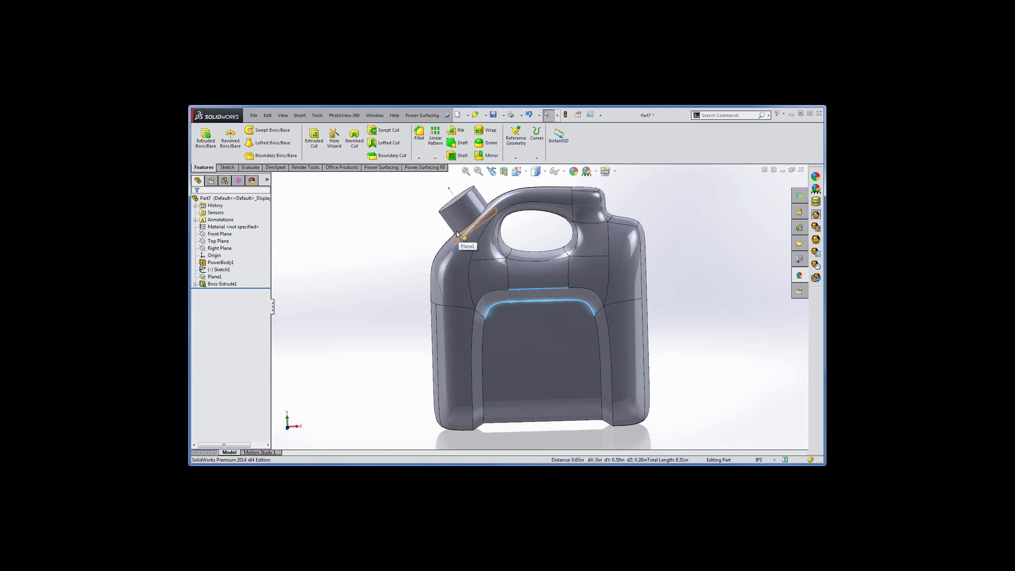
{"action": "middle_click_drag", "start_coordinate": [415, 229], "coordinate": [418, 245]}
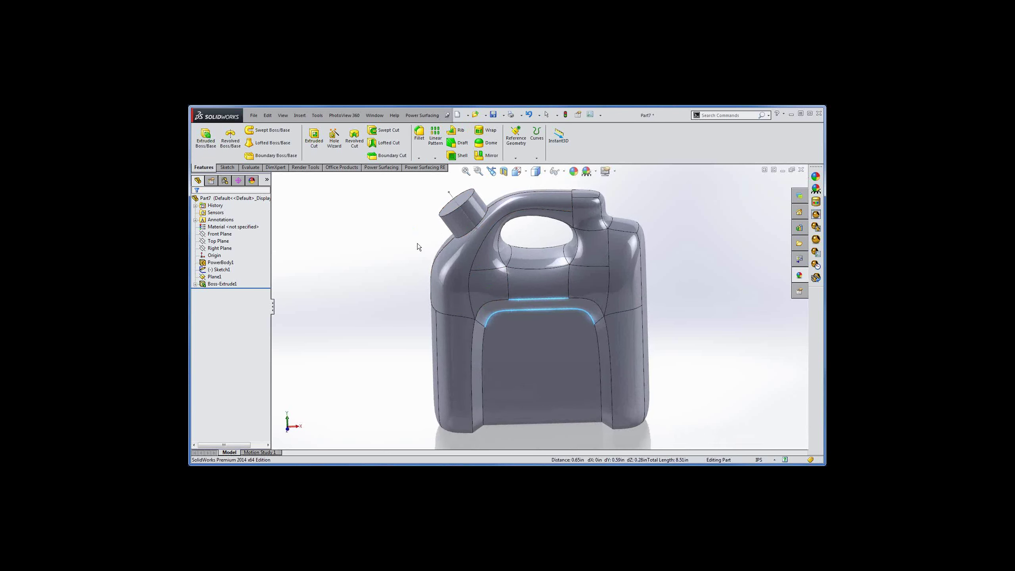
{"action": "left_click", "coordinate": [460, 235]}
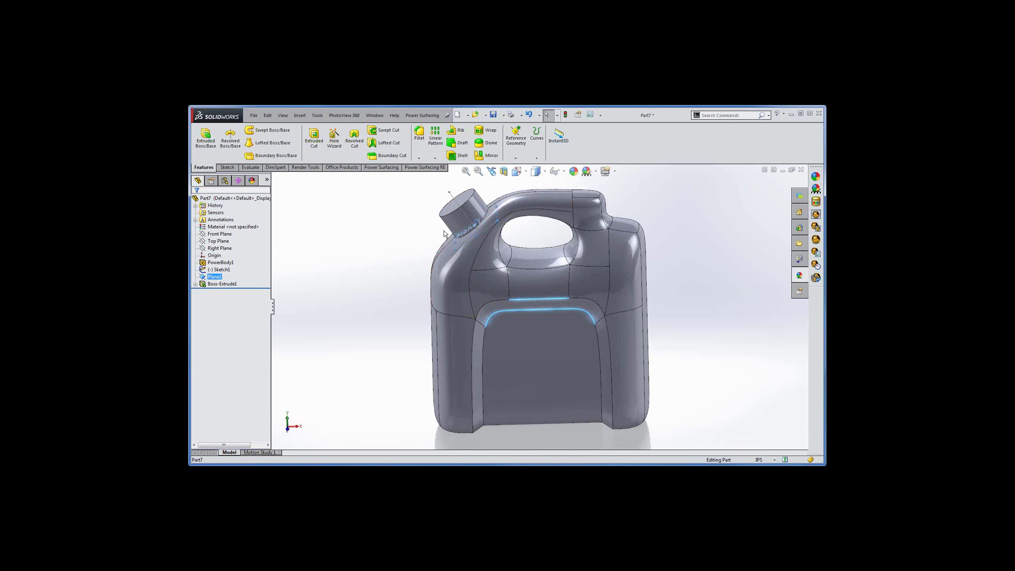
{"action": "left_click", "coordinate": [467, 233]}
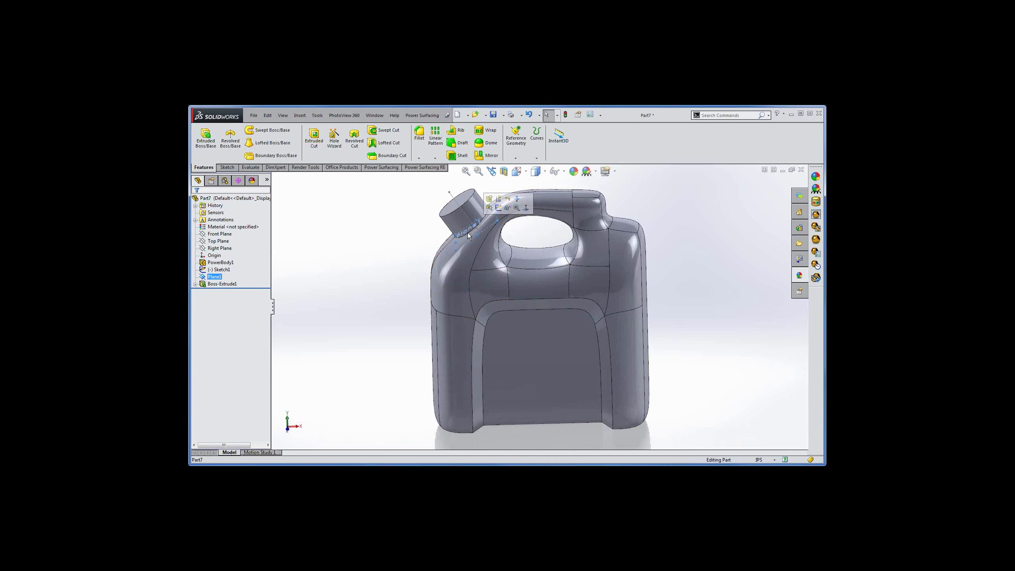
Fillet the edge at the spout's base and the outer and inner edges of the recessed side panel with a 0.2 in radius.
{"action": "left_click", "coordinate": [462, 237]}
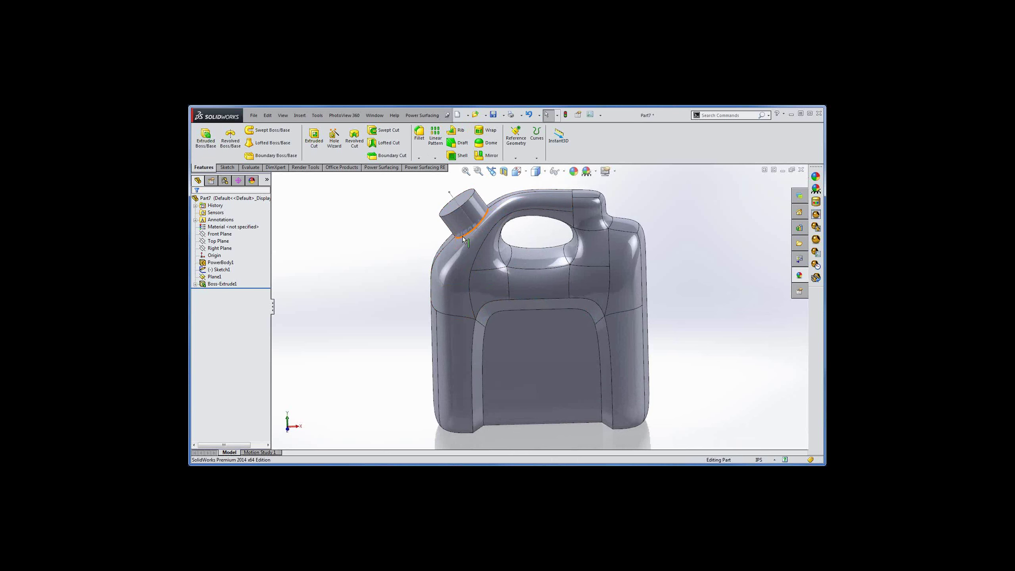
{"action": "left_click", "coordinate": [528, 297], "text": "ctrl"}
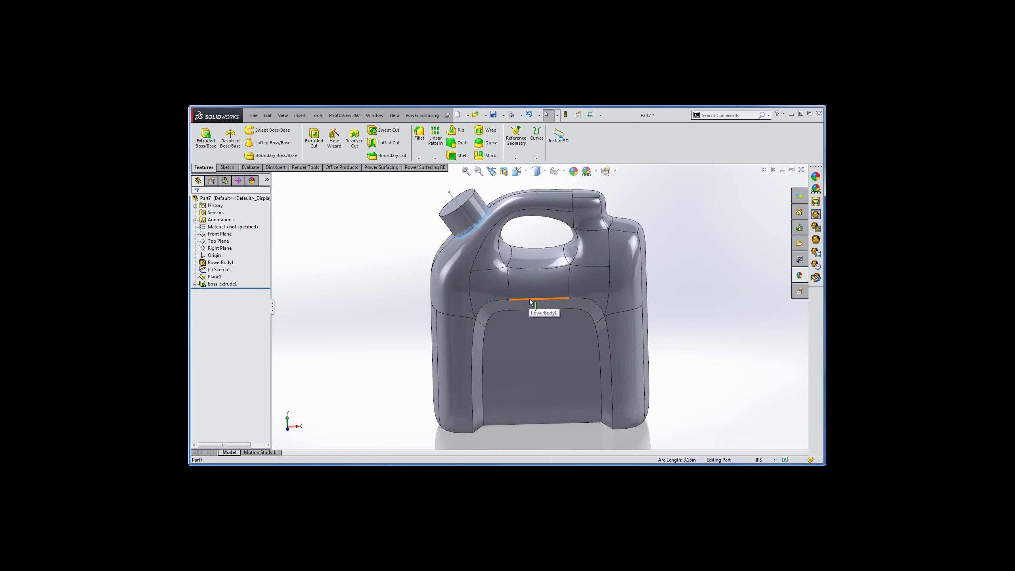
{"action": "left_click", "coordinate": [532, 310], "text": "ctrl"}
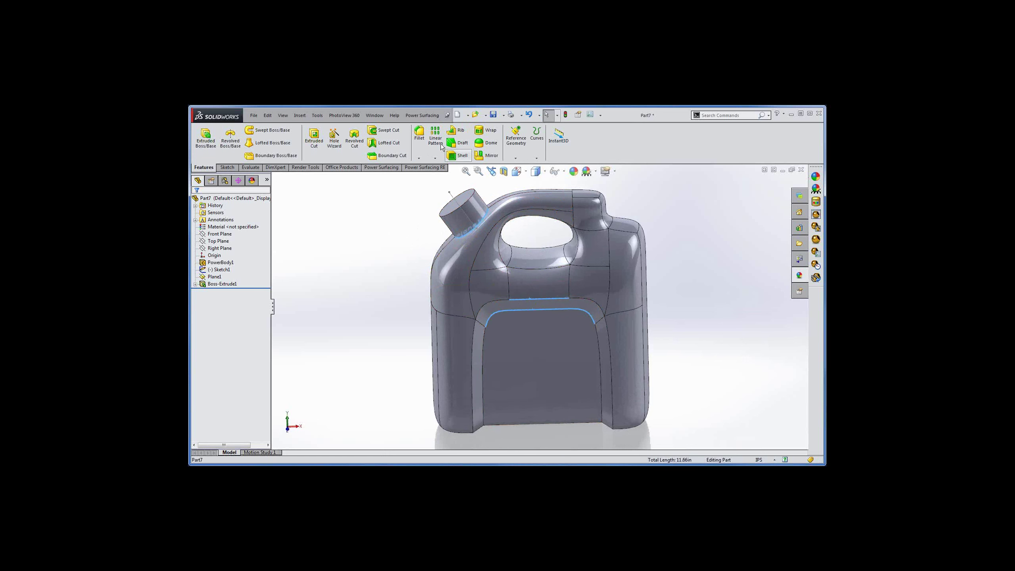
{"action": "left_click", "coordinate": [420, 137]}
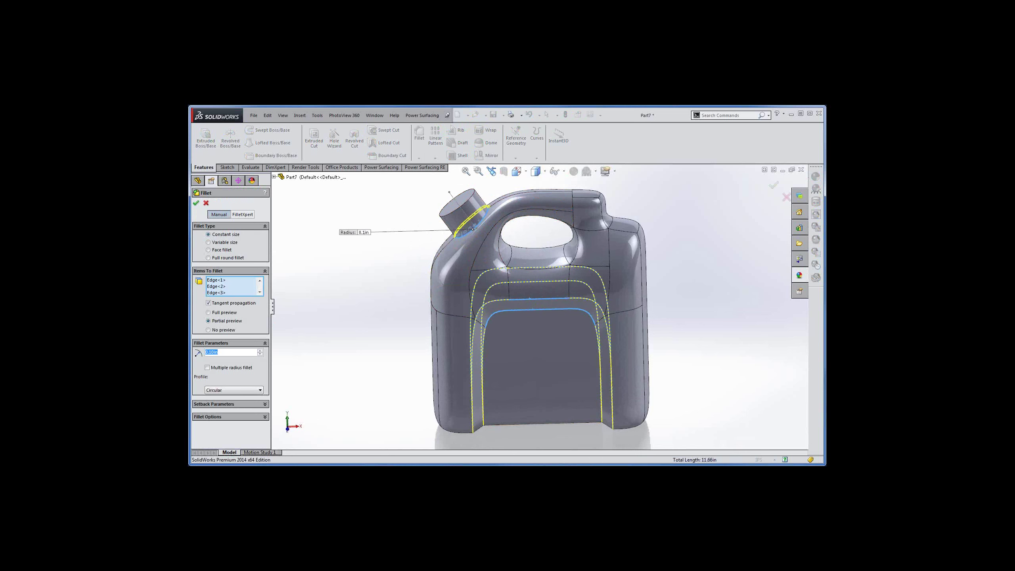
{"action": "type", "text": "0.2"}
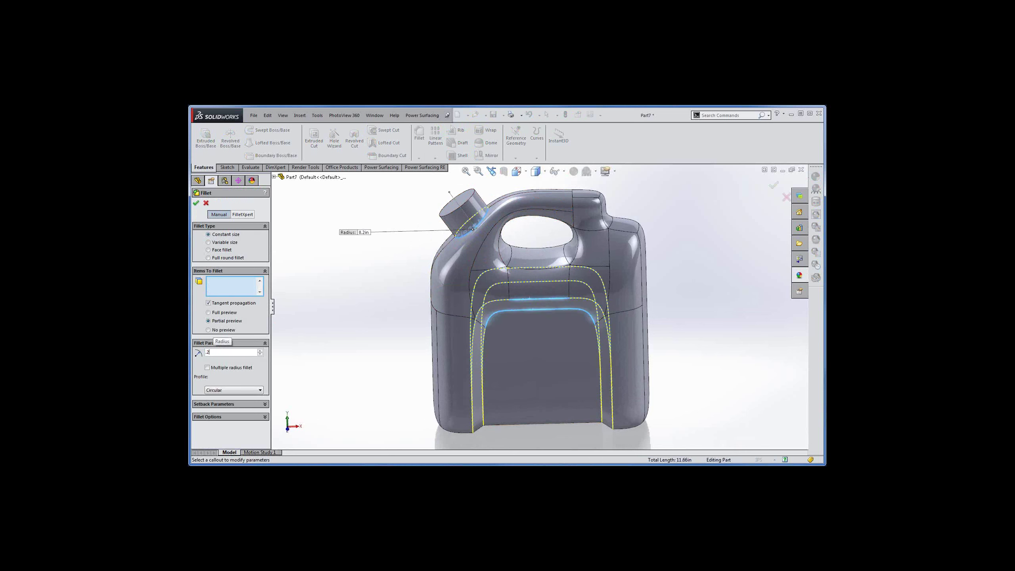
{"action": "key", "text": "Return"}
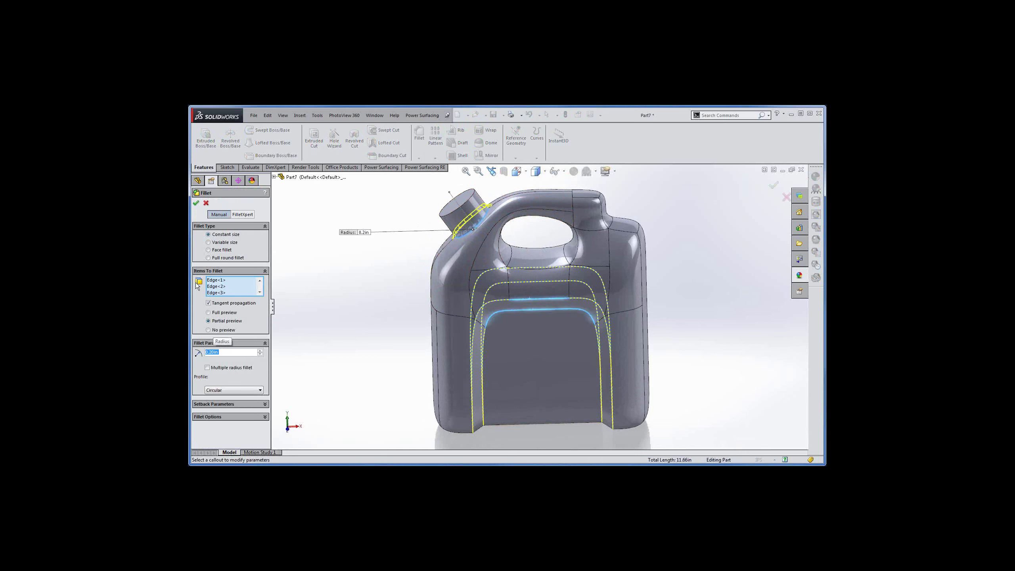
{"action": "left_click", "coordinate": [196, 202]}
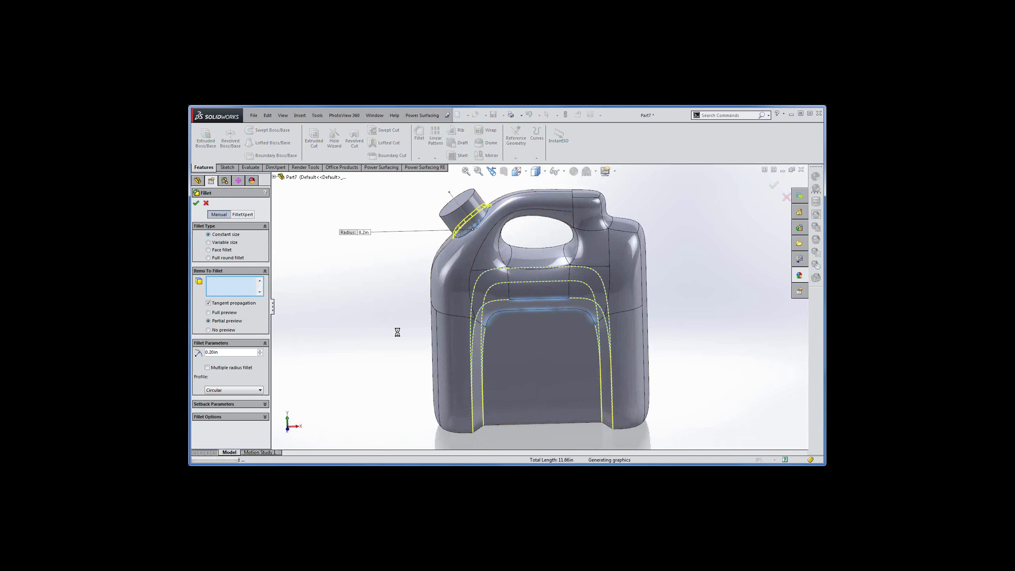
Shell the can to a 0.10 in wall thickness, removing the end face of the spout.
{"action": "middle_click_drag", "start_coordinate": [419, 327], "coordinate": [422, 331]}
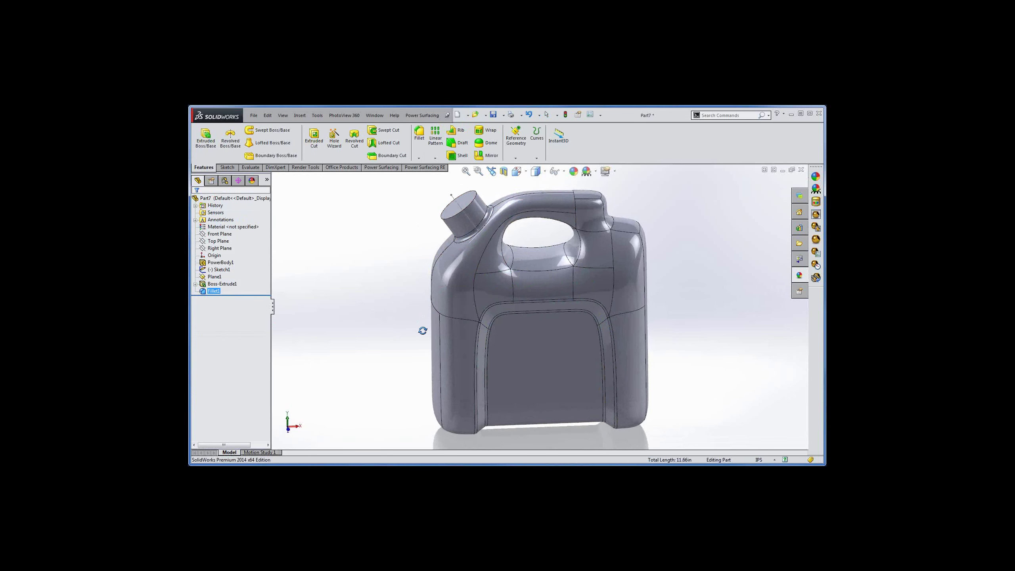
{"action": "left_click", "coordinate": [455, 207]}
{"action": "left_click", "coordinate": [463, 156]}
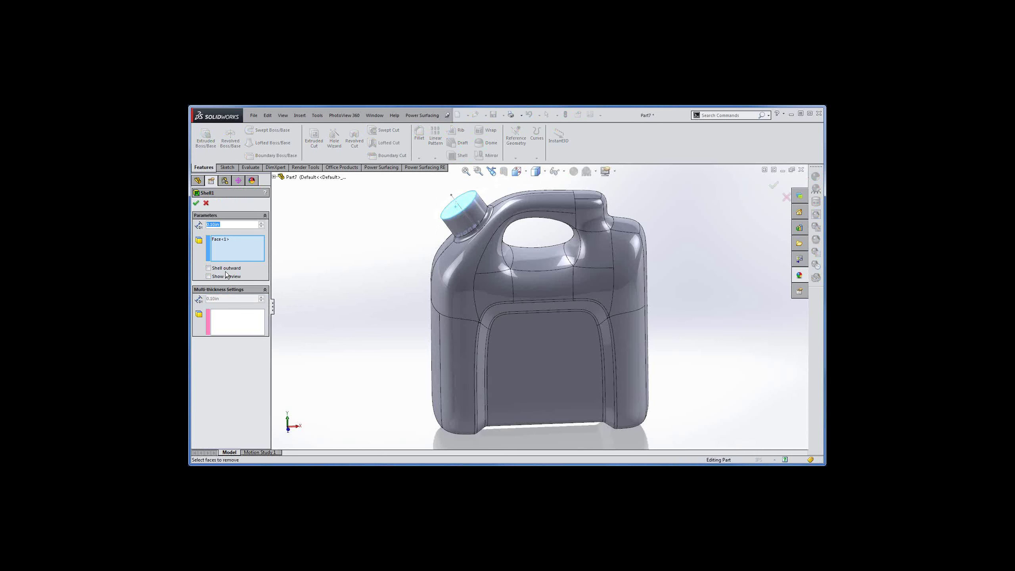
{"action": "left_click", "coordinate": [196, 203]}
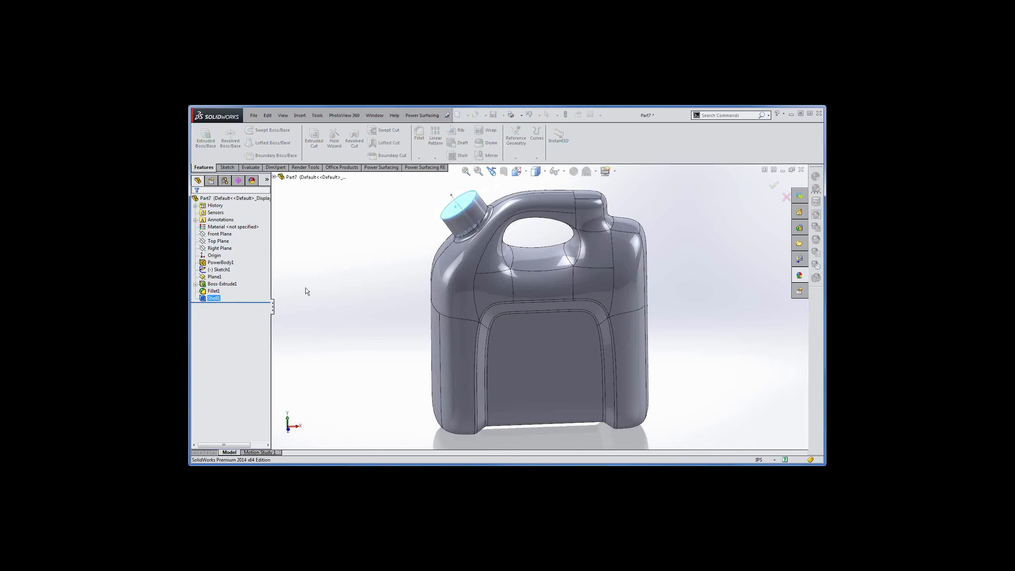
Inspect the can's hollow interior with a section view on the Front Plane, and cancel the section view.
{"action": "mouse_move", "coordinate": [395, 340]}
{"action": "middle_mouse_down"}
{"action": "mouse_move", "coordinate": [405, 400]}
{"action": "mouse_move", "coordinate": [388, 324]}
{"action": "middle_mouse_up"}
{"action": "left_click", "coordinate": [504, 172]}
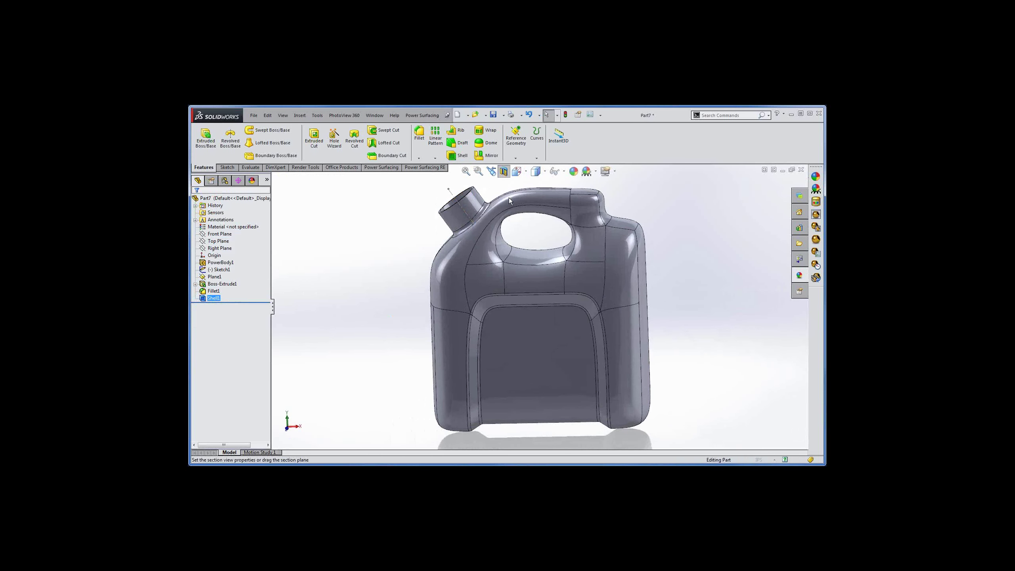
{"action": "middle_click_drag", "start_coordinate": [698, 329], "coordinate": [730, 313]}
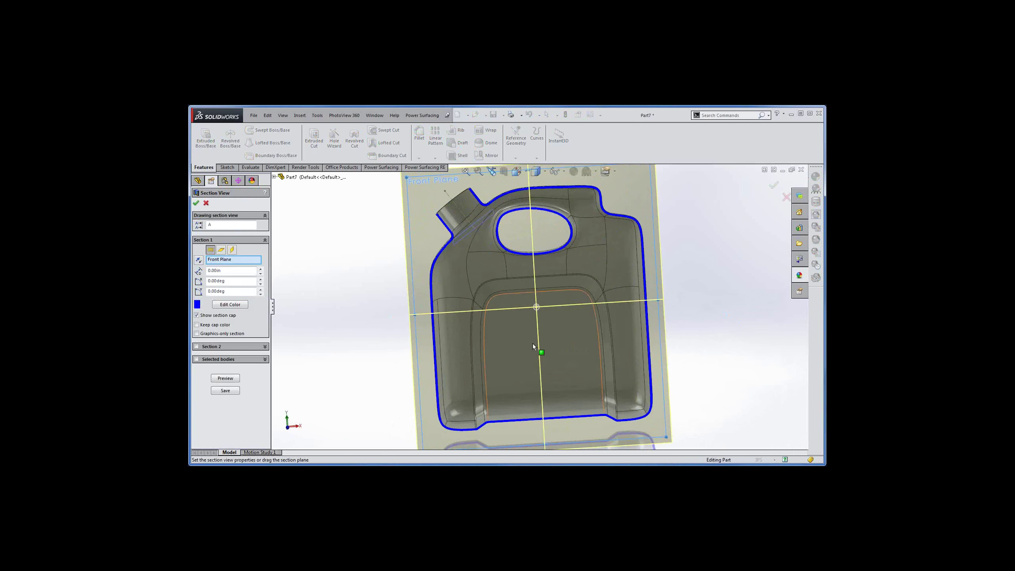
{"action": "left_click", "coordinate": [207, 204]}
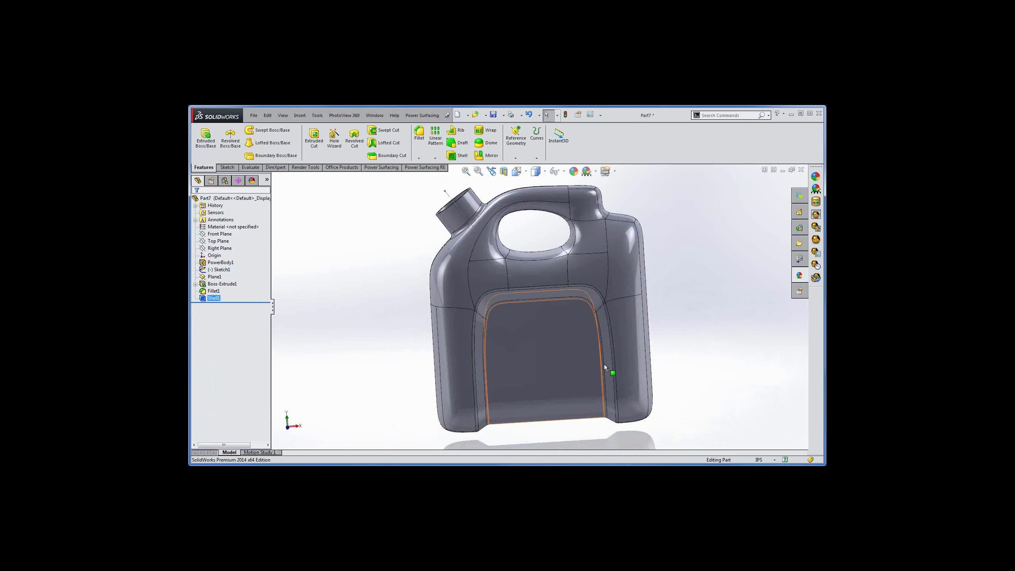
{"action": "middle_click_drag", "start_coordinate": [653, 342], "coordinate": [641, 363]}
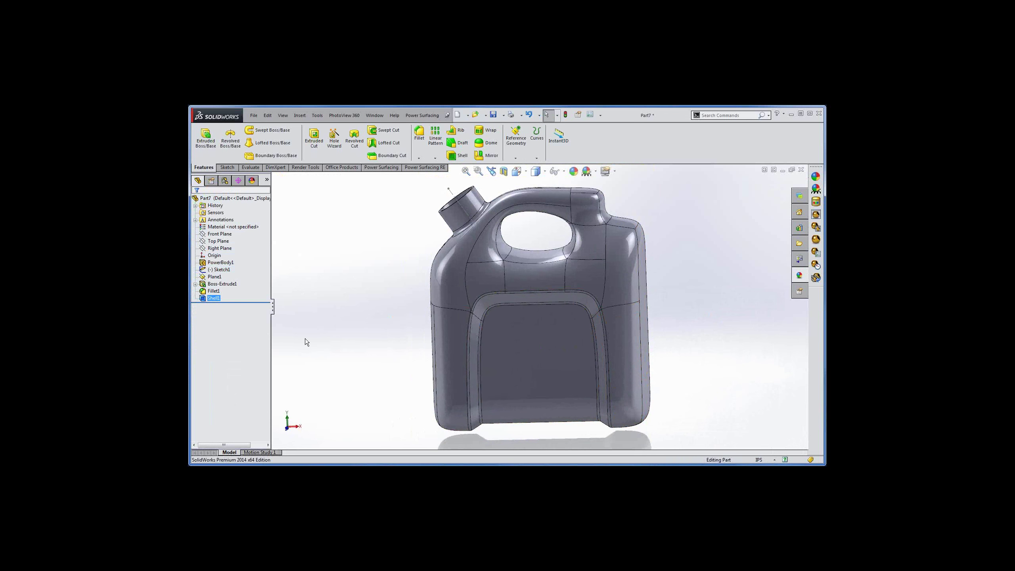
Open the can's PowerBody for editing and pull the four vertices at the handle's rear upper end outward and slightly upward.
{"action": "left_click", "coordinate": [221, 263]}
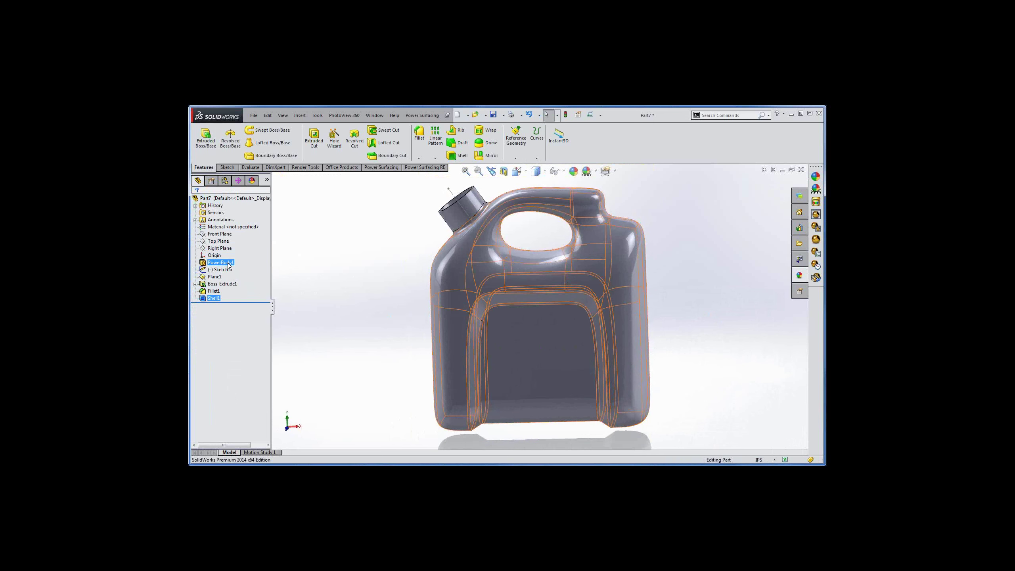
{"action": "left_click", "coordinate": [225, 264]}
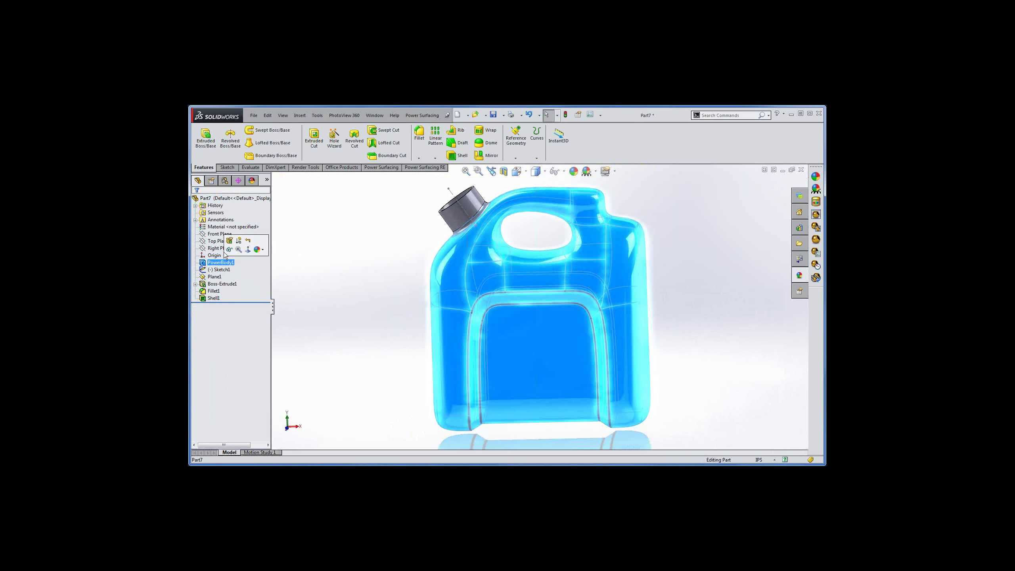
{"action": "left_click", "coordinate": [231, 241]}
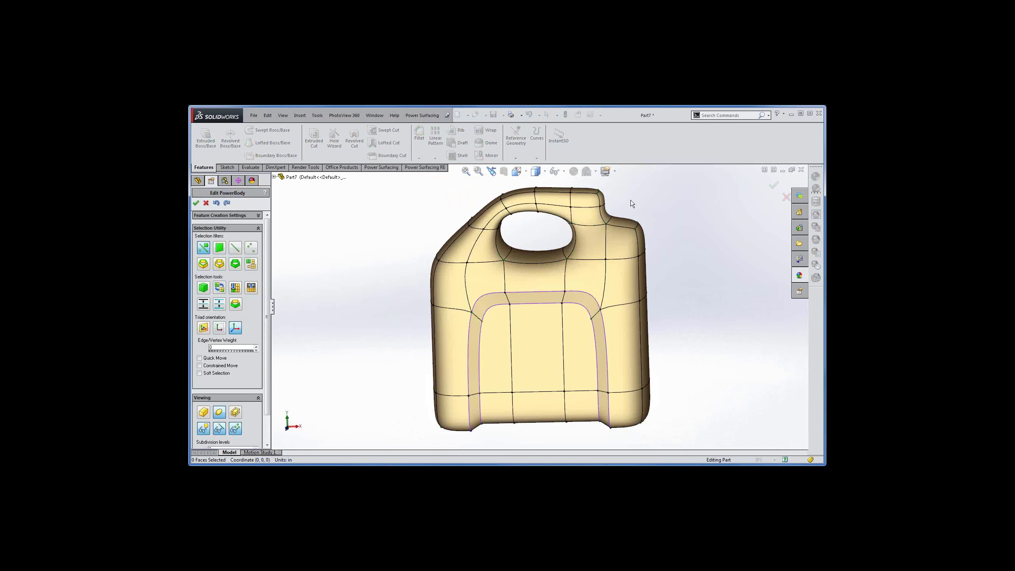
{"action": "left_click_drag", "start_coordinate": [618, 185], "coordinate": [587, 211]}
{"action": "left_click_drag", "start_coordinate": [630, 176], "coordinate": [643, 173]}
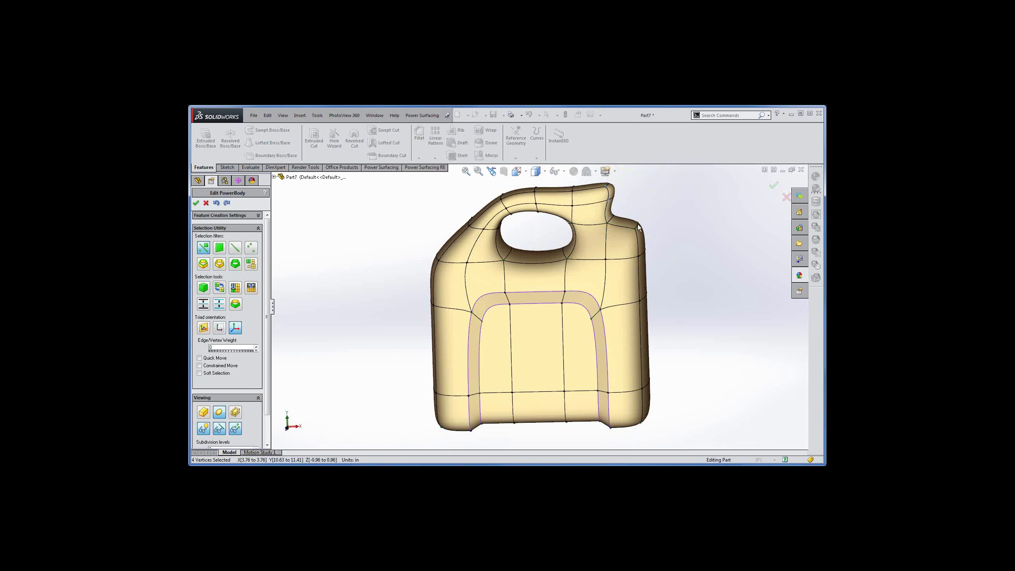
Pull the two vertices at the can's rear shoulder corner outward and accept the PowerBody edit to rebuild the part.
{"action": "left_click_drag", "start_coordinate": [660, 210], "coordinate": [628, 238]}
{"action": "left_click_drag", "start_coordinate": [664, 197], "coordinate": [688, 207]}
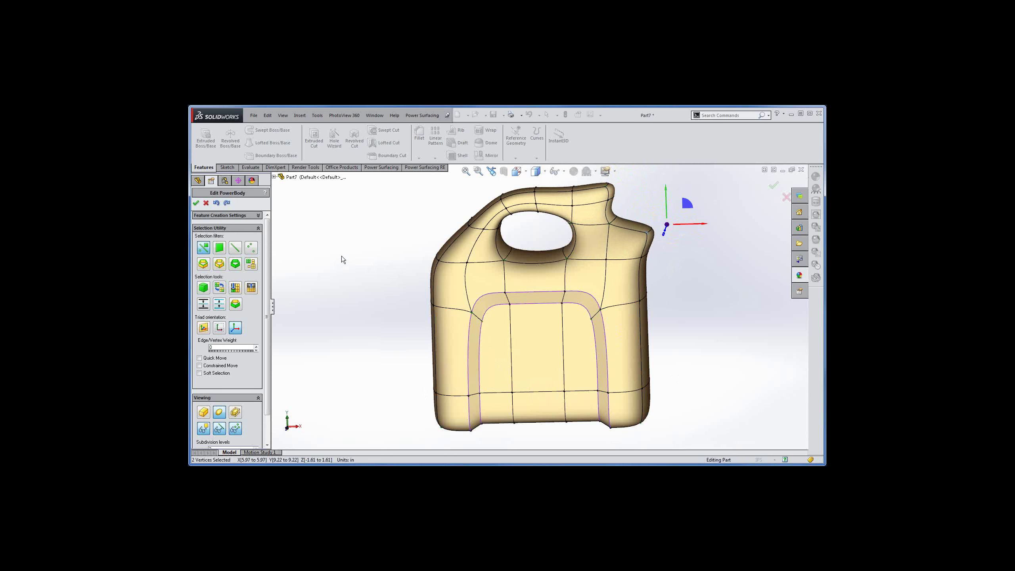
{"action": "left_click", "coordinate": [196, 204]}
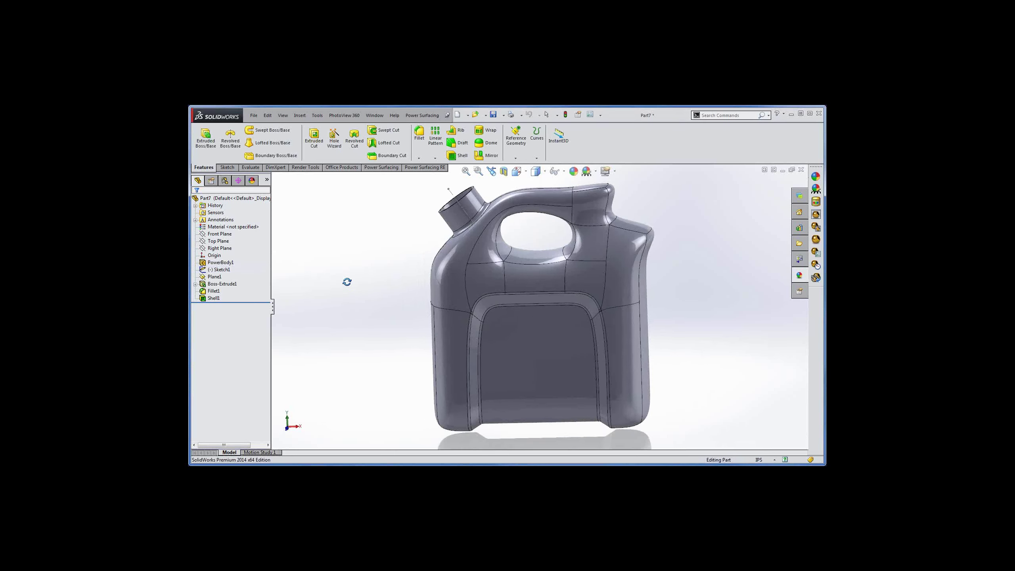
{"action": "mouse_move", "coordinate": [347, 282]}
{"action": "middle_mouse_down"}
{"action": "mouse_move", "coordinate": [351, 296]}
{"action": "mouse_move", "coordinate": [390, 283]}
{"action": "mouse_move", "coordinate": [336, 283]}
{"action": "mouse_move", "coordinate": [357, 282]}
{"action": "middle_mouse_up"}
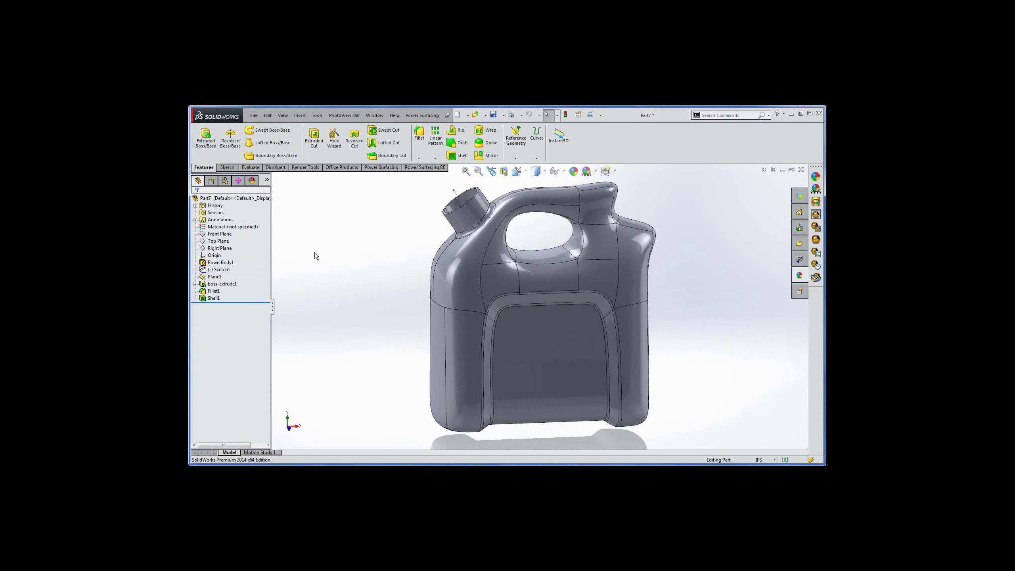
Close the gas can part without saving and open the recent file CordlessDrillDemo_Start.SLDPRT.
{"action": "left_click", "coordinate": [255, 116]}
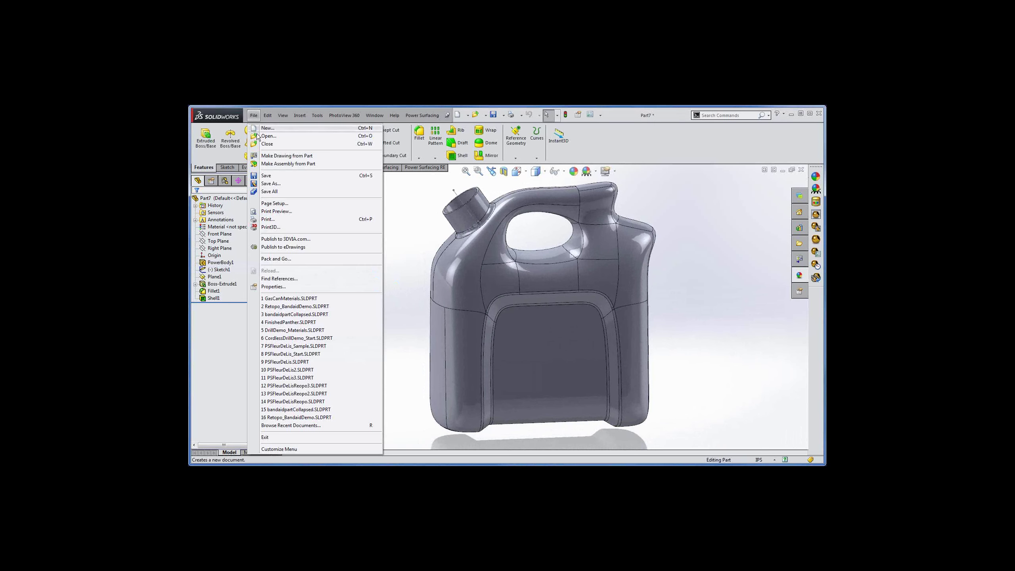
{"action": "left_click", "coordinate": [268, 144]}
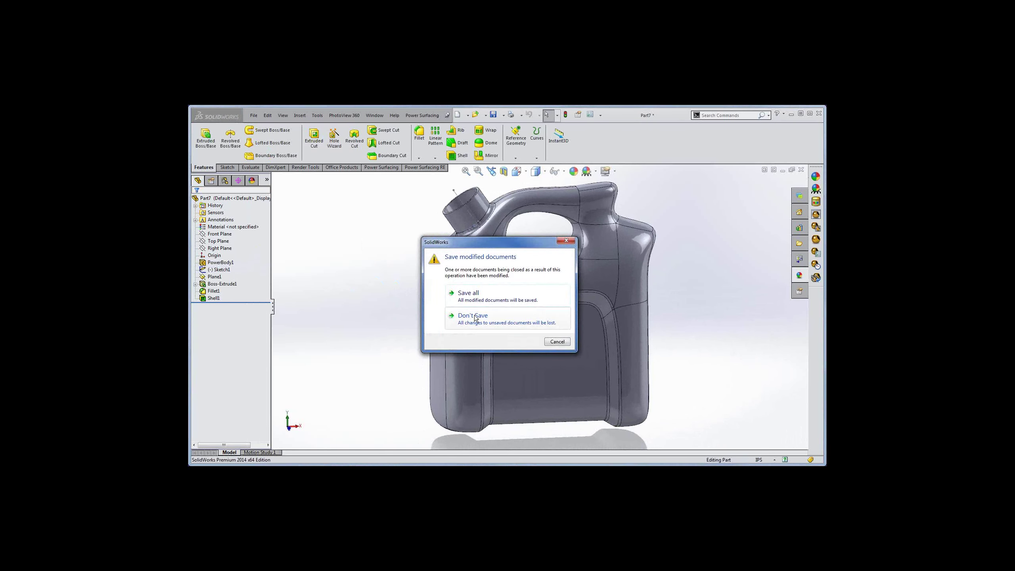
{"action": "left_click", "coordinate": [473, 317]}
{"action": "left_click", "coordinate": [253, 116]}
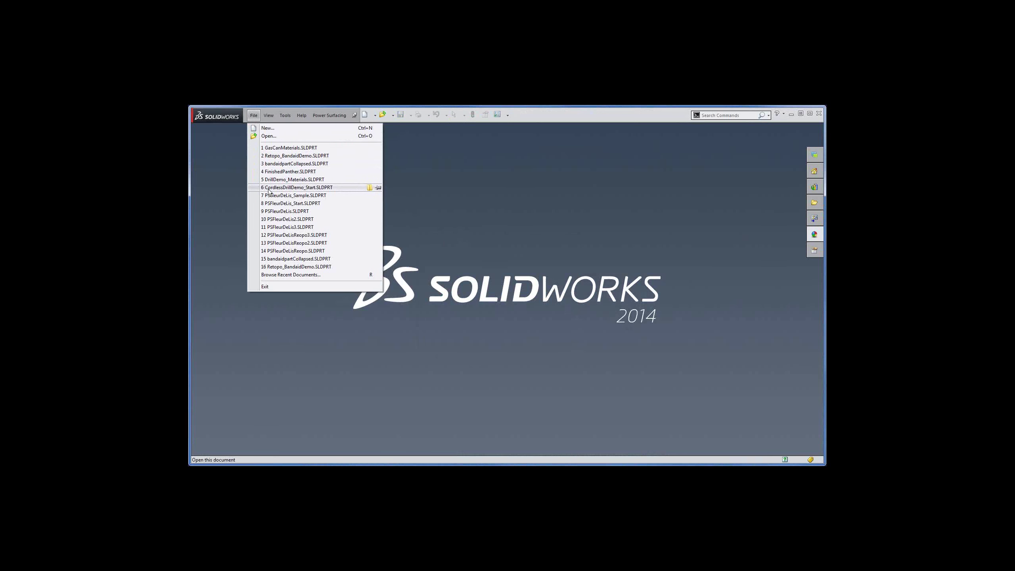
{"action": "left_click", "coordinate": [341, 346]}
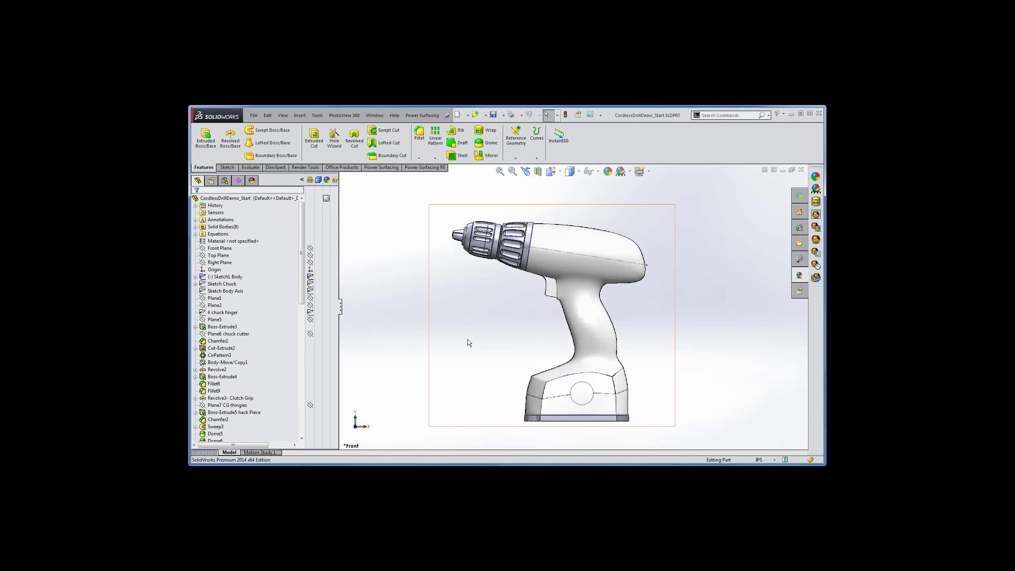
Examine the cordless drill model from several angles and review the feature tree around its rollback position.
{"action": "left_click", "coordinate": [527, 246]}
{"action": "mouse_move", "coordinate": [527, 245]}
{"action": "middle_mouse_down"}
{"action": "mouse_move", "coordinate": [472, 254]}
{"action": "mouse_move", "coordinate": [477, 269]}
{"action": "mouse_move", "coordinate": [463, 272]}
{"action": "mouse_move", "coordinate": [528, 244]}
{"action": "mouse_move", "coordinate": [520, 256]}
{"action": "mouse_move", "coordinate": [529, 266]}
{"action": "middle_mouse_up"}
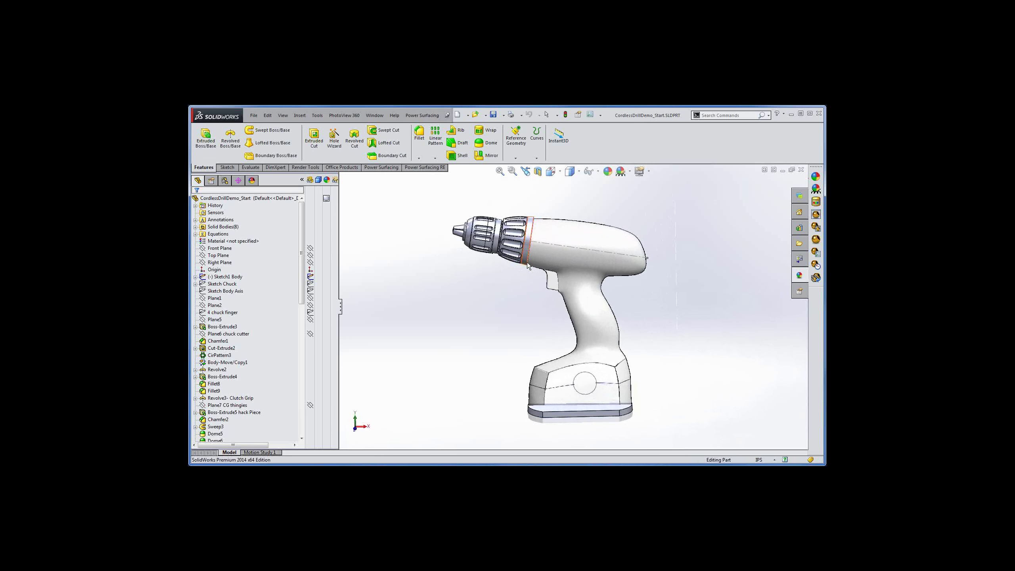
{"action": "left_click", "coordinate": [313, 282]}
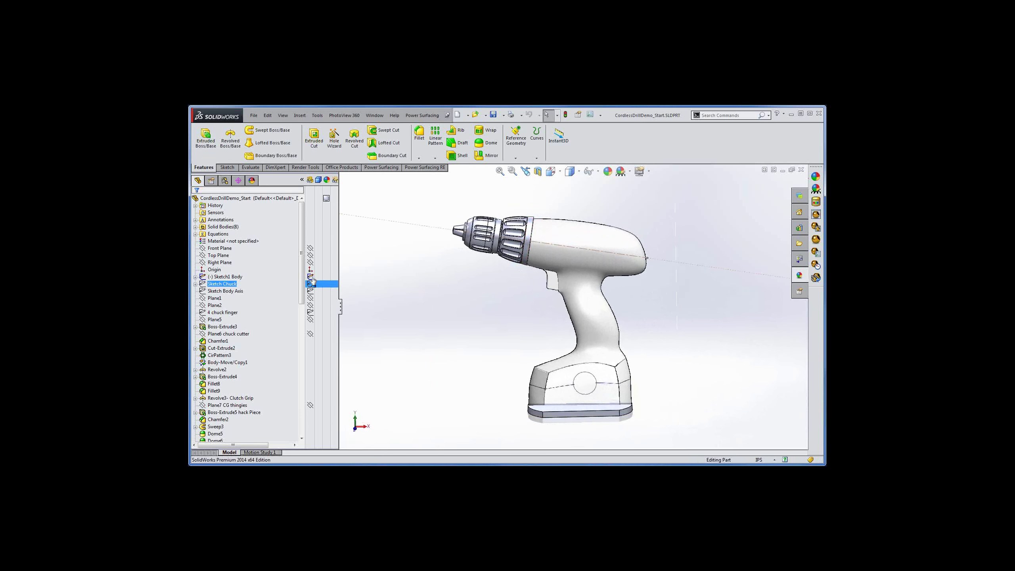
{"action": "scroll", "coordinate": [279, 279], "scroll_direction": "down", "scroll_amount": 10}
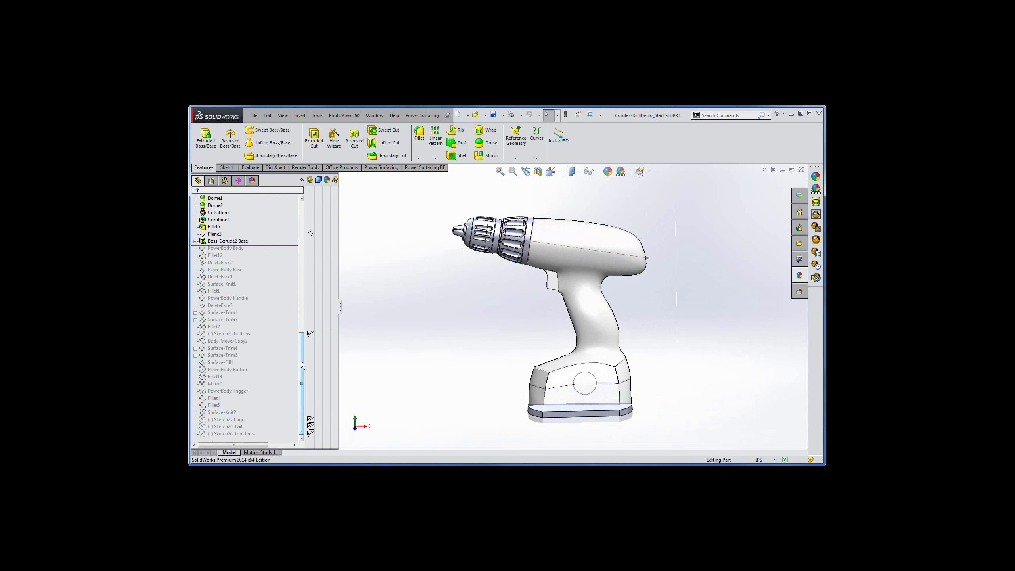
{"action": "left_click_drag", "start_coordinate": [302, 362], "coordinate": [307, 335]}
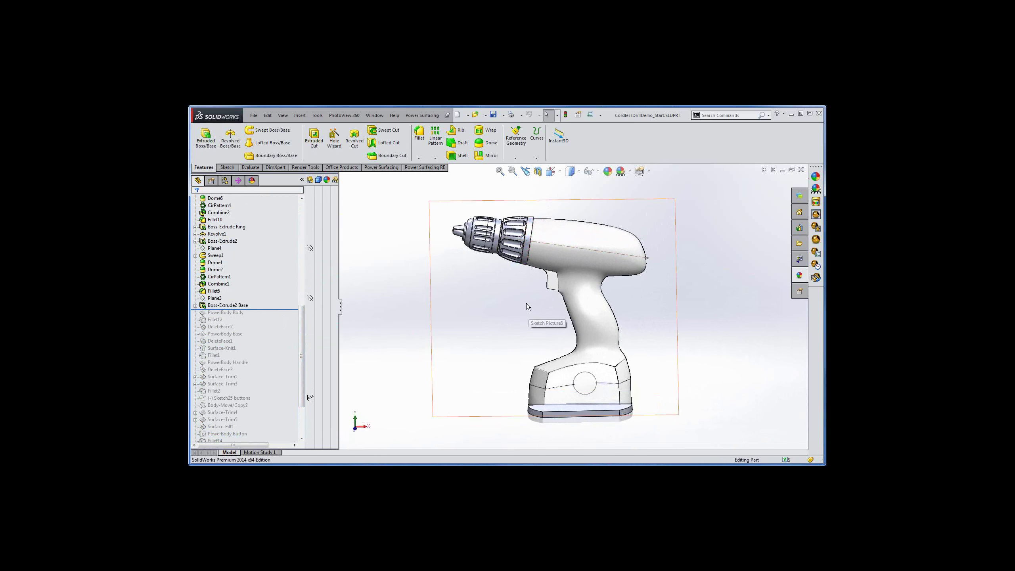
{"action": "middle_click_drag", "start_coordinate": [529, 320], "coordinate": [520, 306]}
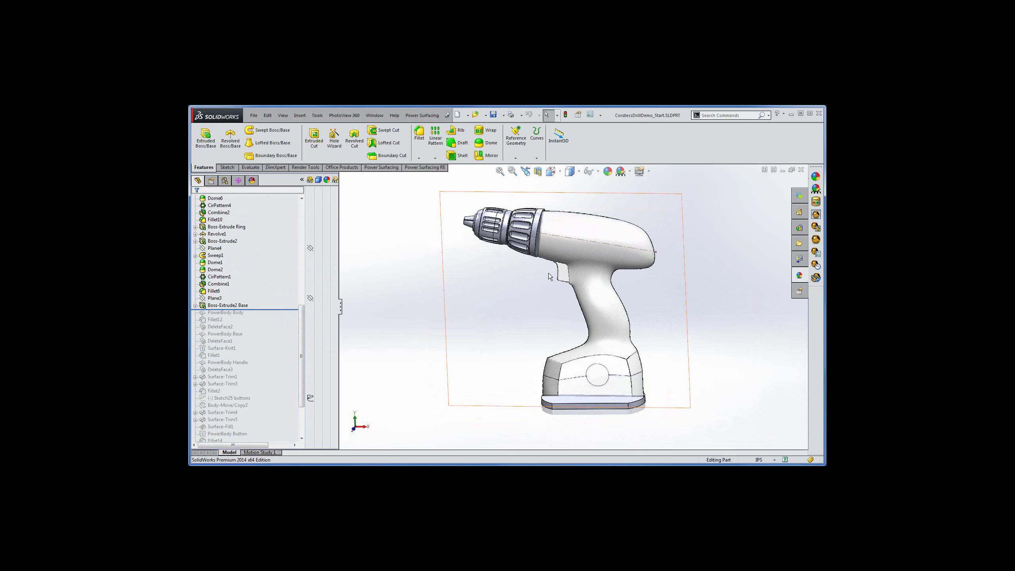
{"action": "mouse_move", "coordinate": [543, 283]}
{"action": "middle_mouse_down"}
{"action": "mouse_move", "coordinate": [553, 272]}
{"action": "mouse_move", "coordinate": [529, 291]}
{"action": "middle_mouse_up"}
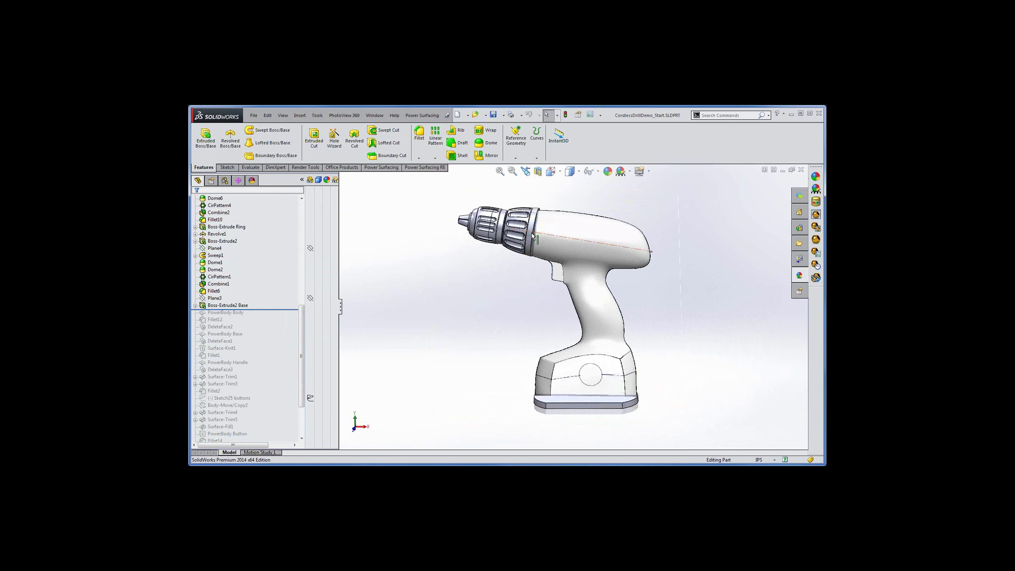
Create a Power Surfacing box 10 in long, wide and high with one segment per direction on the Top Plane.
{"action": "left_click", "coordinate": [430, 117]}
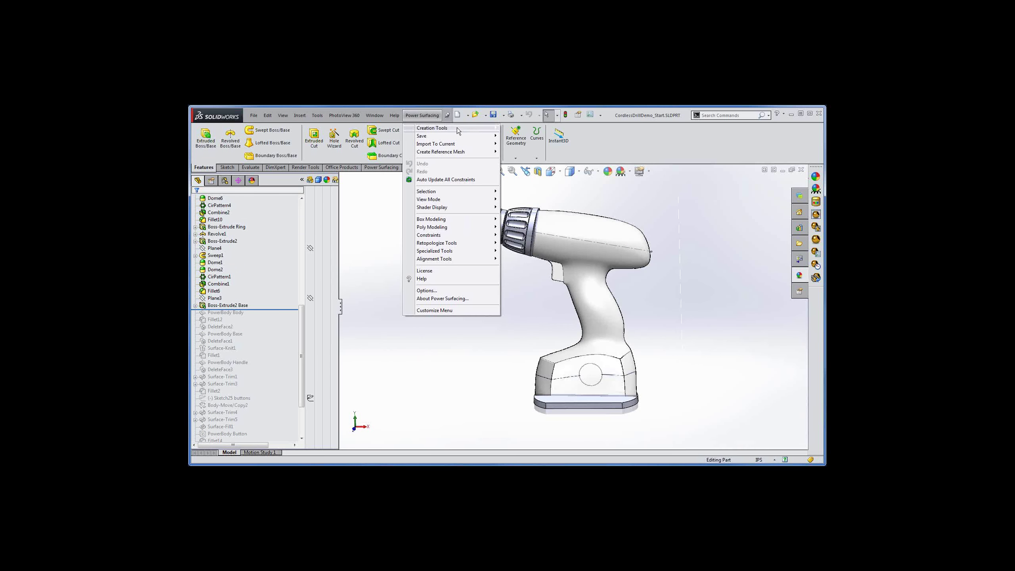
{"action": "mouse_move", "coordinate": [486, 129]}
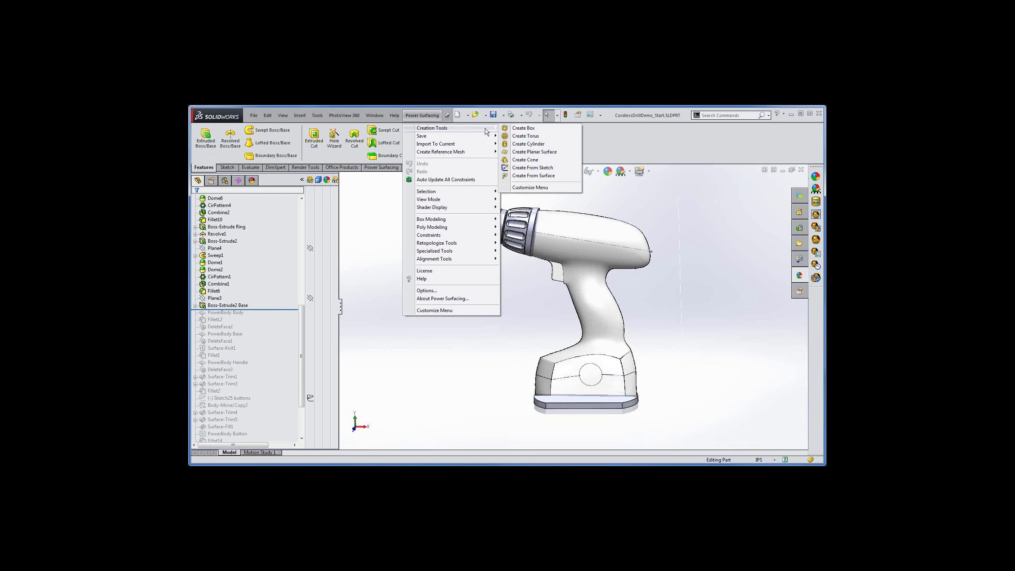
{"action": "left_click", "coordinate": [524, 129]}
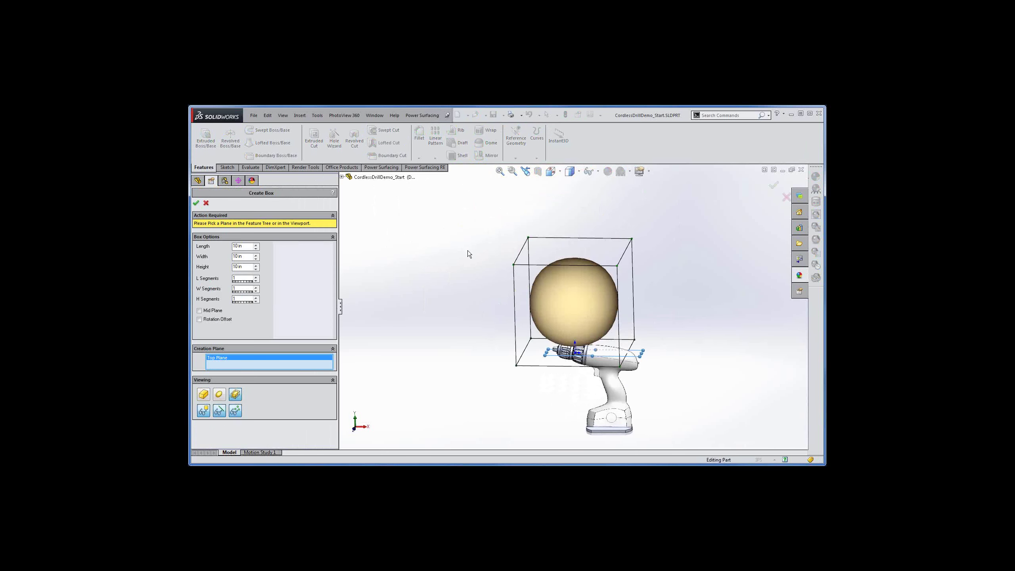
{"action": "right_click", "coordinate": [409, 255]}
{"action": "left_click", "coordinate": [426, 311]}
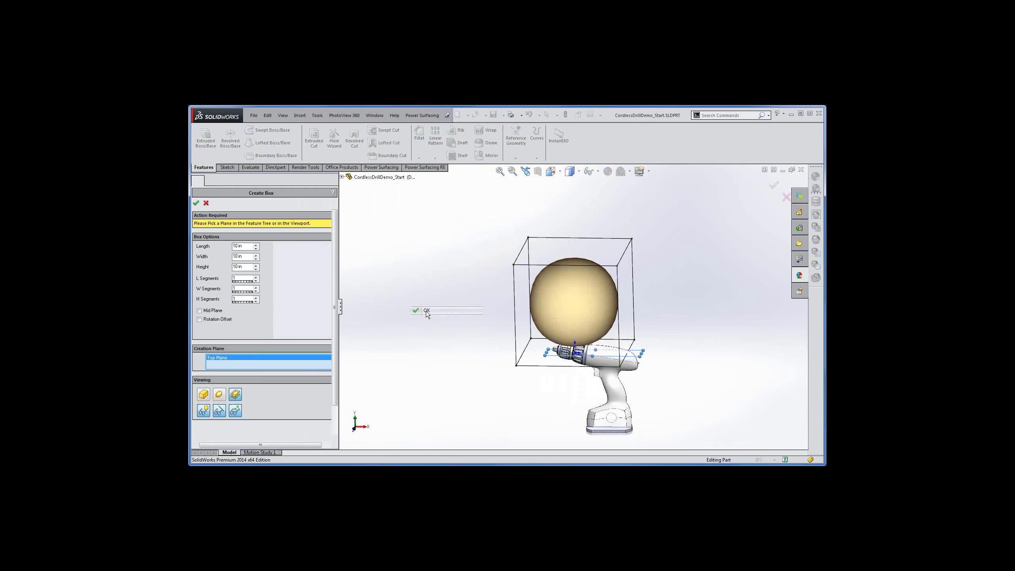
Move all eight box vertices down into the drill body behind the chuck and shrink the box to about 1.8 in wide.
{"action": "left_click_drag", "start_coordinate": [484, 193], "coordinate": [662, 394]}
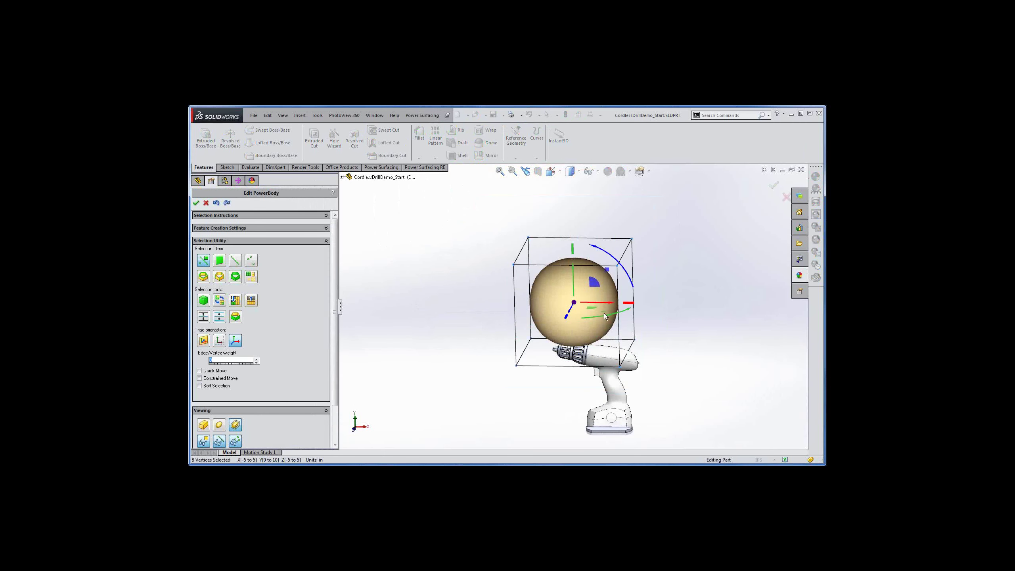
{"action": "left_click_drag", "start_coordinate": [574, 303], "coordinate": [579, 402]}
{"action": "left_click_drag", "start_coordinate": [595, 285], "coordinate": [588, 338]}
{"action": "scroll", "coordinate": [587, 337], "scroll_direction": "down", "scroll_amount": 4}
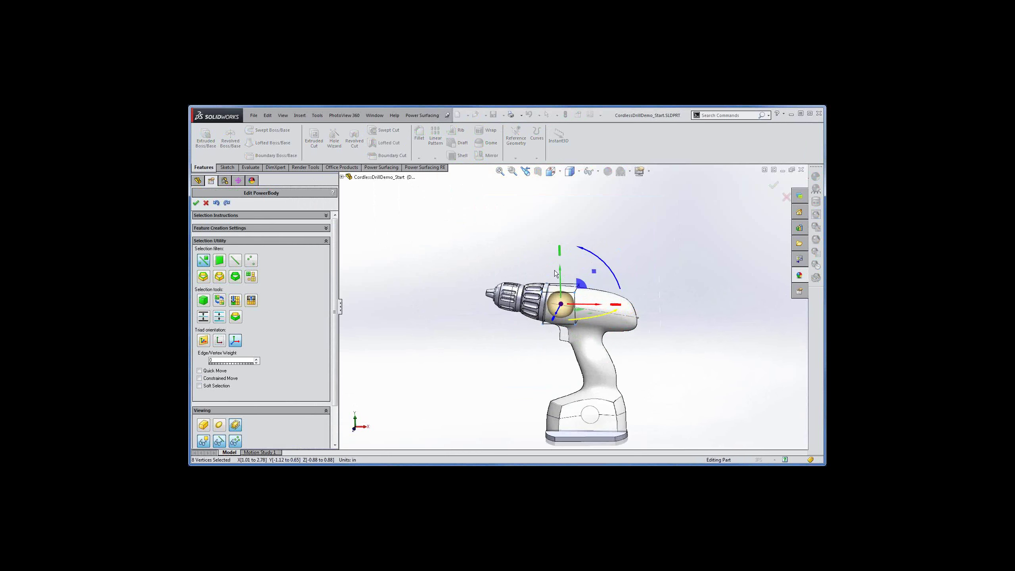
In the front view, rotate the whole box to match the drill's tilted axis and position it just behind the chuck.
{"action": "left_click", "coordinate": [551, 171]}
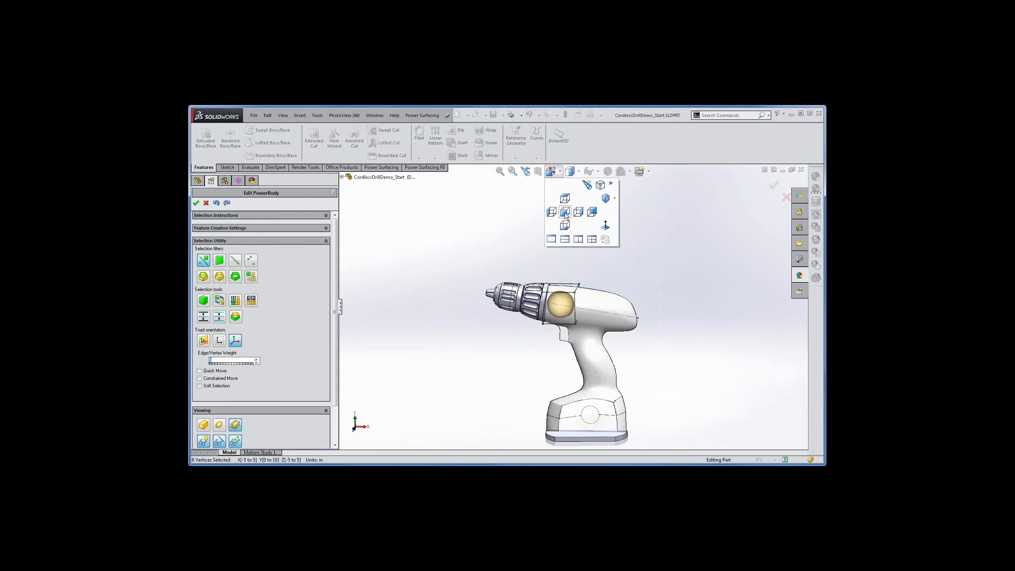
{"action": "left_click", "coordinate": [565, 211]}
{"action": "scroll", "coordinate": [581, 319], "scroll_direction": "up", "scroll_amount": 6}
{"action": "scroll", "coordinate": [563, 284], "scroll_direction": "down", "scroll_amount": 4}
{"action": "scroll", "coordinate": [564, 285], "scroll_direction": "down", "scroll_amount": 6}
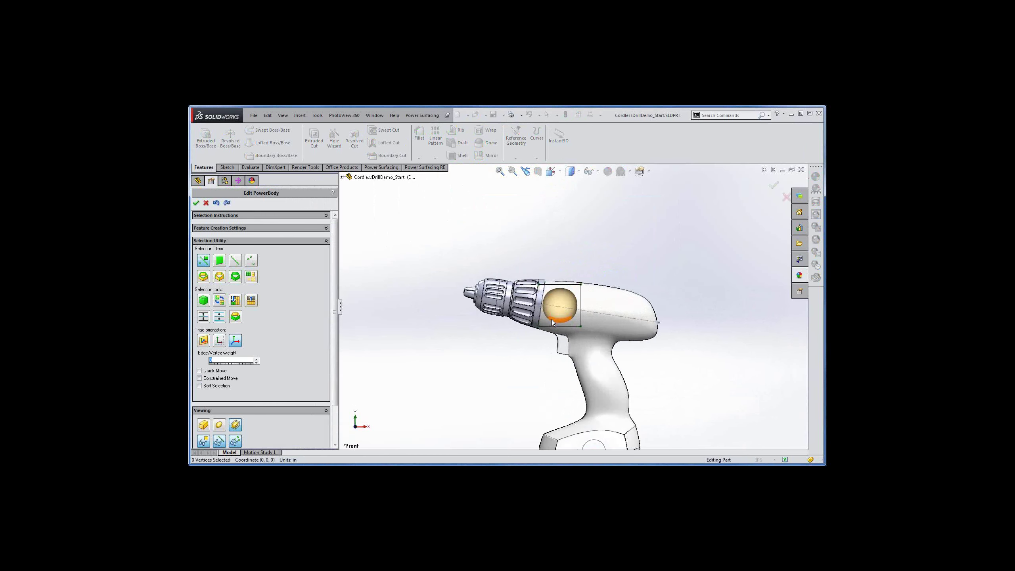
{"action": "left_click_drag", "start_coordinate": [505, 226], "coordinate": [645, 376]}
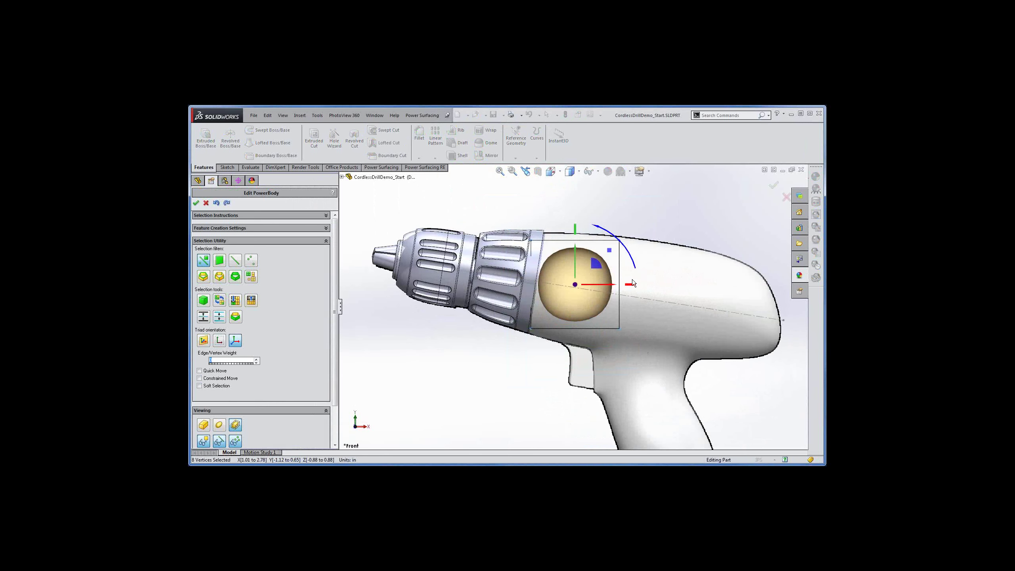
{"action": "left_click_drag", "start_coordinate": [628, 255], "coordinate": [604, 275]}
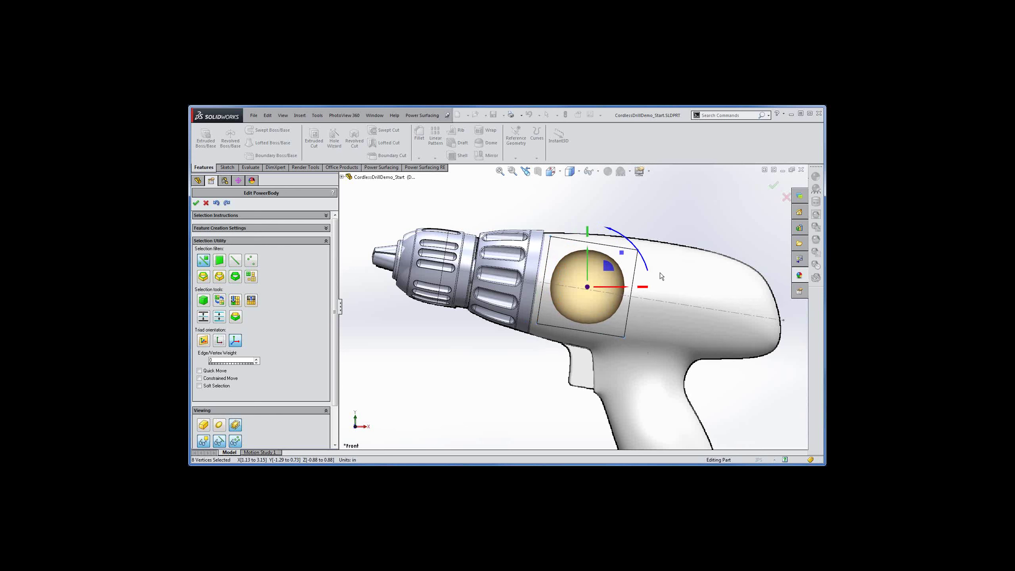
Delete the box face that faces the chuck to open that end of the PowerBody.
{"action": "left_click", "coordinate": [557, 280]}
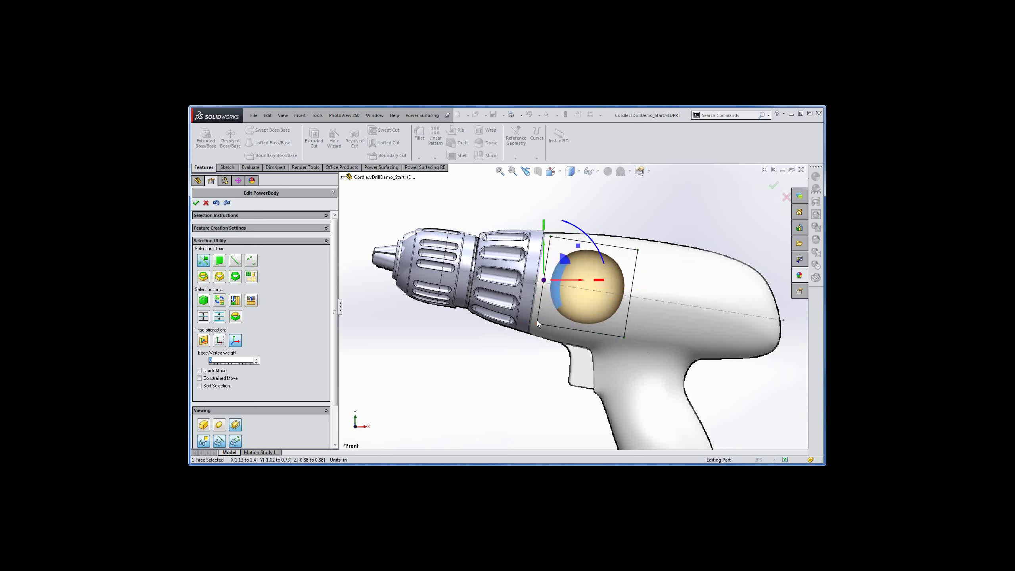
{"action": "right_click", "coordinate": [559, 287]}
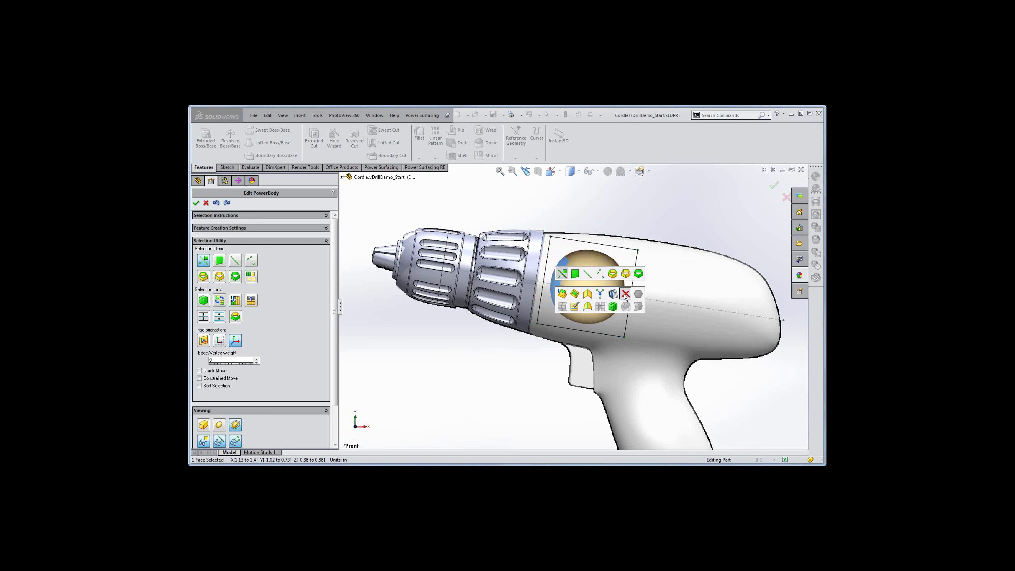
{"action": "left_click", "coordinate": [598, 294]}
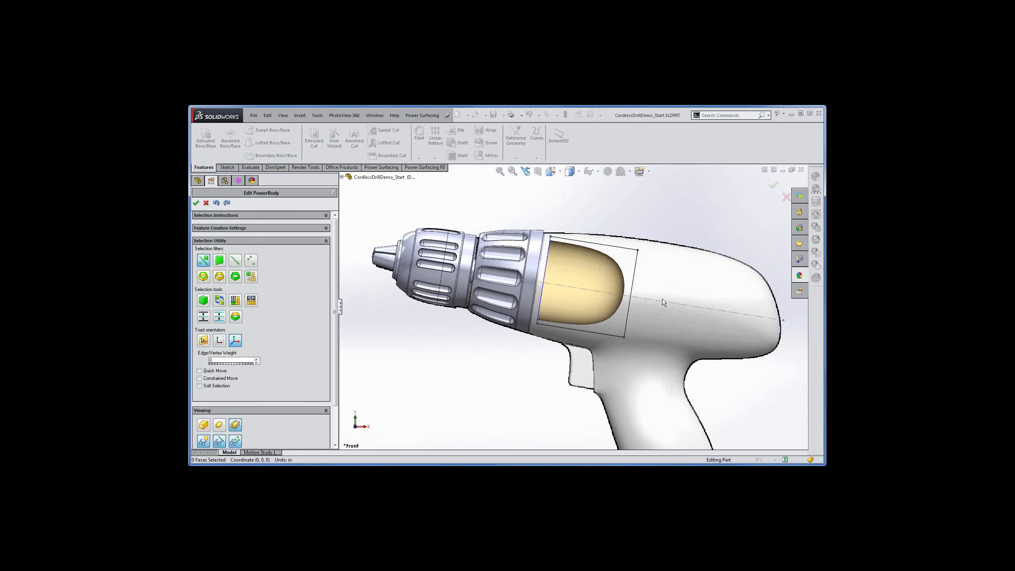
Scale down the whole open PowerBody slightly and shift it along the drill axis until its open end meets the chuck collar.
{"action": "middle_click_drag", "start_coordinate": [664, 300], "coordinate": [578, 237]}
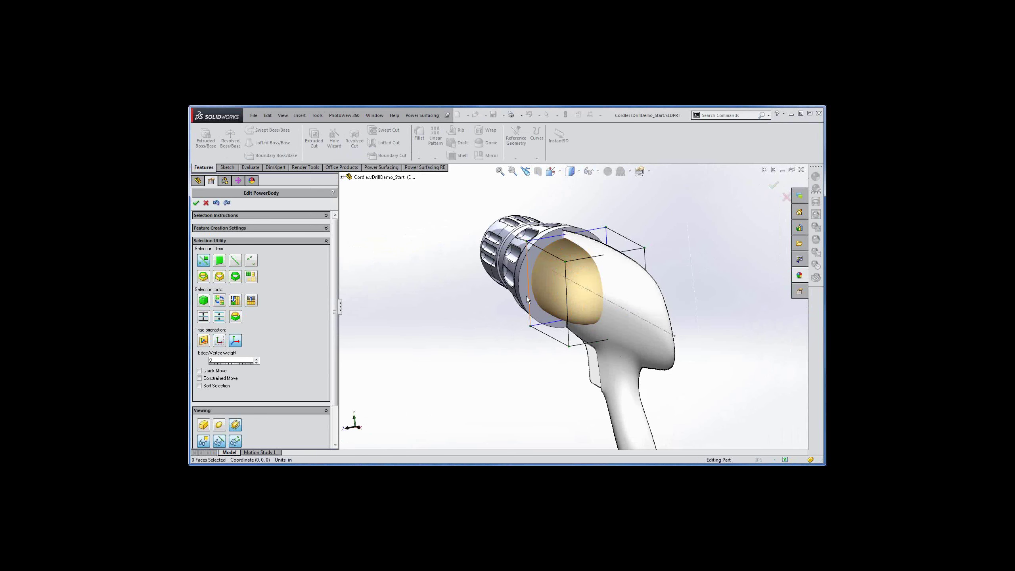
{"action": "left_click_drag", "start_coordinate": [476, 200], "coordinate": [689, 396]}
{"action": "left_click_drag", "start_coordinate": [588, 290], "coordinate": [588, 291]}
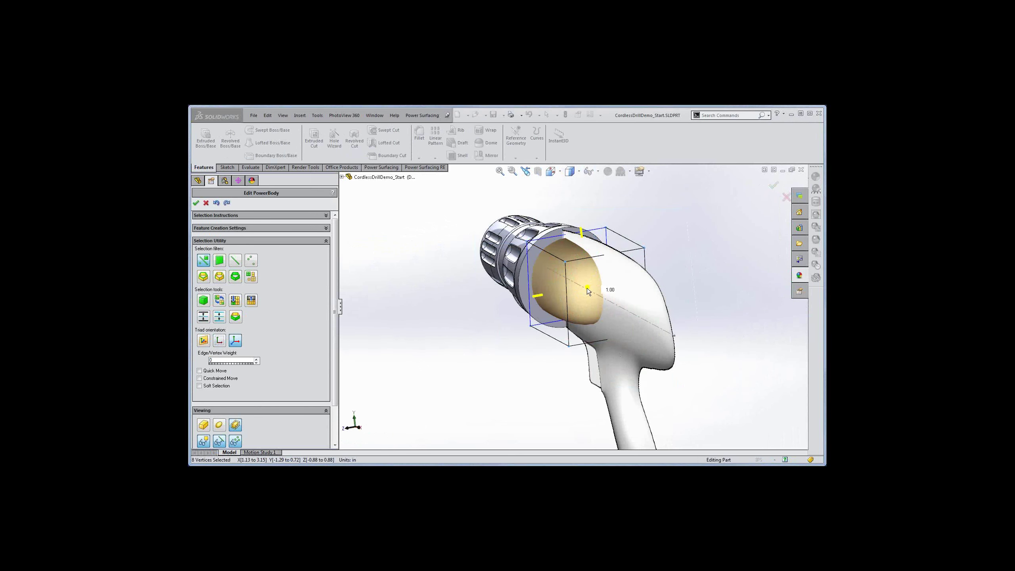
{"action": "middle_click_drag", "start_coordinate": [597, 310], "coordinate": [614, 353]}
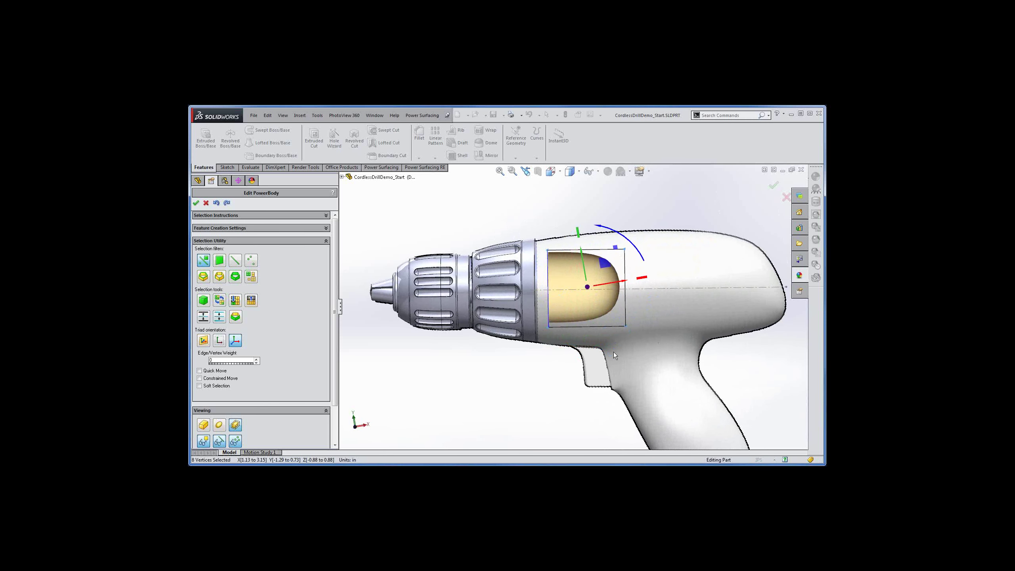
{"action": "left_click_drag", "start_coordinate": [605, 264], "coordinate": [584, 264]}
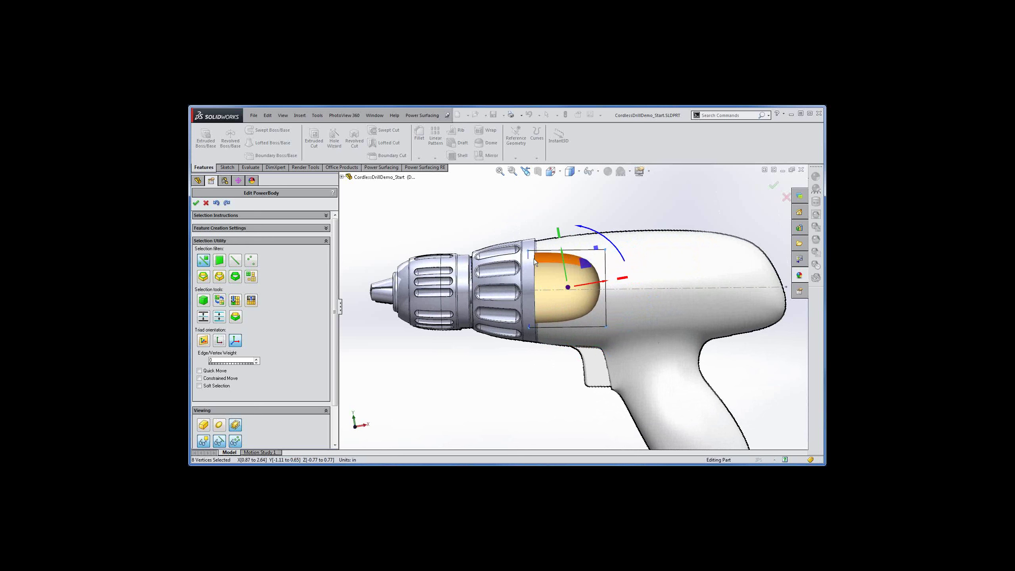
{"action": "left_click_drag", "start_coordinate": [584, 263], "coordinate": [595, 264]}
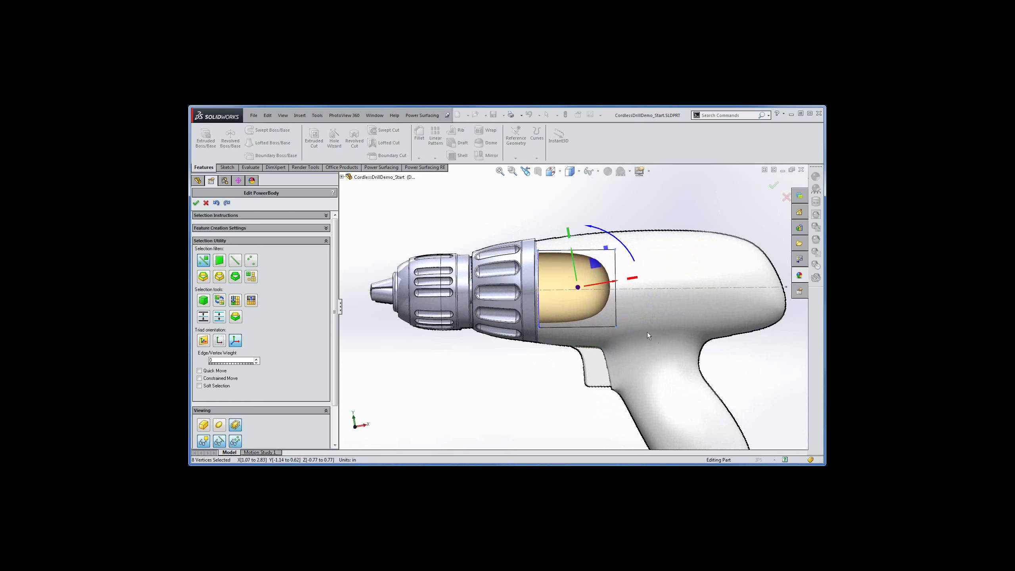
{"action": "middle_click_drag", "start_coordinate": [649, 335], "coordinate": [548, 384]}
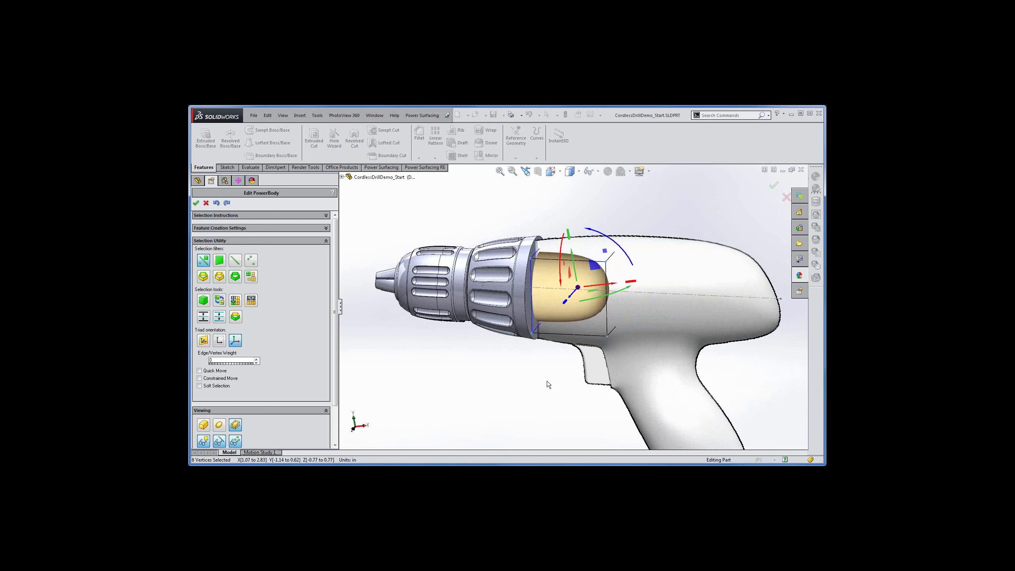
Import the chuck's rear collar face as a reference for the PowerBody.
{"action": "left_click", "coordinate": [383, 169]}
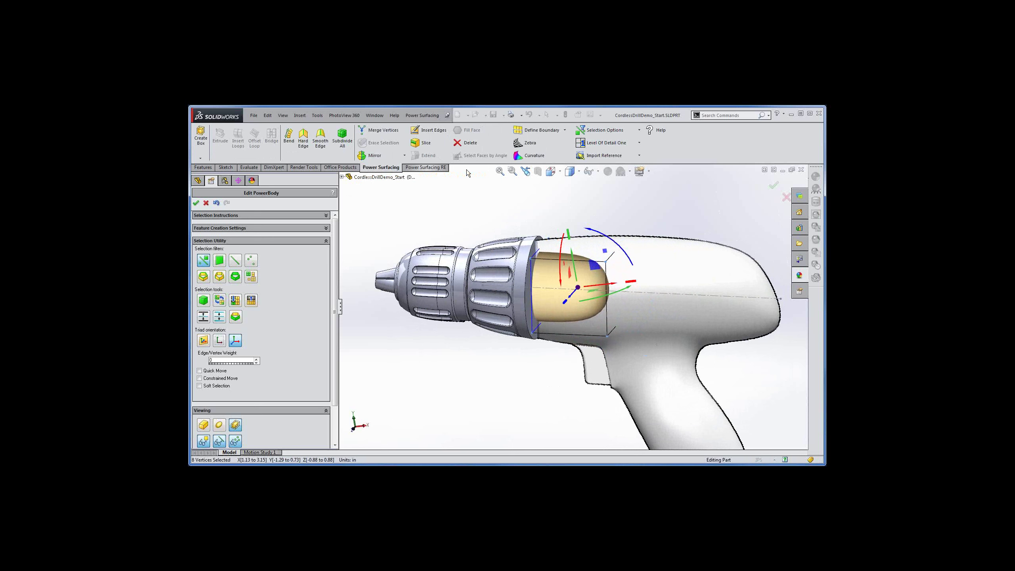
{"action": "left_click", "coordinate": [609, 156]}
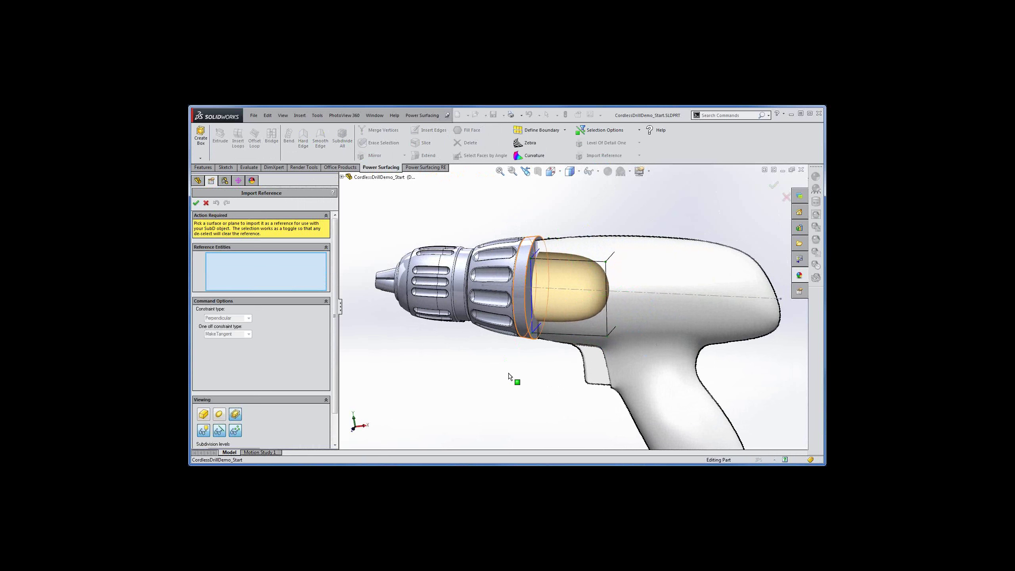
{"action": "left_click", "coordinate": [519, 323]}
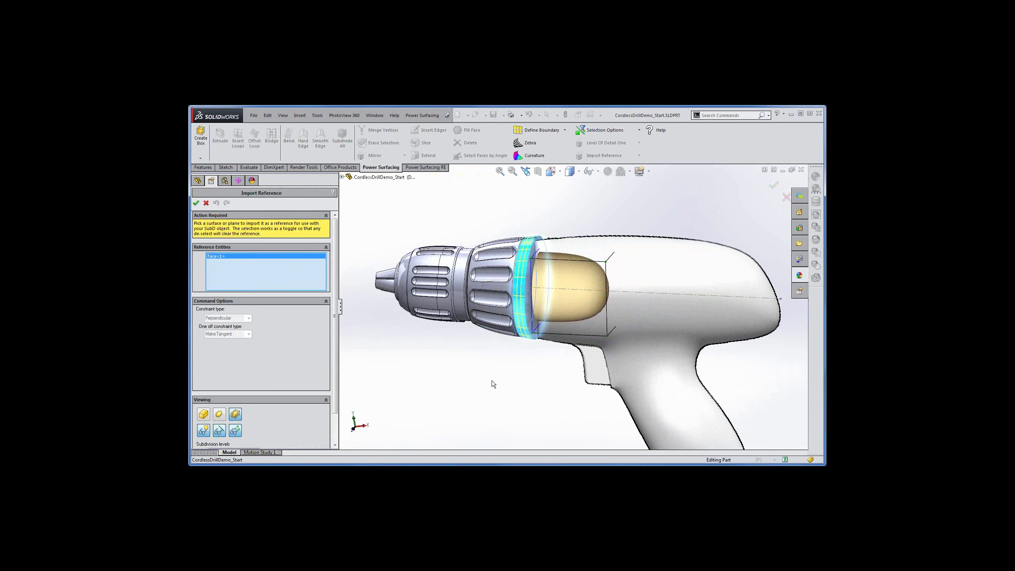
{"action": "left_click", "coordinate": [196, 203]}
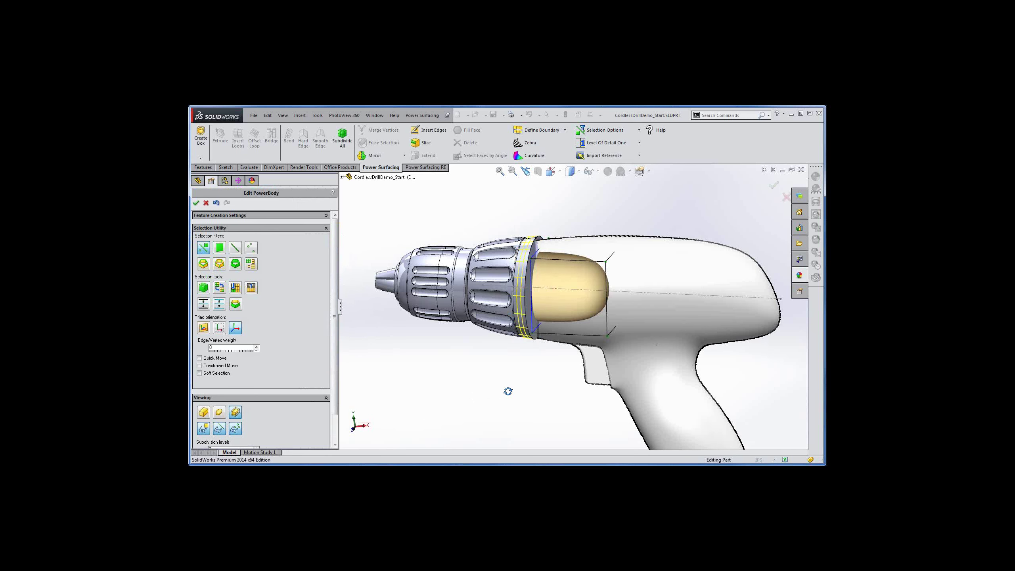
Select the PowerBody's four-edge open boundary loop and constrain it to the edge of the imported collar reference.
{"action": "middle_click_drag", "start_coordinate": [510, 386], "coordinate": [516, 375]}
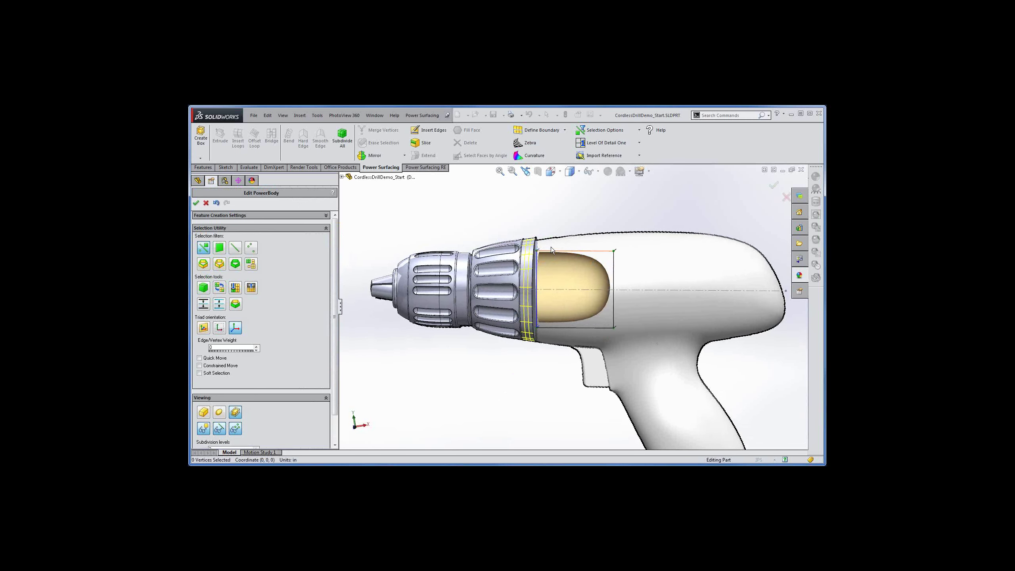
{"action": "key", "text": "s"}
{"action": "left_click", "coordinate": [567, 216]}
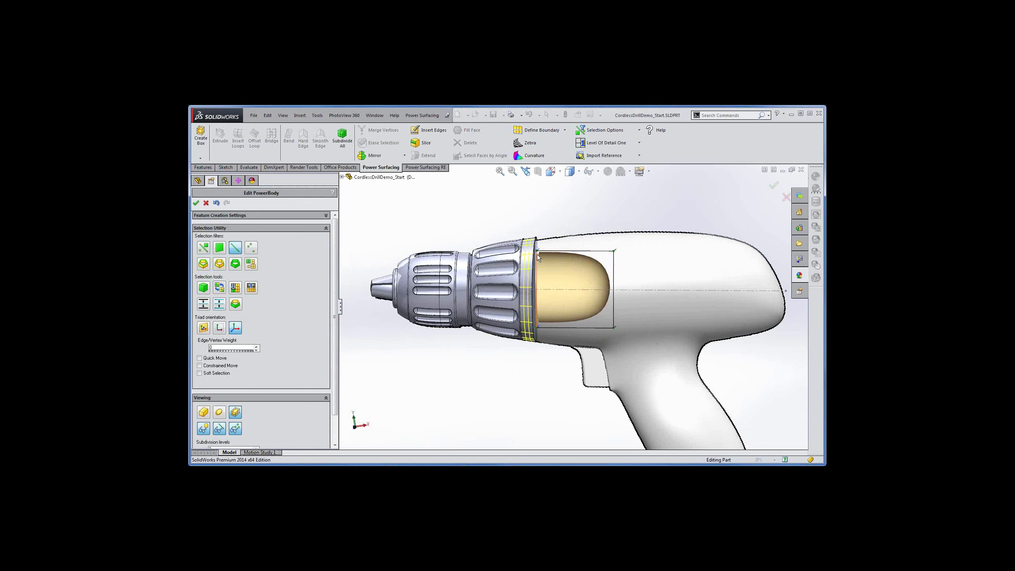
{"action": "double_click", "coordinate": [537, 254]}
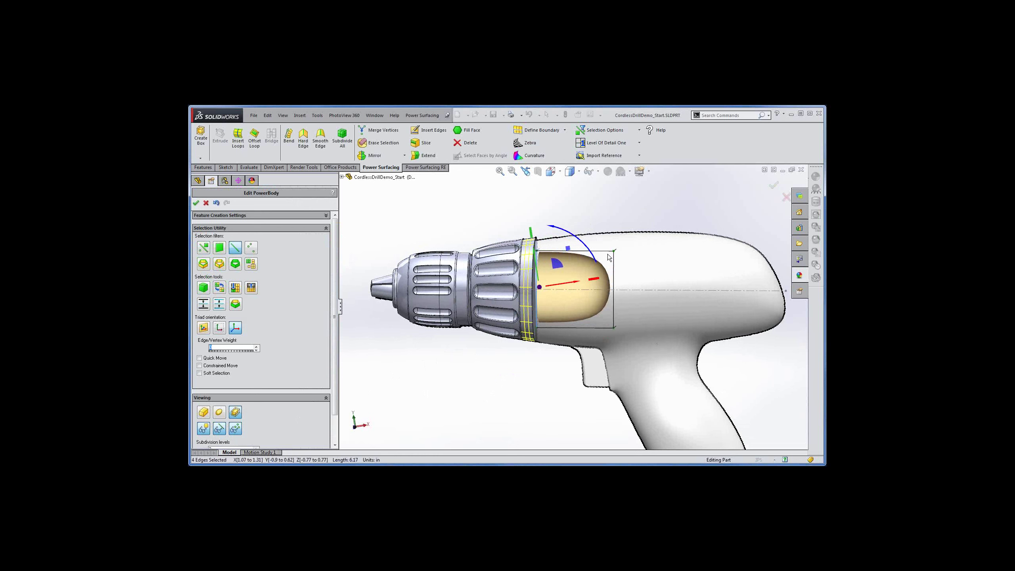
{"action": "left_click", "coordinate": [640, 156]}
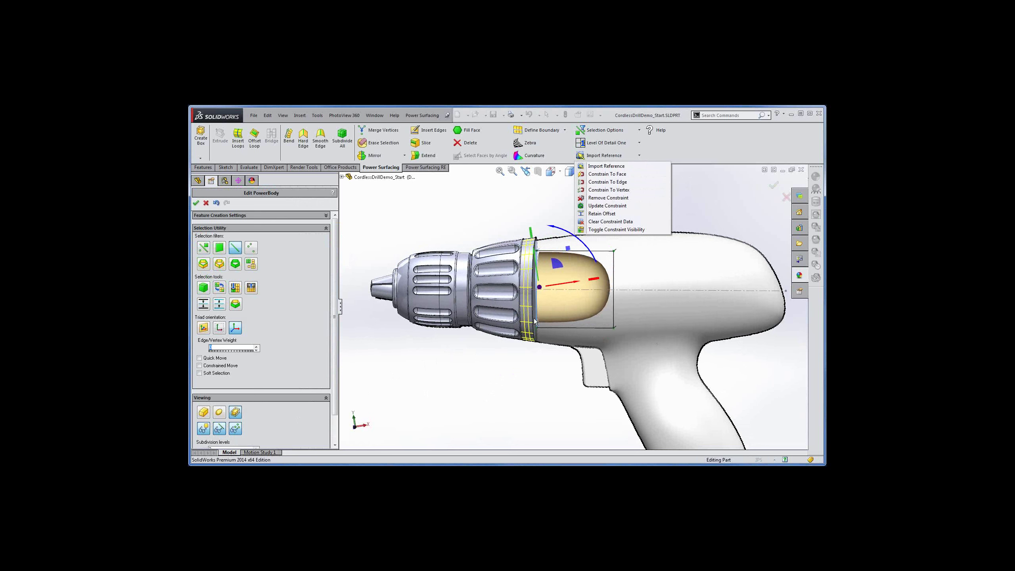
{"action": "left_click", "coordinate": [608, 183]}
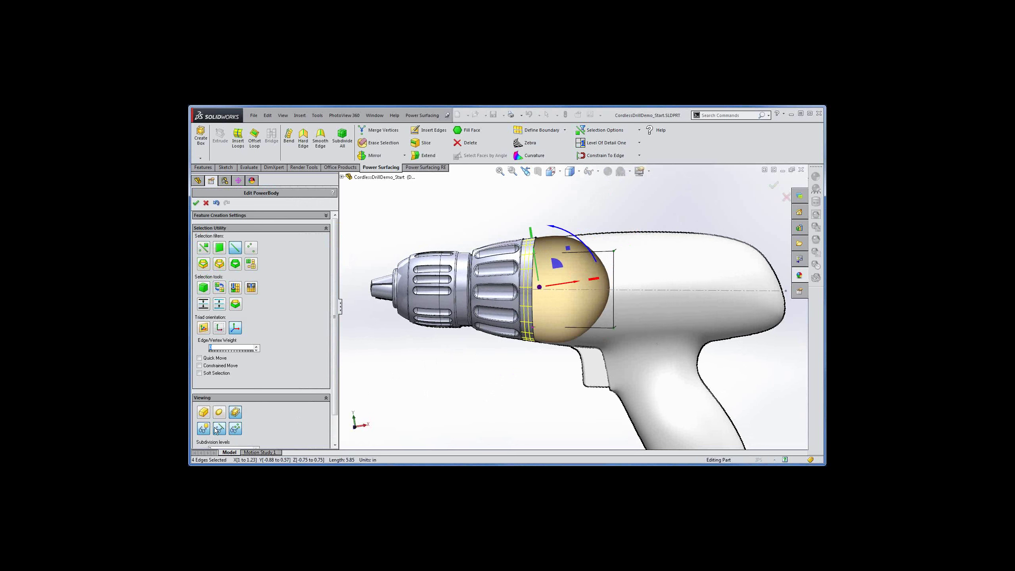
Try moving a constrained corner vertex along the collar edge with the PowerBody shown as a box, and undo the move.
{"action": "left_click", "coordinate": [203, 412]}
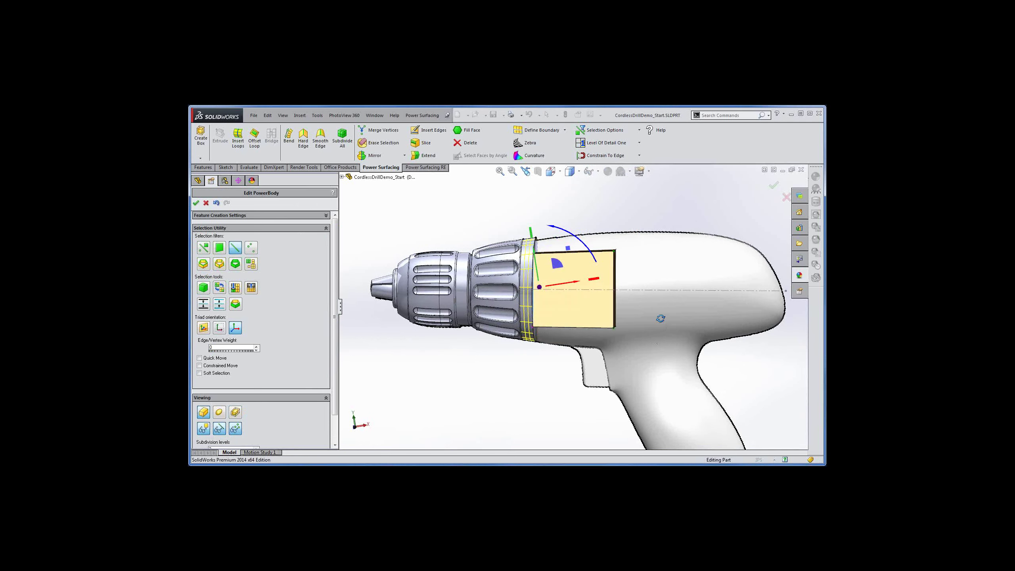
{"action": "middle_click_drag", "start_coordinate": [642, 340], "coordinate": [566, 251]}
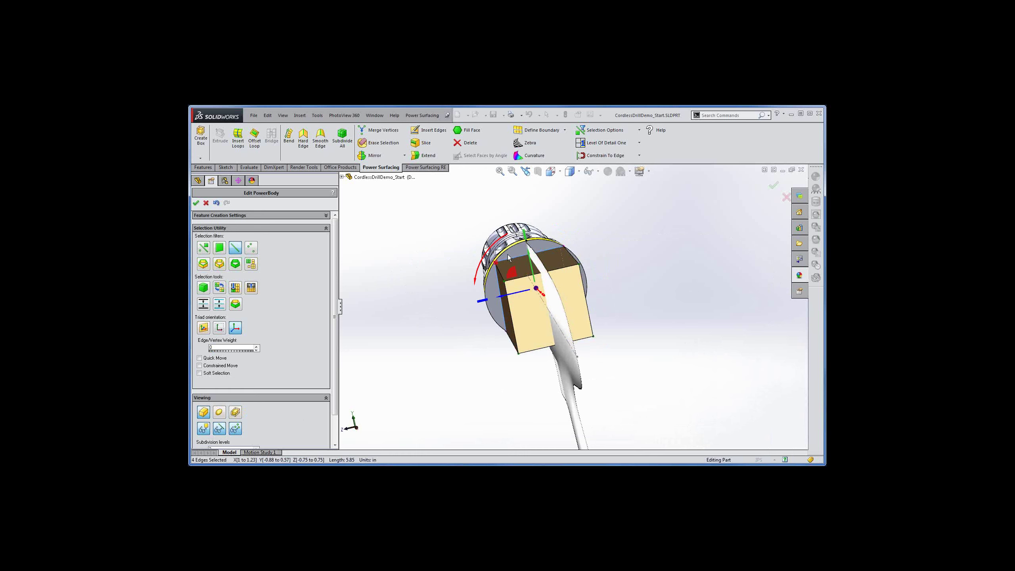
{"action": "middle_click_drag", "start_coordinate": [488, 370], "coordinate": [505, 348]}
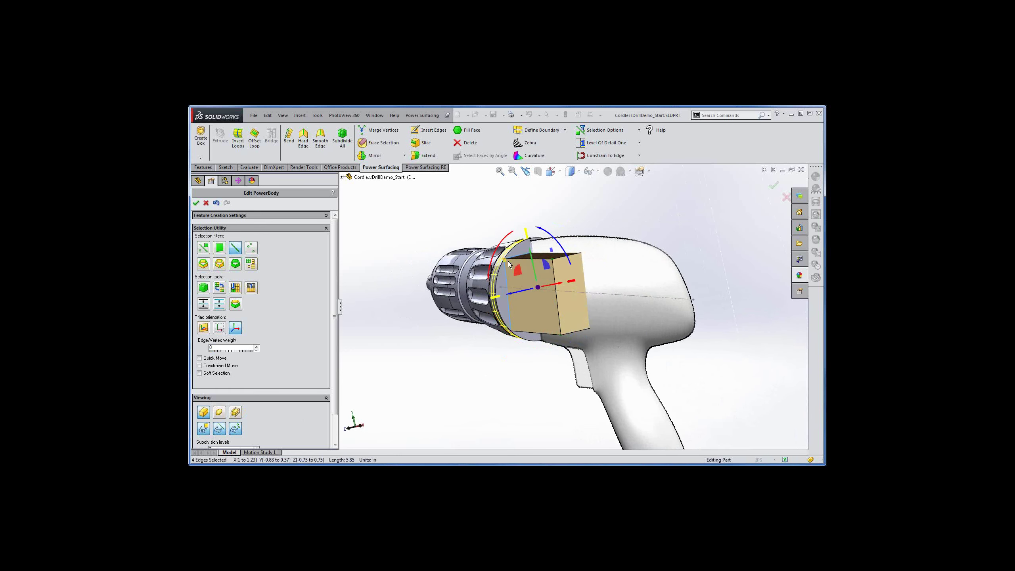
{"action": "right_click", "coordinate": [516, 259]}
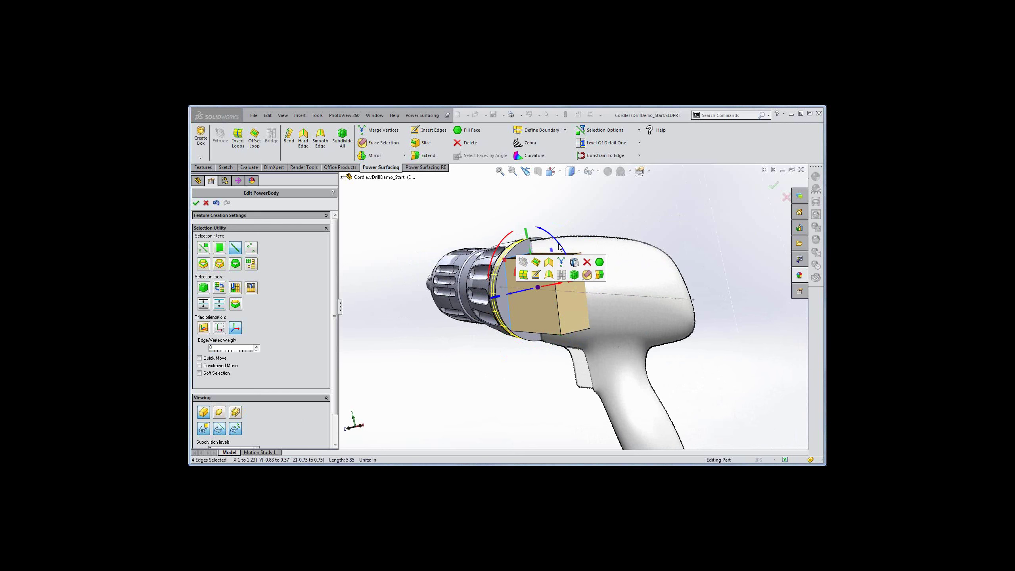
{"action": "left_click", "coordinate": [510, 254]}
{"action": "left_click", "coordinate": [507, 256]}
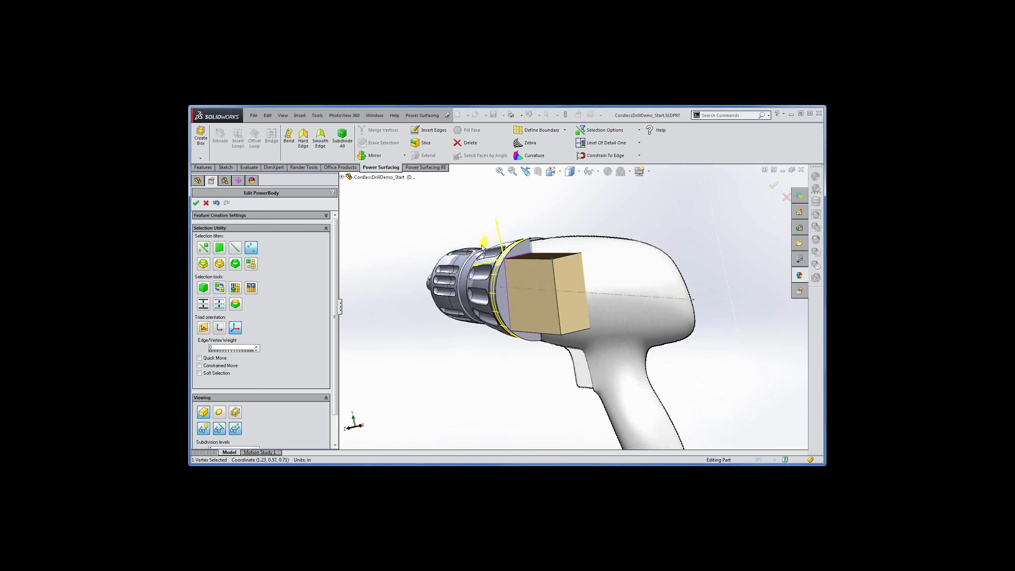
{"action": "mouse_move", "coordinate": [485, 245]}
{"action": "left_mouse_down"}
{"action": "mouse_move", "coordinate": [476, 257]}
{"action": "mouse_move", "coordinate": [468, 245]}
{"action": "left_mouse_up"}
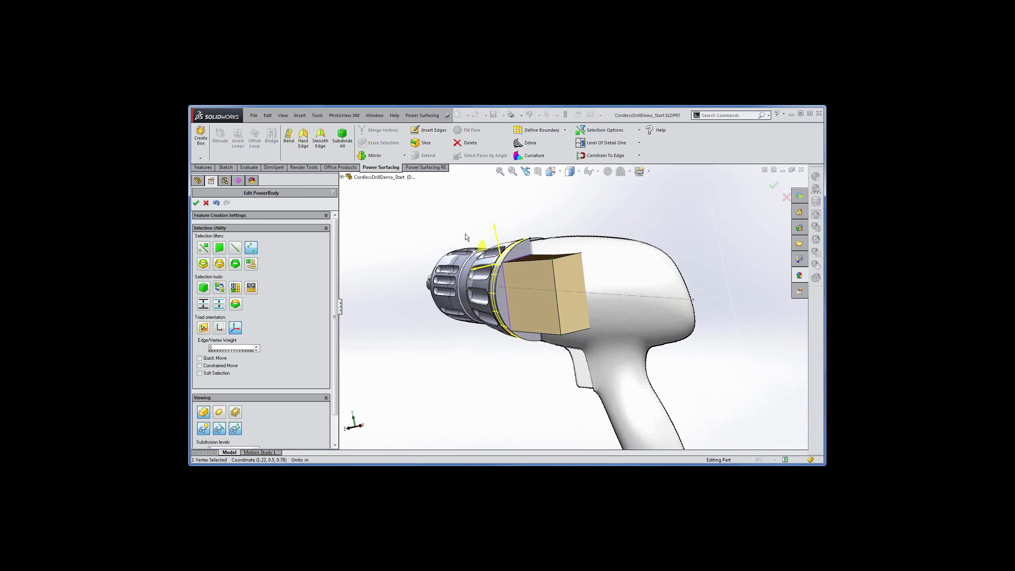
{"action": "left_click", "coordinate": [216, 204]}
Show the PowerBody as its smooth surface instead of the box mesh.
{"action": "middle_click_drag", "start_coordinate": [401, 324], "coordinate": [408, 322]}
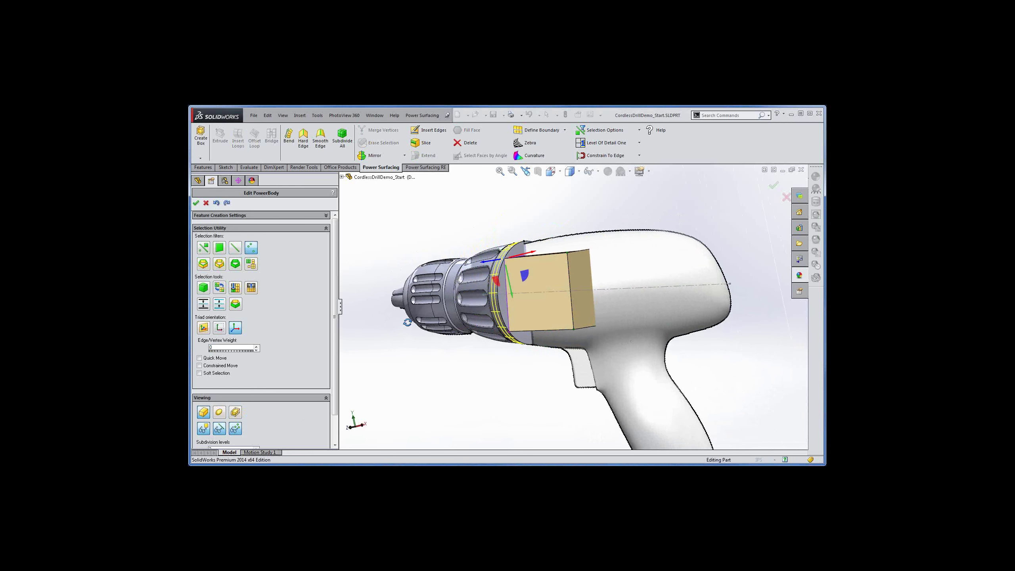
{"action": "left_click", "coordinate": [219, 413]}
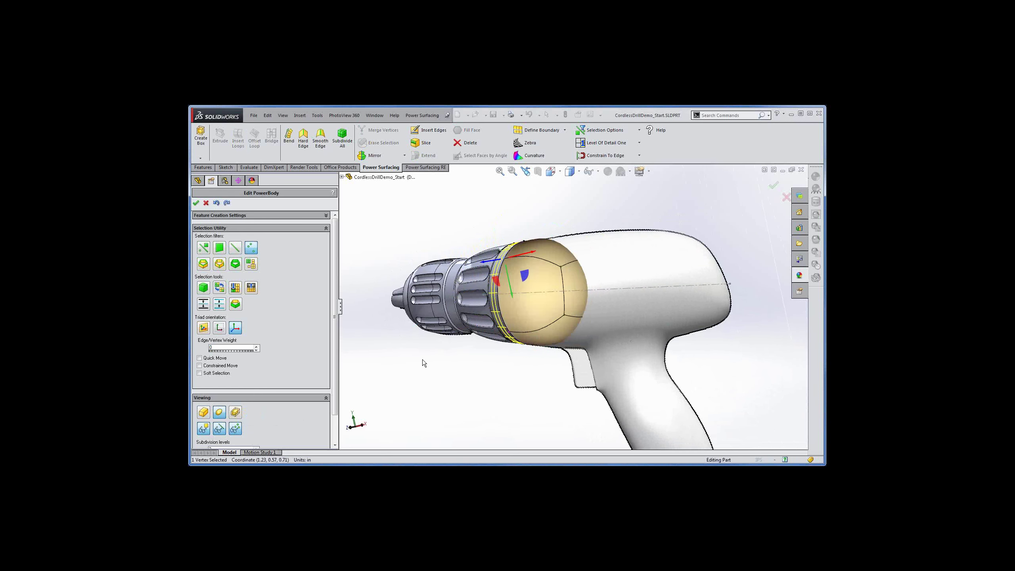
{"action": "middle_click_drag", "start_coordinate": [424, 362], "coordinate": [500, 273]}
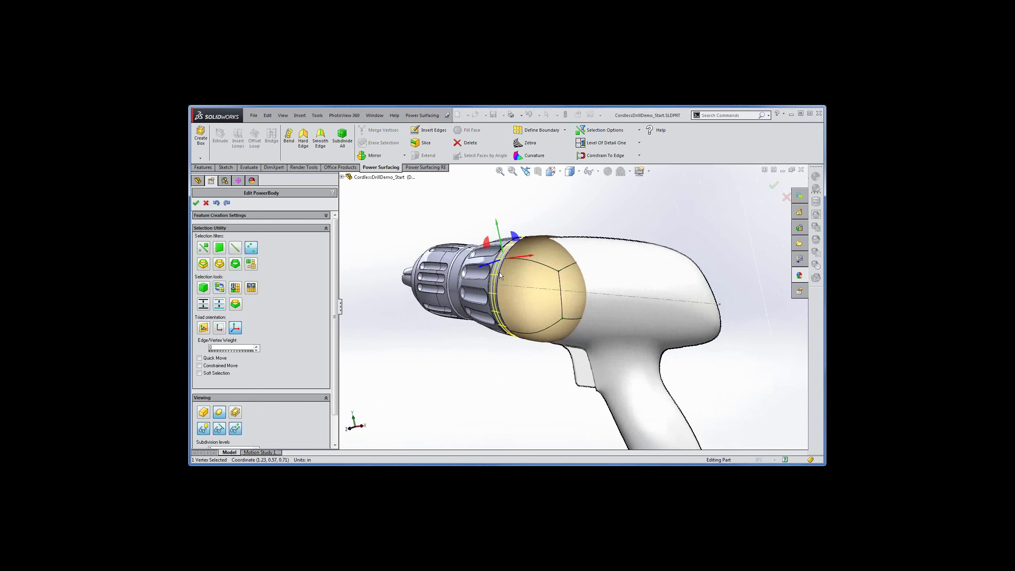
Try sliding the constrained vertex down around the collar edge in the smooth display, and undo the move.
{"action": "middle_click_drag", "start_coordinate": [469, 381], "coordinate": [487, 249]}
{"action": "left_click_drag", "start_coordinate": [487, 249], "coordinate": [488, 271]}
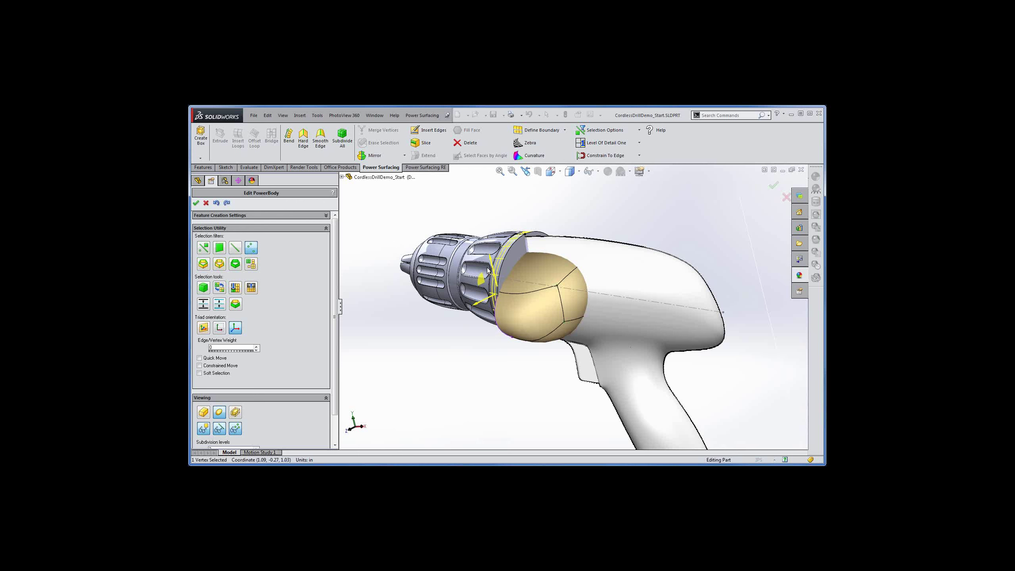
{"action": "key", "text": "ctrl+z"}
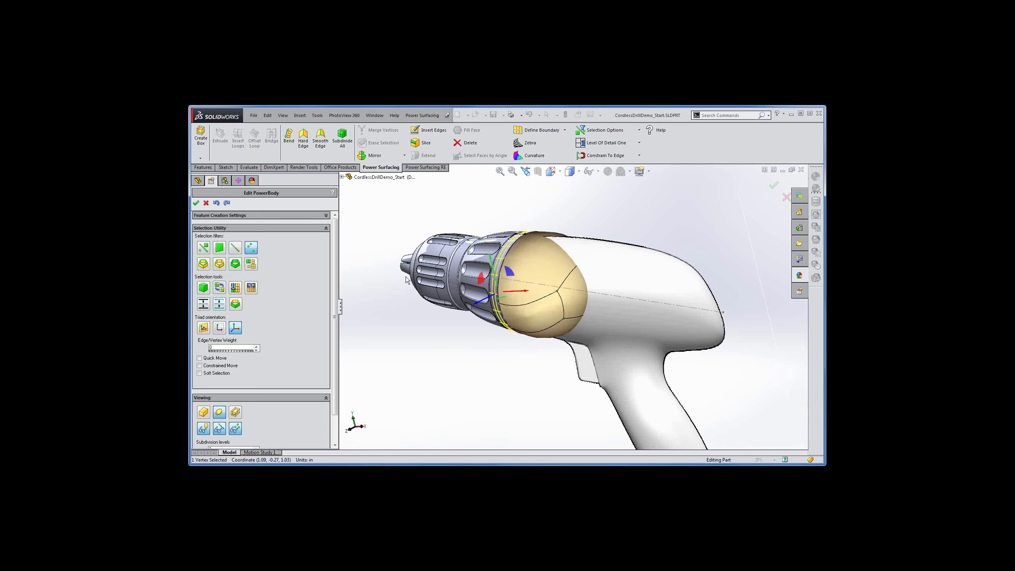
Undo the constrained vertex move and try stretching the PowerBody's closed end back toward the rear of the drill outline.
{"action": "left_click", "coordinate": [217, 203]}
{"action": "middle_click_drag", "start_coordinate": [431, 356], "coordinate": [465, 349]}
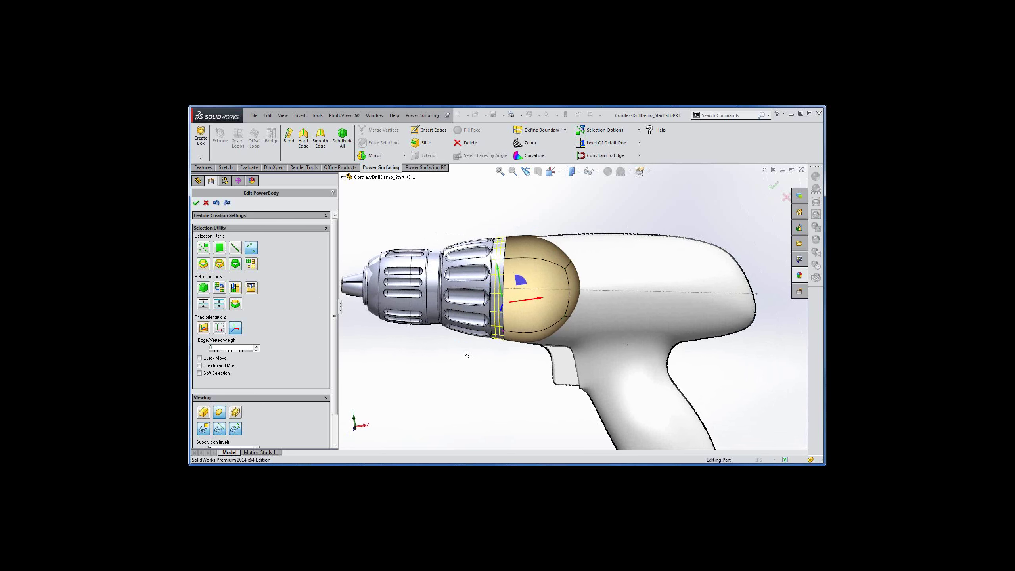
{"action": "left_click", "coordinate": [617, 262]}
{"action": "left_click_drag", "start_coordinate": [601, 228], "coordinate": [534, 351]}
{"action": "left_click_drag", "start_coordinate": [618, 268], "coordinate": [784, 272]}
Try inserting three edge loops around the stretched PowerBody, spaced across its lengthwise edges.
{"action": "left_click", "coordinate": [618, 257]}
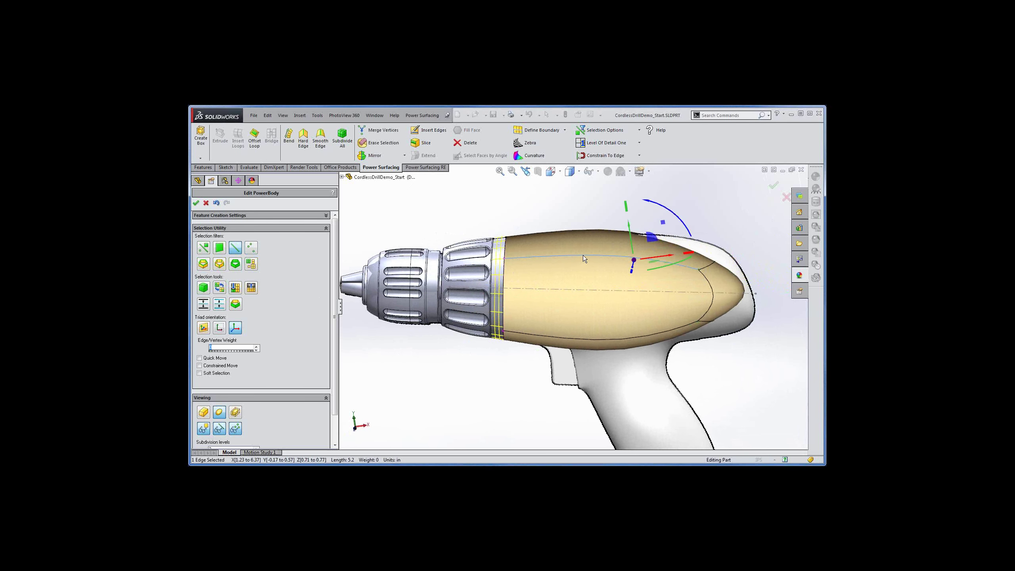
{"action": "double_click", "coordinate": [604, 257]}
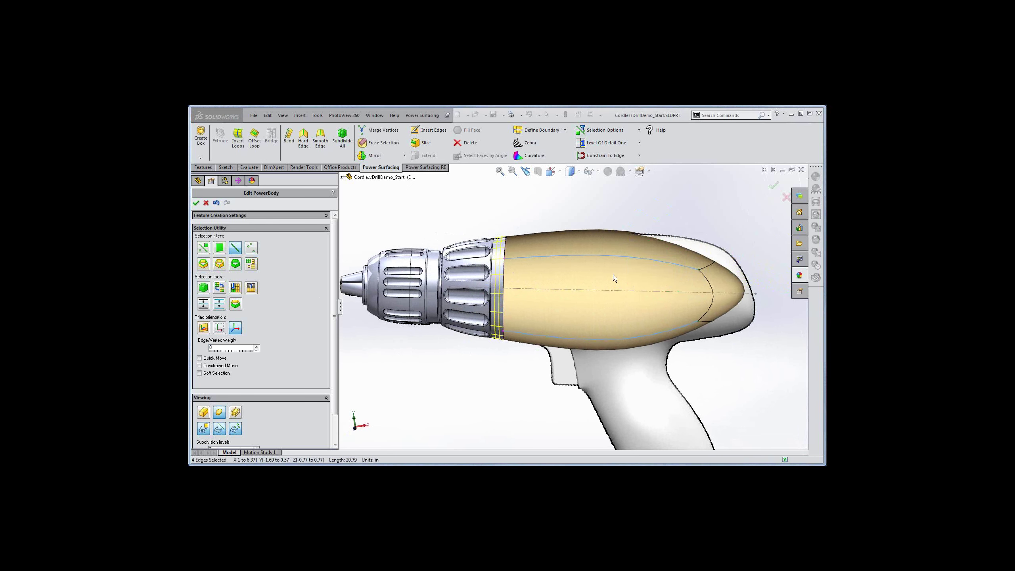
{"action": "key", "text": "i"}
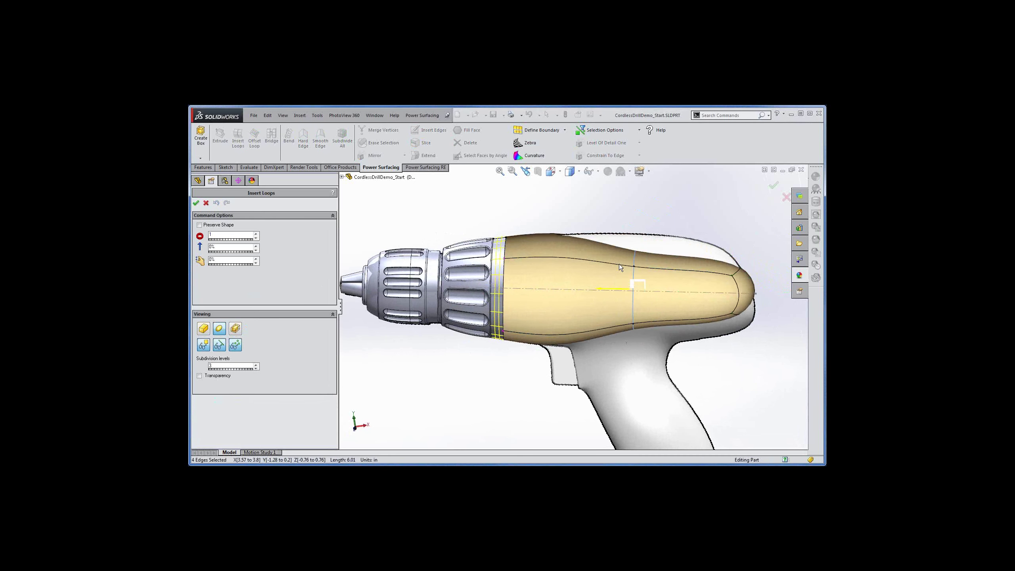
{"action": "left_click", "coordinate": [620, 263]}
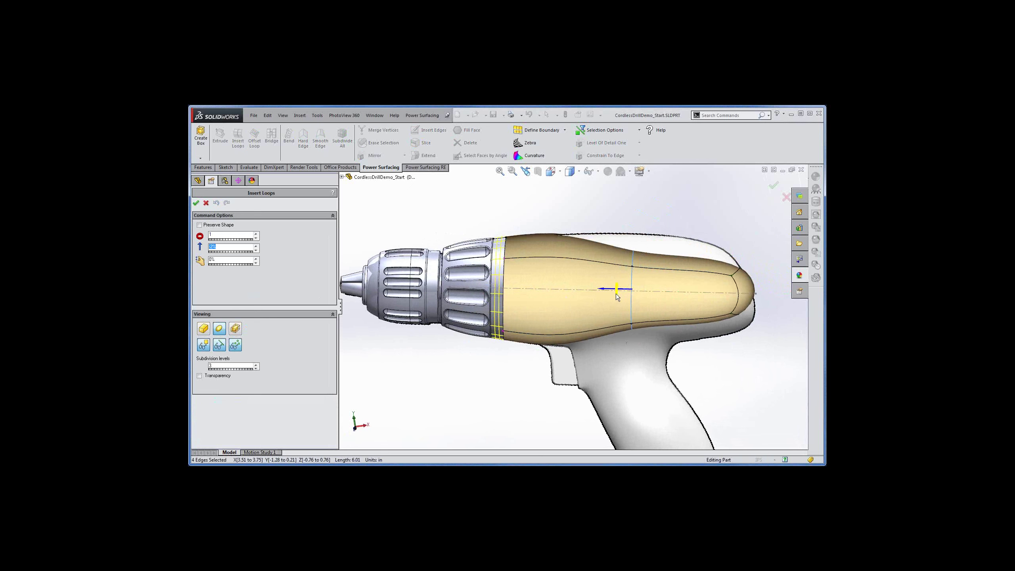
{"action": "scroll", "coordinate": [622, 244], "scroll_direction": "up", "scroll_amount": 1}
{"action": "scroll", "coordinate": [625, 229], "scroll_direction": "up", "scroll_amount": 1}
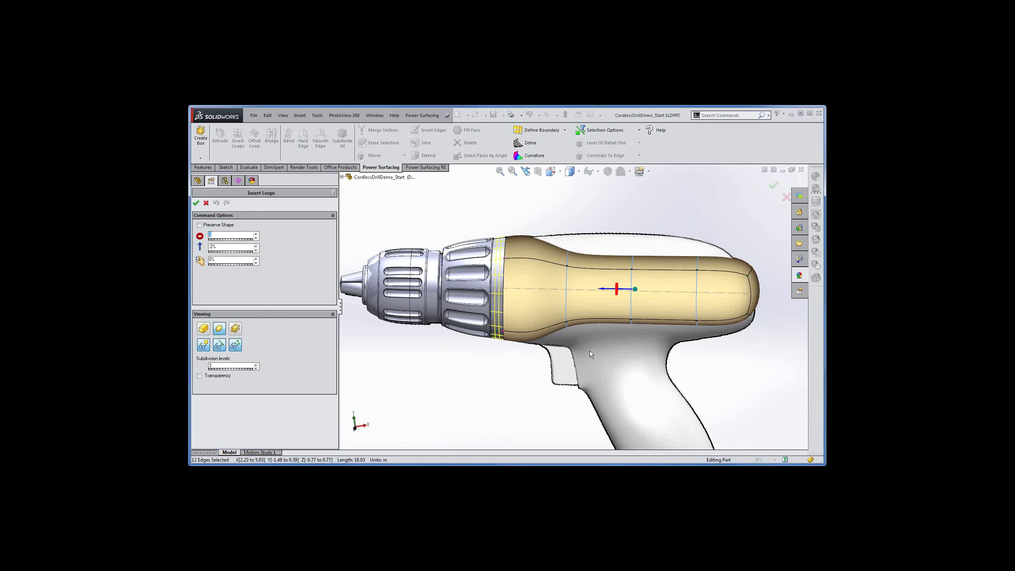
{"action": "key", "text": "Return"}
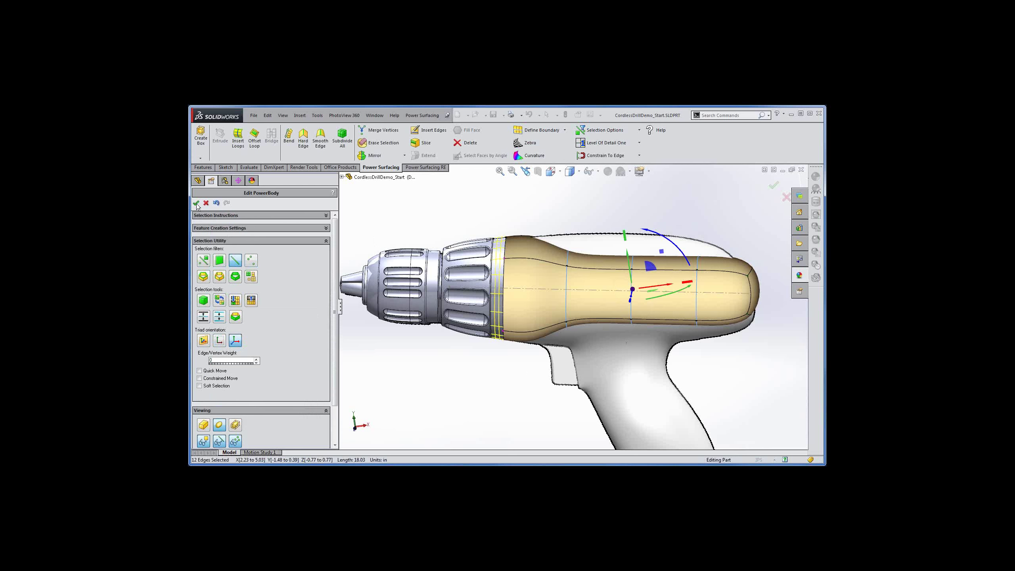
Start converting the PowerBody, cancel the conversion, and discard the PowerBody edit.
{"action": "left_click", "coordinate": [196, 203]}
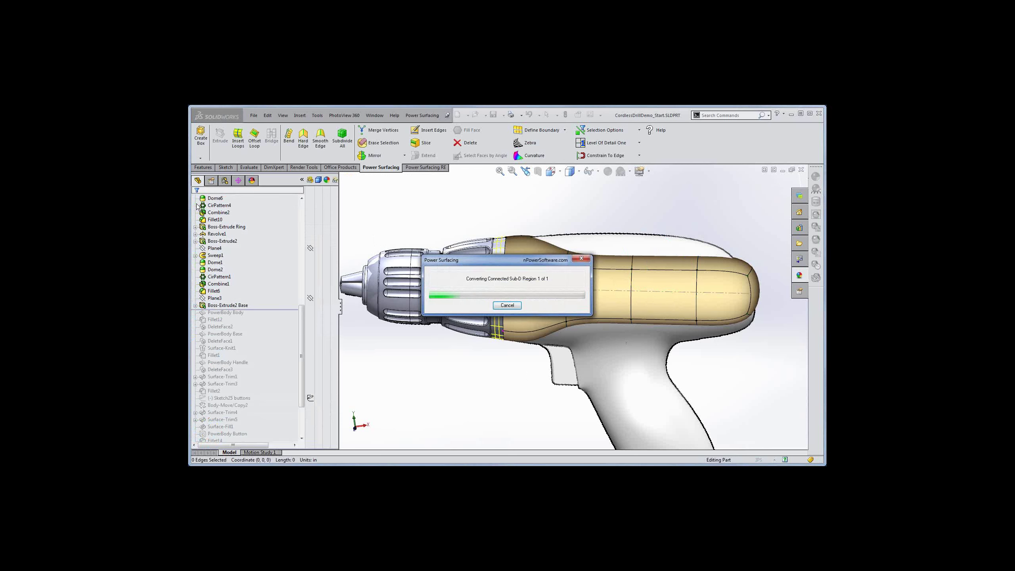
{"action": "left_click", "coordinate": [508, 305]}
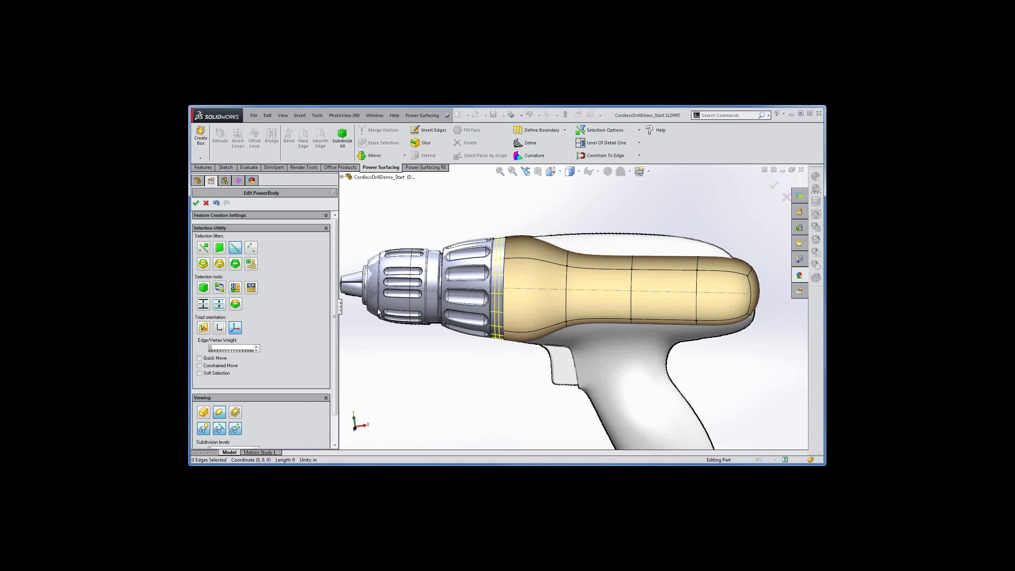
{"action": "left_click", "coordinate": [206, 203]}
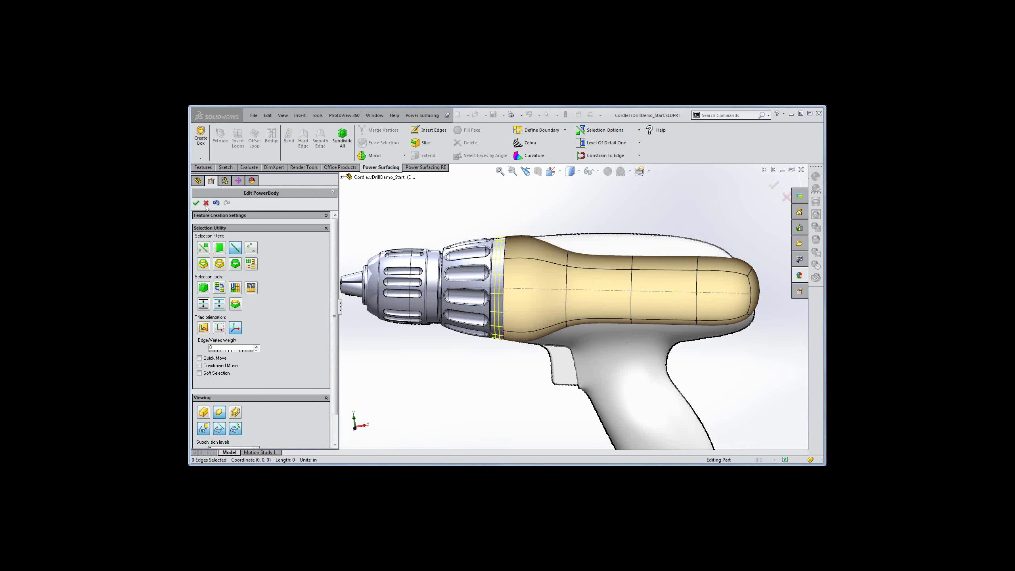
{"action": "left_click", "coordinate": [543, 307]}
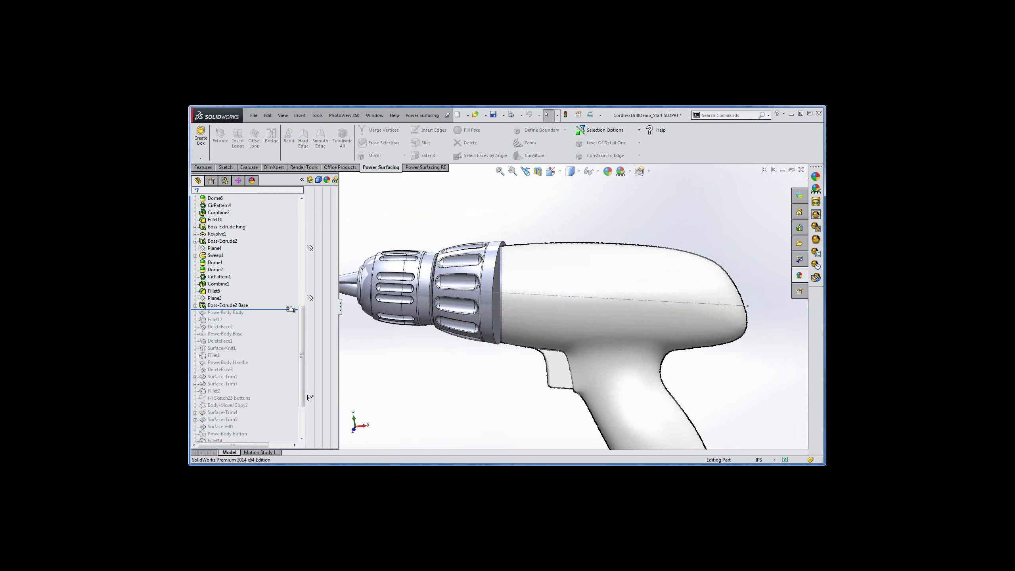
Roll the feature history forward to include the finished PowerBody Body feature.
{"action": "left_click_drag", "start_coordinate": [287, 312], "coordinate": [289, 318]}
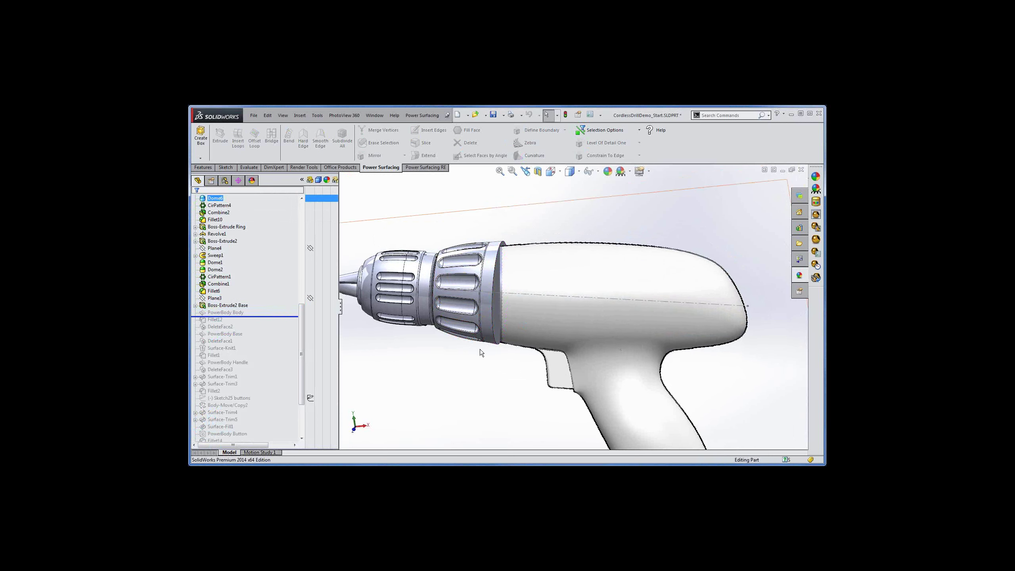
{"action": "middle_click_drag", "start_coordinate": [501, 356], "coordinate": [520, 342]}
{"action": "scroll", "coordinate": [520, 343], "scroll_direction": "up", "scroll_amount": 3}
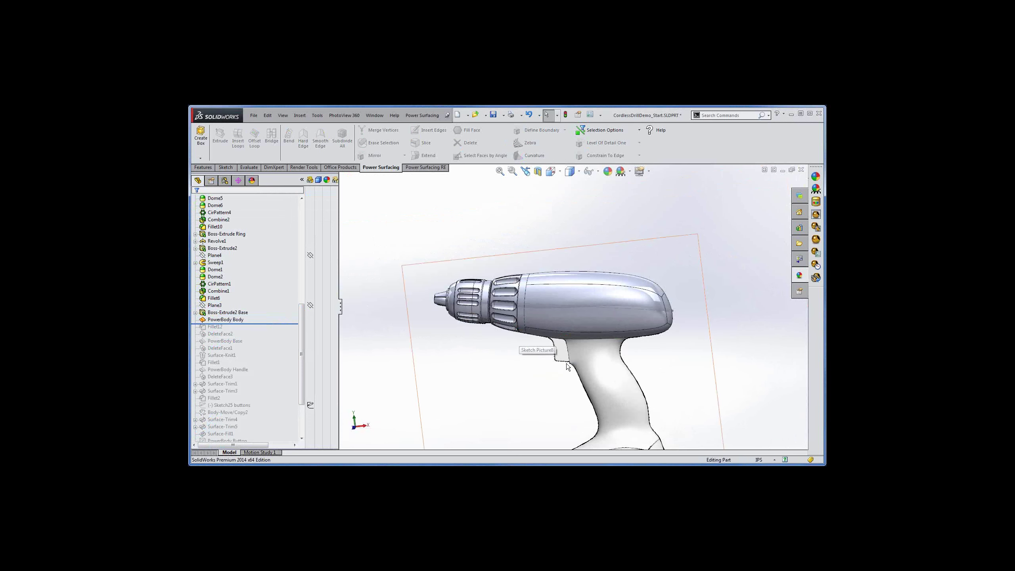
{"action": "key", "text": "ctrl+1"}
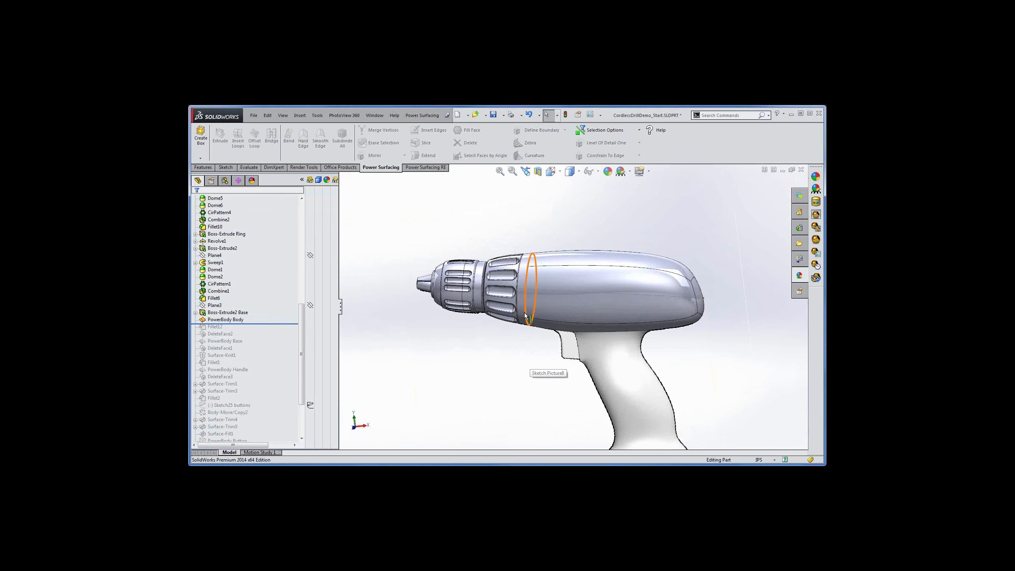
Edit the sketch of the Boss-Extrude Ring feature and set its circle radius to 1.25 in.
{"action": "left_click", "coordinate": [525, 271]}
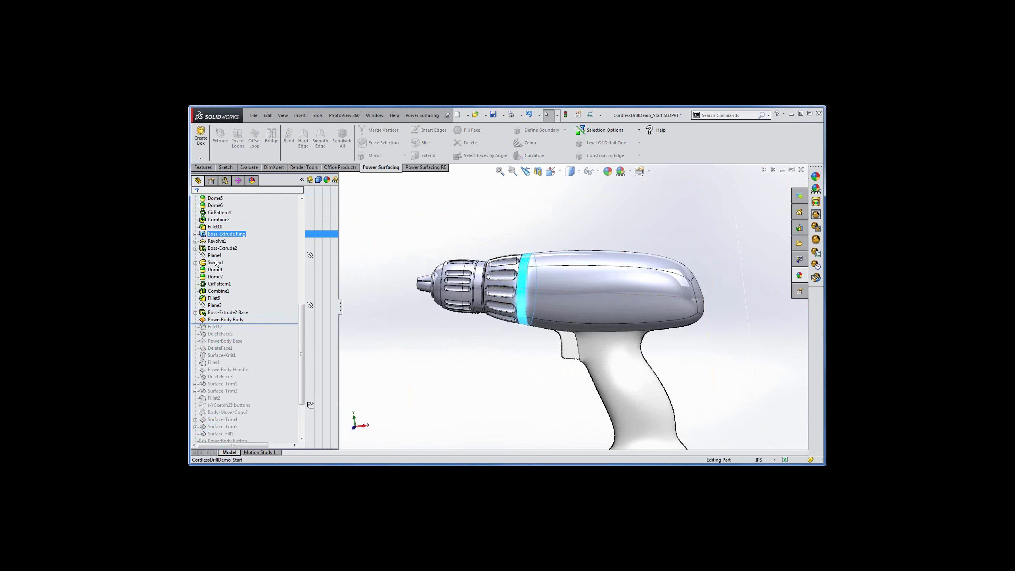
{"action": "left_click", "coordinate": [196, 235]}
{"action": "left_click", "coordinate": [231, 242]}
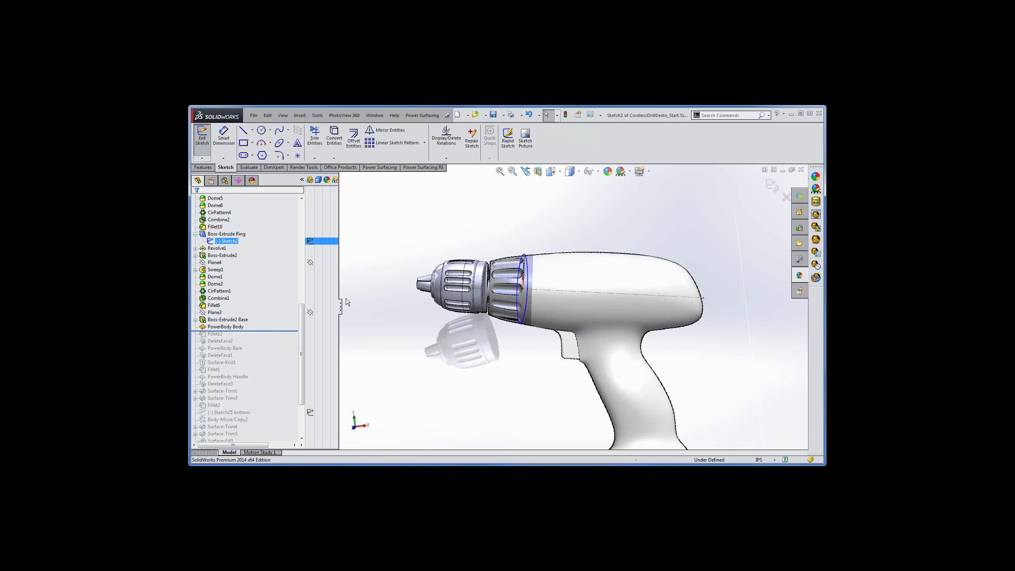
{"action": "left_click", "coordinate": [526, 307]}
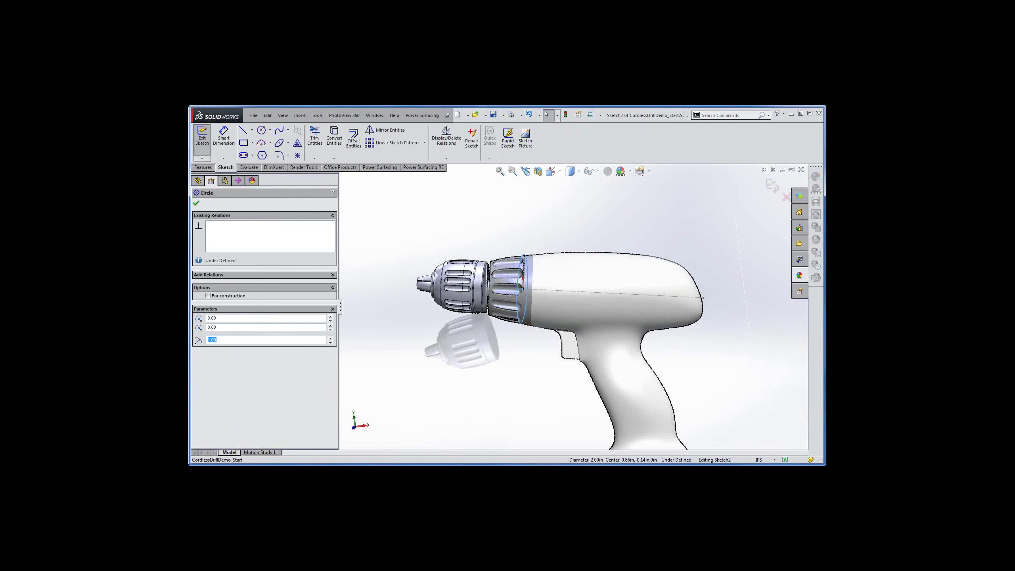
{"action": "type", "text": "1"}
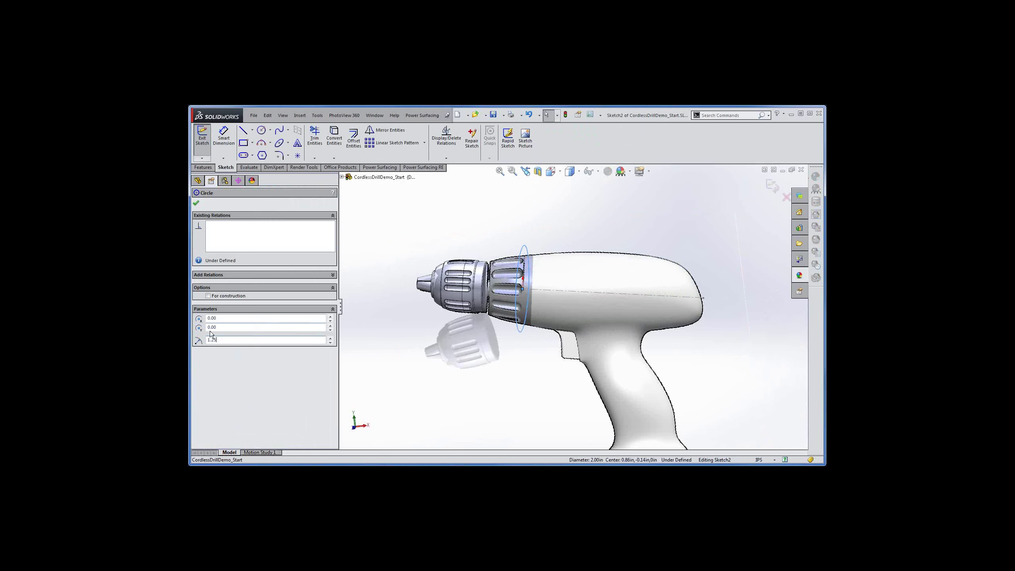
{"action": "left_click", "coordinate": [196, 203]}
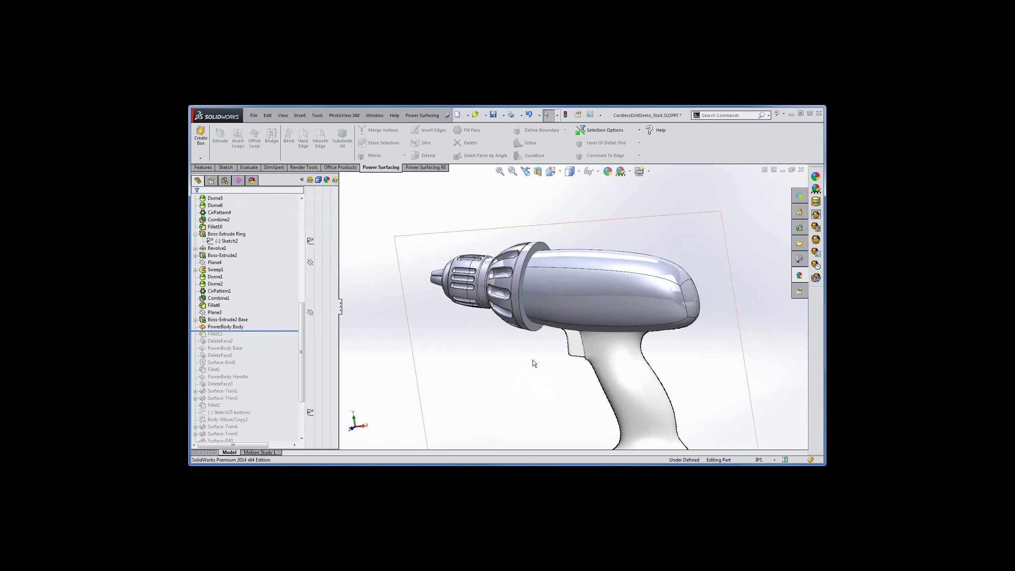
{"action": "key", "text": "Left"}
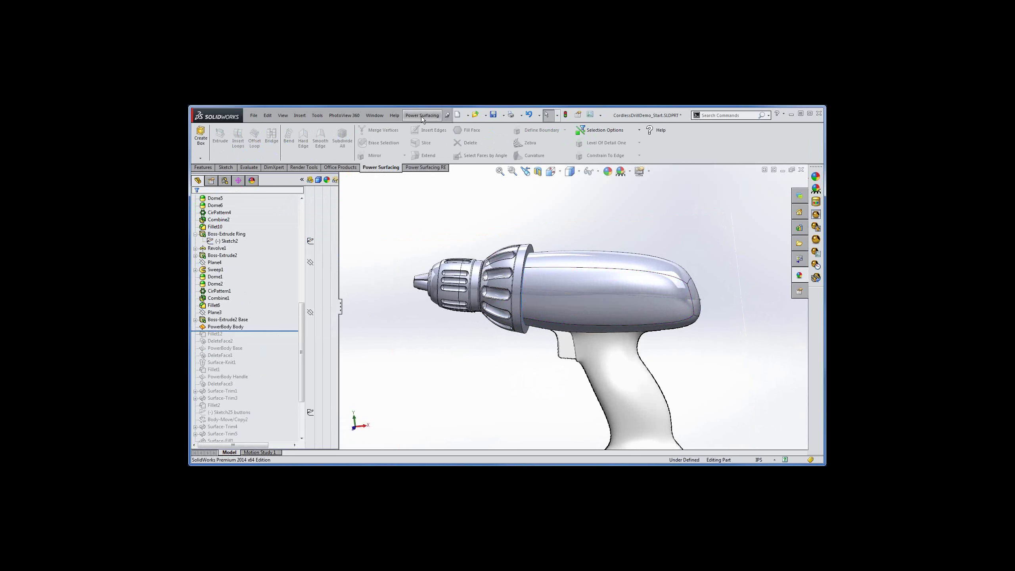
Try updating the PowerBody Body's constraint to follow the enlarged ring, and discard the edit.
{"action": "left_click", "coordinate": [421, 116]}
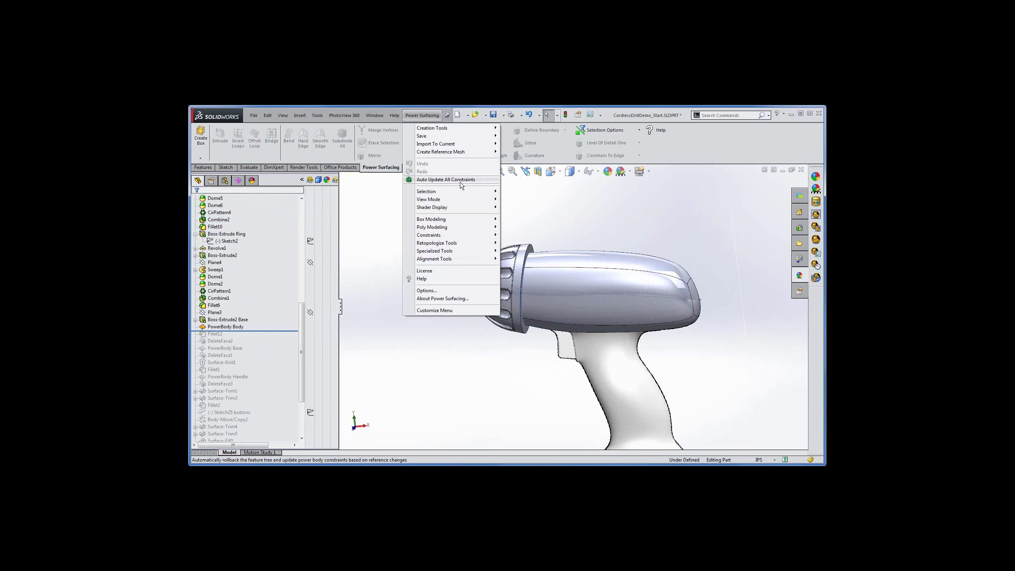
{"action": "left_click", "coordinate": [377, 199]}
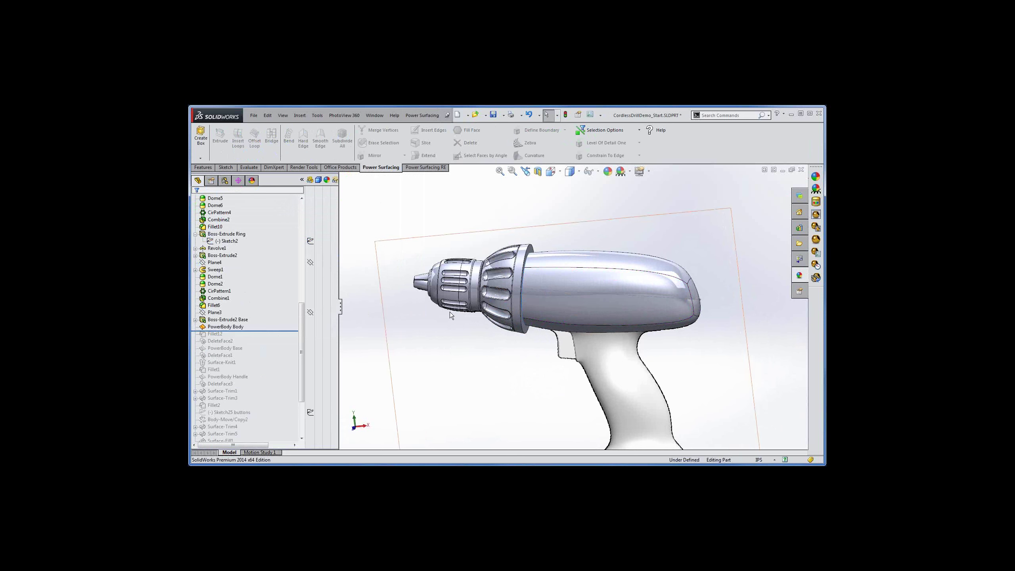
{"action": "left_click", "coordinate": [322, 327]}
{"action": "left_click", "coordinate": [236, 328]}
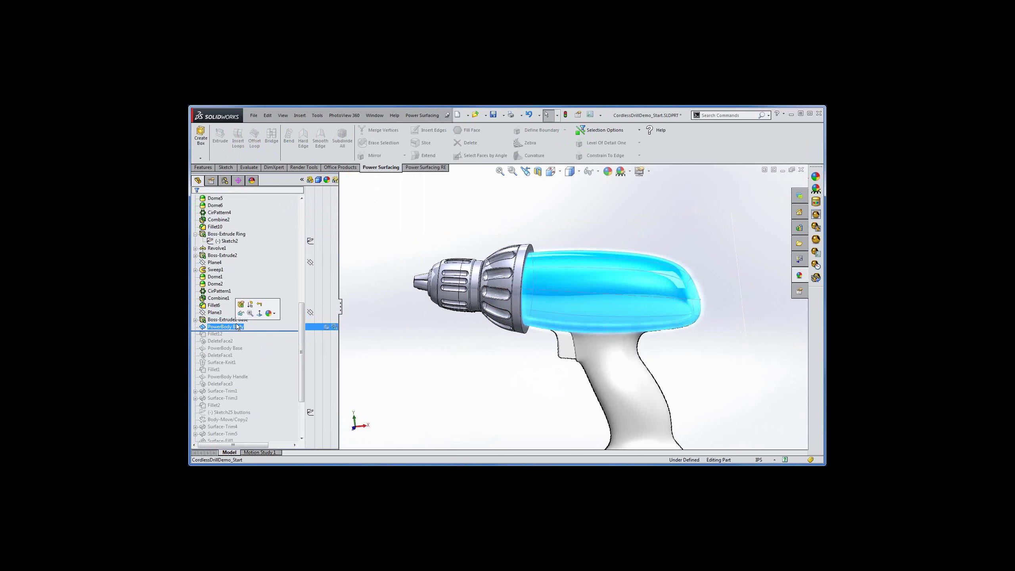
{"action": "left_click", "coordinate": [228, 319], "text": "ctrl"}
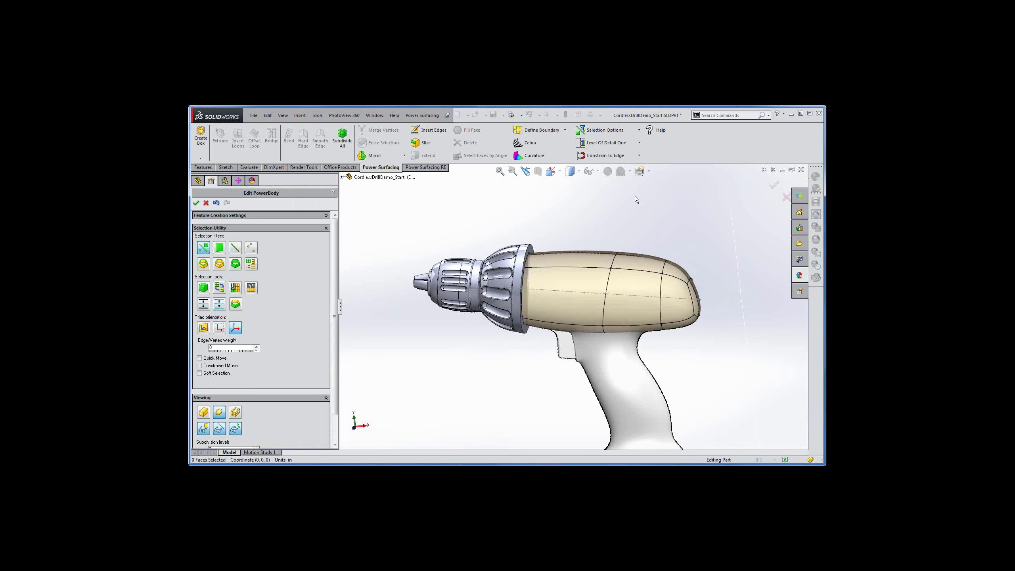
{"action": "left_click", "coordinate": [640, 155]}
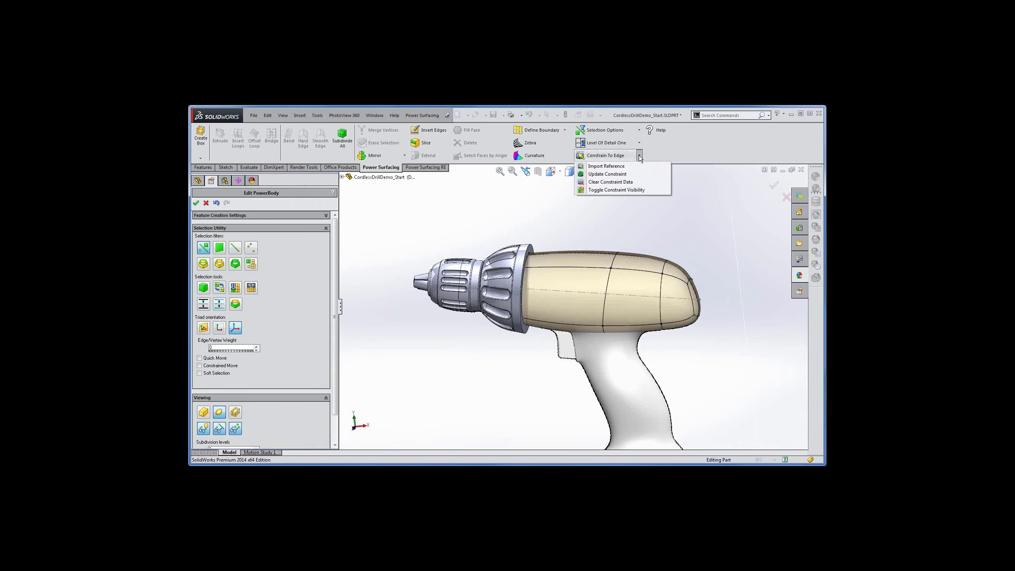
{"action": "left_click", "coordinate": [615, 174]}
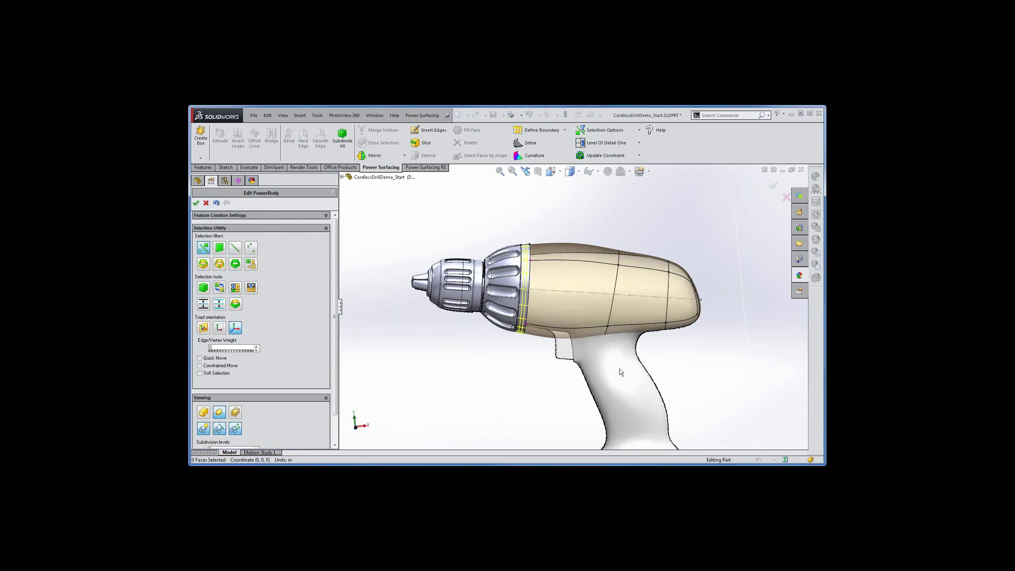
{"action": "mouse_move", "coordinate": [619, 368]}
{"action": "middle_mouse_down"}
{"action": "mouse_move", "coordinate": [605, 377]}
{"action": "mouse_move", "coordinate": [603, 368]}
{"action": "middle_mouse_up"}
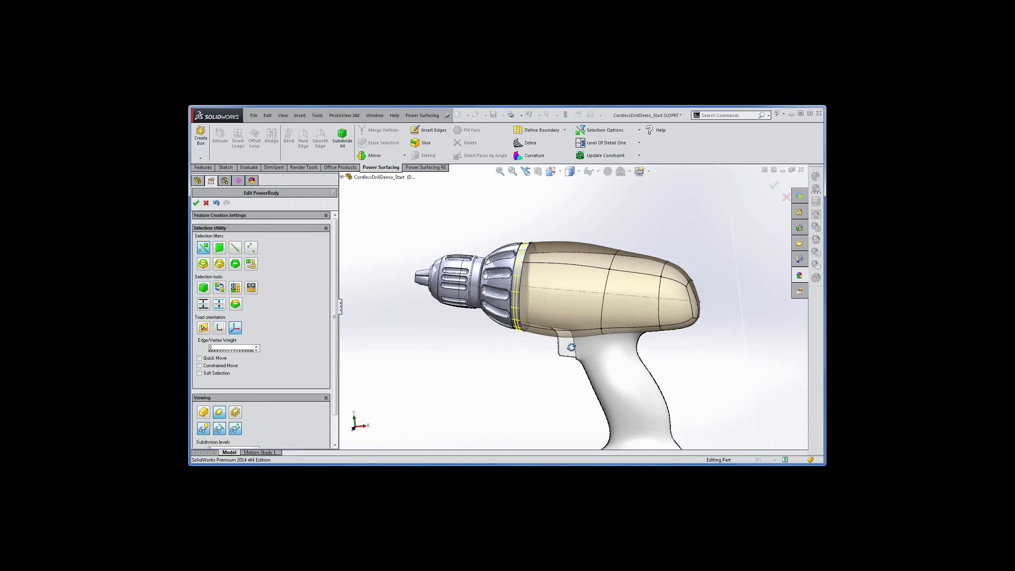
{"action": "middle_click_drag", "start_coordinate": [585, 332], "coordinate": [580, 335]}
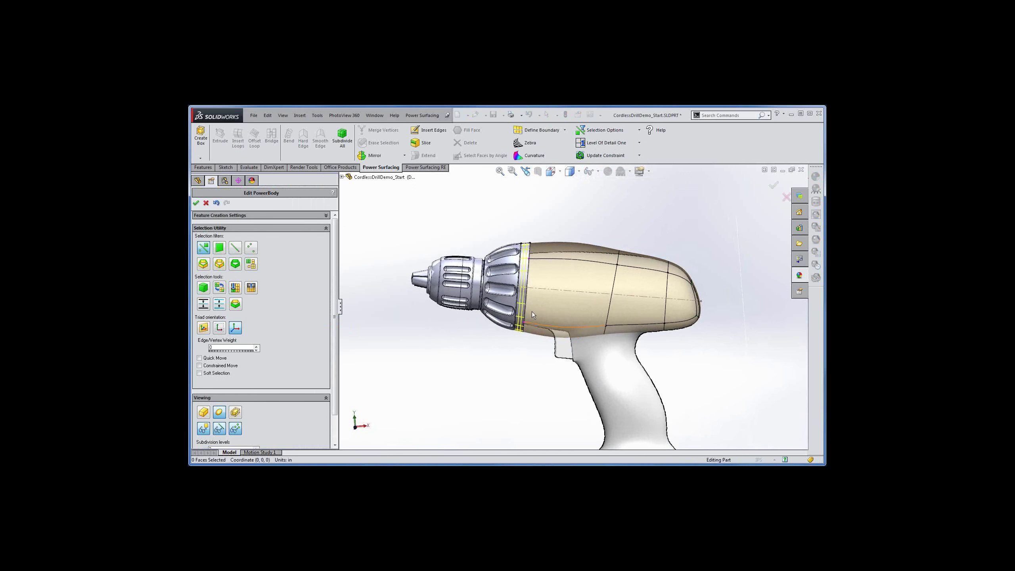
{"action": "left_click", "coordinate": [206, 203]}
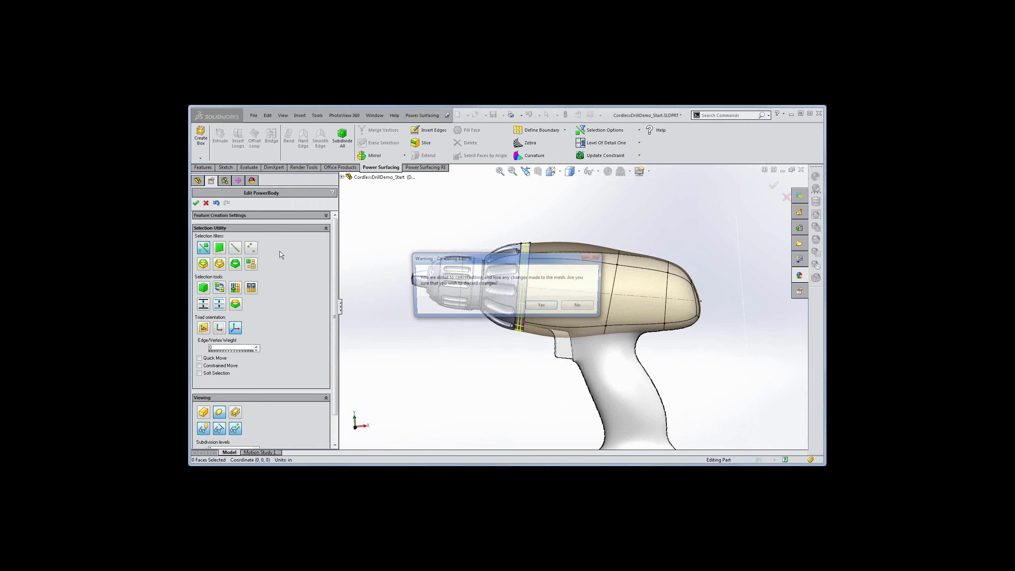
{"action": "left_click", "coordinate": [552, 307]}
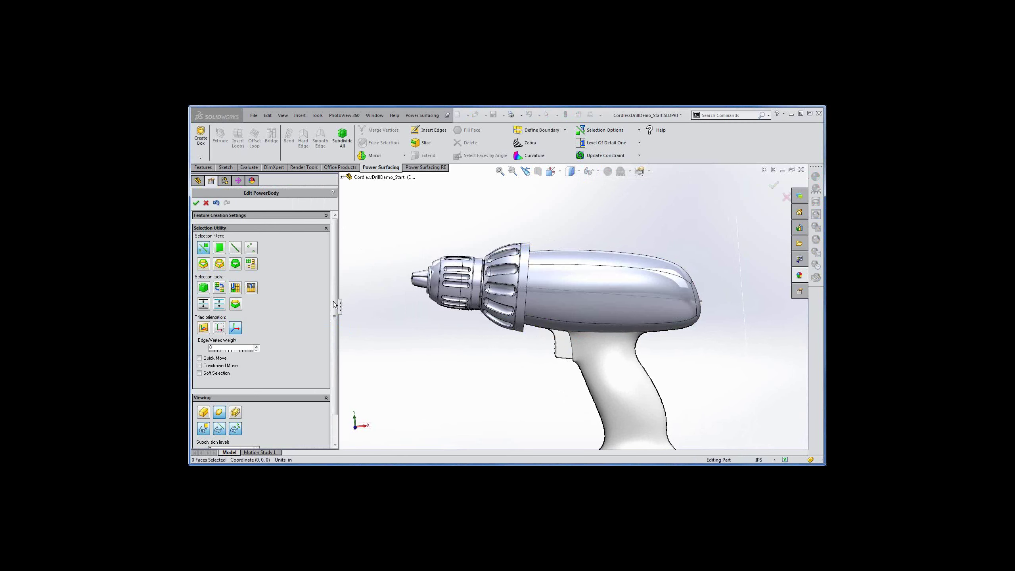
Edit the ring's Sketch2, set the circle radius to 1 in, and rebuild the part.
{"action": "left_click", "coordinate": [227, 241]}
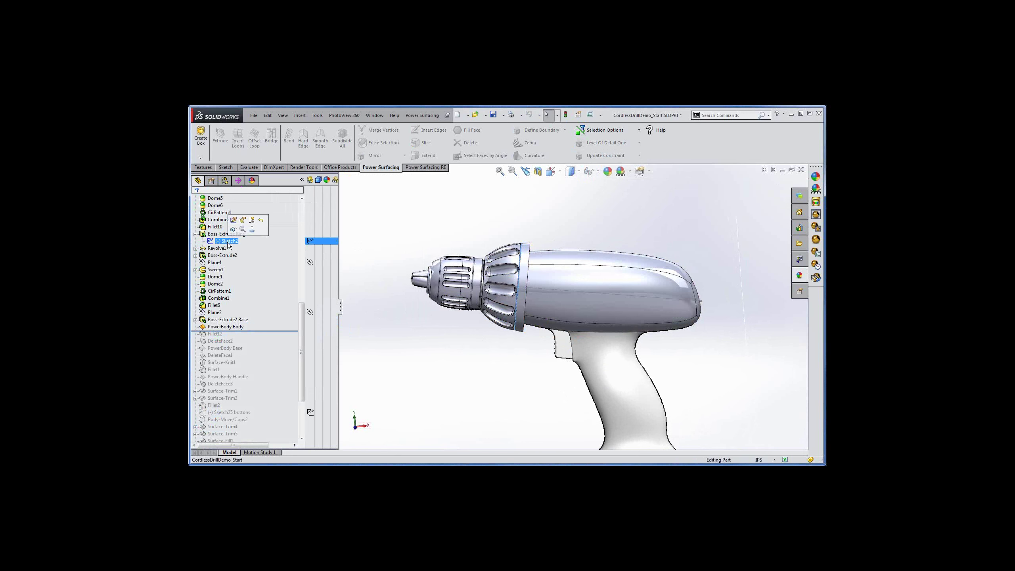
{"action": "left_click", "coordinate": [233, 220]}
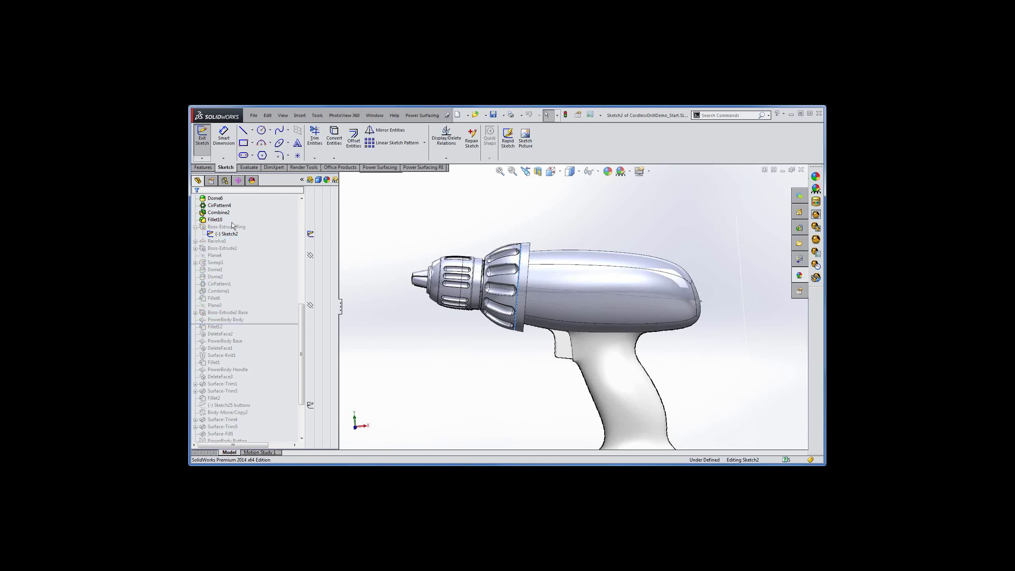
{"action": "left_click", "coordinate": [514, 329]}
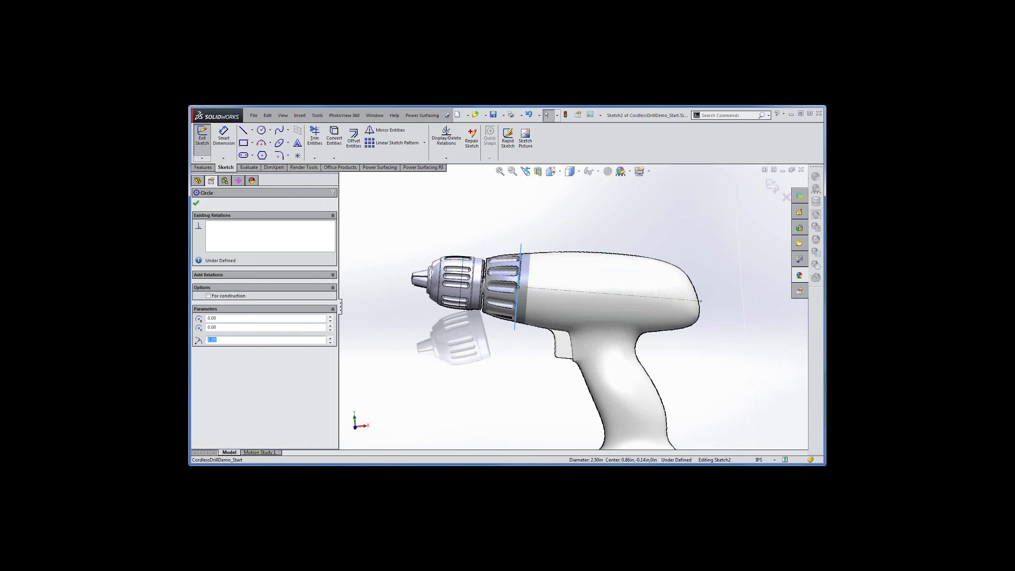
{"action": "type", "text": "1"}
{"action": "key", "text": "Return"}
{"action": "left_click", "coordinate": [196, 202]}
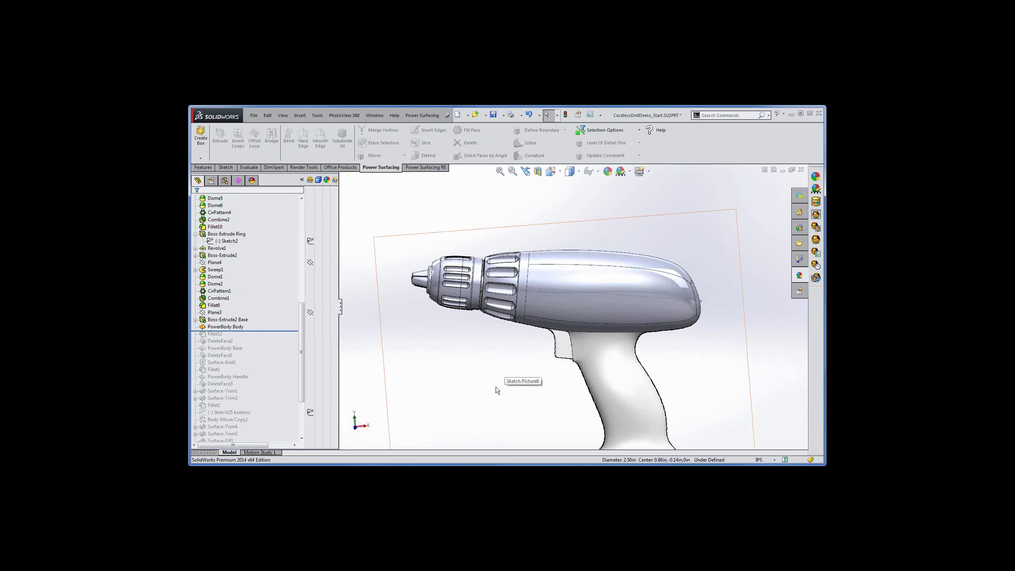
{"action": "middle_click_drag", "start_coordinate": [499, 392], "coordinate": [488, 344], "text": "ctrl"}
{"action": "scroll", "coordinate": [488, 347], "scroll_direction": "up", "scroll_amount": 2}
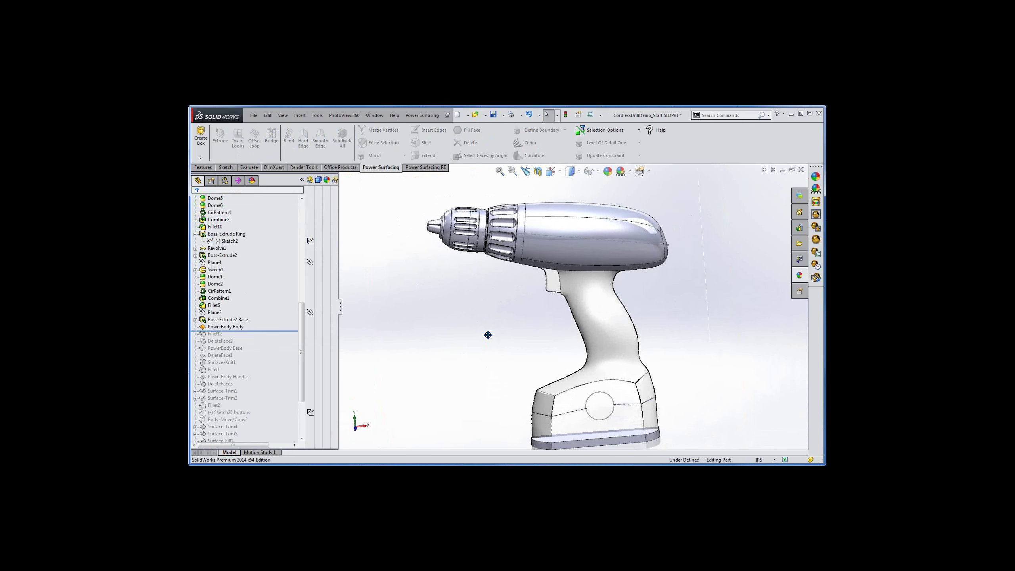
{"action": "scroll", "coordinate": [487, 332], "scroll_direction": "up", "scroll_amount": 2}
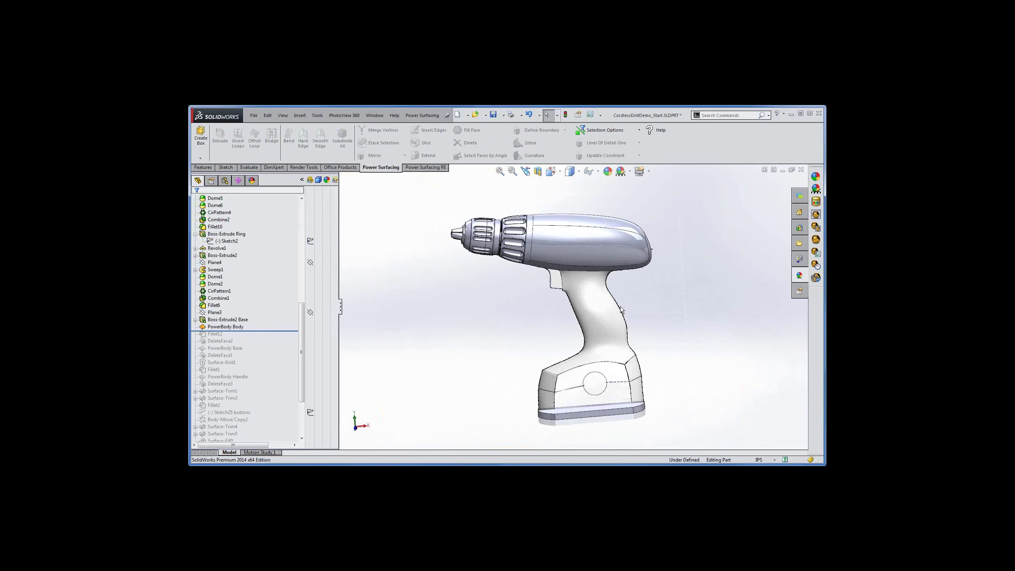
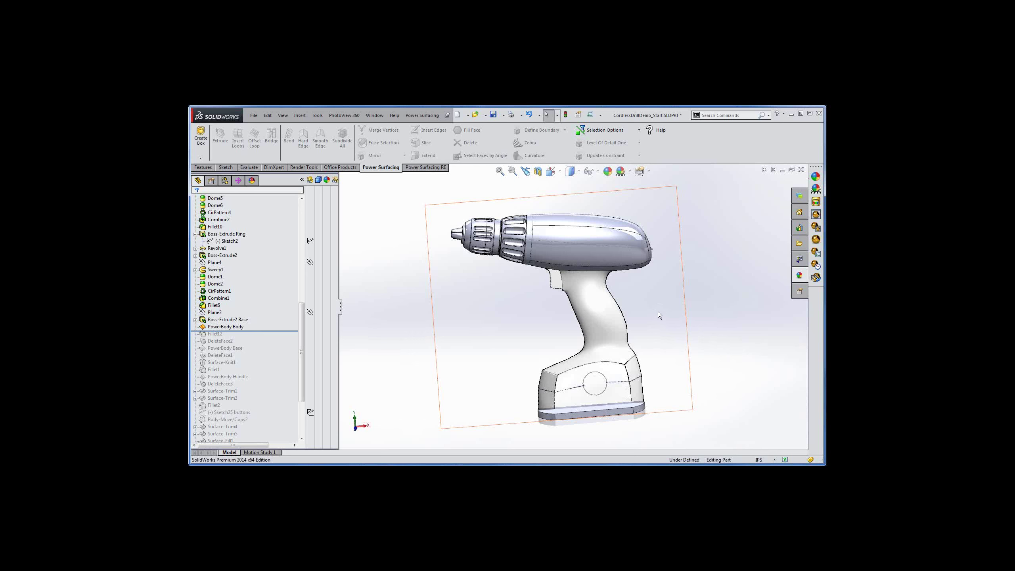
{"action": "middle_click_drag", "start_coordinate": [657, 311], "coordinate": [651, 320]}
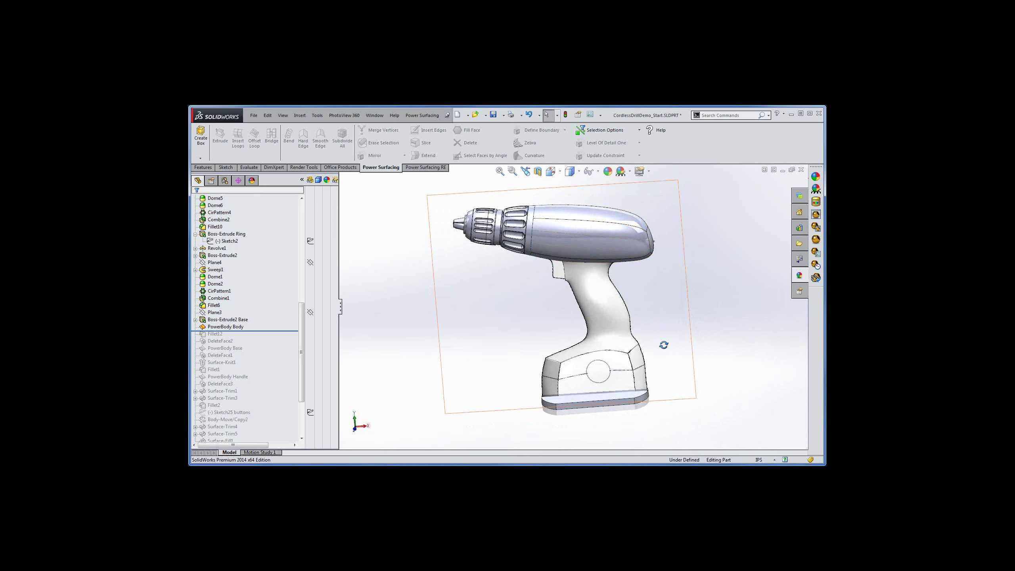
{"action": "middle_click_drag", "start_coordinate": [664, 345], "coordinate": [676, 346]}
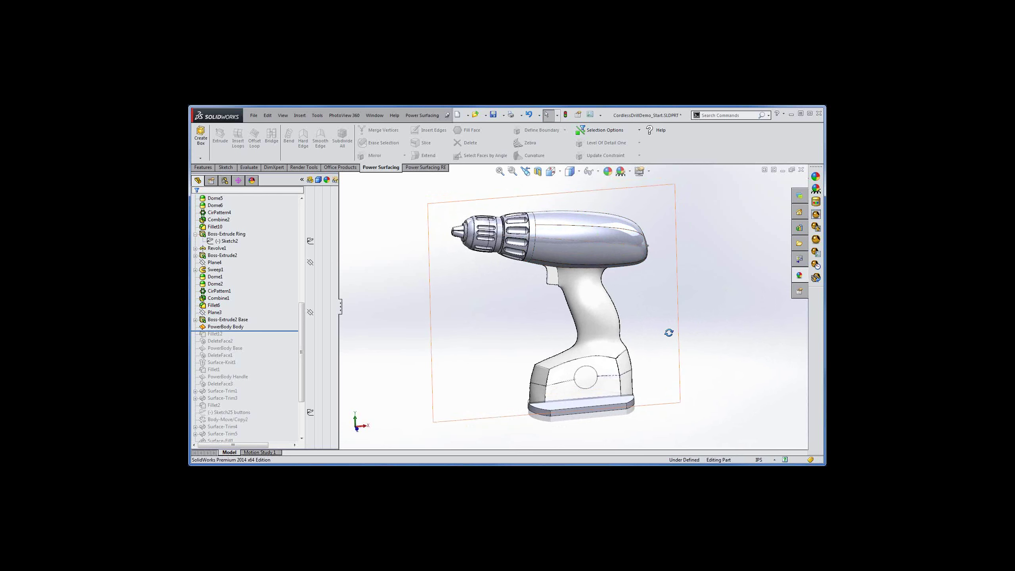
{"action": "middle_click_drag", "start_coordinate": [669, 333], "coordinate": [663, 334]}
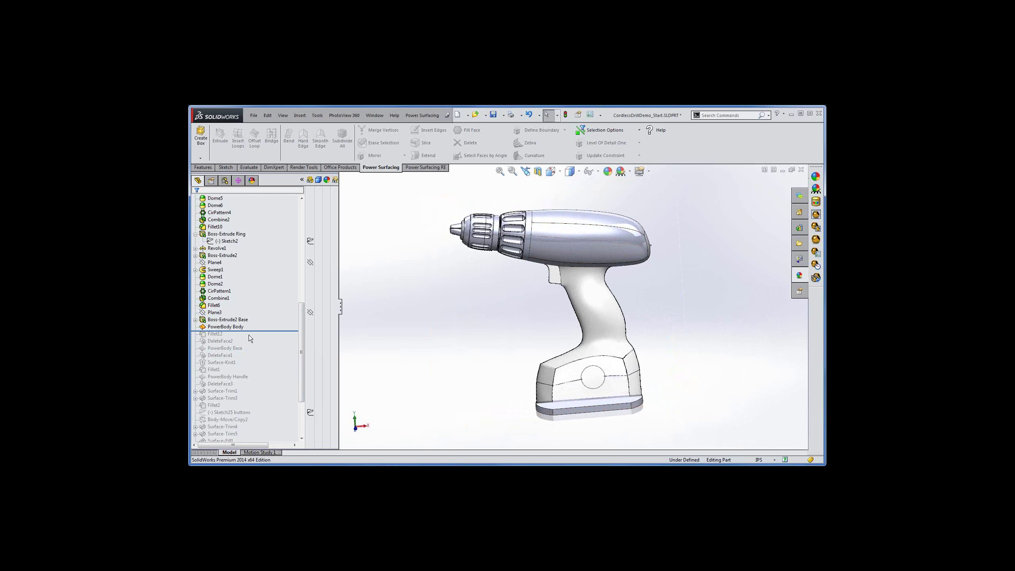
{"action": "middle_click_drag", "start_coordinate": [444, 372], "coordinate": [444, 379]}
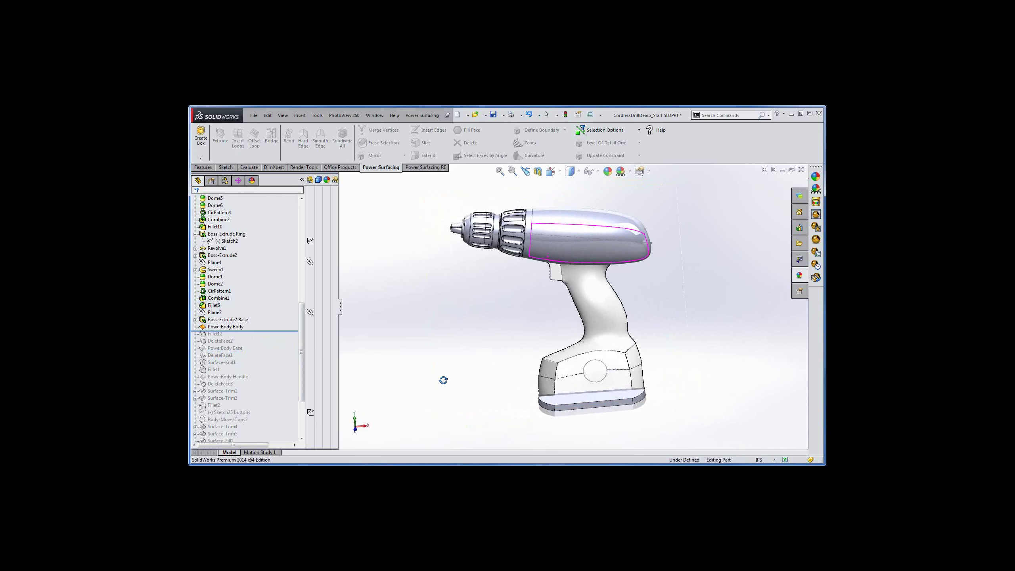
{"action": "middle_click_drag", "start_coordinate": [656, 347], "coordinate": [554, 267]}
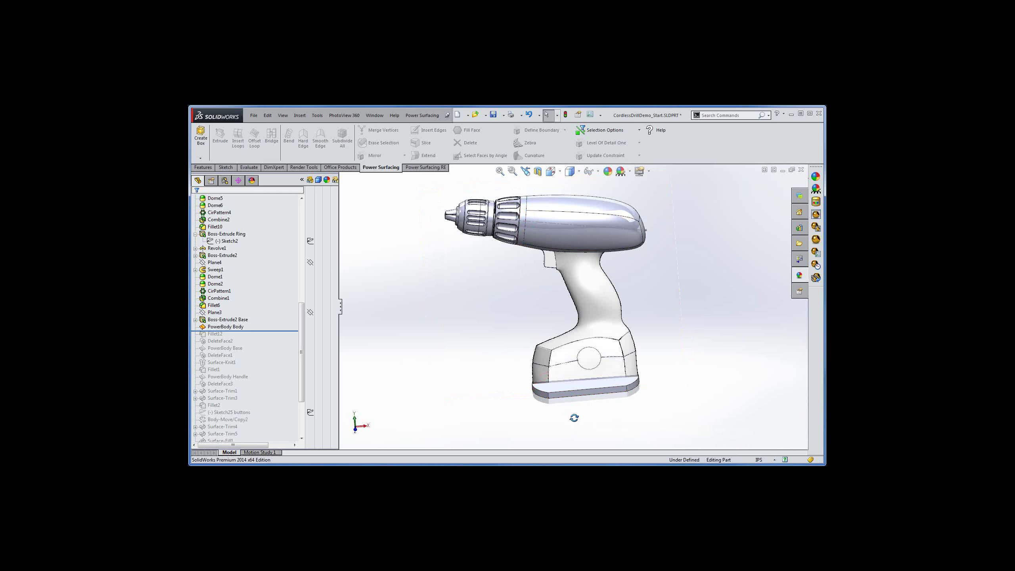
{"action": "middle_click_drag", "start_coordinate": [574, 418], "coordinate": [579, 421]}
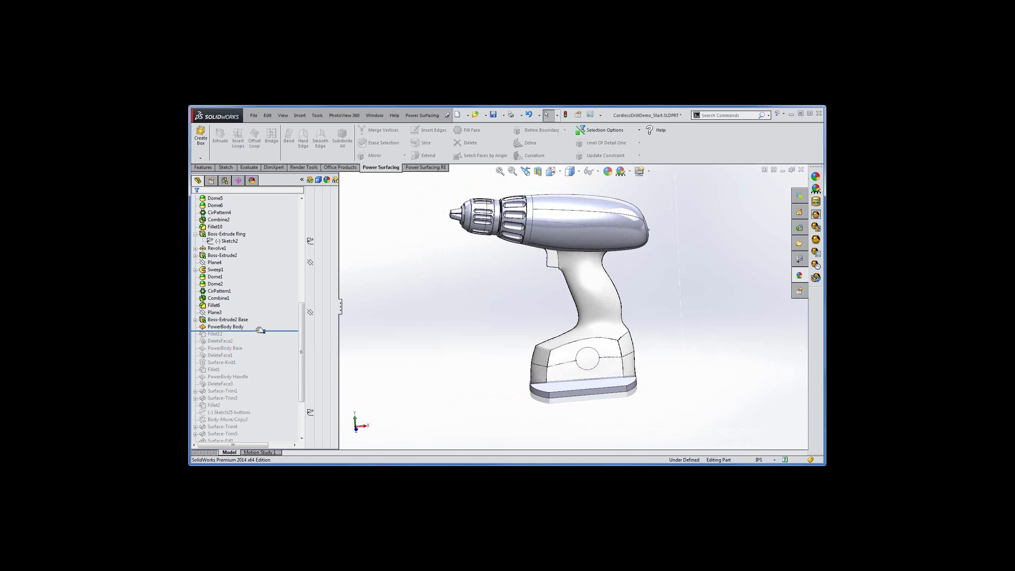
Roll the feature history forward to include PowerBody Base and open that feature for editing.
{"action": "left_click_drag", "start_coordinate": [261, 330], "coordinate": [261, 352]}
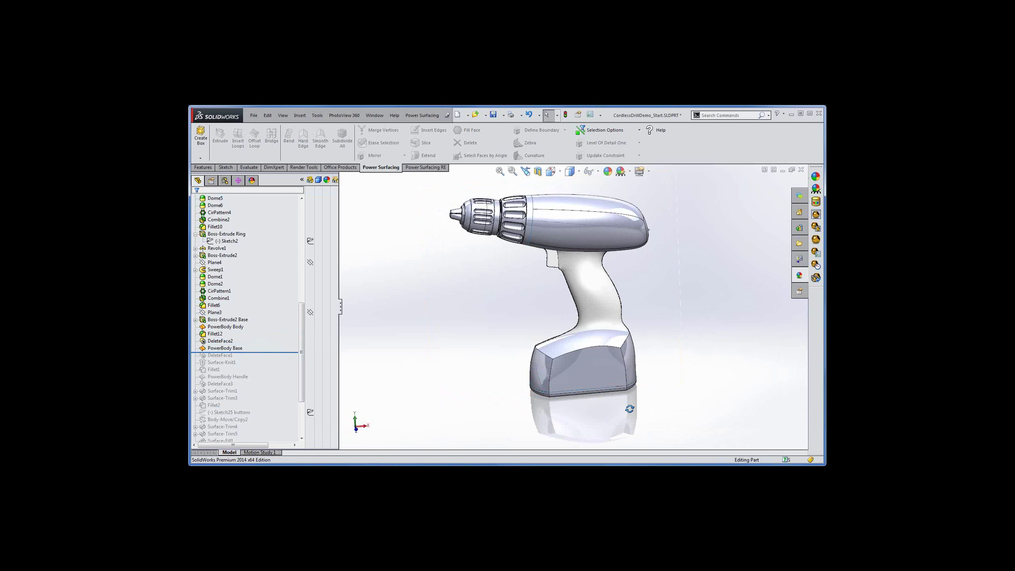
{"action": "left_click", "coordinate": [225, 348]}
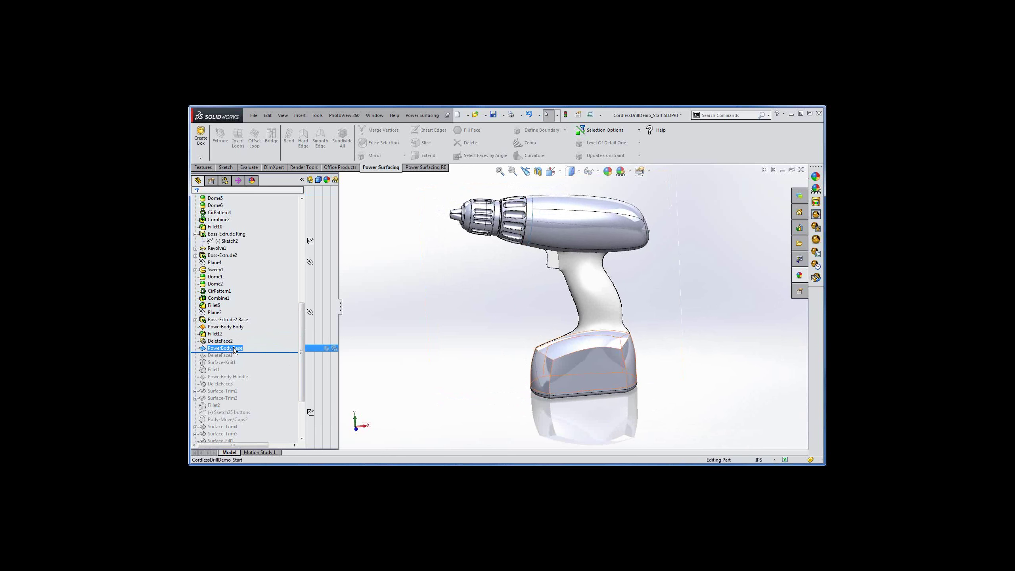
{"action": "right_click", "coordinate": [233, 348]}
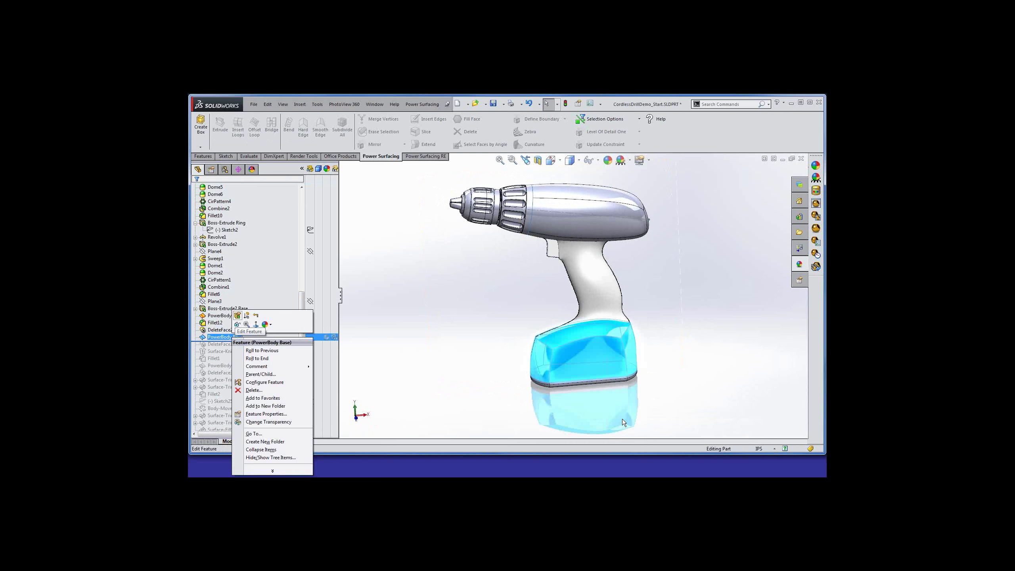
{"action": "left_click", "coordinate": [237, 316]}
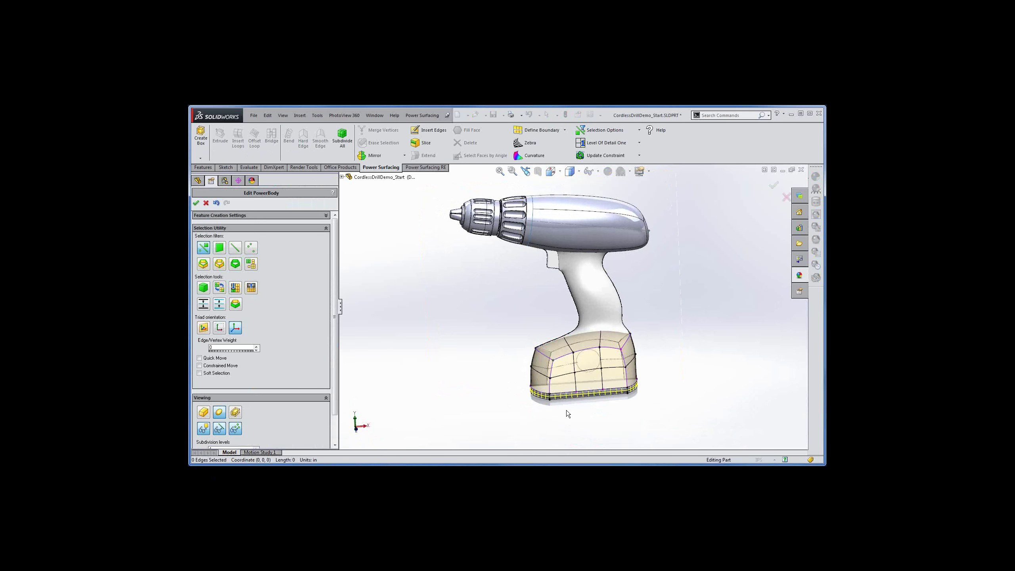
Examine the PowerBody Base mesh along its constrained lower edge, and close the edit without keeping changes.
{"action": "scroll", "coordinate": [563, 399], "scroll_direction": "down", "scroll_amount": 3}
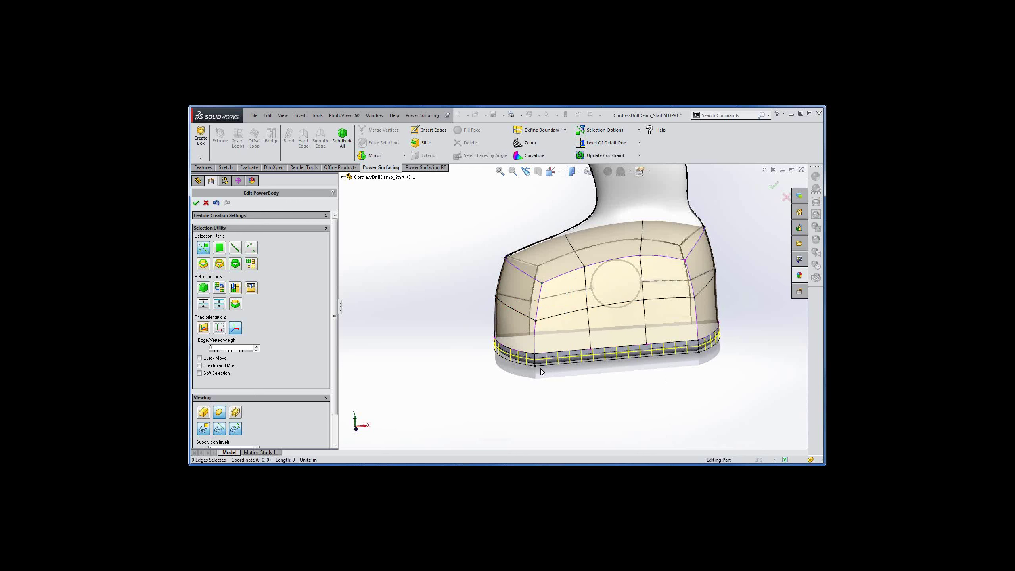
{"action": "mouse_move", "coordinate": [616, 396]}
{"action": "middle_mouse_down"}
{"action": "mouse_move", "coordinate": [658, 377]}
{"action": "mouse_move", "coordinate": [607, 381]}
{"action": "middle_mouse_up"}
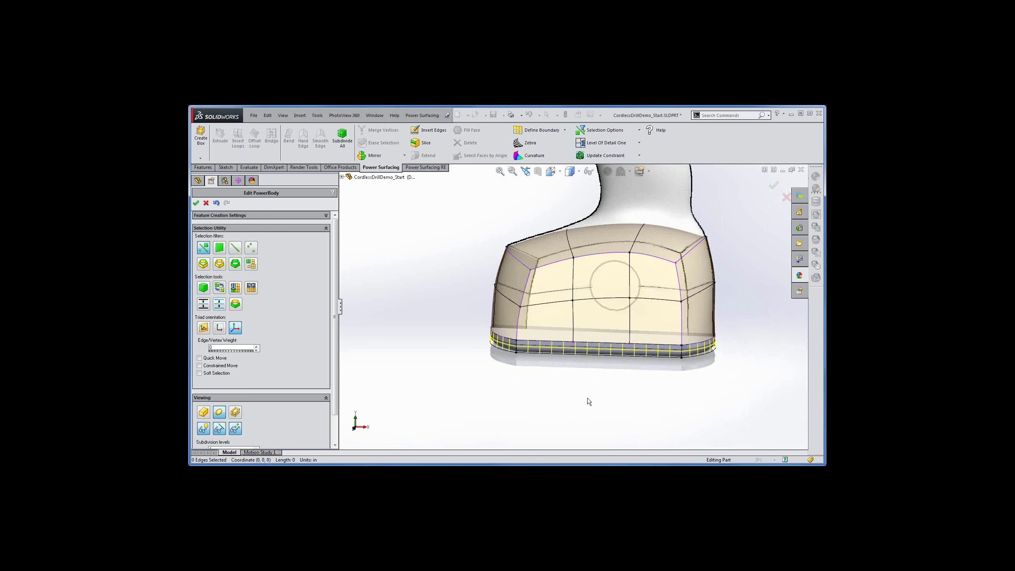
{"action": "middle_click_drag", "start_coordinate": [581, 393], "coordinate": [587, 390]}
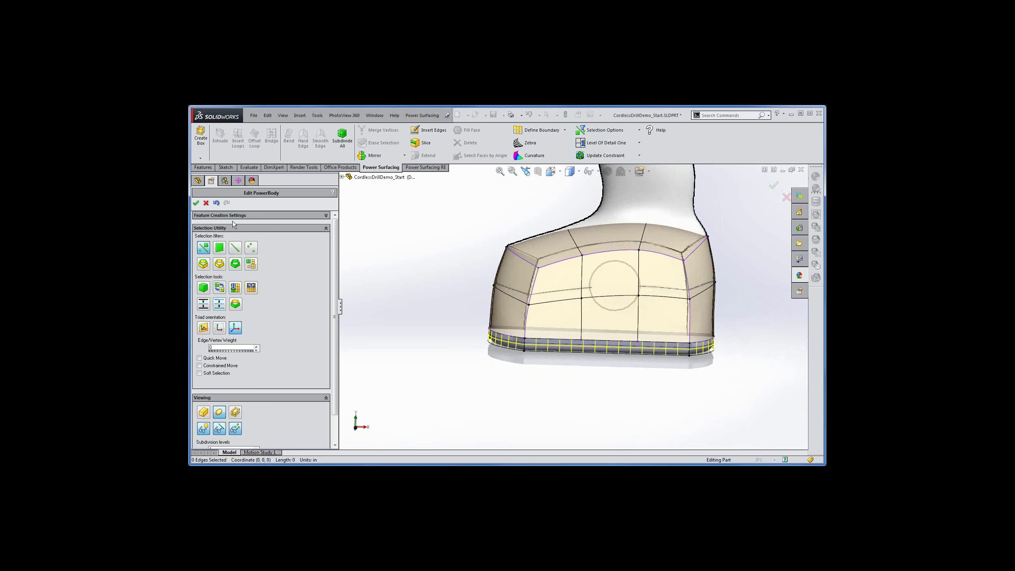
{"action": "left_click", "coordinate": [206, 204]}
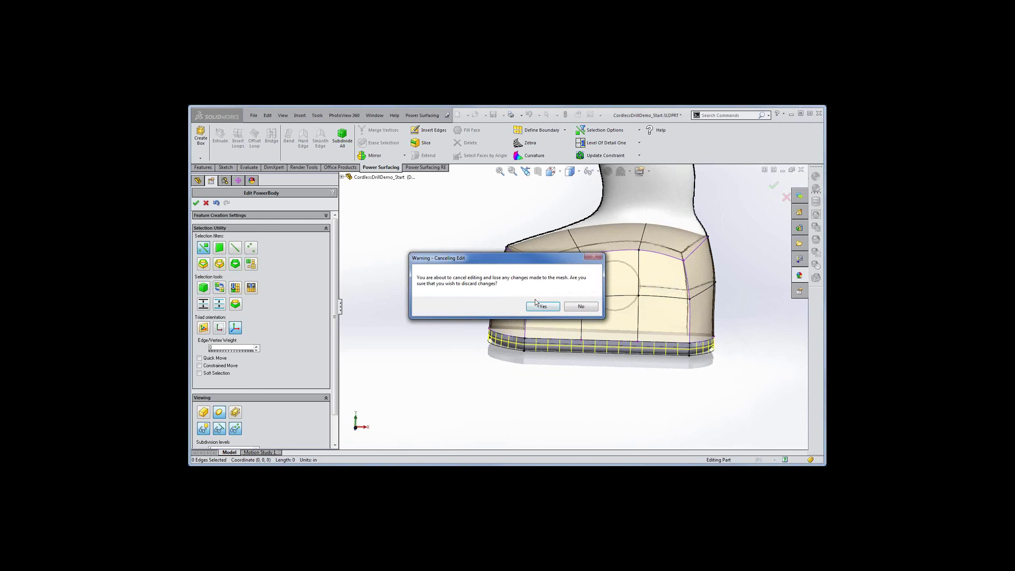
{"action": "left_click", "coordinate": [543, 307]}
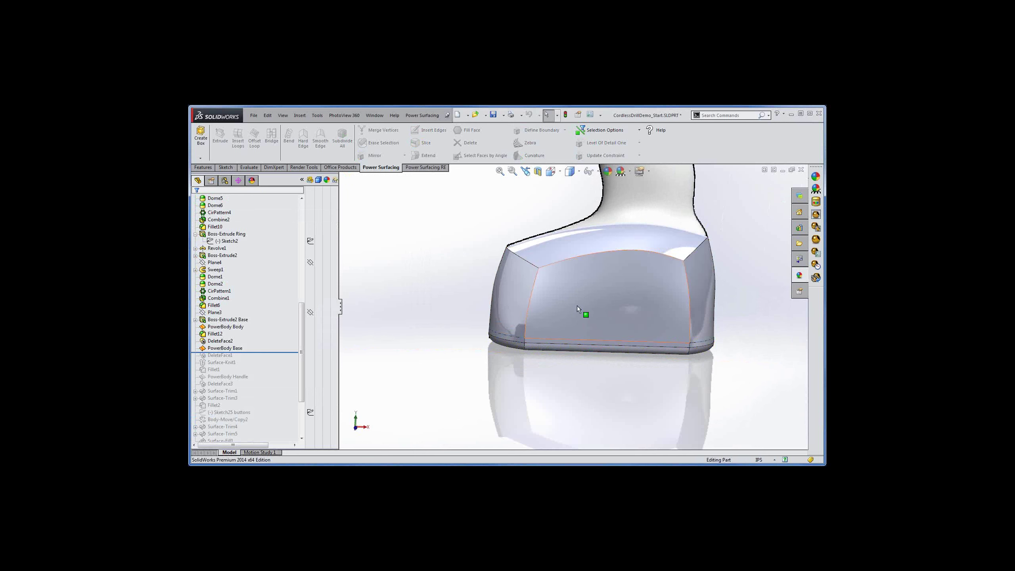
Roll the feature history forward to include PowerBody Handle, and open that feature to examine its mesh where it meets the drill body.
{"action": "middle_click_drag", "start_coordinate": [597, 281], "coordinate": [583, 386], "text": "ctrl"}
{"action": "scroll", "coordinate": [576, 339], "scroll_direction": "up", "scroll_amount": 5}
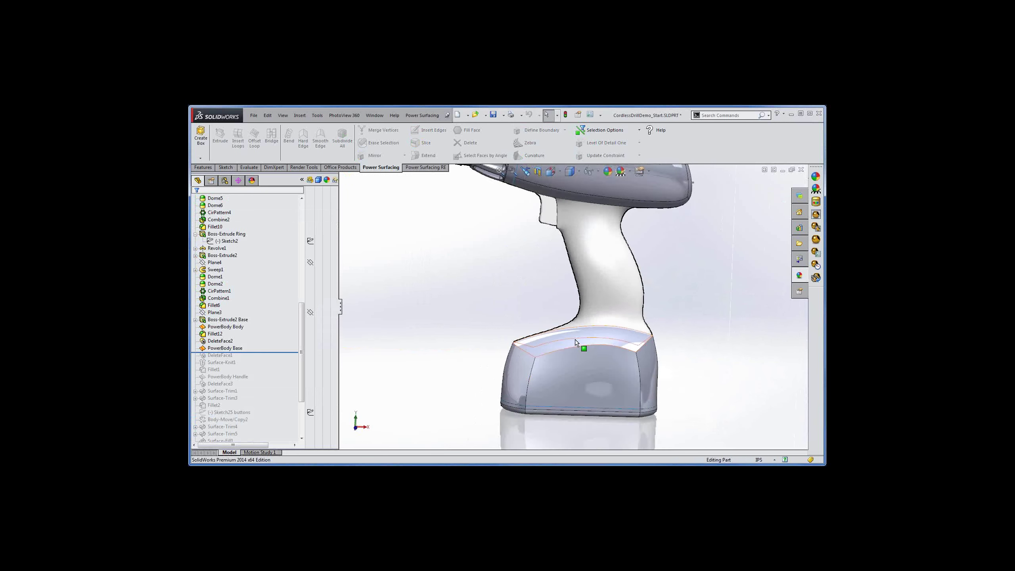
{"action": "middle_click_drag", "start_coordinate": [575, 339], "coordinate": [581, 364], "text": "ctrl"}
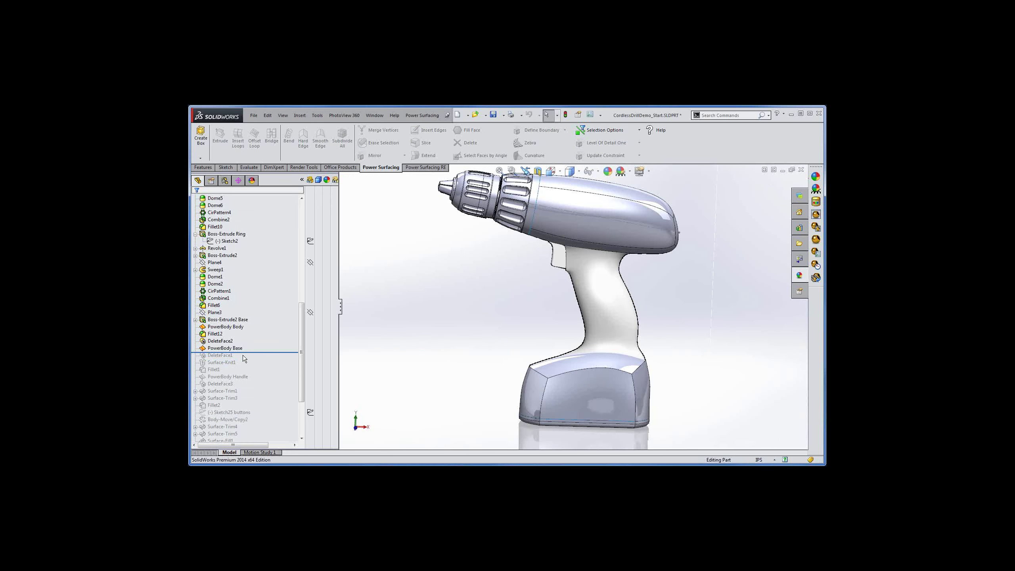
{"action": "left_click_drag", "start_coordinate": [251, 352], "coordinate": [251, 378]}
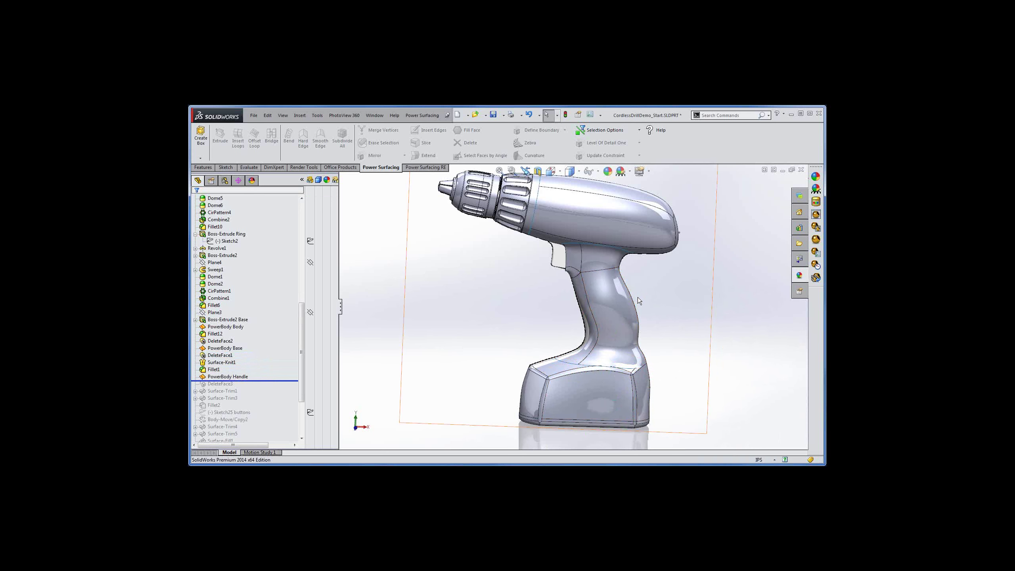
{"action": "left_click", "coordinate": [229, 377]}
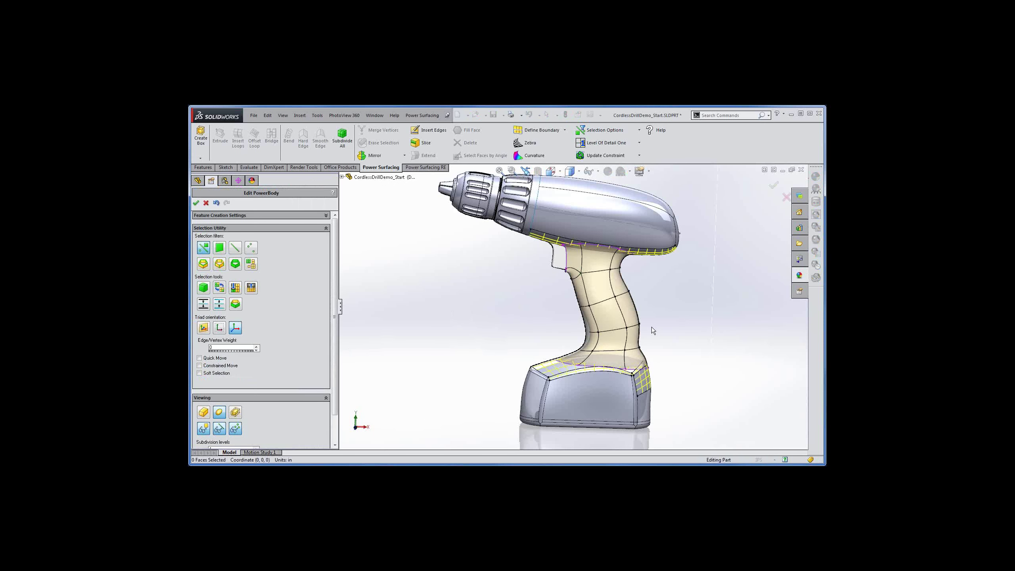
{"action": "middle_click_drag", "start_coordinate": [662, 332], "coordinate": [664, 273]}
{"action": "scroll", "coordinate": [630, 235], "scroll_direction": "down", "scroll_amount": 4}
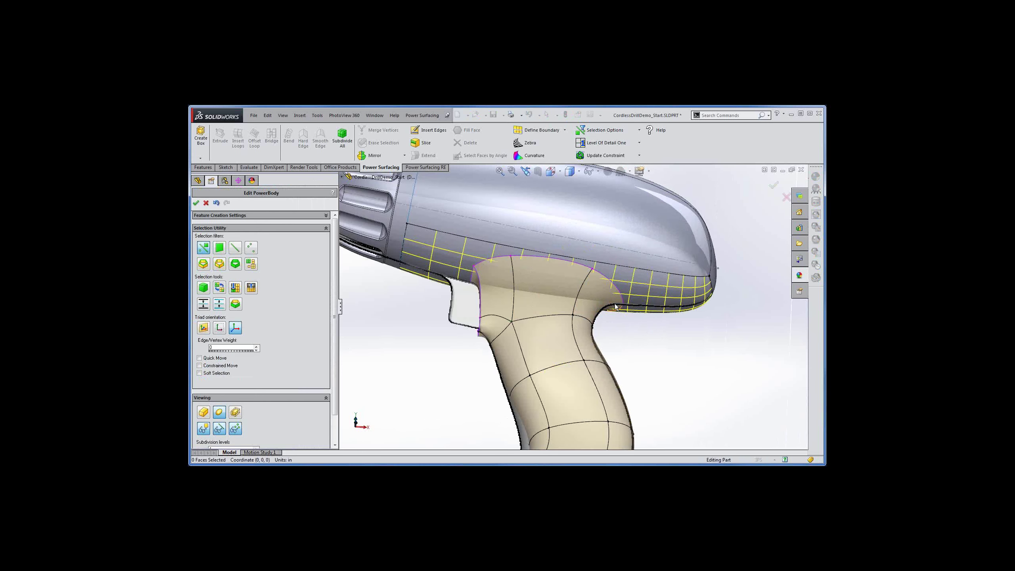
Try shifting the handle's upper rear edge along the underside of the drill body, and undo the move.
{"action": "left_click", "coordinate": [619, 292]}
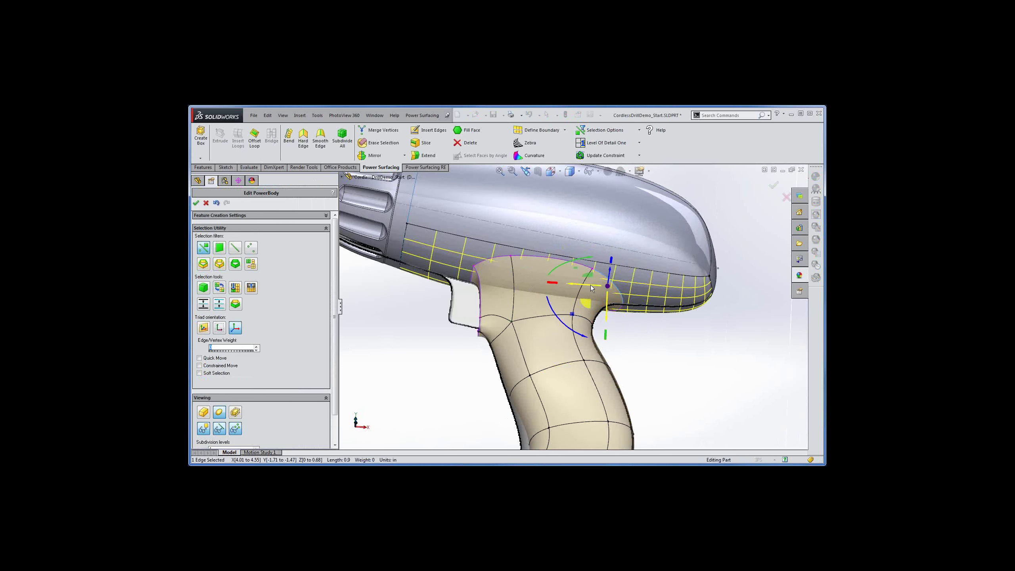
{"action": "left_click", "coordinate": [597, 260]}
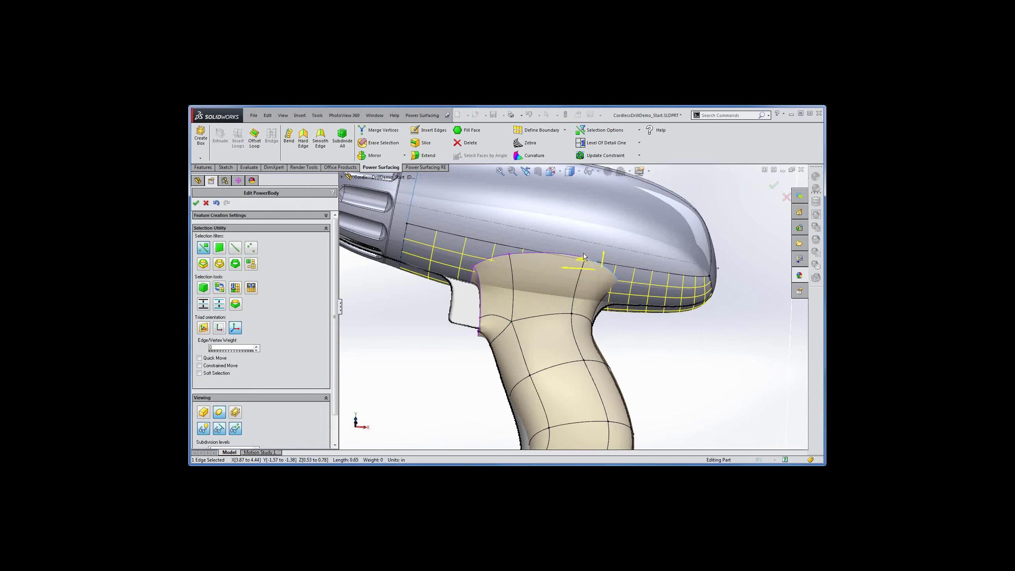
{"action": "left_click_drag", "start_coordinate": [600, 257], "coordinate": [629, 258]}
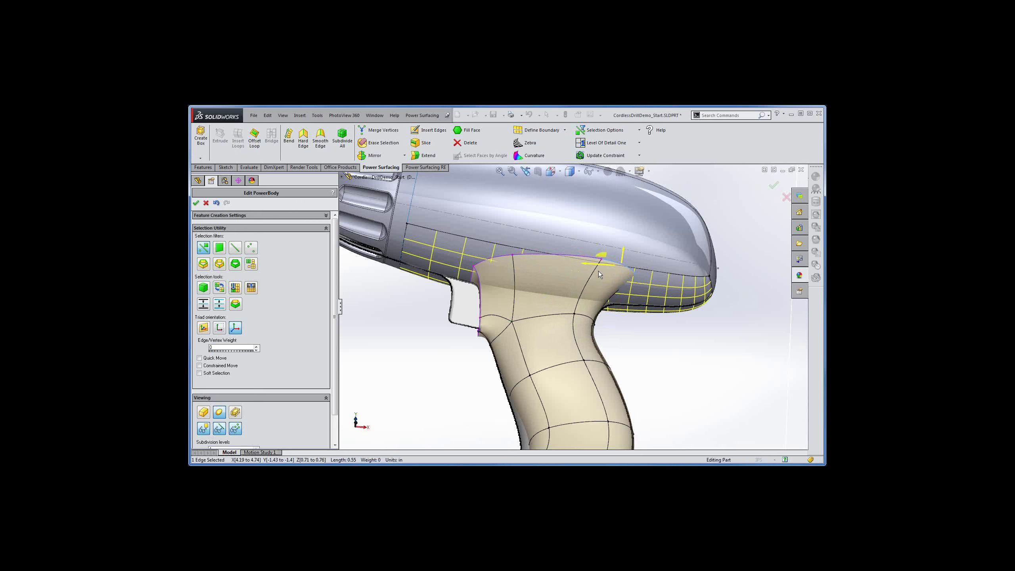
{"action": "mouse_move", "coordinate": [598, 271]}
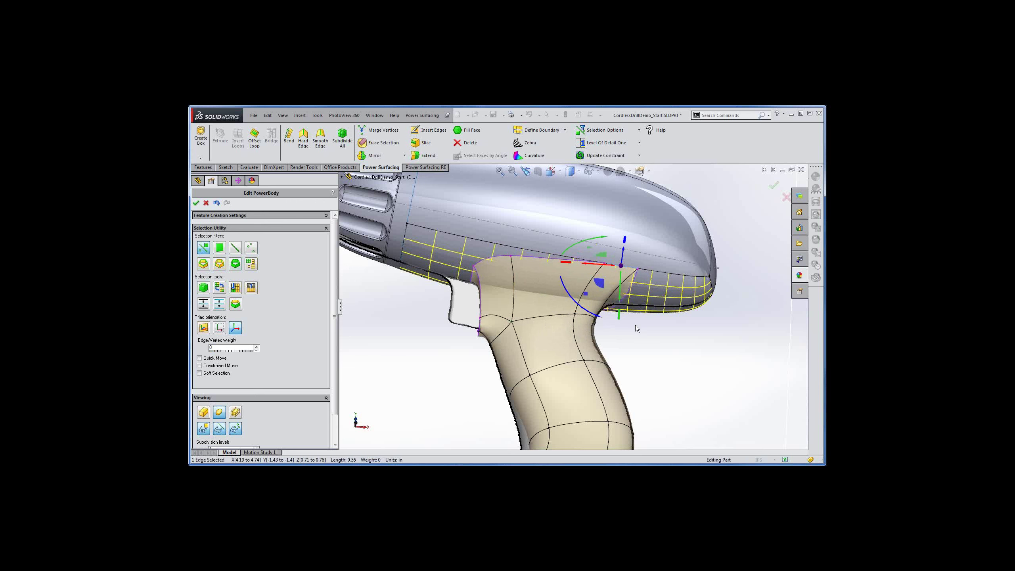
{"action": "key", "text": "ctrl+z"}
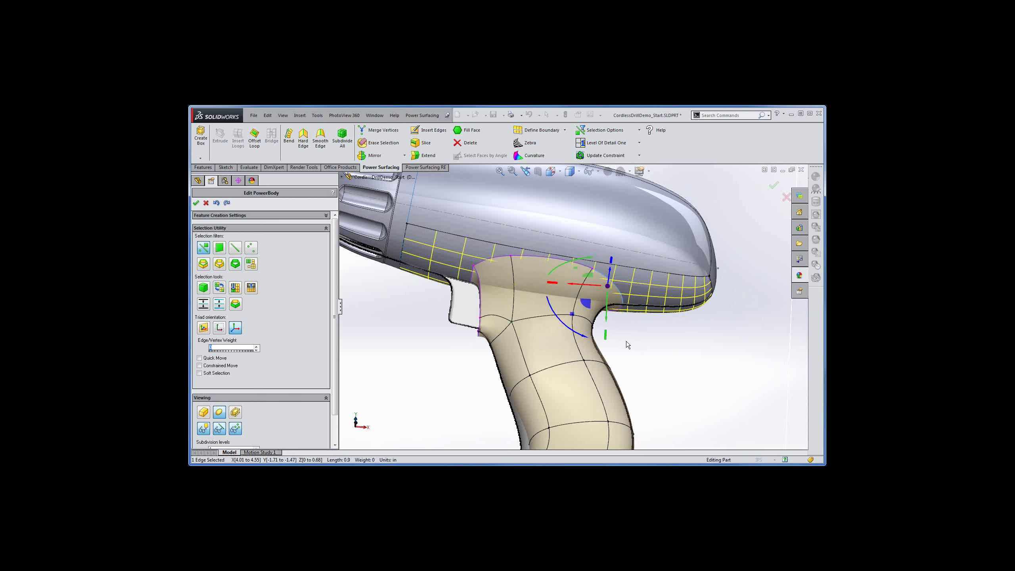
Reposition the vertex at the rear of the handle's lower end to test how the surface follows the base.
{"action": "middle_click_drag", "start_coordinate": [627, 342], "coordinate": [625, 430]}
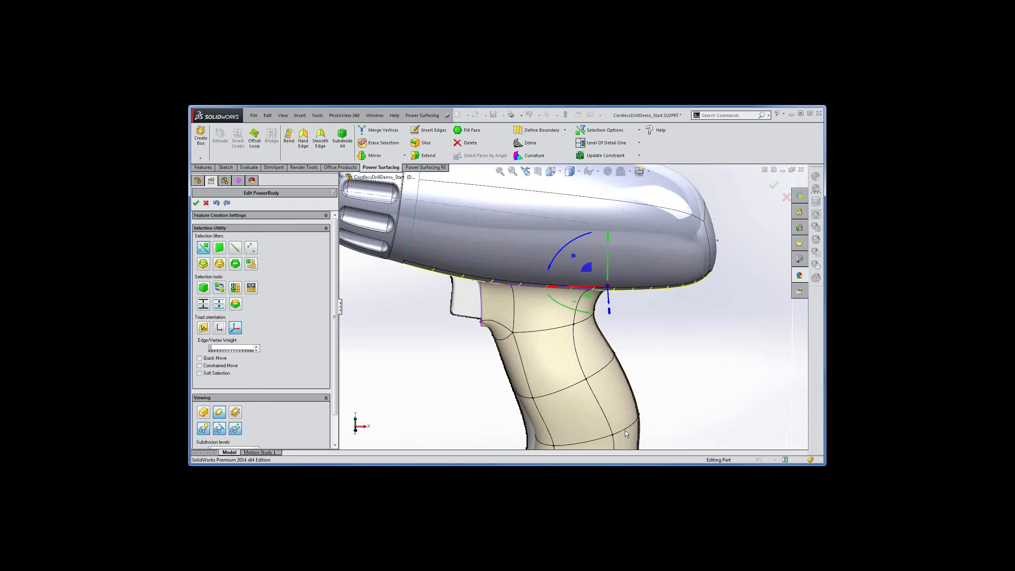
{"action": "middle_click_drag", "start_coordinate": [654, 386], "coordinate": [678, 348]}
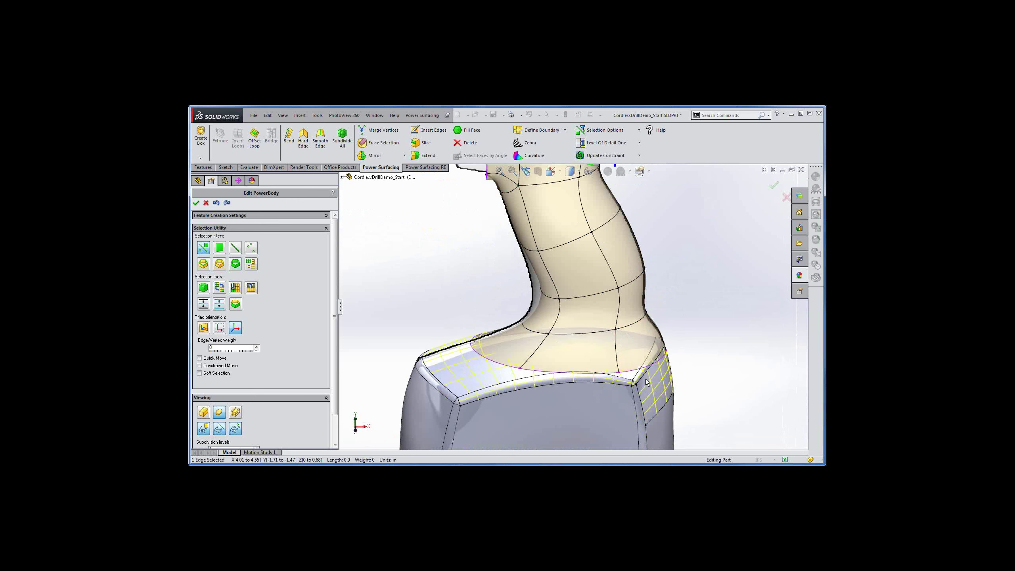
{"action": "middle_click_drag", "start_coordinate": [651, 380], "coordinate": [642, 349]}
{"action": "left_click", "coordinate": [675, 378]}
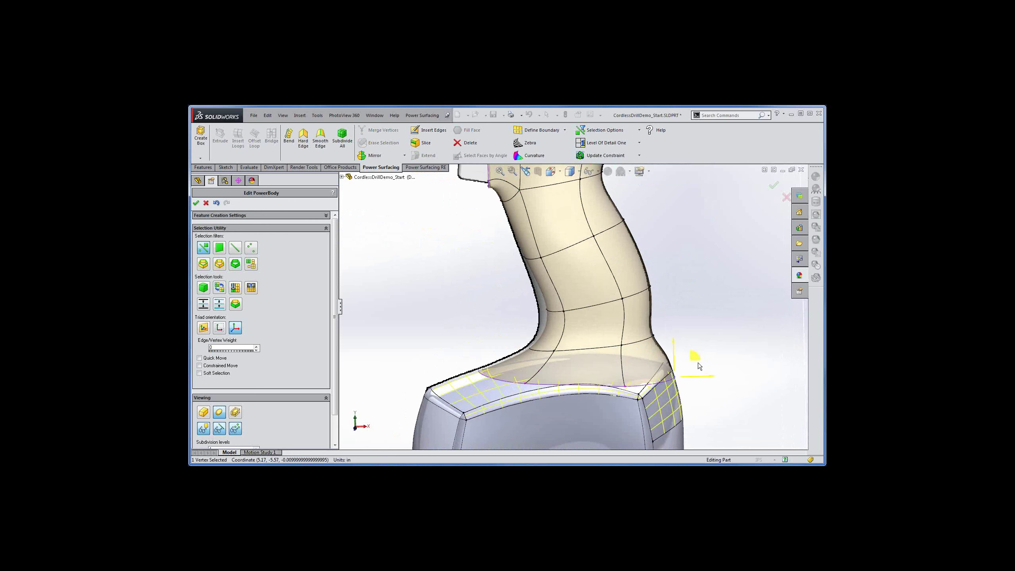
{"action": "left_click_drag", "start_coordinate": [698, 363], "coordinate": [706, 385]}
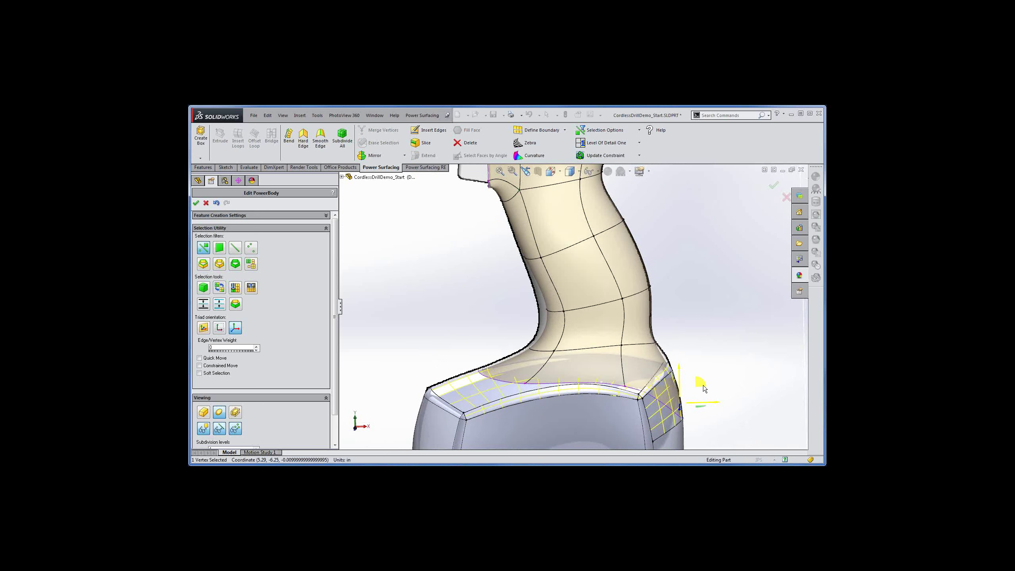
{"action": "mouse_move", "coordinate": [701, 384]}
{"action": "left_mouse_down"}
{"action": "mouse_move", "coordinate": [687, 341]}
{"action": "mouse_move", "coordinate": [717, 385]}
{"action": "left_mouse_up"}
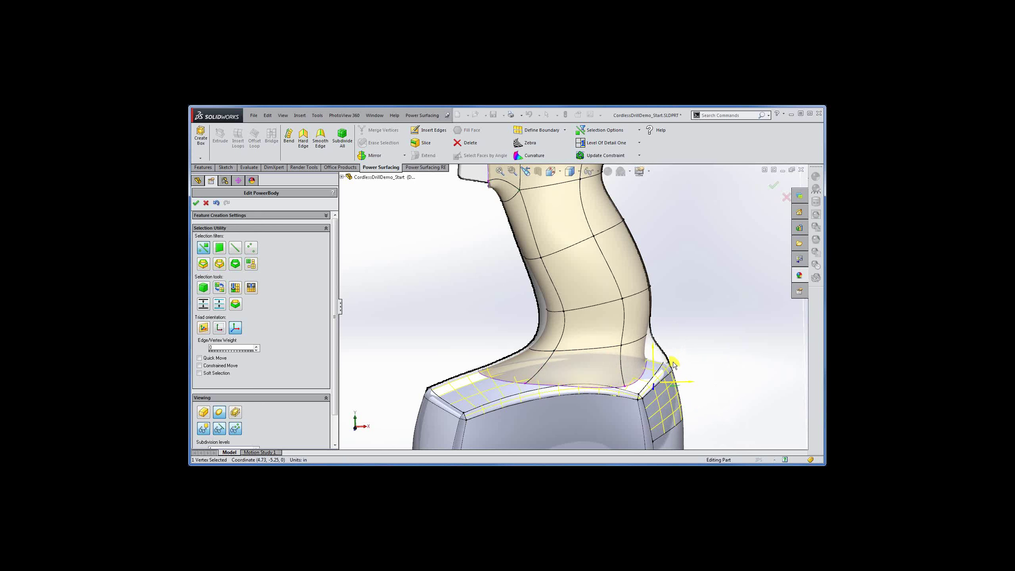
{"action": "left_click_drag", "start_coordinate": [681, 364], "coordinate": [702, 386]}
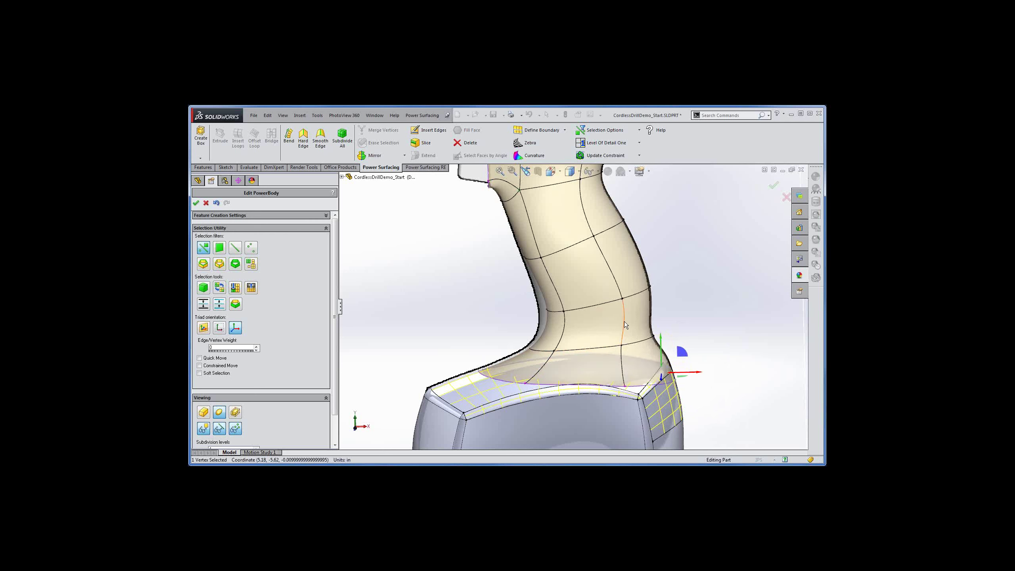
Override the tangency of the ring of faces joining the handle to the base with an angle of 20 degrees.
{"action": "middle_click_drag", "start_coordinate": [684, 273], "coordinate": [660, 320]}
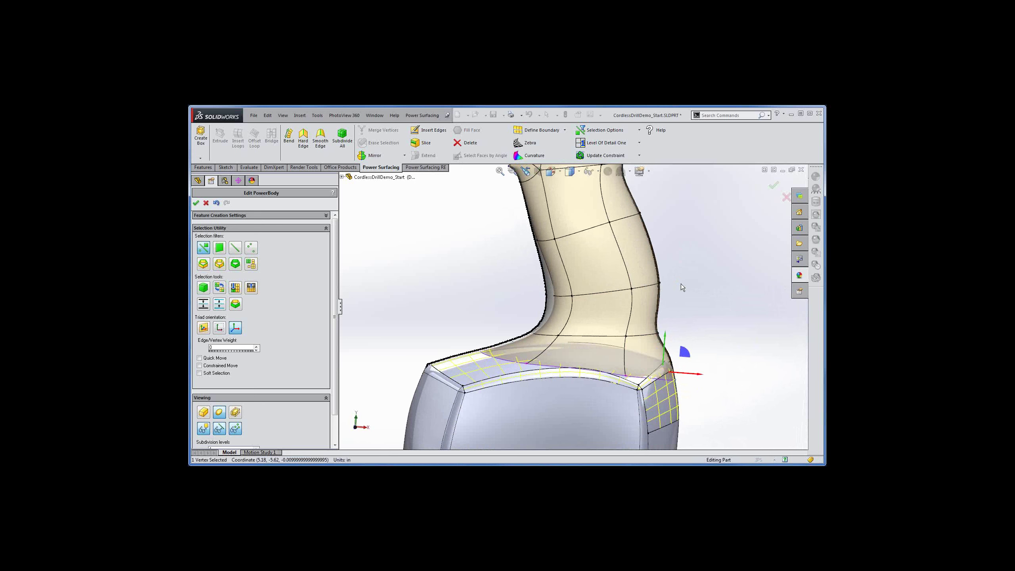
{"action": "left_click", "coordinate": [631, 348]}
{"action": "double_click", "coordinate": [631, 348]}
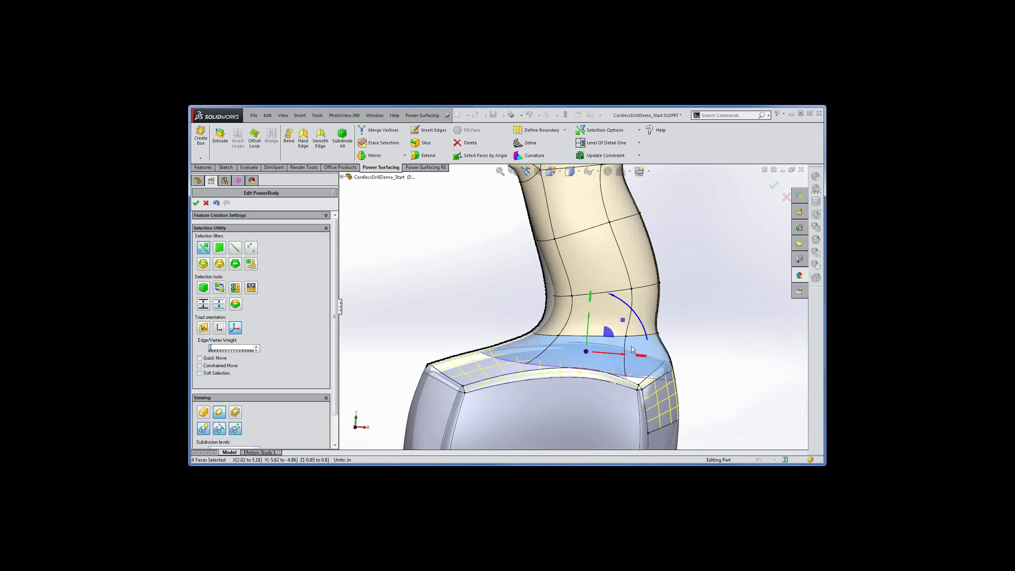
{"action": "left_click", "coordinate": [640, 157]}
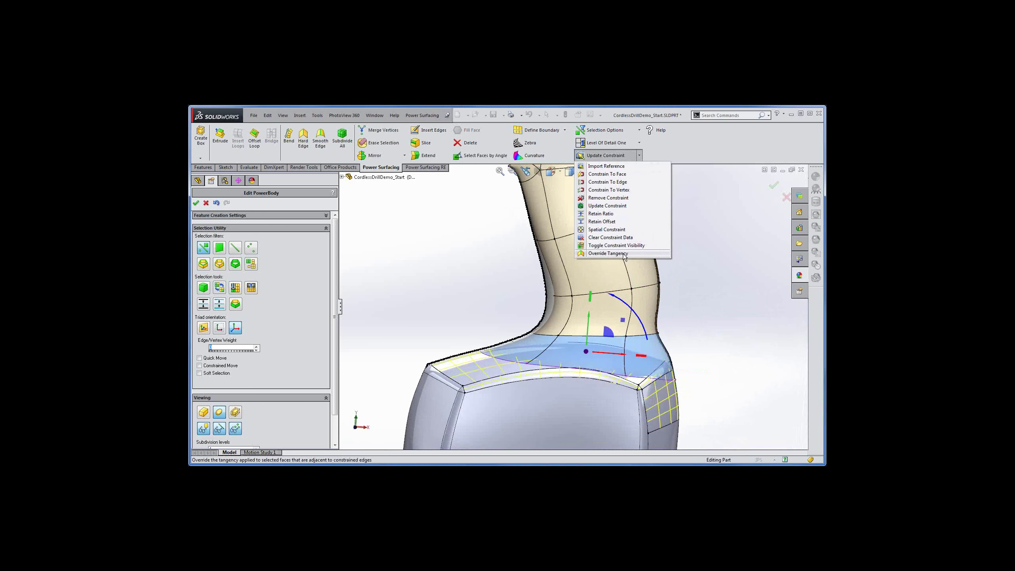
{"action": "left_click", "coordinate": [608, 254]}
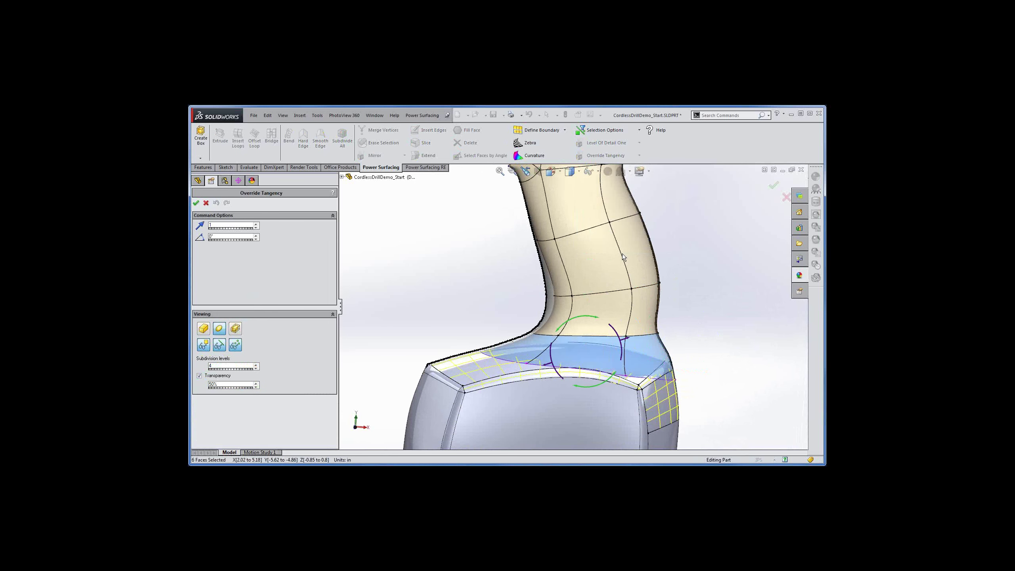
{"action": "double_click", "coordinate": [227, 238]}
{"action": "type", "text": "20"}
{"action": "key", "text": "Return"}
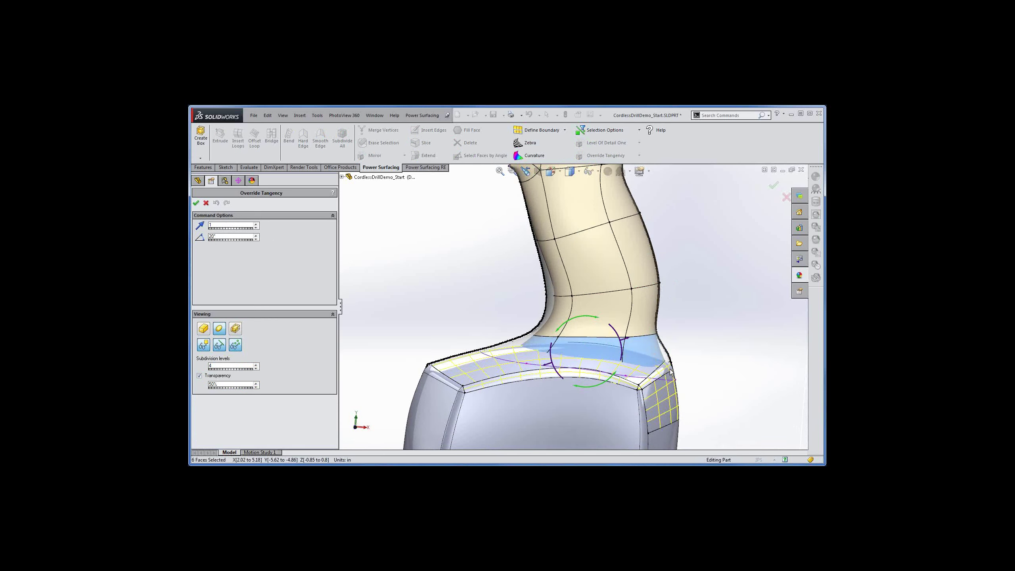
Set the tangency override on the handle-to-base faces to an angle of -20 degrees and a strength of 1.5.
{"action": "left_click", "coordinate": [199, 238]}
{"action": "type", "text": "-20"}
{"action": "key", "text": "Return"}
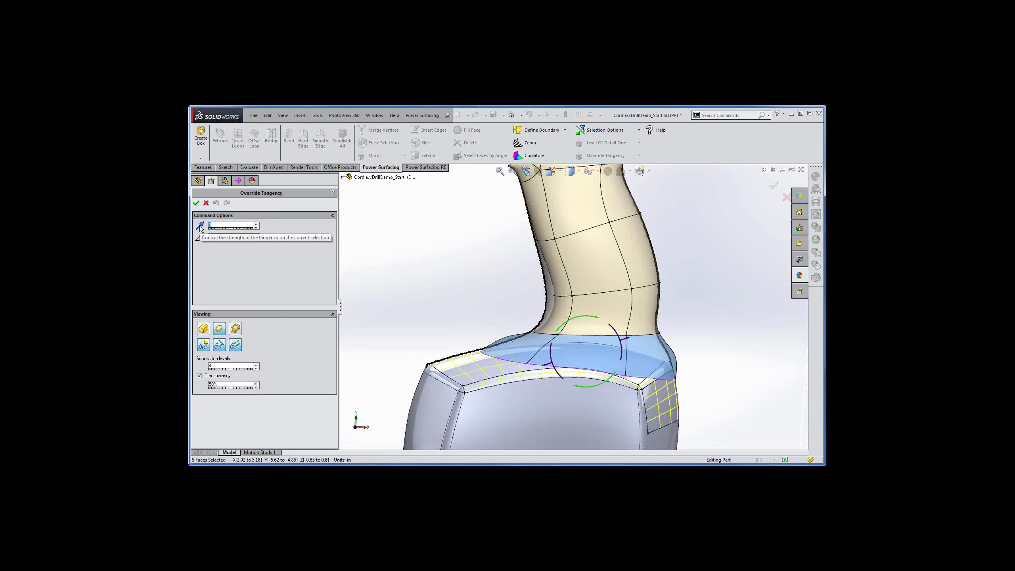
{"action": "type", "text": "1.5"}
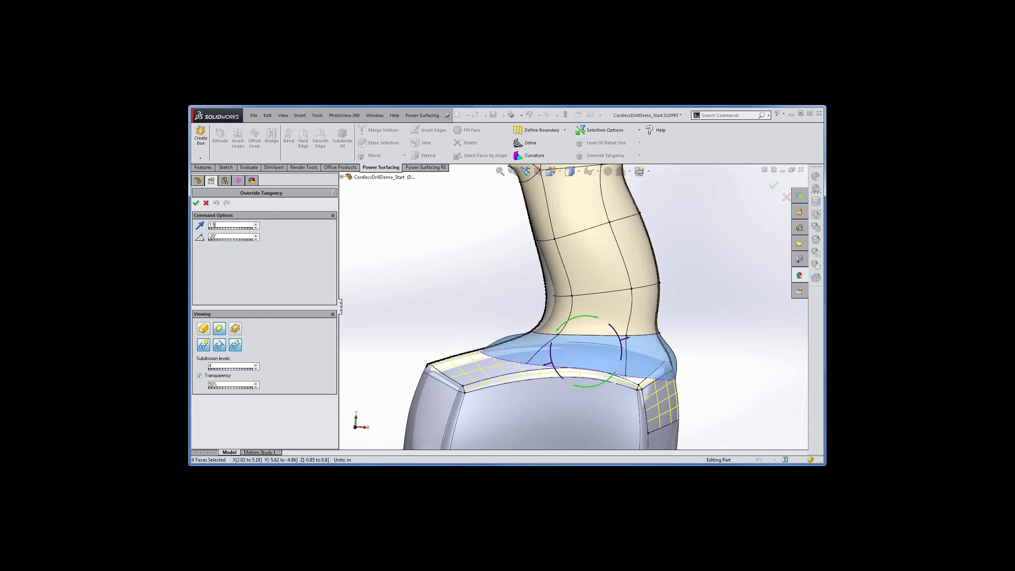
{"action": "key", "text": "Return"}
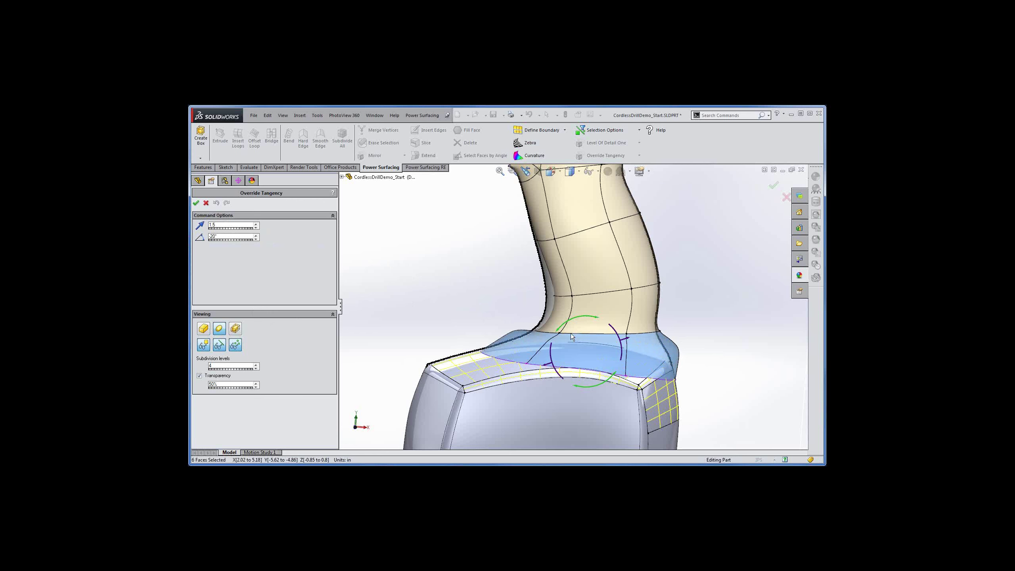
{"action": "middle_click_drag", "start_coordinate": [471, 289], "coordinate": [470, 274]}
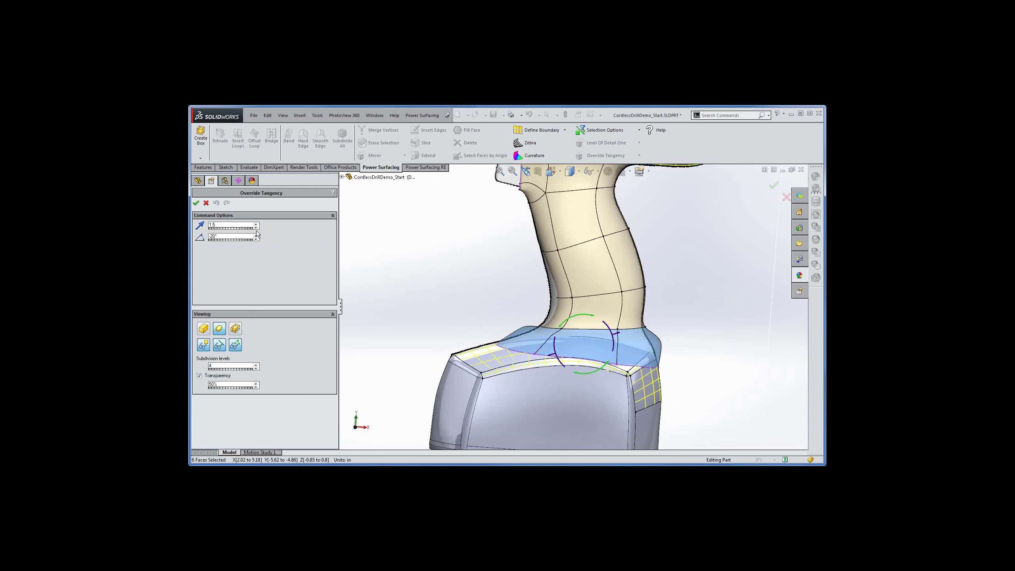
{"action": "key", "text": "Return"}
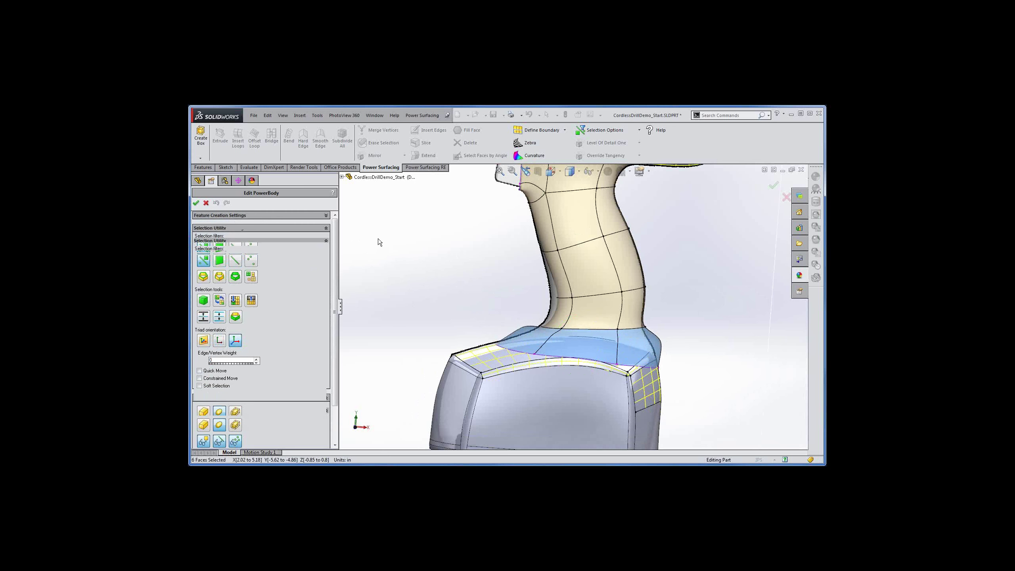
Cancel editing the handle PowerBody and discard all changes made to its mesh.
{"action": "left_click", "coordinate": [206, 203]}
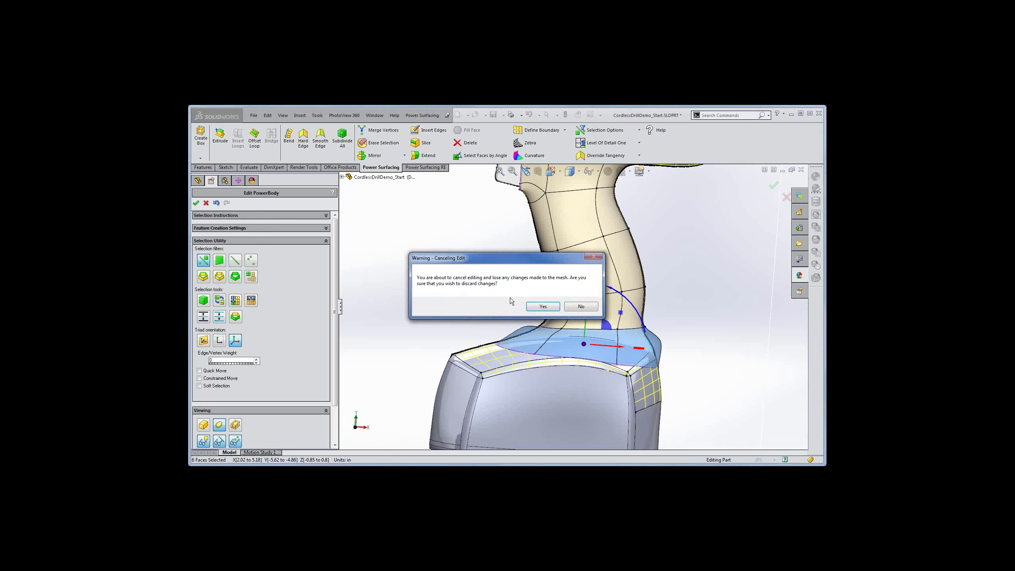
{"action": "left_click", "coordinate": [544, 306]}
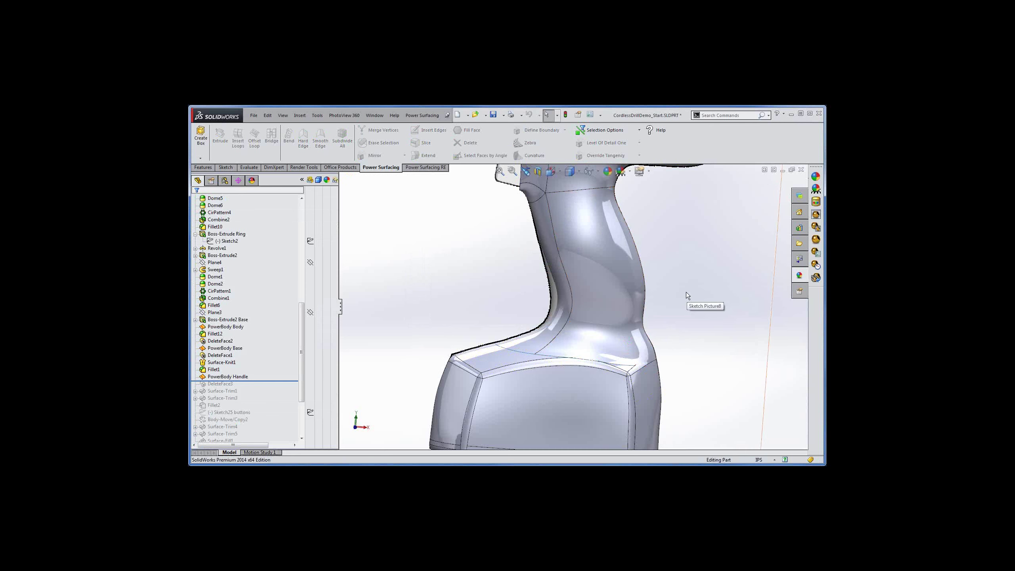
{"action": "scroll", "coordinate": [657, 283], "scroll_direction": "up", "scroll_amount": 5}
{"action": "mouse_move", "coordinate": [657, 284]}
{"action": "middle_mouse_down"}
{"action": "mouse_move", "coordinate": [661, 252]}
{"action": "mouse_move", "coordinate": [658, 283]}
{"action": "middle_mouse_up"}
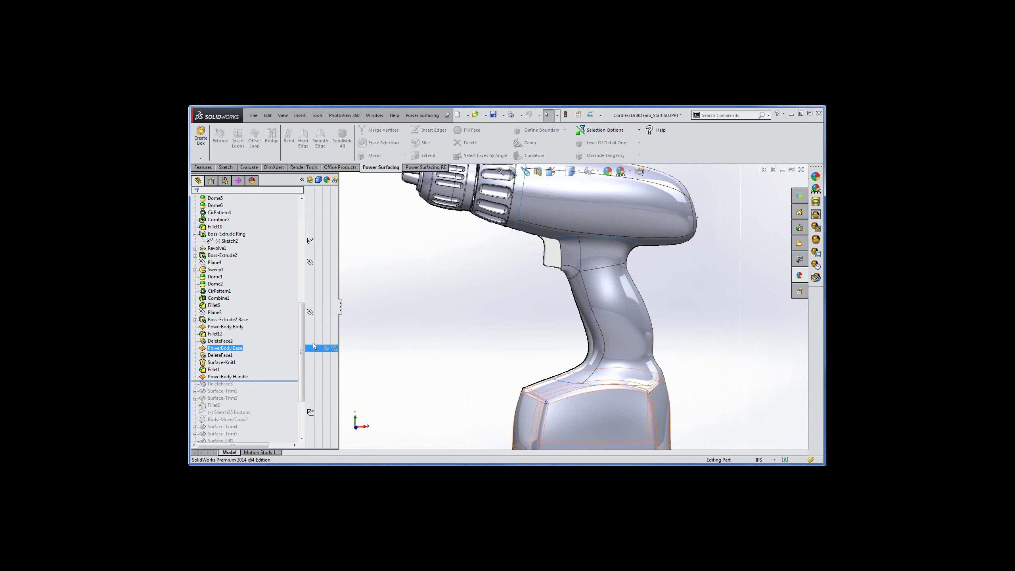
Roll the feature history forward from PowerBody Handle to just after Surface-Knit2.
{"action": "left_click_drag", "start_coordinate": [301, 329], "coordinate": [301, 364]}
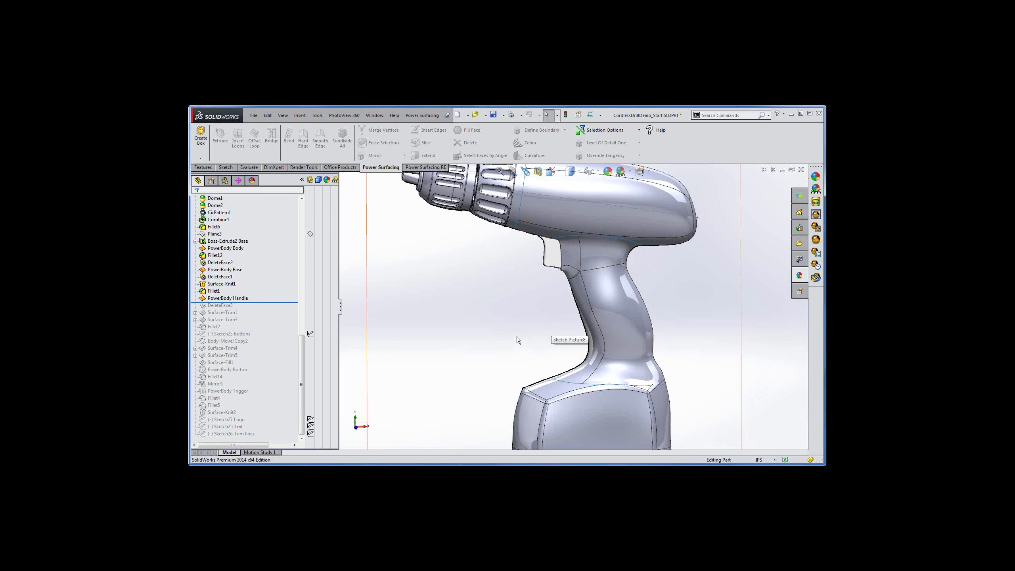
{"action": "key", "text": "f"}
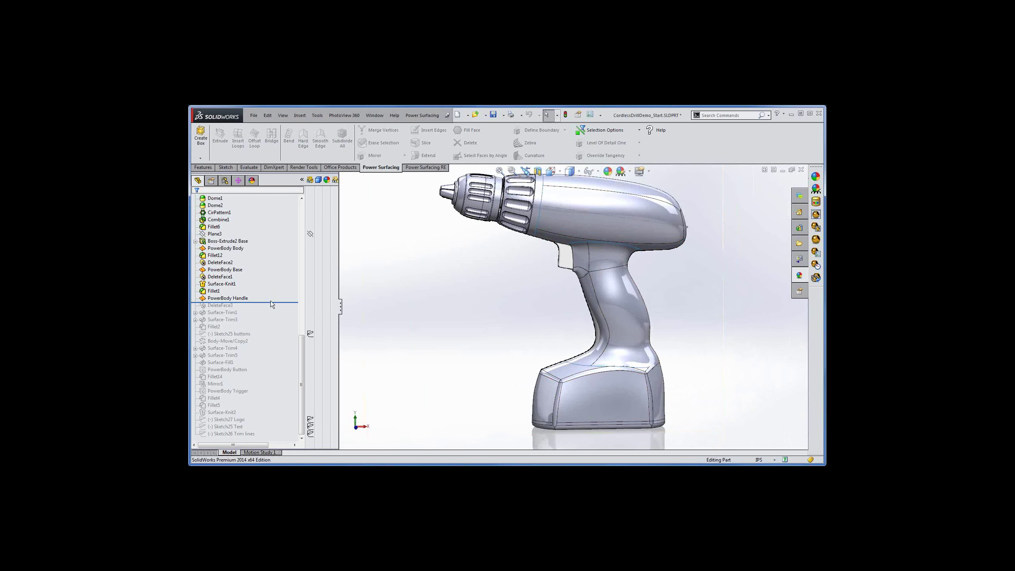
{"action": "left_click_drag", "start_coordinate": [271, 302], "coordinate": [277, 417]}
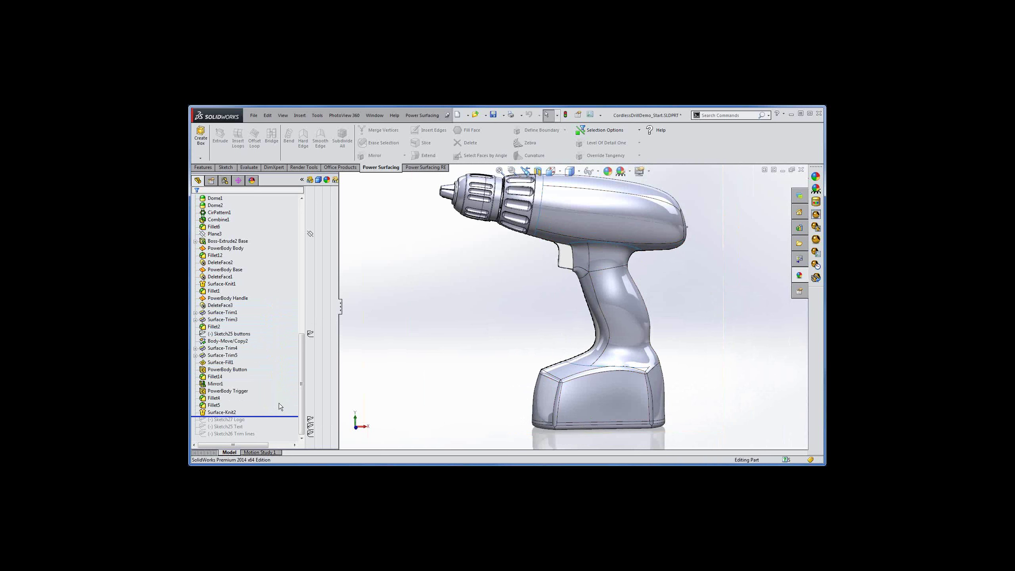
{"action": "mouse_move", "coordinate": [500, 319]}
{"action": "middle_mouse_down"}
{"action": "mouse_move", "coordinate": [537, 309]}
{"action": "mouse_move", "coordinate": [491, 336]}
{"action": "mouse_move", "coordinate": [497, 318]}
{"action": "mouse_move", "coordinate": [478, 306]}
{"action": "mouse_move", "coordinate": [485, 311]}
{"action": "middle_mouse_up"}
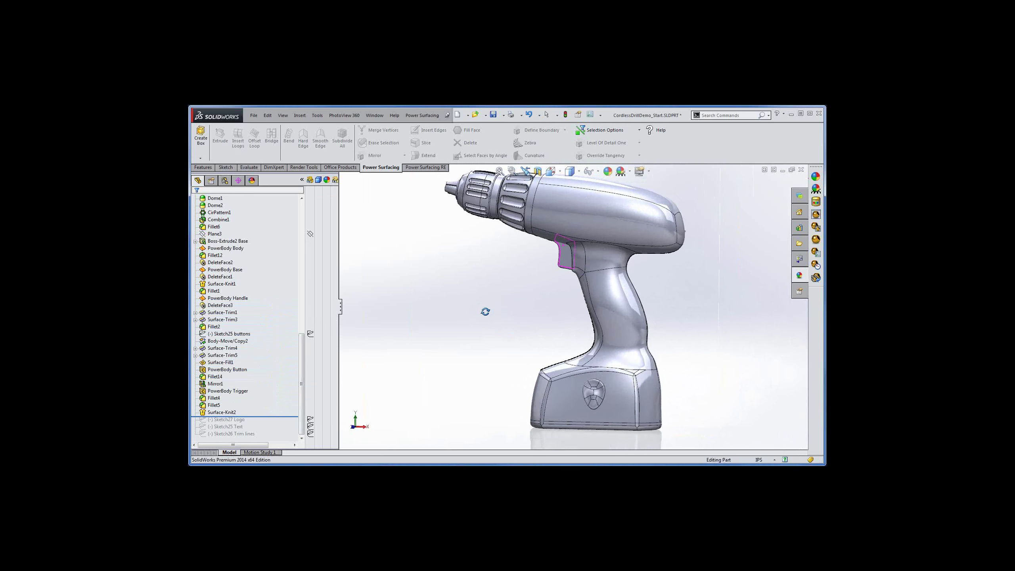
Examine the drill's interior in a section view through the Front Plane, and close the section without keeping it.
{"action": "left_click", "coordinate": [539, 172]}
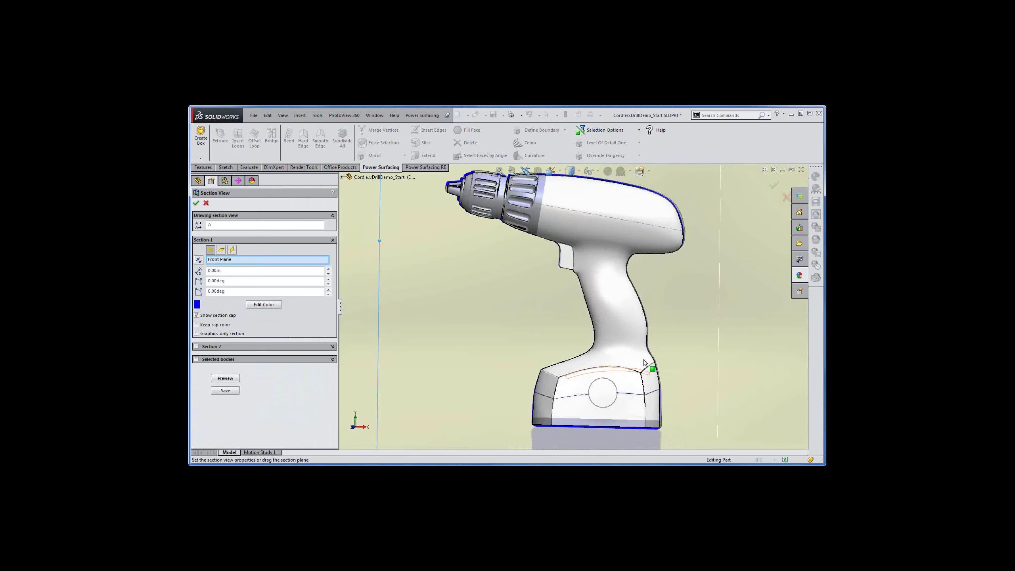
{"action": "middle_click_drag", "start_coordinate": [666, 334], "coordinate": [642, 331]}
{"action": "key", "text": "Escape"}
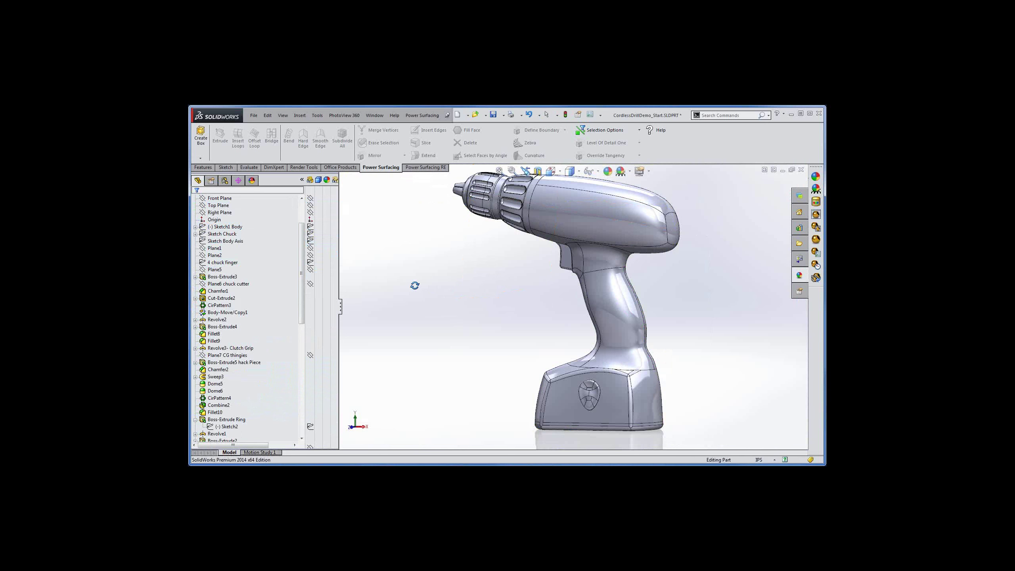
{"action": "left_click", "coordinate": [538, 172]}
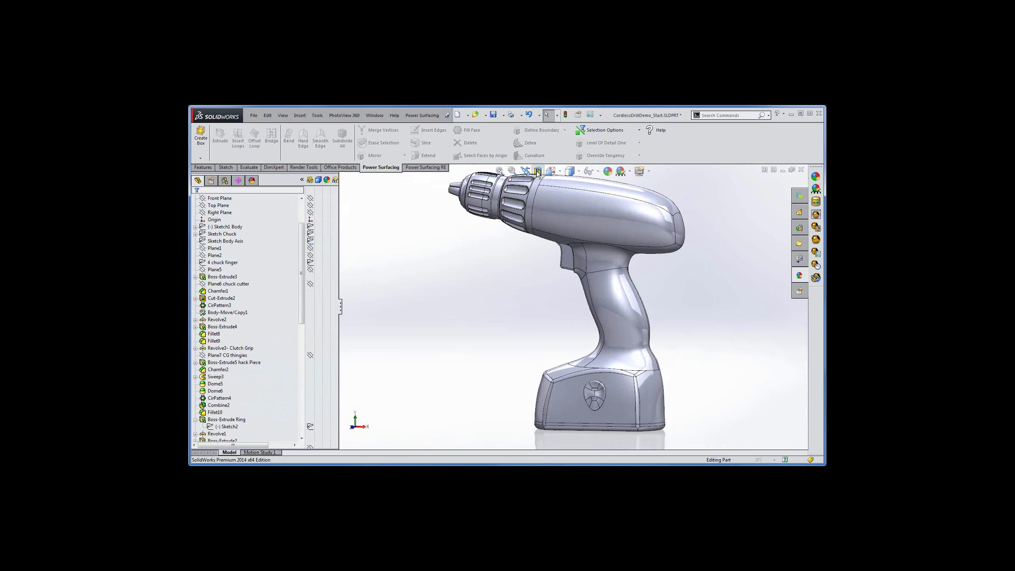
{"action": "middle_click_drag", "start_coordinate": [522, 316], "coordinate": [583, 301]}
{"action": "key", "text": "ctrl+1"}
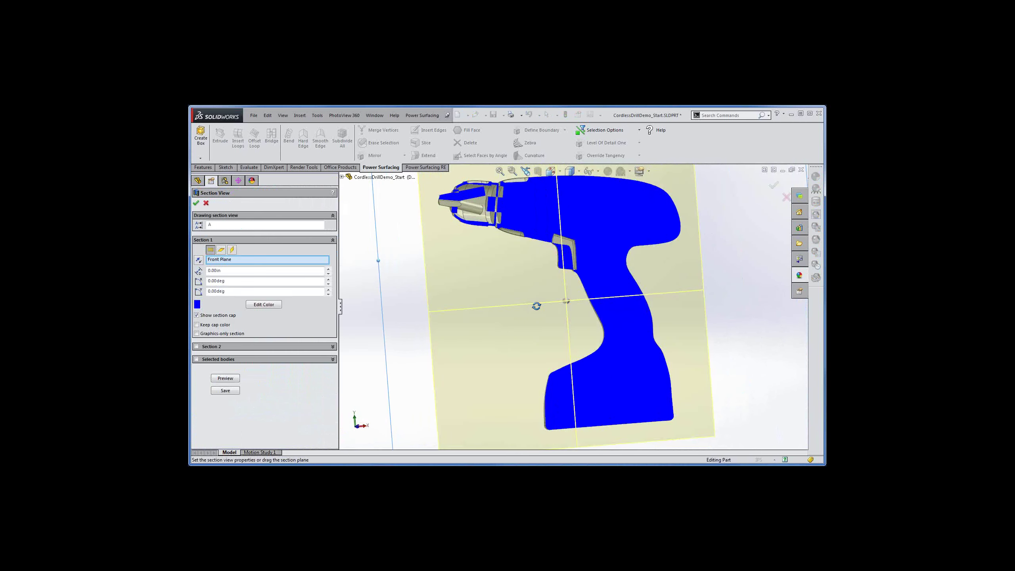
{"action": "left_click", "coordinate": [205, 203]}
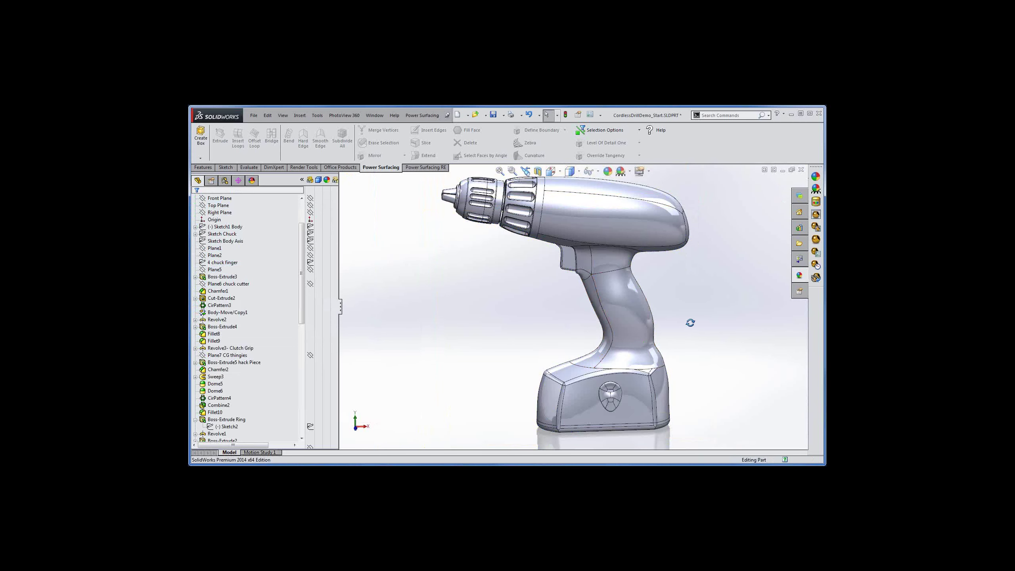
Roll the feature history forward to the end, past the Logo, Text and Trim lines sketches.
{"action": "mouse_move", "coordinate": [691, 323]}
{"action": "middle_mouse_down"}
{"action": "mouse_move", "coordinate": [662, 322]}
{"action": "mouse_move", "coordinate": [676, 333]}
{"action": "middle_mouse_up"}
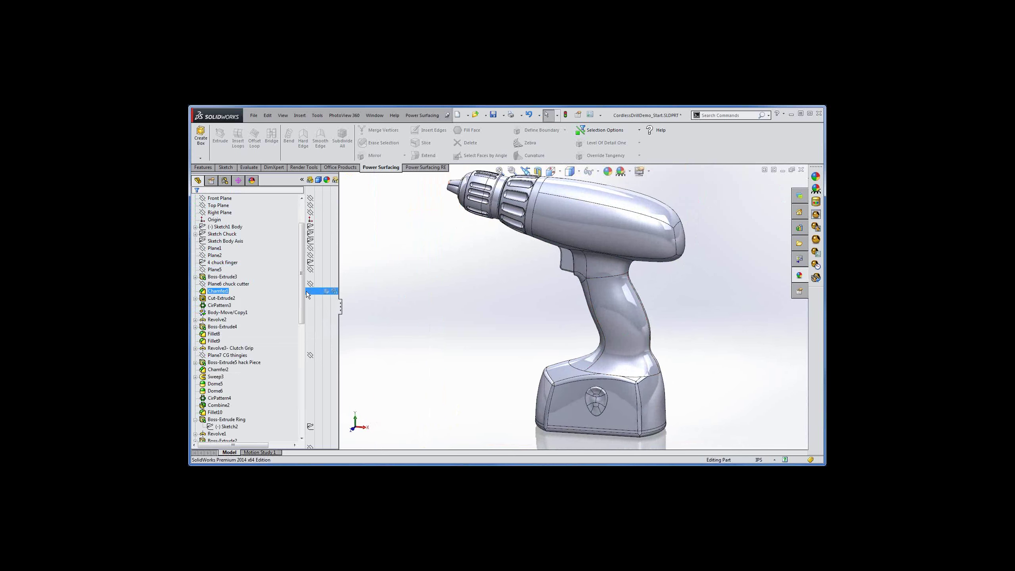
{"action": "mouse_move", "coordinate": [302, 300]}
{"action": "left_mouse_down"}
{"action": "mouse_move", "coordinate": [303, 410]}
{"action": "mouse_move", "coordinate": [266, 438]}
{"action": "left_mouse_up"}
{"action": "left_click", "coordinate": [248, 434]}
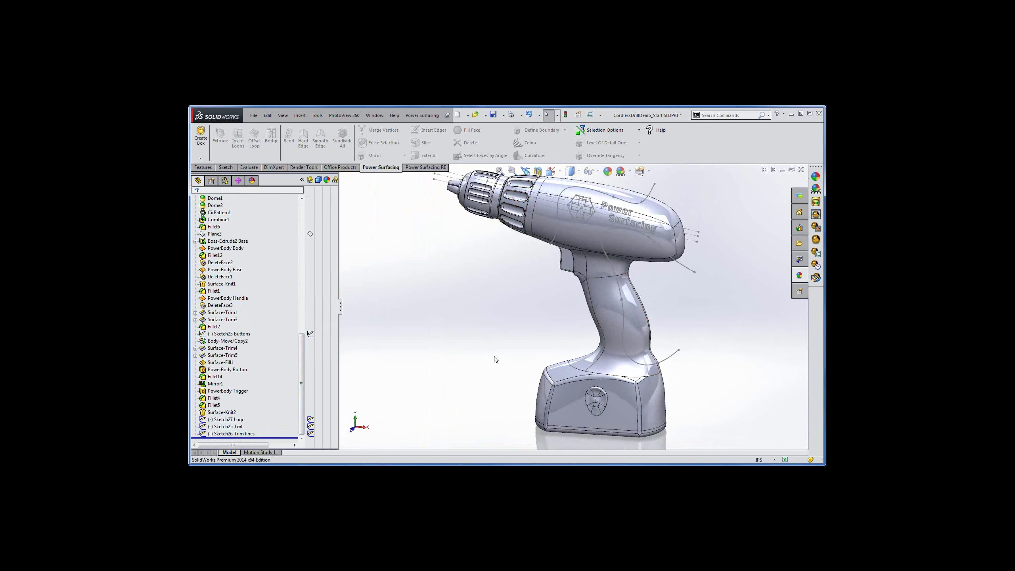
Roll the feature history back to just after Surface-Knit2 and open PowerBody Handle for editing in the Front view.
{"action": "mouse_move", "coordinate": [494, 356]}
{"action": "middle_mouse_down"}
{"action": "mouse_move", "coordinate": [501, 328]}
{"action": "mouse_move", "coordinate": [508, 340]}
{"action": "mouse_move", "coordinate": [497, 359]}
{"action": "middle_mouse_up"}
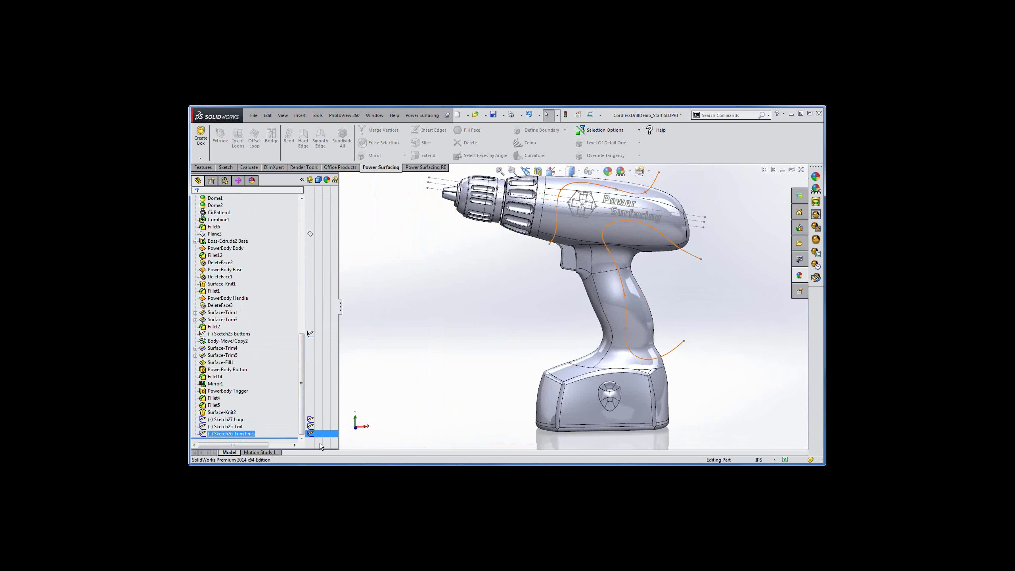
{"action": "left_click_drag", "start_coordinate": [274, 438], "coordinate": [271, 417]}
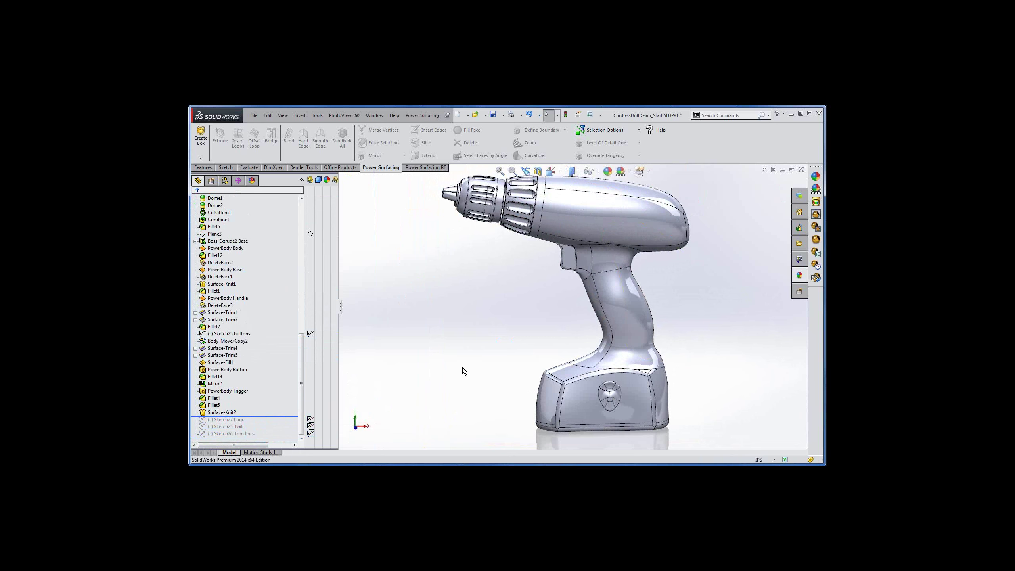
{"action": "left_click", "coordinate": [228, 298]}
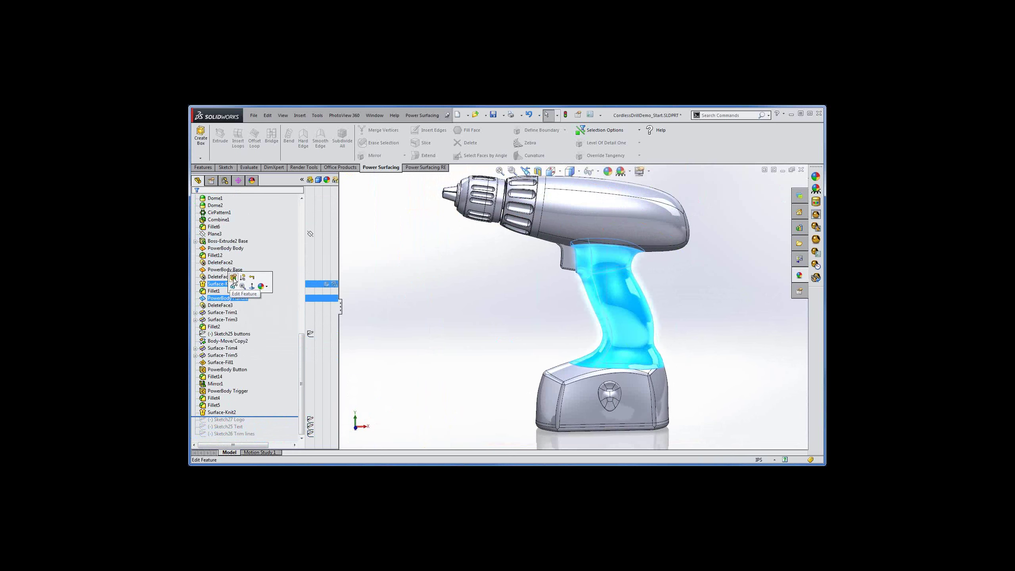
{"action": "left_click", "coordinate": [233, 279]}
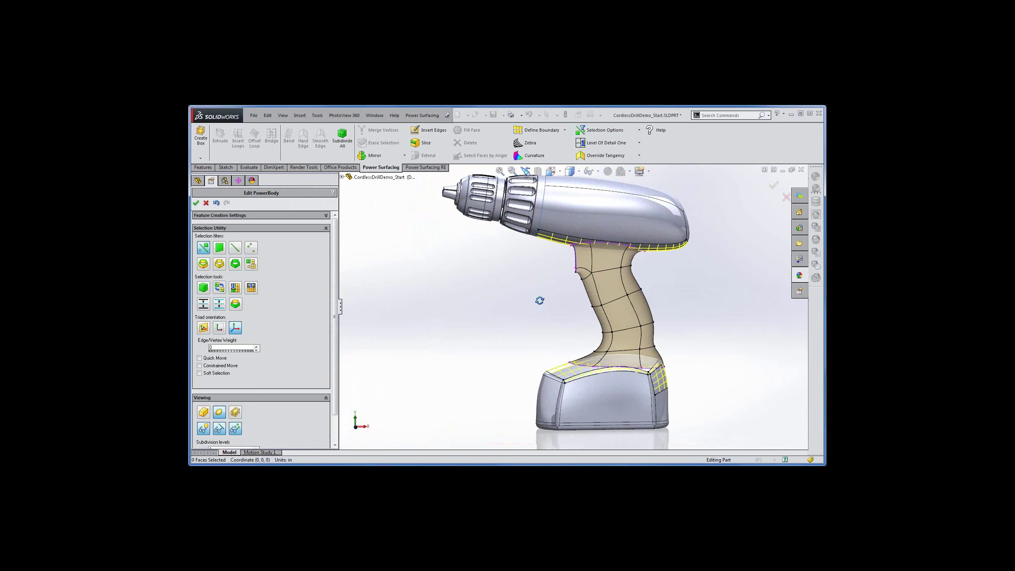
{"action": "left_click", "coordinate": [561, 171]}
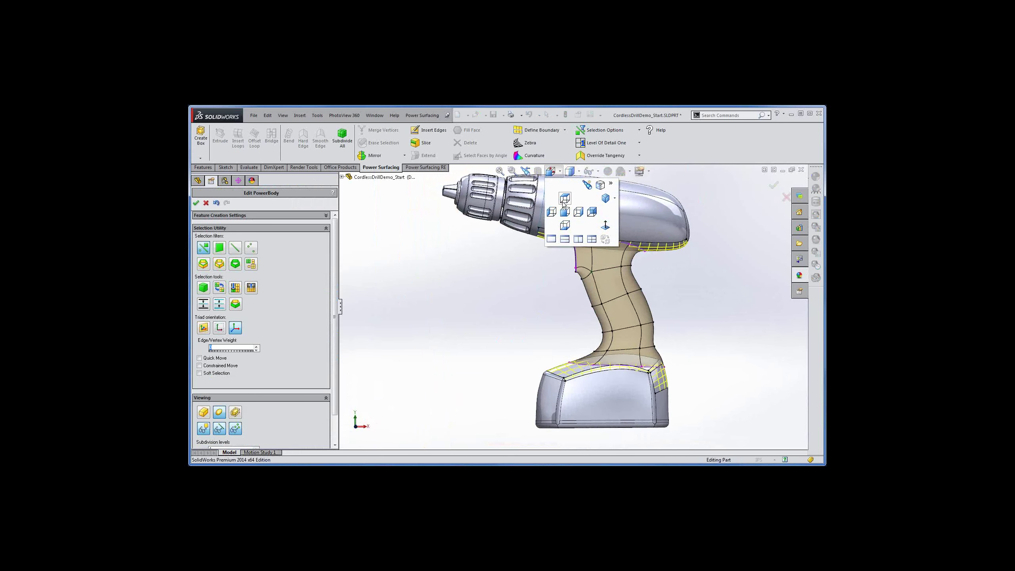
{"action": "left_click", "coordinate": [563, 214]}
{"action": "scroll", "coordinate": [570, 316], "scroll_direction": "down", "scroll_amount": 3}
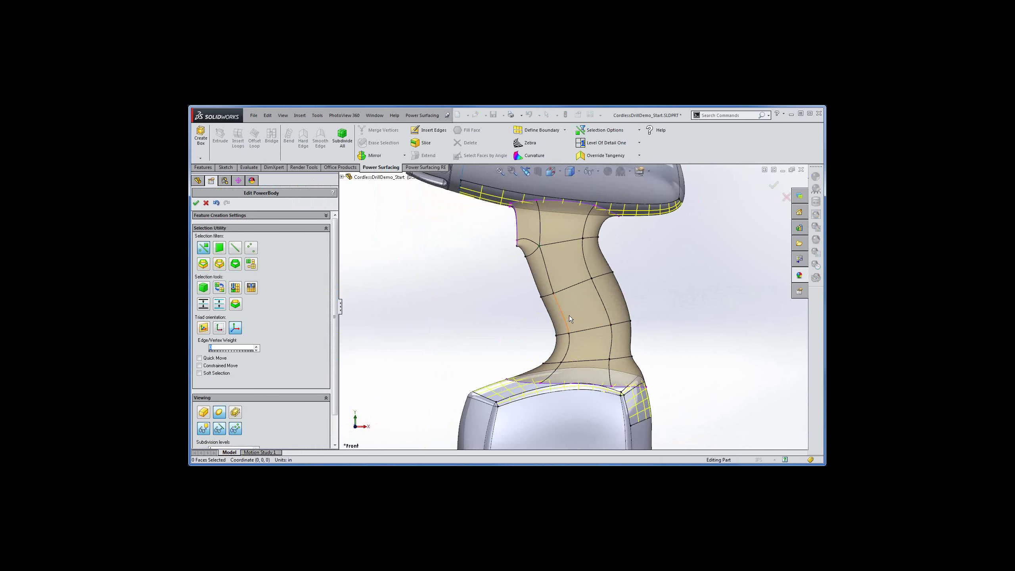
Switch the handle mesh to Level Of Detail Two and pull two groups of front vertices outward to form finger grips.
{"action": "left_click", "coordinate": [640, 142]}
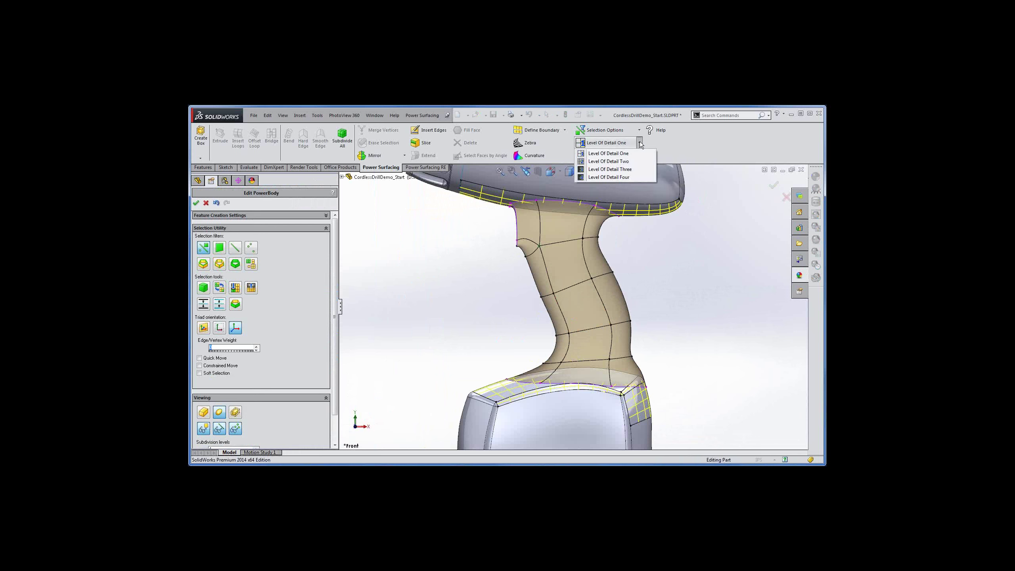
{"action": "left_click", "coordinate": [616, 161]}
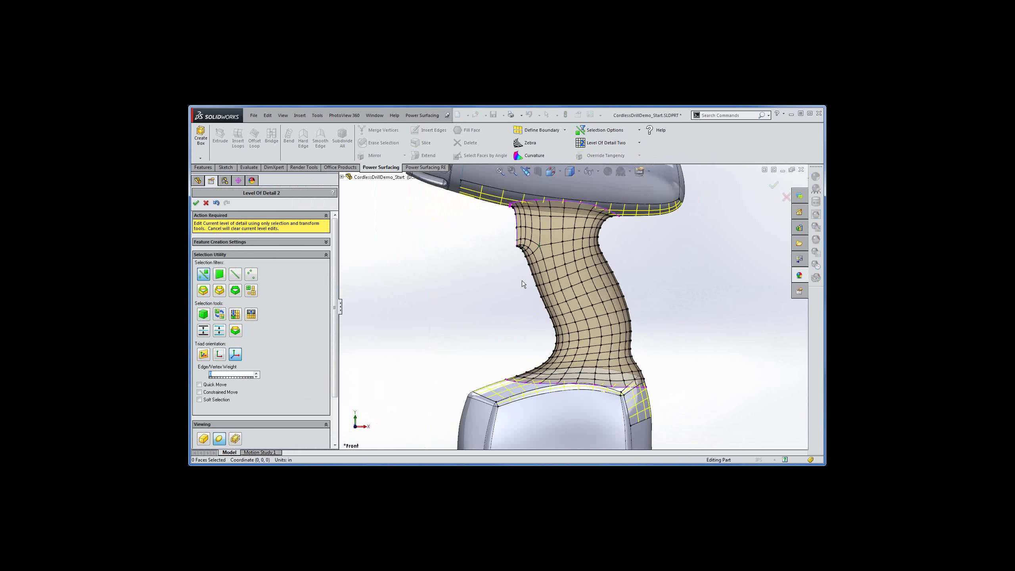
{"action": "right_click", "coordinate": [523, 280]}
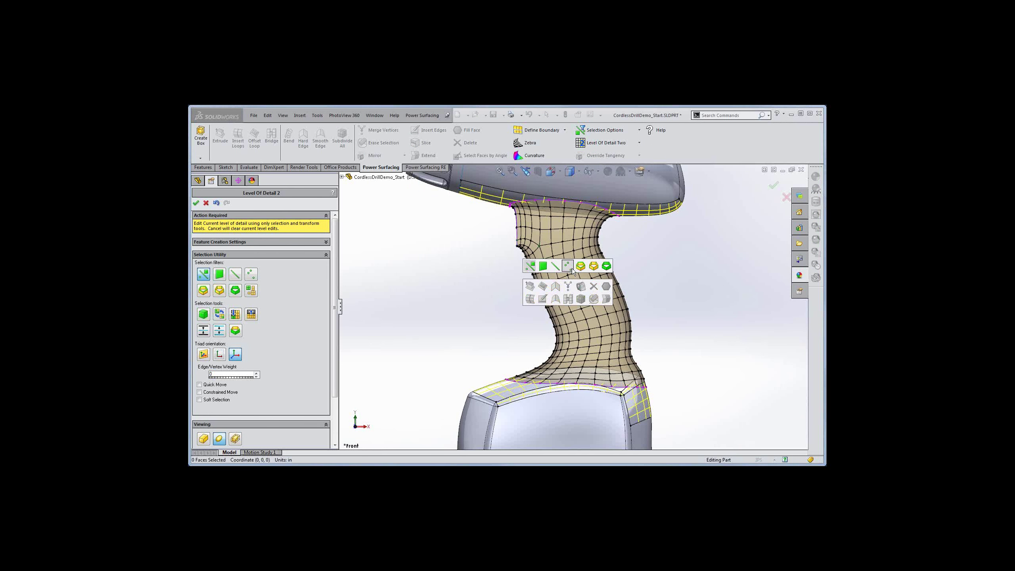
{"action": "left_click", "coordinate": [530, 267]}
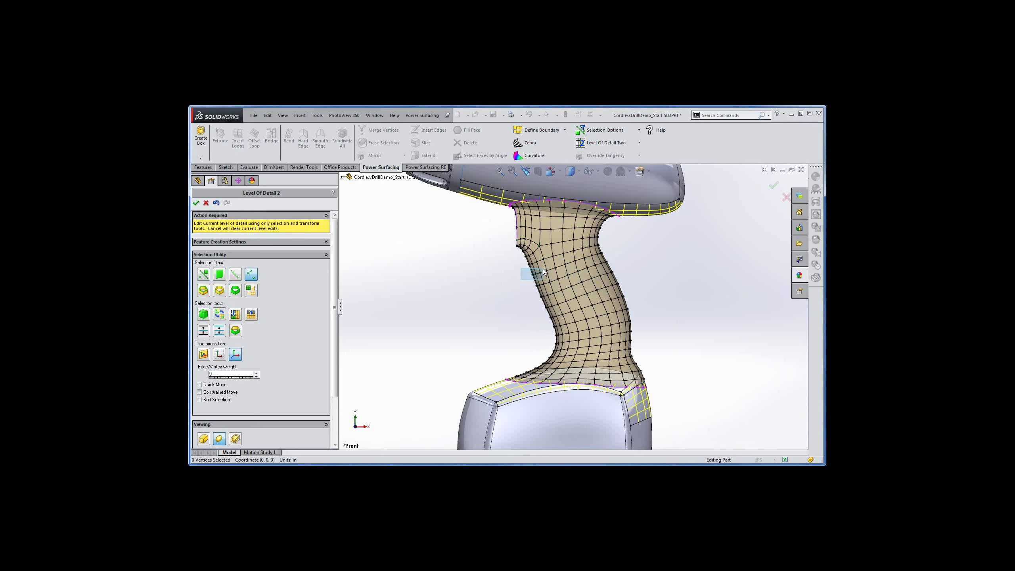
{"action": "left_click_drag", "start_coordinate": [543, 269], "coordinate": [542, 268]}
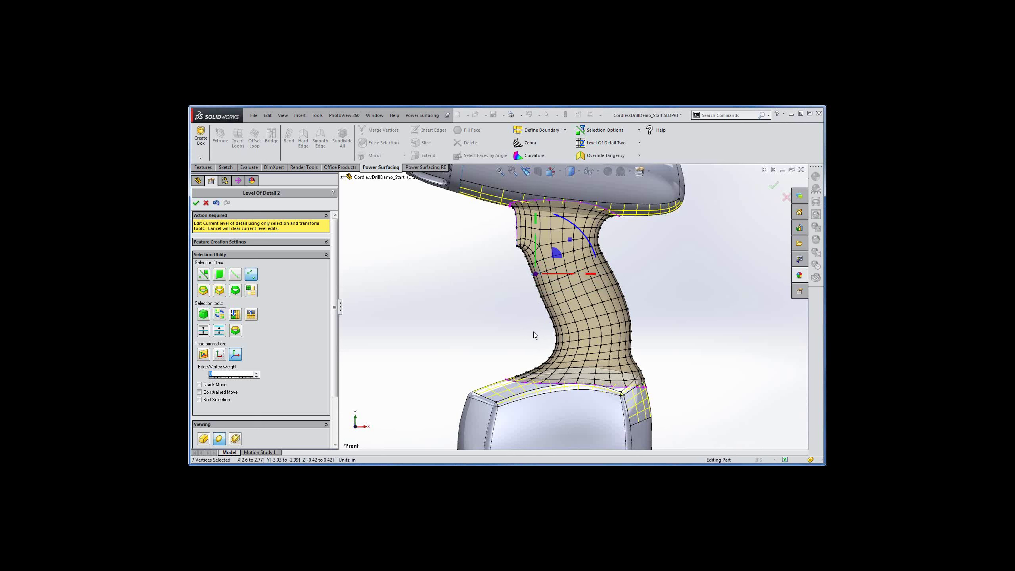
{"action": "left_click", "coordinate": [537, 315]}
{"action": "left_click_drag", "start_coordinate": [555, 305], "coordinate": [551, 276], "text": "ctrl"}
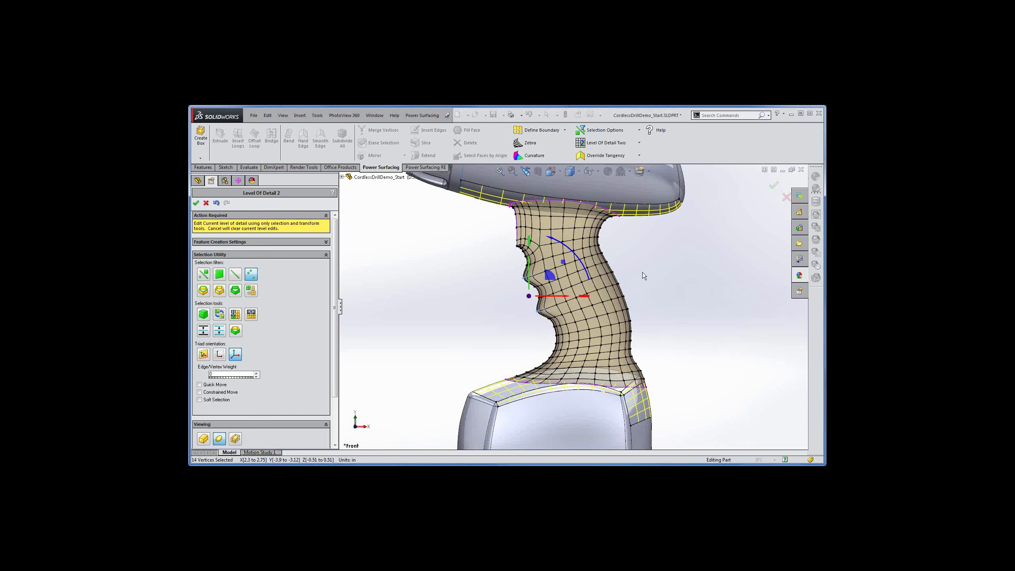
Turn Level Of Detail off and move the coarse mesh vertices at the finger grips inward to reshape the handle's front.
{"action": "left_click", "coordinate": [640, 143]}
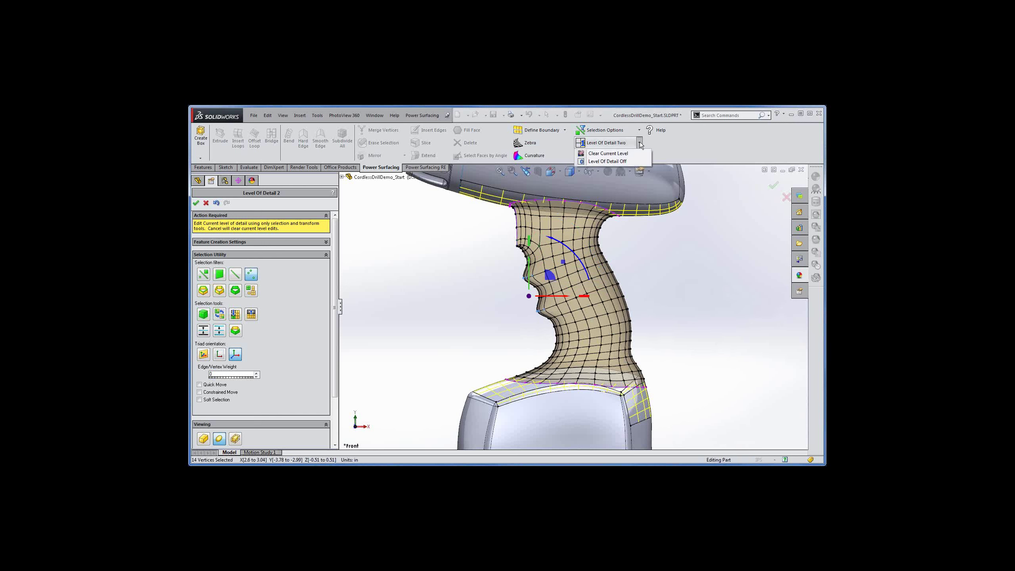
{"action": "left_click", "coordinate": [616, 162]}
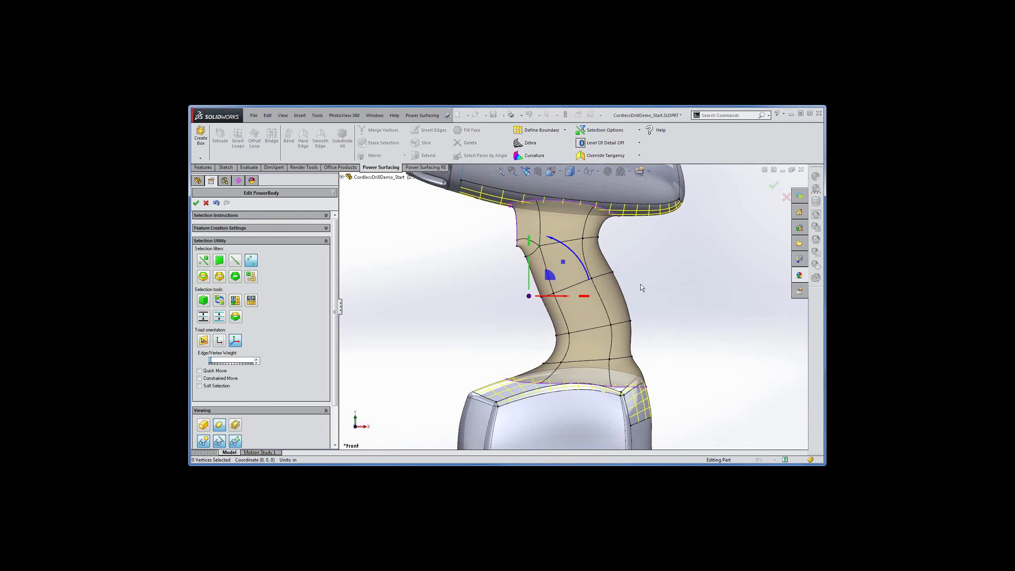
{"action": "left_click", "coordinate": [653, 282]}
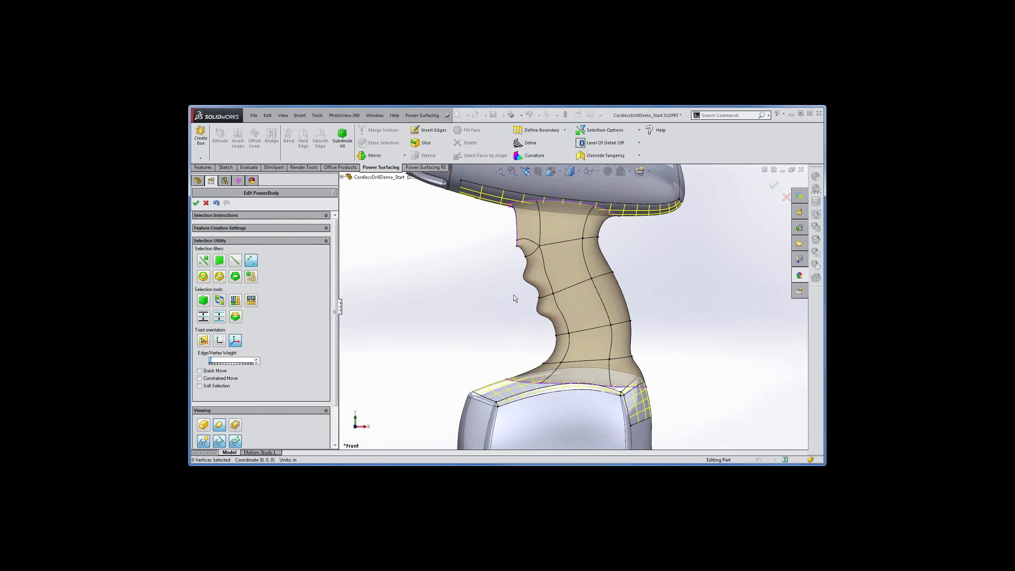
{"action": "left_click_drag", "start_coordinate": [516, 290], "coordinate": [576, 341]}
{"action": "mouse_move", "coordinate": [574, 305]}
{"action": "left_mouse_down"}
{"action": "mouse_move", "coordinate": [592, 292]}
{"action": "mouse_move", "coordinate": [588, 308]}
{"action": "mouse_move", "coordinate": [558, 303]}
{"action": "mouse_move", "coordinate": [591, 299]}
{"action": "mouse_move", "coordinate": [593, 289]}
{"action": "mouse_move", "coordinate": [591, 297]}
{"action": "left_mouse_up"}
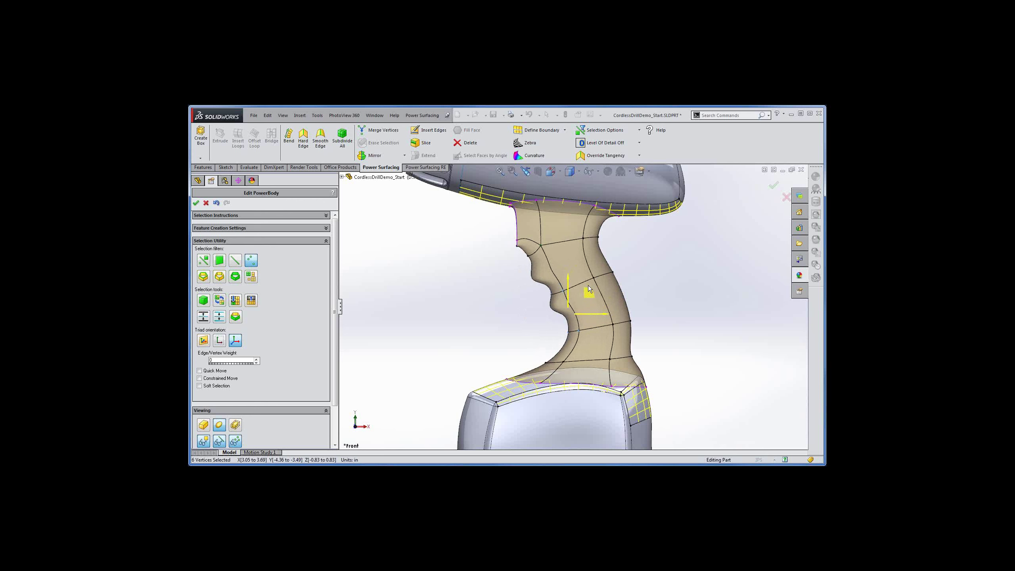
{"action": "left_click_drag", "start_coordinate": [588, 299], "coordinate": [586, 301]}
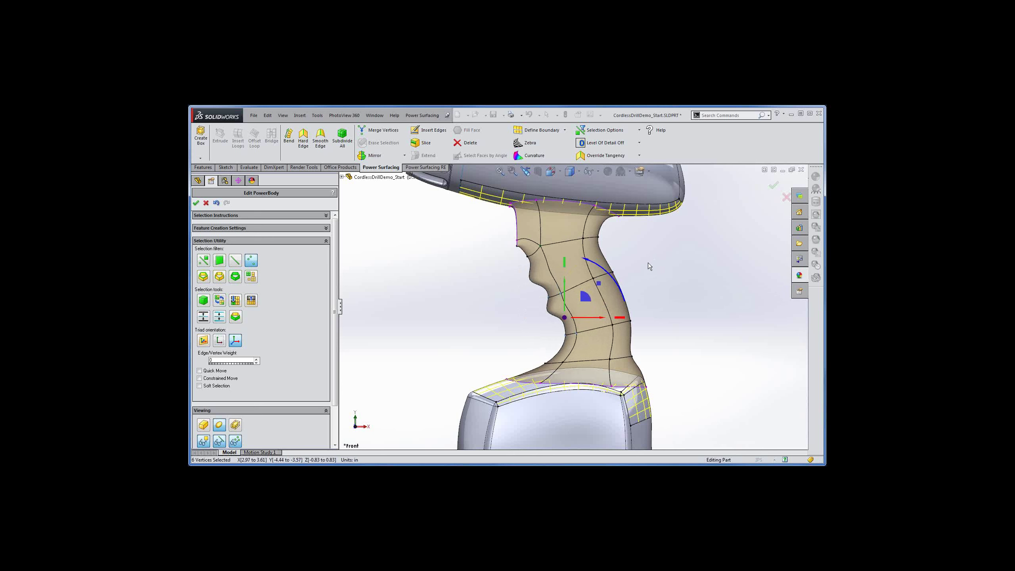
Turn on Curvature analysis with the Min Radius Of Curvature style and move the vertices at the handle's upper rear.
{"action": "left_click", "coordinate": [535, 158]}
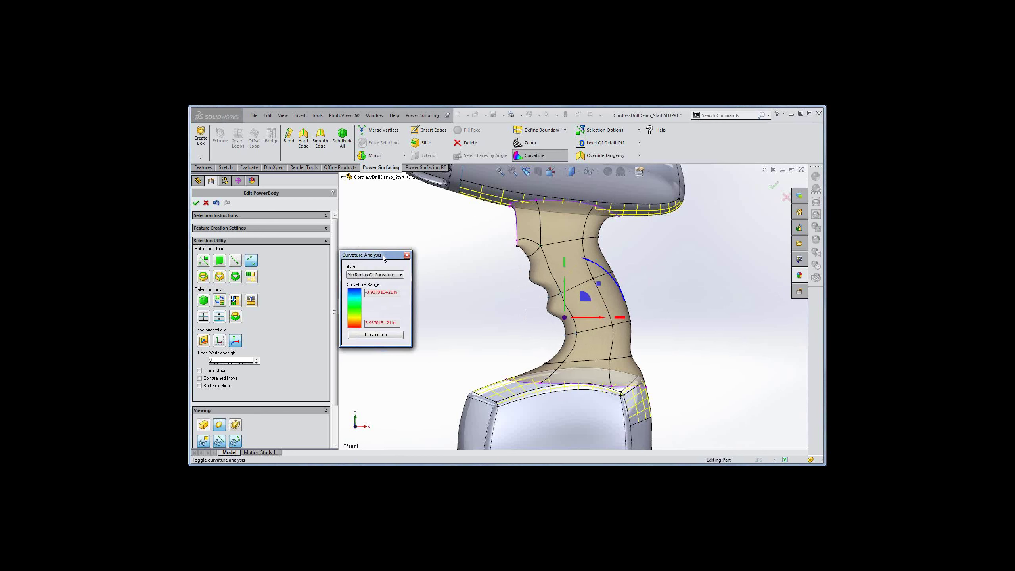
{"action": "left_click_drag", "start_coordinate": [387, 255], "coordinate": [414, 245]}
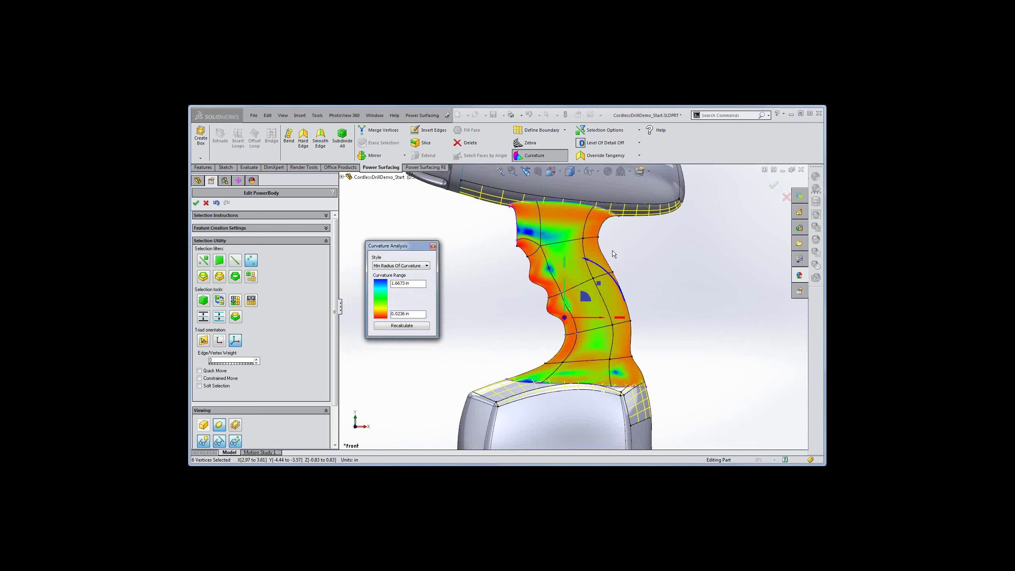
{"action": "left_click", "coordinate": [575, 230]}
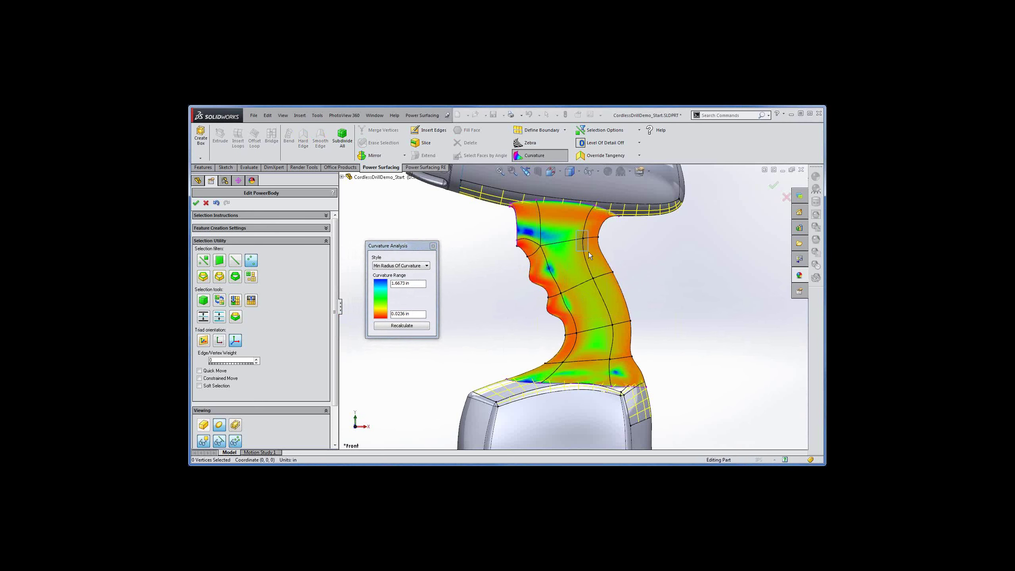
{"action": "left_click_drag", "start_coordinate": [606, 240], "coordinate": [642, 246]}
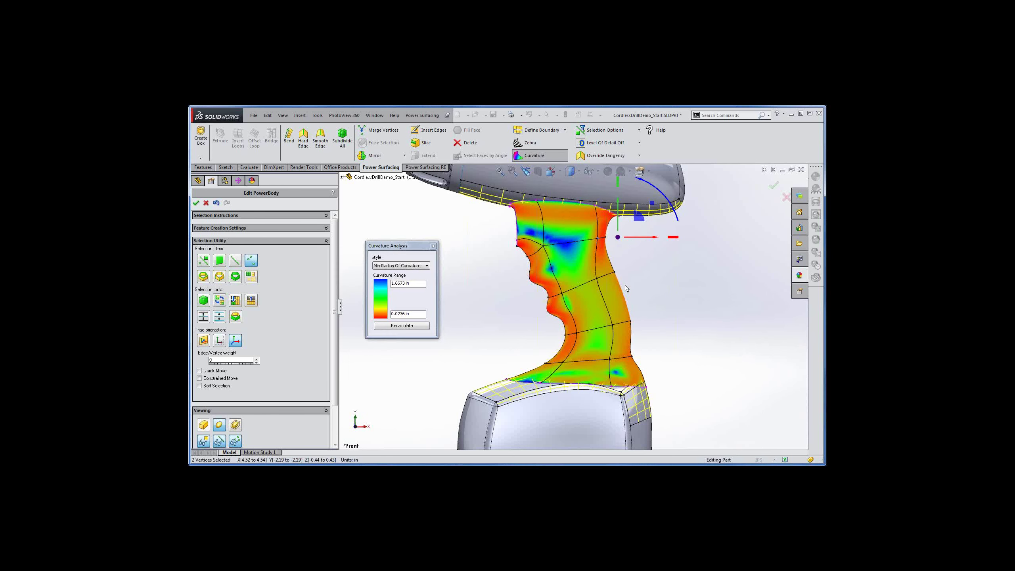
{"action": "middle_click_drag", "start_coordinate": [685, 315], "coordinate": [657, 306]}
{"action": "left_click", "coordinate": [609, 242]}
{"action": "left_click_drag", "start_coordinate": [609, 242], "coordinate": [628, 241]}
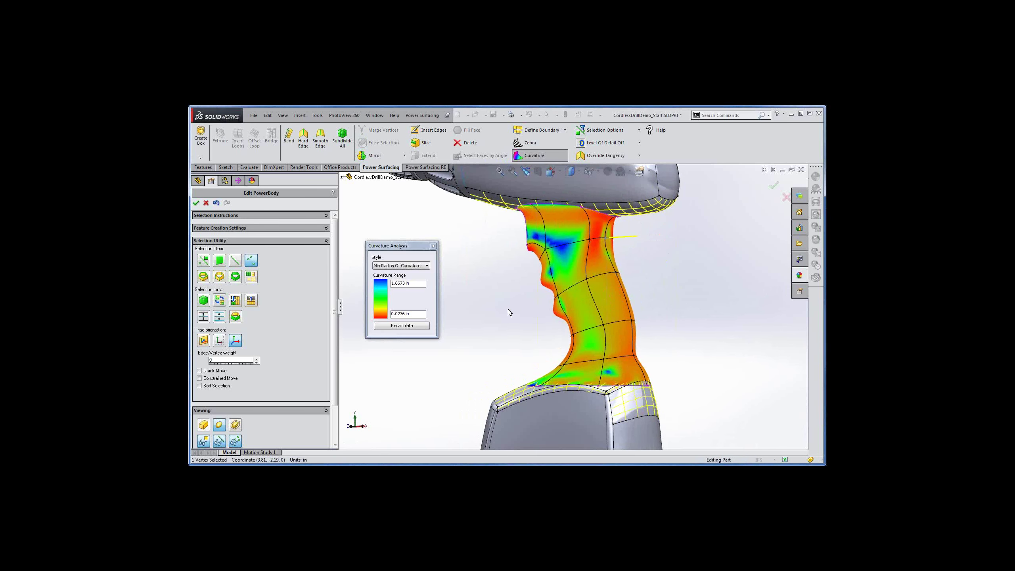
{"action": "middle_click_drag", "start_coordinate": [506, 311], "coordinate": [497, 297]}
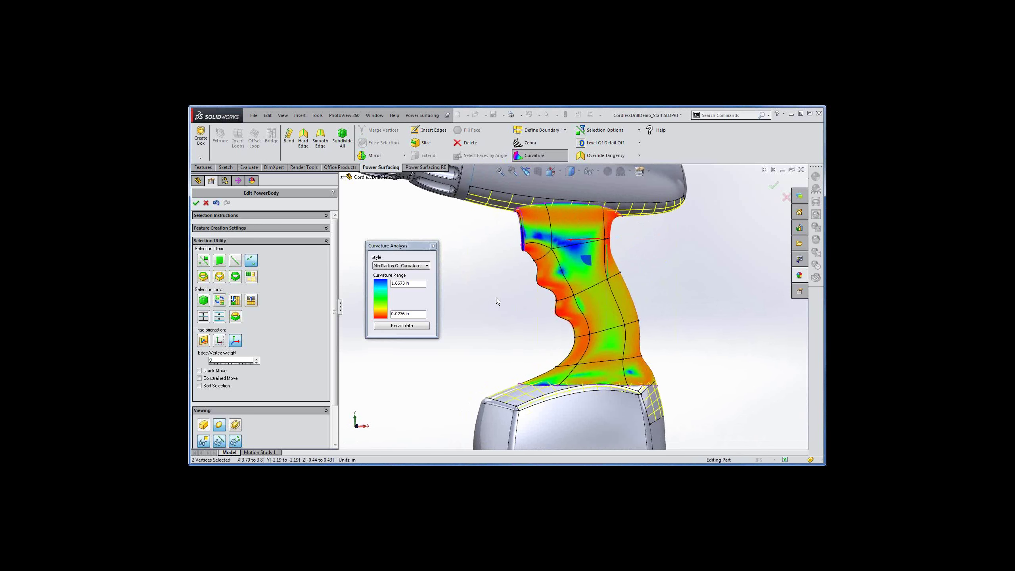
Close the curvature analysis and cancel the handle PowerBody edit, discarding all changes to its mesh.
{"action": "left_click", "coordinate": [434, 246]}
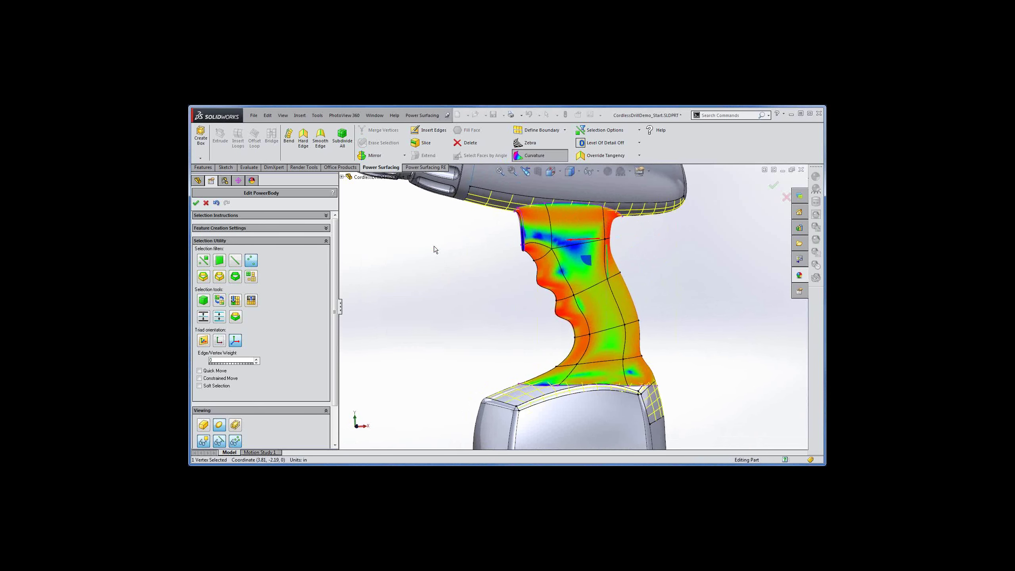
{"action": "left_click", "coordinate": [206, 203]}
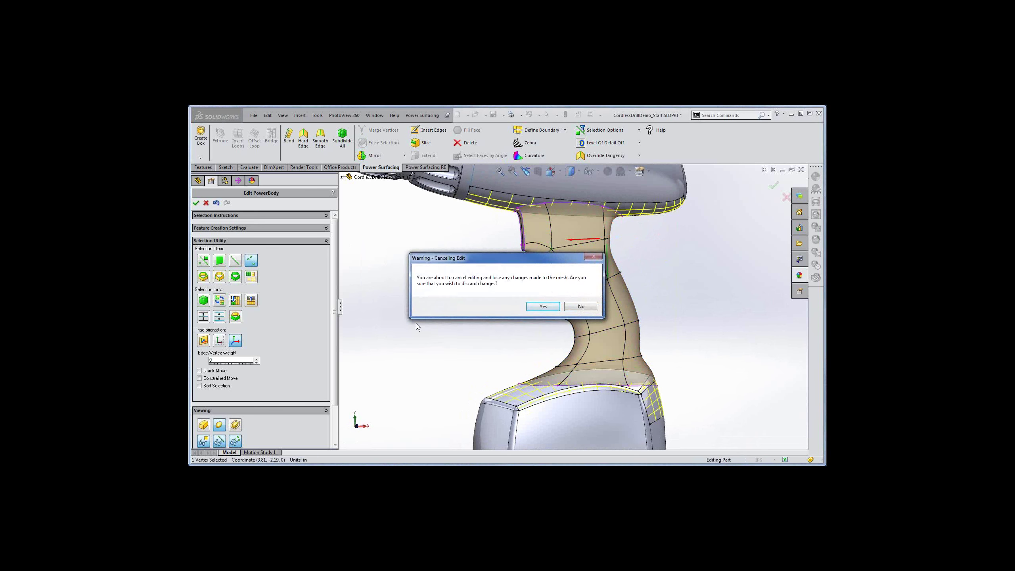
{"action": "left_click", "coordinate": [551, 306]}
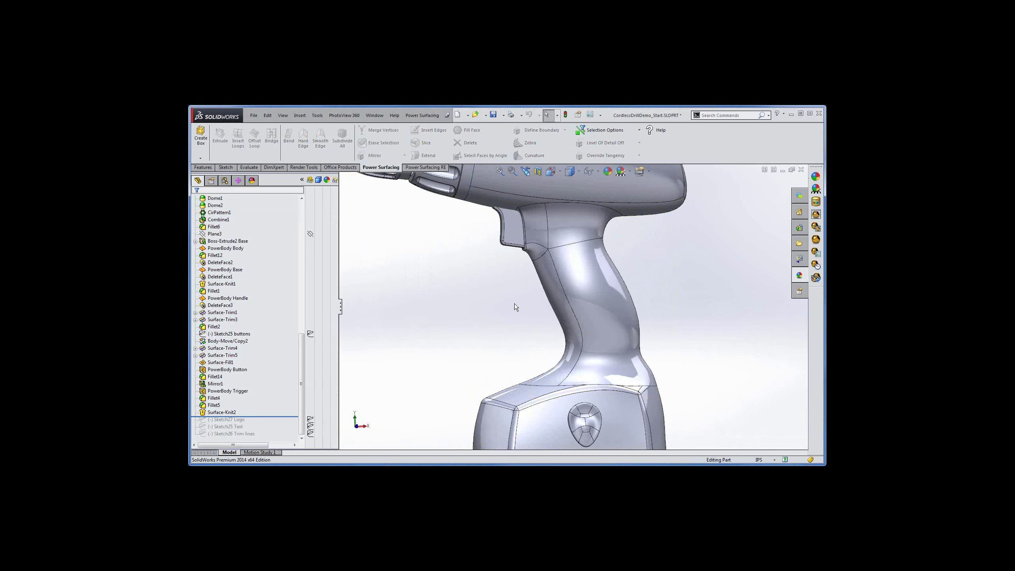
Close the cordless drill part without saving and open the recent part FinishedPanther.SLDPRT.
{"action": "key", "text": "f"}
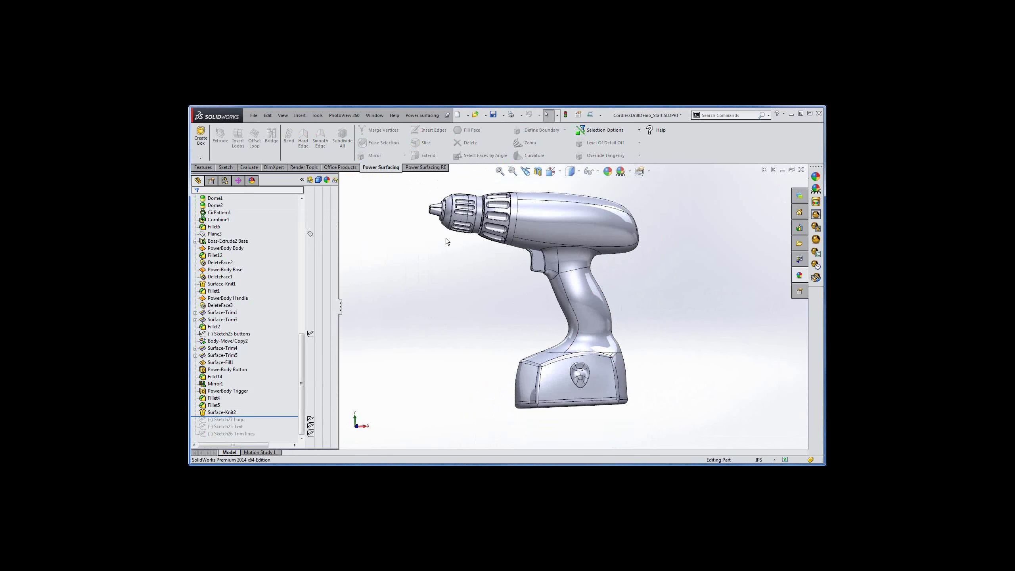
{"action": "left_click", "coordinate": [253, 115]}
{"action": "left_click", "coordinate": [268, 144]}
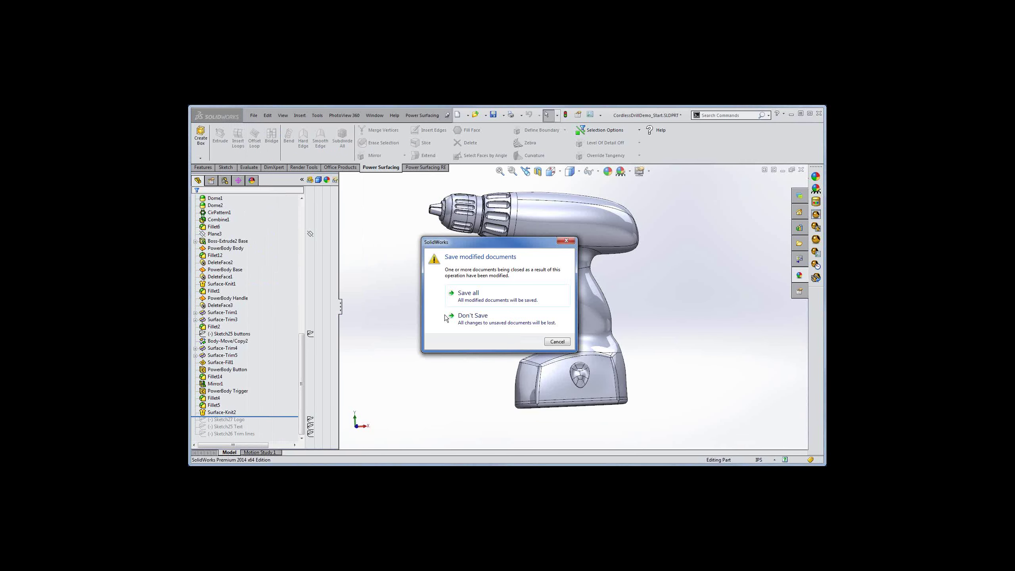
{"action": "left_click", "coordinate": [480, 319]}
{"action": "left_click", "coordinate": [253, 115]}
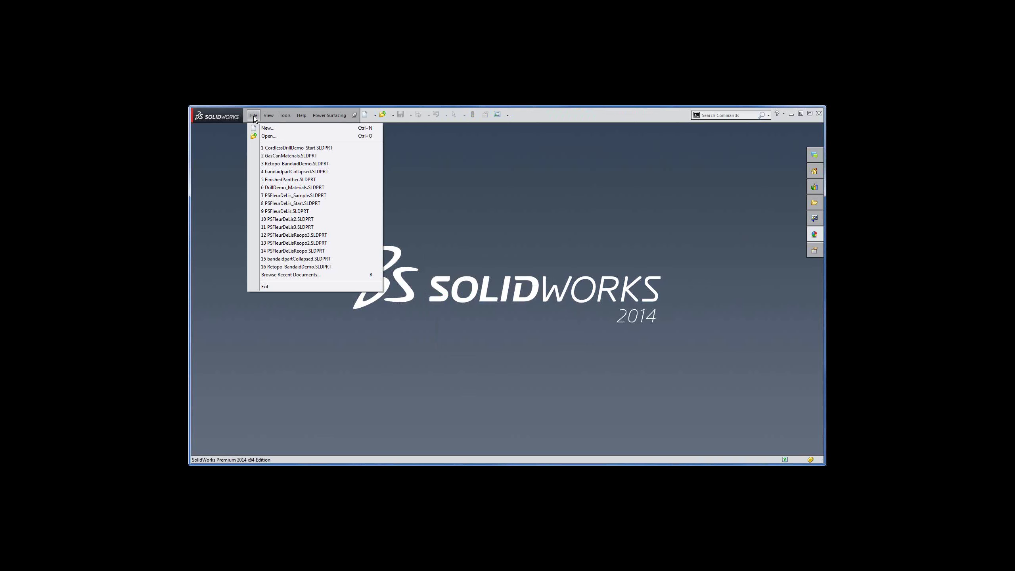
{"action": "left_click", "coordinate": [296, 188]}
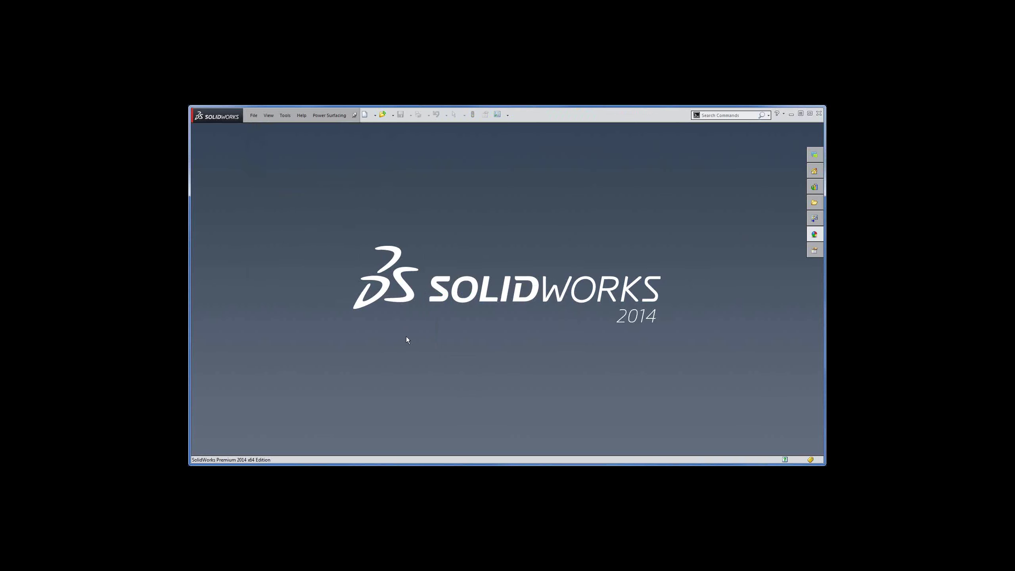
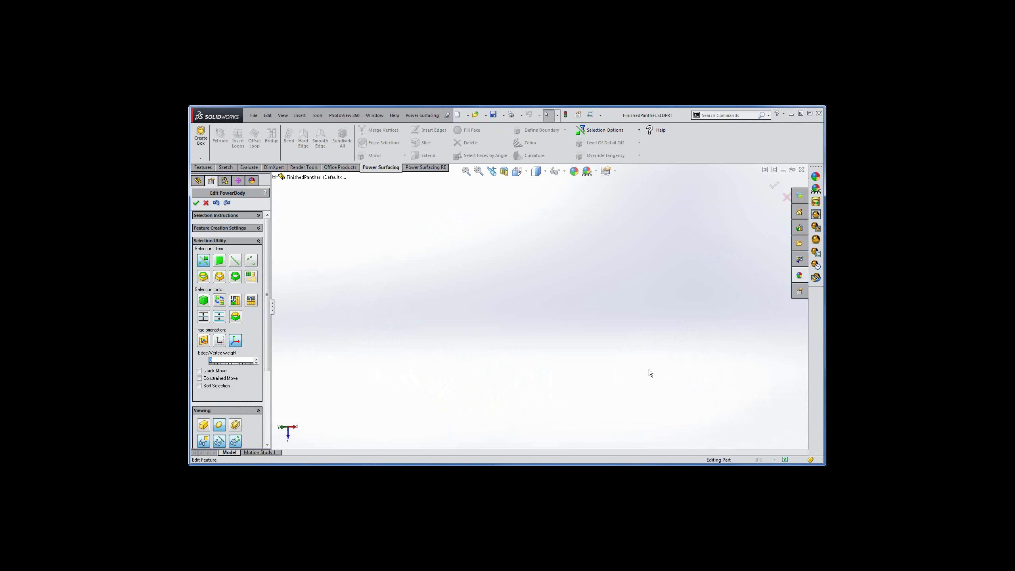
Remove the entire PowerBody mesh from the panther and examine the bare scanned reference body from several sides.
{"action": "mouse_move", "coordinate": [638, 370]}
{"action": "middle_mouse_down"}
{"action": "mouse_move", "coordinate": [687, 386]}
{"action": "mouse_move", "coordinate": [646, 369]}
{"action": "mouse_move", "coordinate": [628, 370]}
{"action": "mouse_move", "coordinate": [632, 378]}
{"action": "middle_mouse_up"}
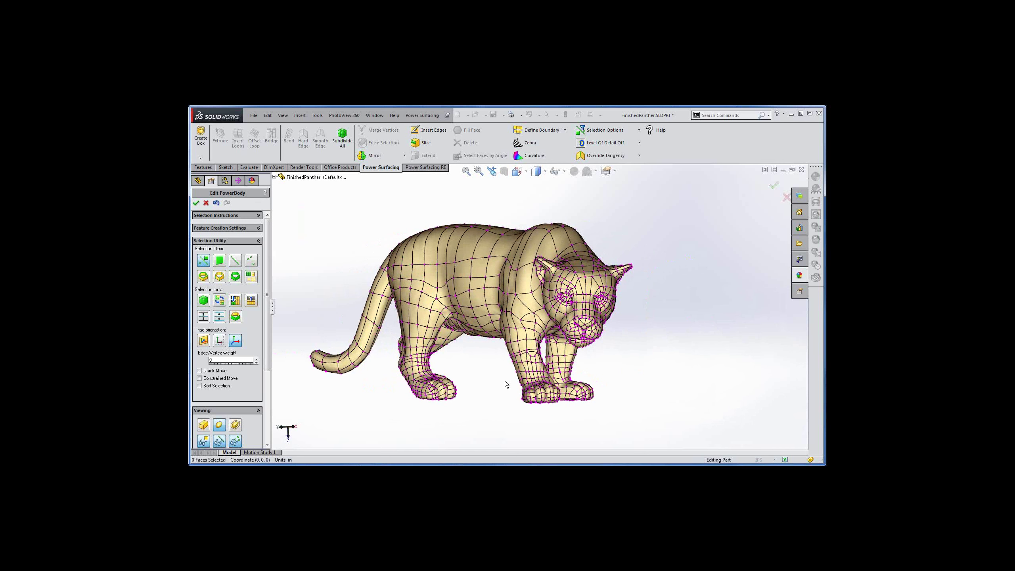
{"action": "left_click_drag", "start_coordinate": [291, 195], "coordinate": [665, 442]}
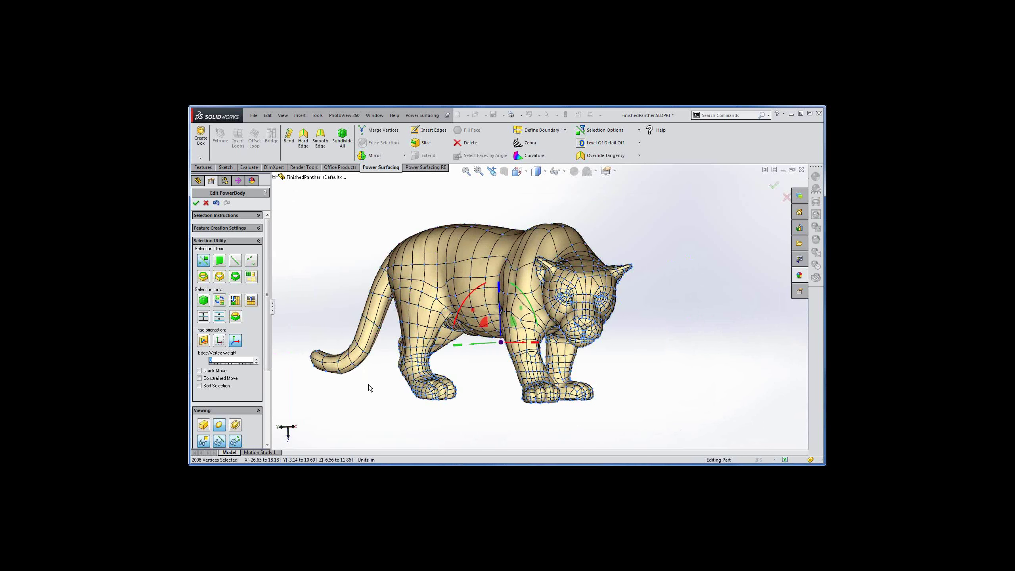
{"action": "left_click", "coordinate": [643, 402]}
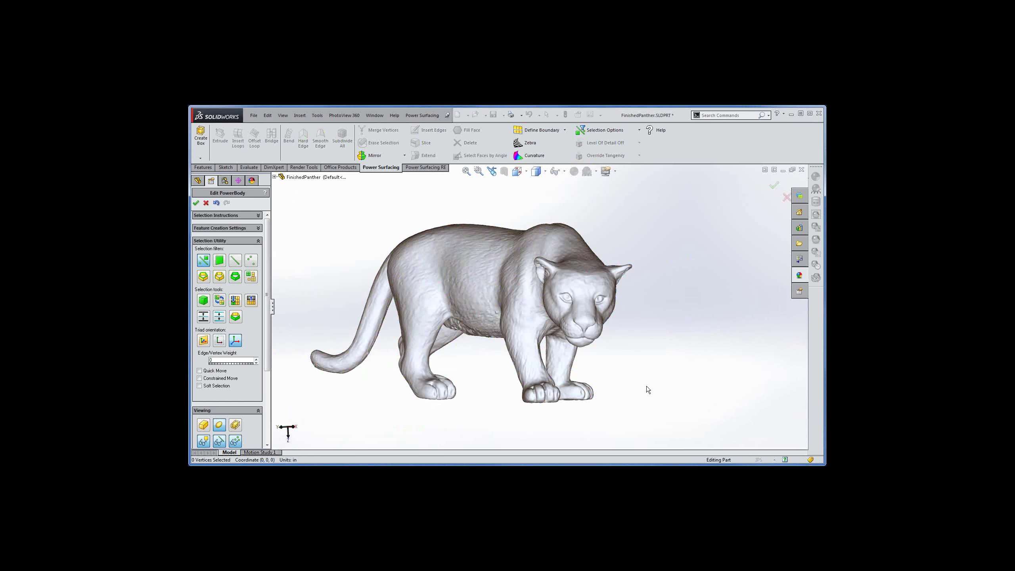
{"action": "middle_click_drag", "start_coordinate": [646, 389], "coordinate": [576, 296]}
{"action": "scroll", "coordinate": [562, 305], "scroll_direction": "up", "scroll_amount": 4}
{"action": "scroll", "coordinate": [529, 307], "scroll_direction": "down", "scroll_amount": 5}
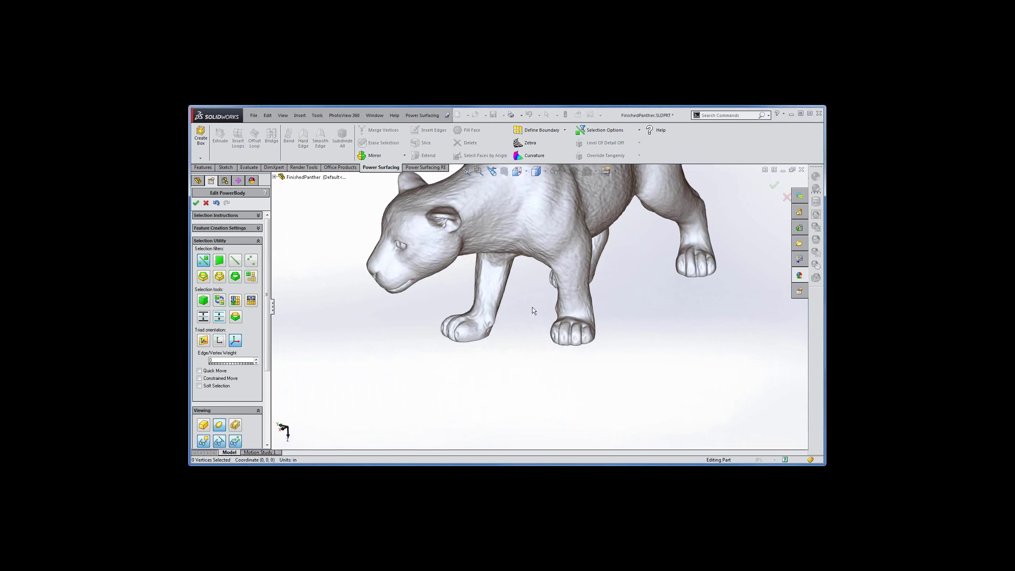
Draw a column of three quads down the toes of the panther's front paw with Draw Edges, constrained to the scanned mesh.
{"action": "key", "text": "ctrl+a"}
{"action": "scroll", "coordinate": [546, 316], "scroll_direction": "down", "scroll_amount": 3}
{"action": "middle_click_drag", "start_coordinate": [662, 316], "coordinate": [655, 347]}
{"action": "left_click", "coordinate": [655, 345]}
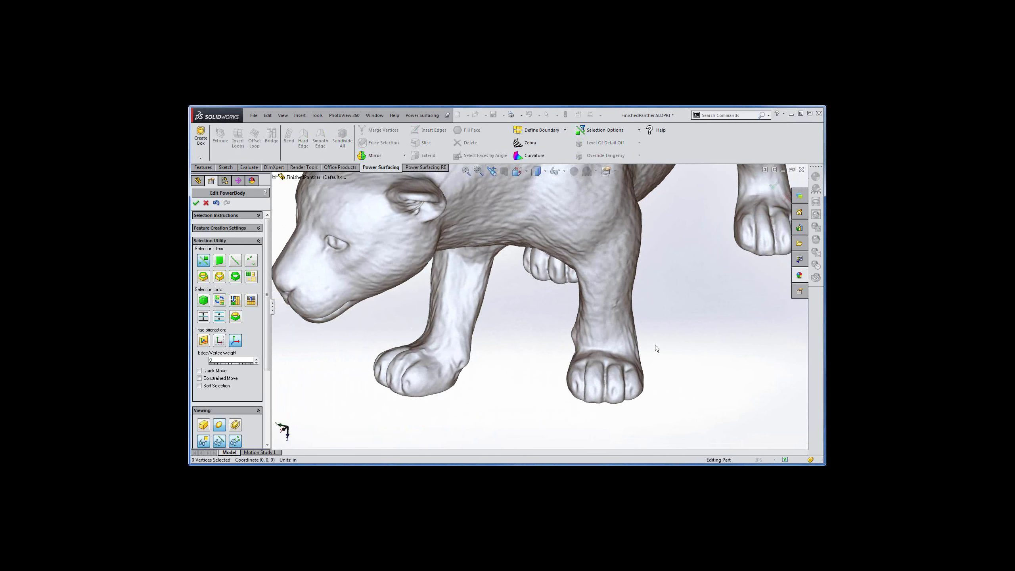
{"action": "key", "text": "ctrl+a"}
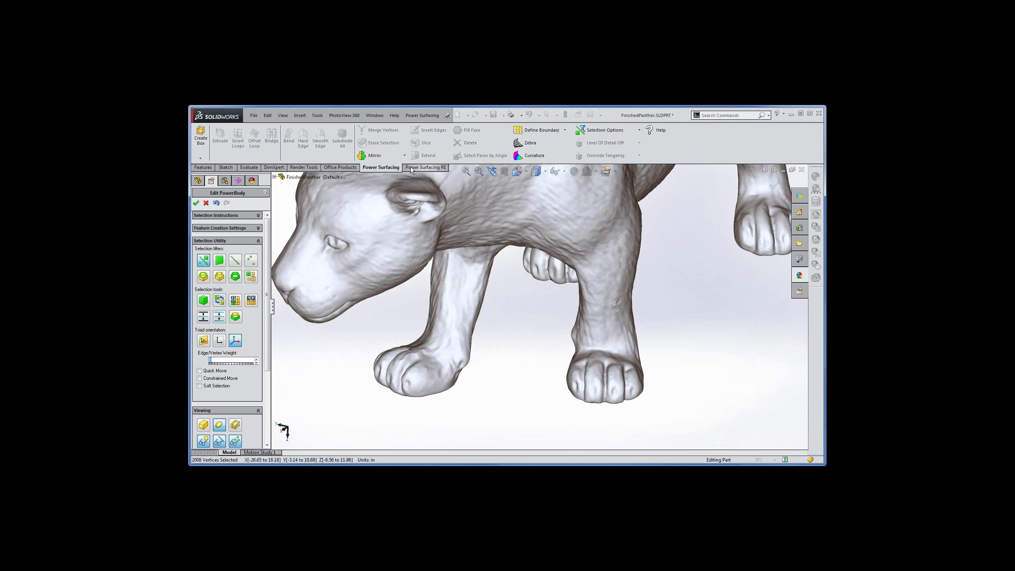
{"action": "left_click", "coordinate": [432, 168]}
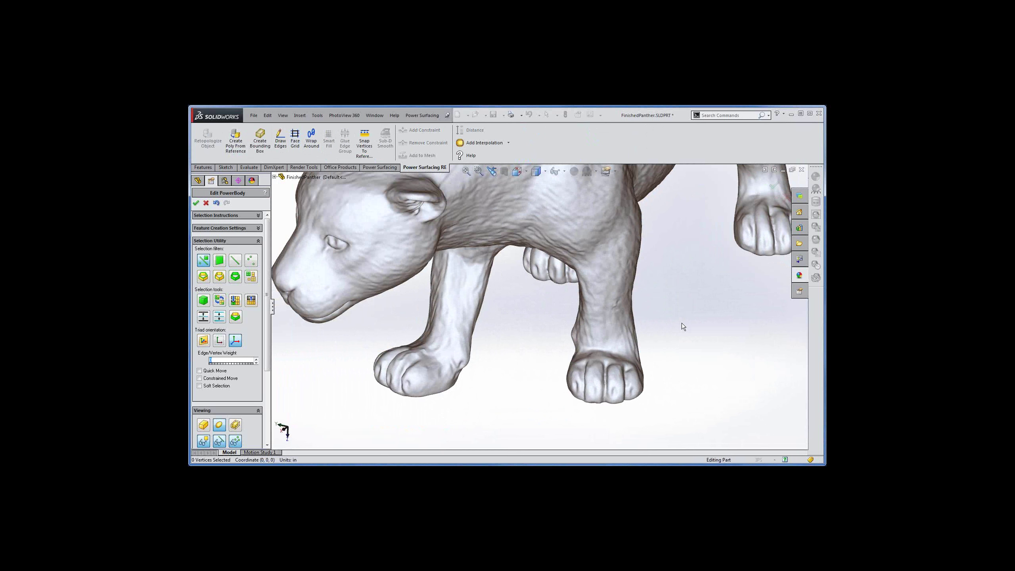
{"action": "key", "text": "s"}
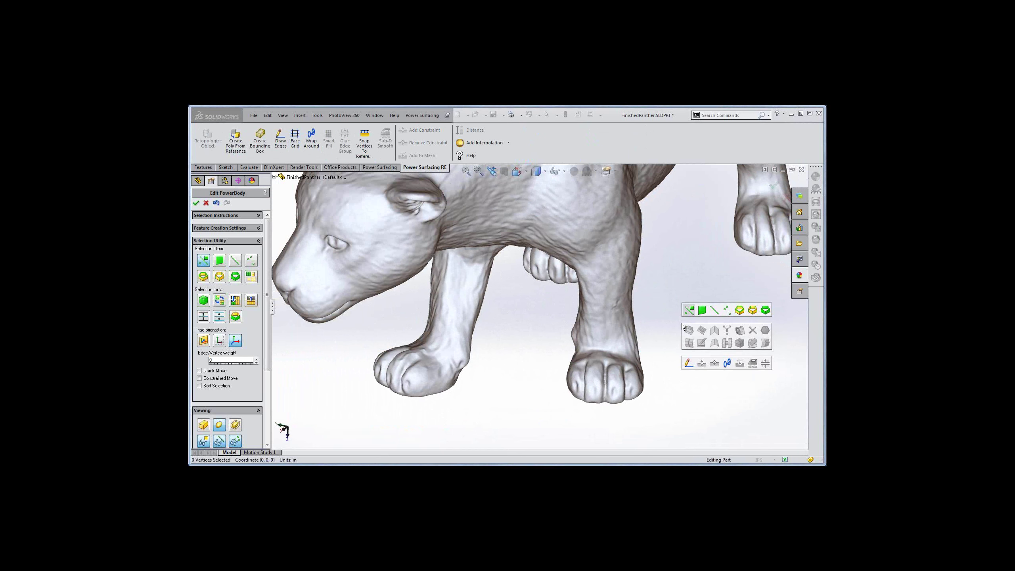
{"action": "left_click", "coordinate": [688, 363]}
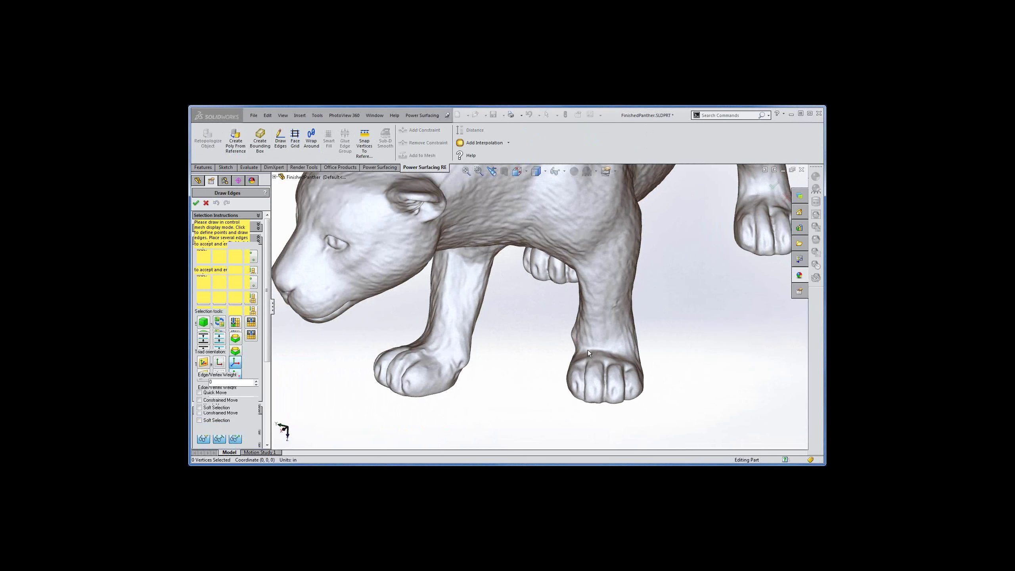
{"action": "left_click", "coordinate": [587, 350]}
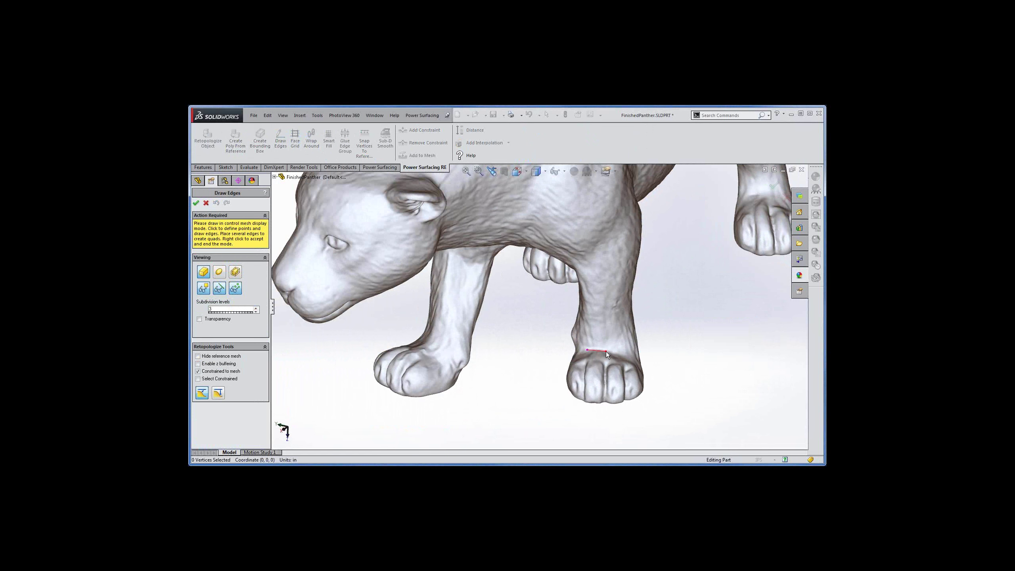
{"action": "left_click", "coordinate": [587, 361]}
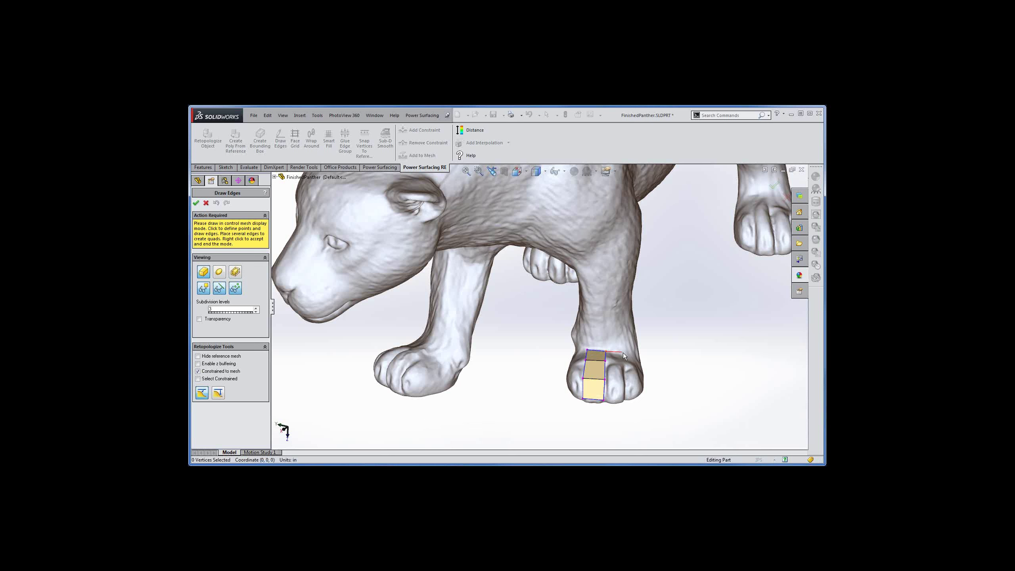
Add a second column of three quads beside the first on the front paw and finish drawing edges.
{"action": "left_click", "coordinate": [625, 381]}
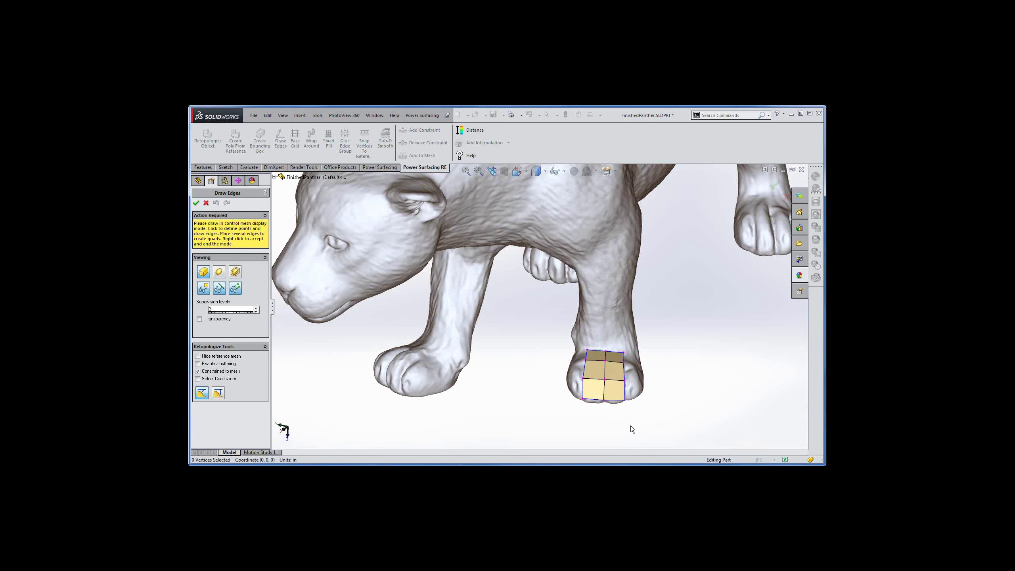
{"action": "middle_click_drag", "start_coordinate": [631, 423], "coordinate": [689, 429]}
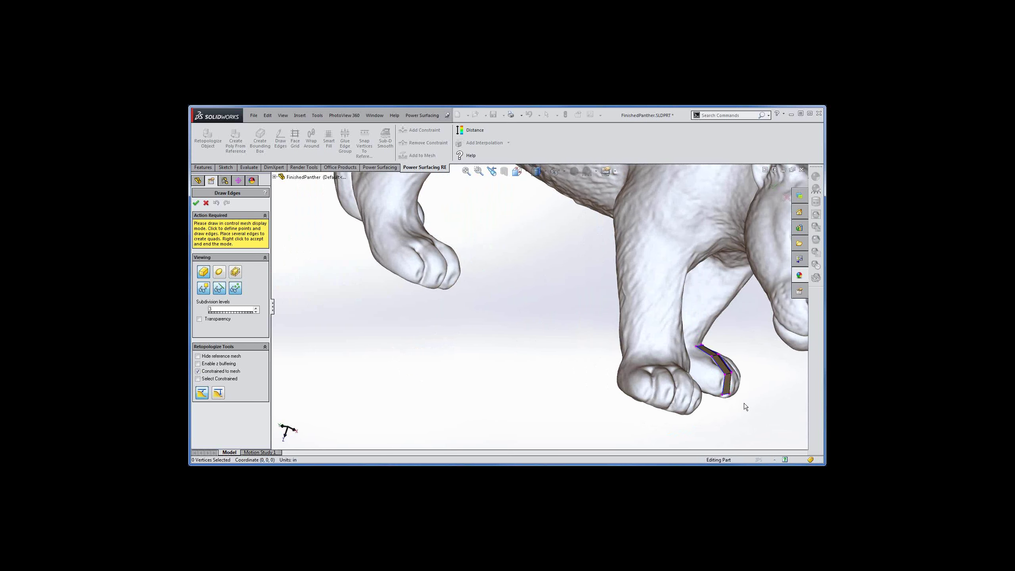
{"action": "middle_click_drag", "start_coordinate": [753, 406], "coordinate": [688, 388]}
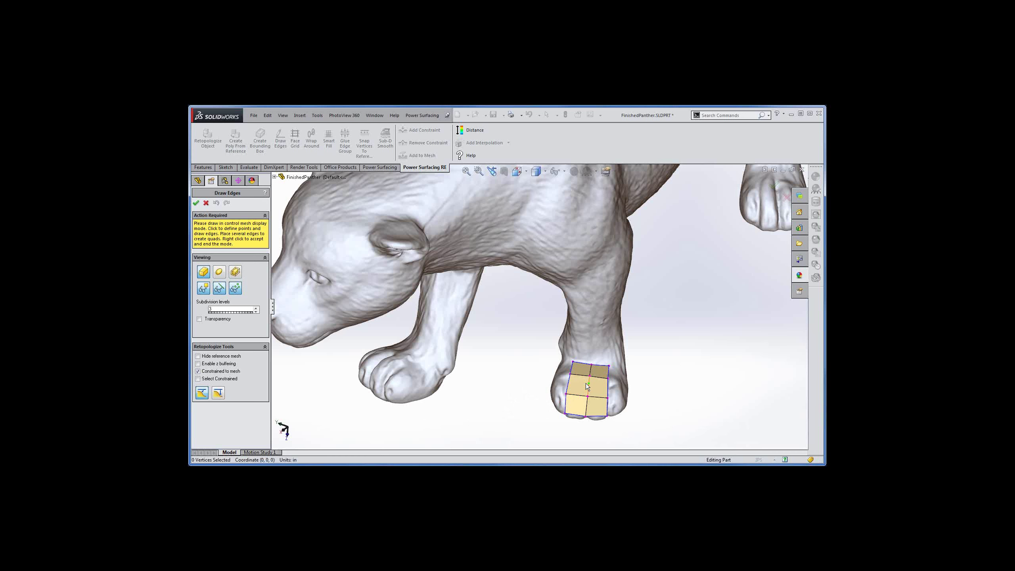
{"action": "left_click", "coordinate": [588, 395]}
{"action": "right_click", "coordinate": [499, 355]}
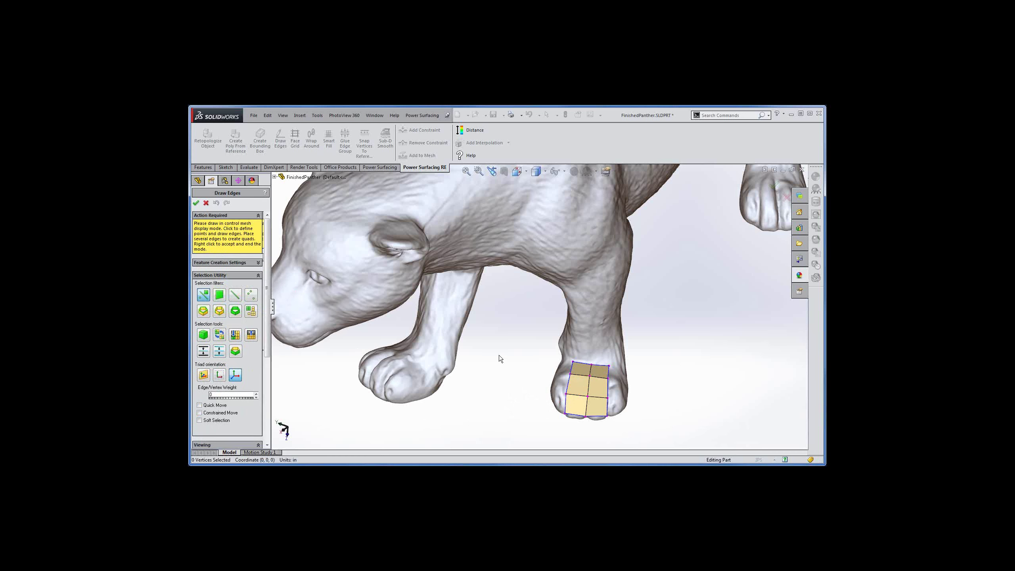
Display the paw patch as a smooth subdivision surface and examine how closely it follows the scanned paw from several sides.
{"action": "scroll", "coordinate": [266, 354], "scroll_direction": "down", "scroll_amount": 4}
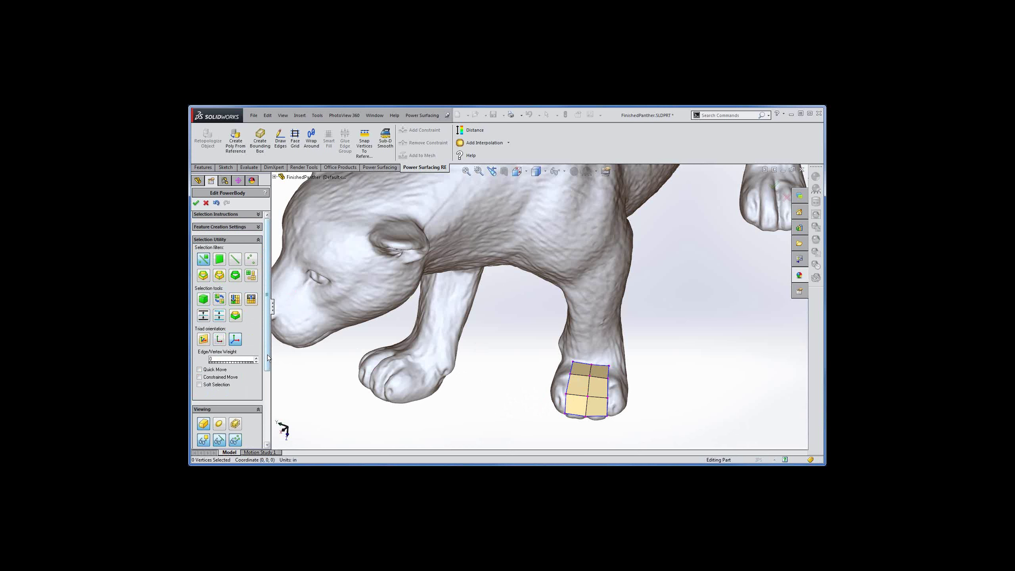
{"action": "left_click", "coordinate": [219, 345]}
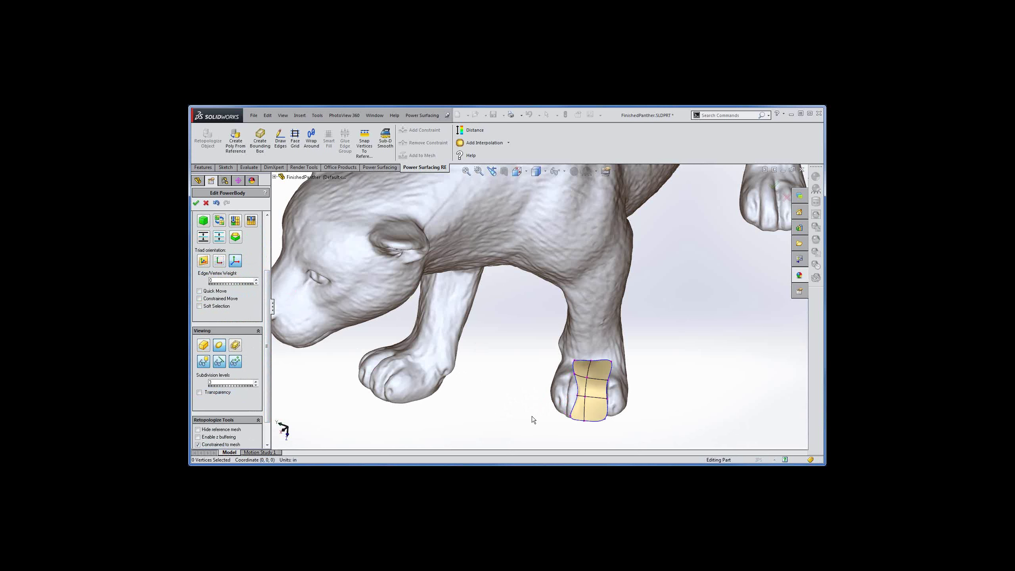
{"action": "middle_click_drag", "start_coordinate": [535, 425], "coordinate": [588, 402]}
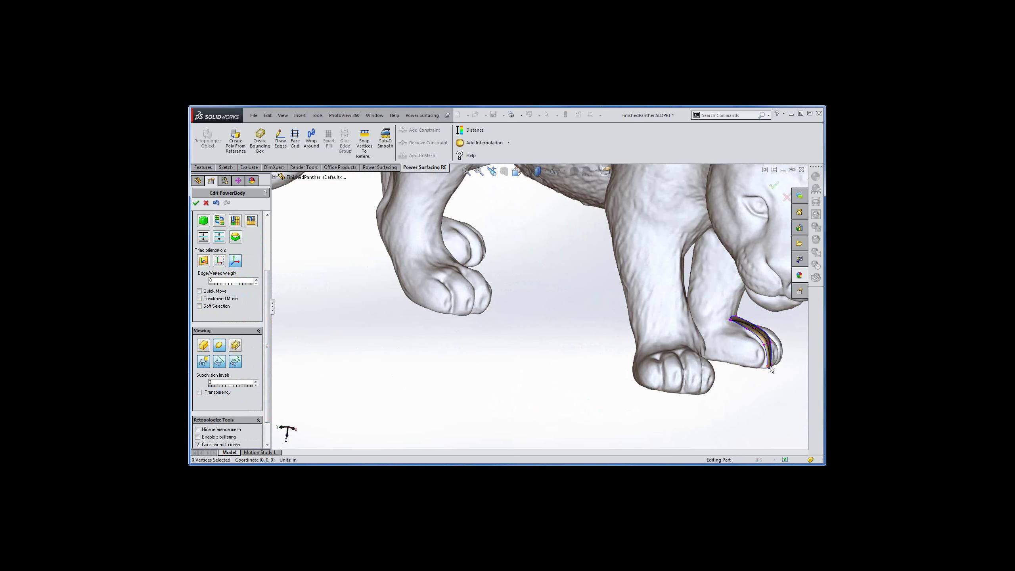
{"action": "middle_click_drag", "start_coordinate": [759, 390], "coordinate": [686, 411]}
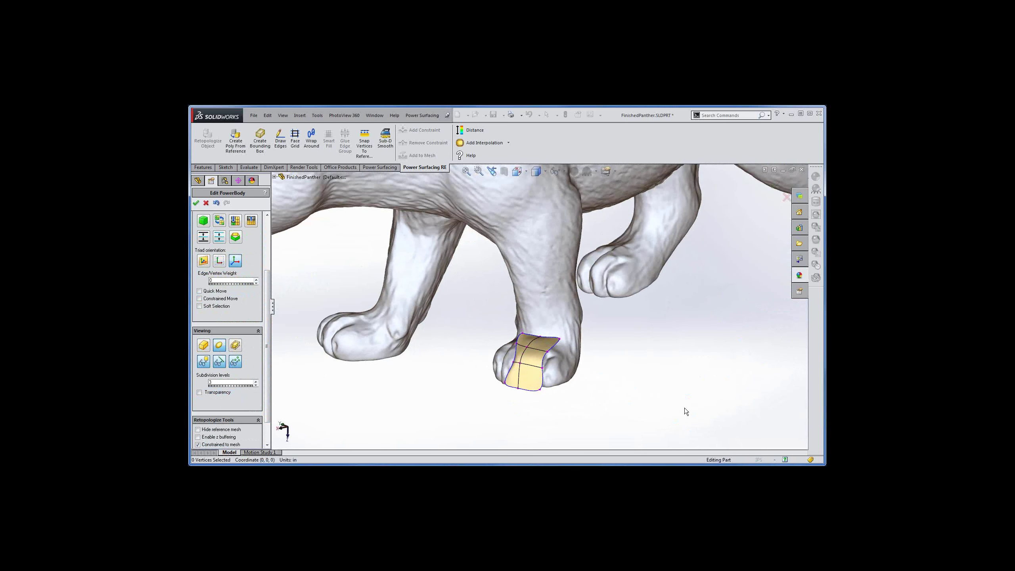
{"action": "middle_click_drag", "start_coordinate": [595, 398], "coordinate": [603, 416]}
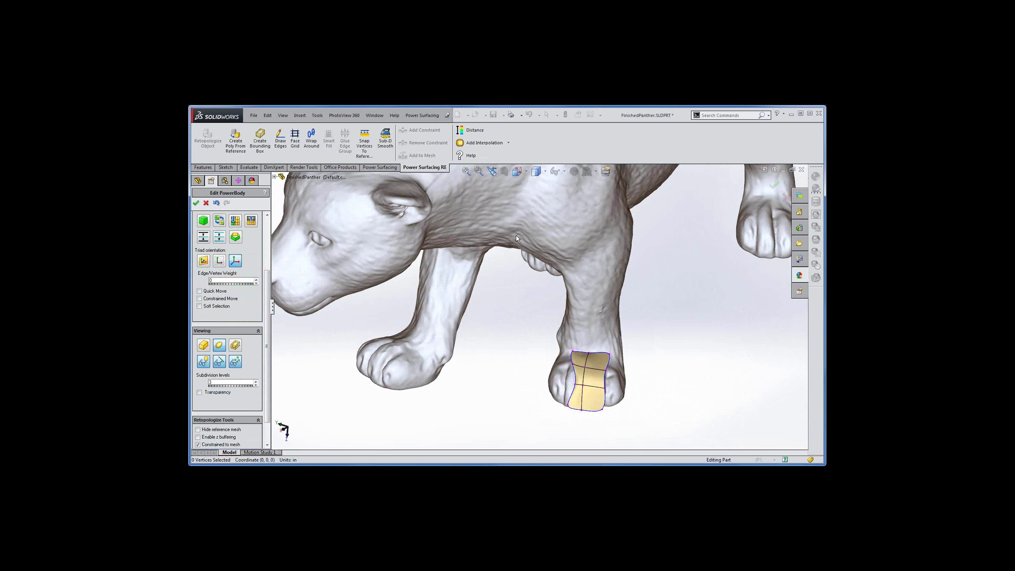
Start Add Interpolation on the paw patch and examine how the surface fits the scanned toes.
{"action": "left_click", "coordinate": [492, 143]}
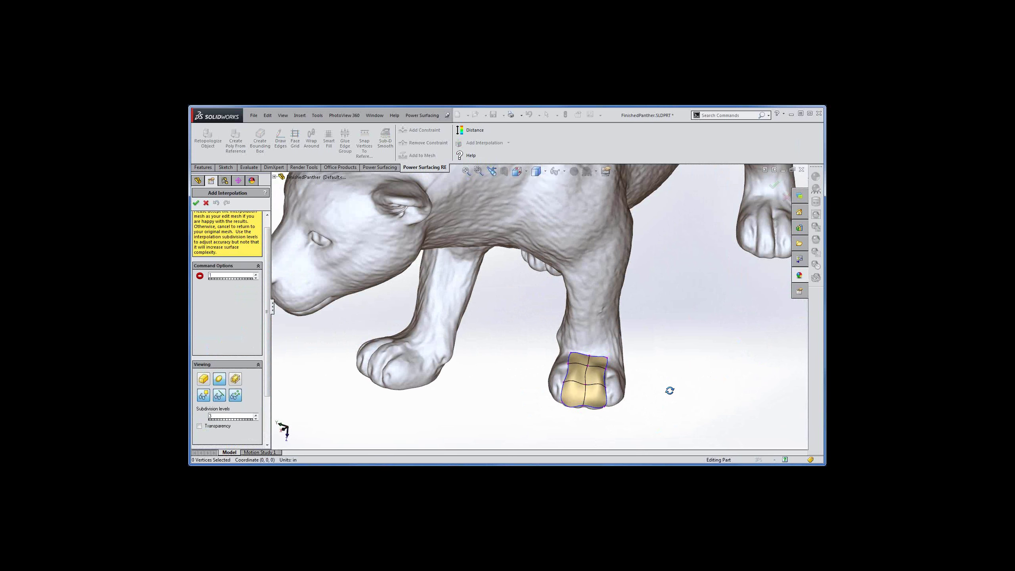
{"action": "middle_click_drag", "start_coordinate": [670, 391], "coordinate": [616, 408]}
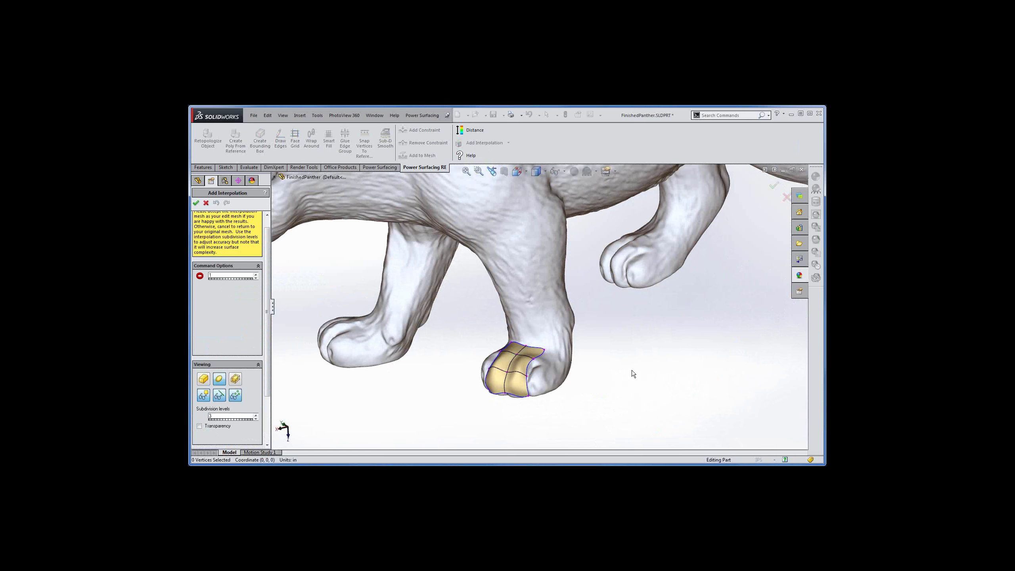
{"action": "mouse_move", "coordinate": [629, 366]}
{"action": "middle_mouse_down"}
{"action": "mouse_move", "coordinate": [642, 361]}
{"action": "mouse_move", "coordinate": [644, 376]}
{"action": "middle_mouse_up"}
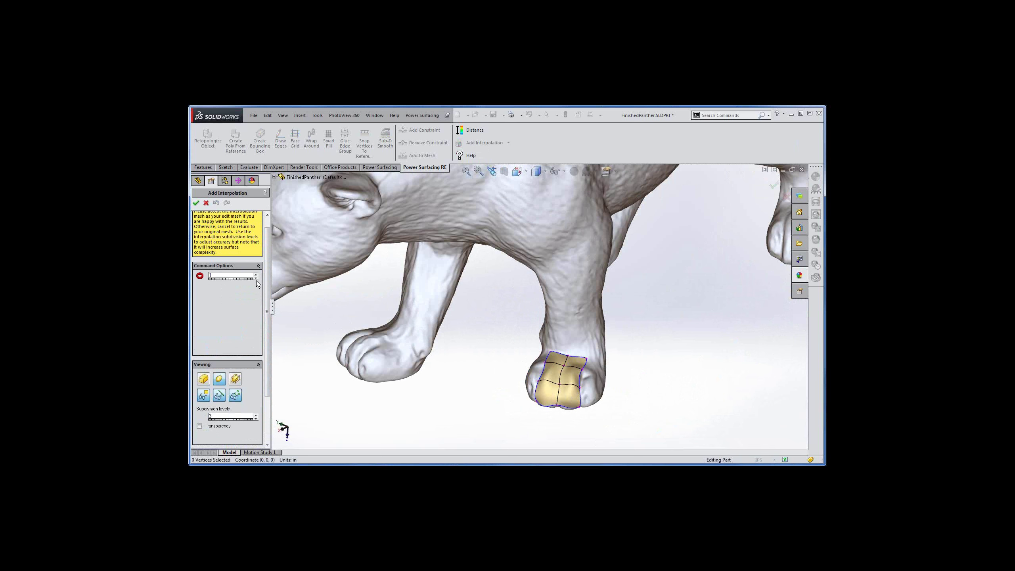
{"action": "double_click", "coordinate": [221, 276]}
Turn on the Distance analysis for the interpolated paw patch and recalculate its colour range.
{"action": "left_click", "coordinate": [469, 129]}
{"action": "left_click", "coordinate": [312, 253]}
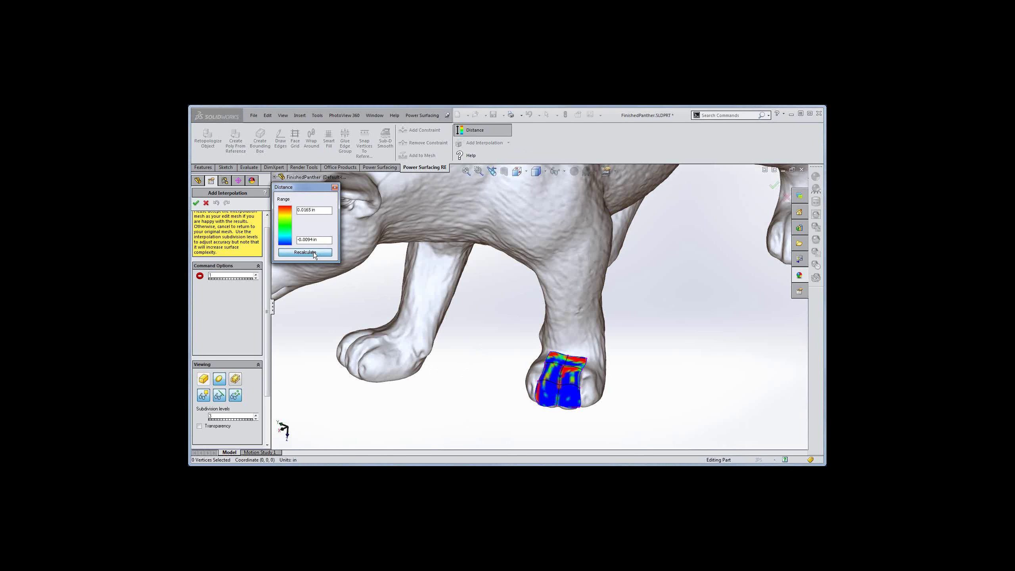
{"action": "left_click_drag", "start_coordinate": [311, 190], "coordinate": [324, 280]}
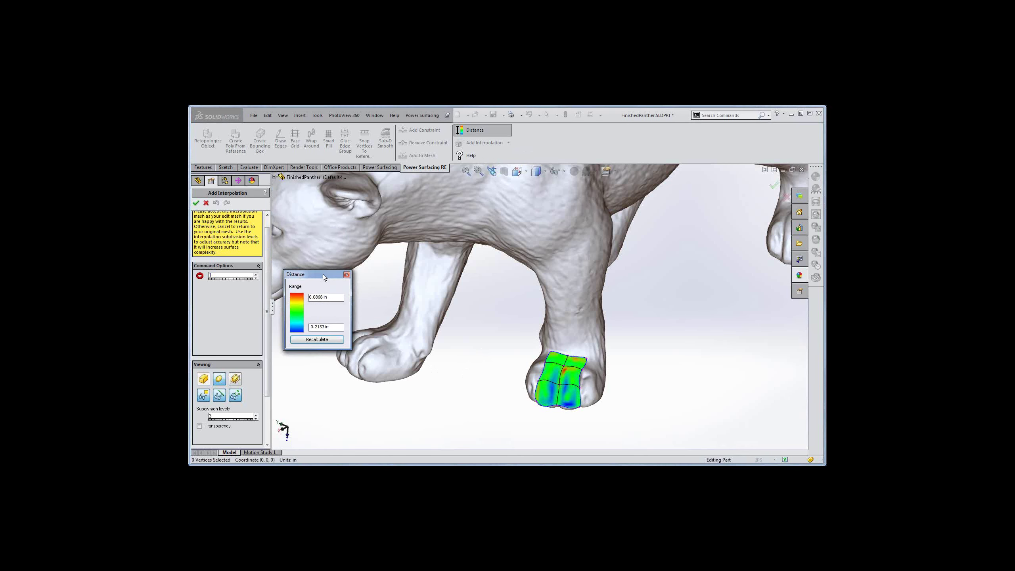
{"action": "mouse_move", "coordinate": [625, 419]}
{"action": "middle_mouse_down"}
{"action": "mouse_move", "coordinate": [625, 391]}
{"action": "mouse_move", "coordinate": [633, 410]}
{"action": "middle_mouse_up"}
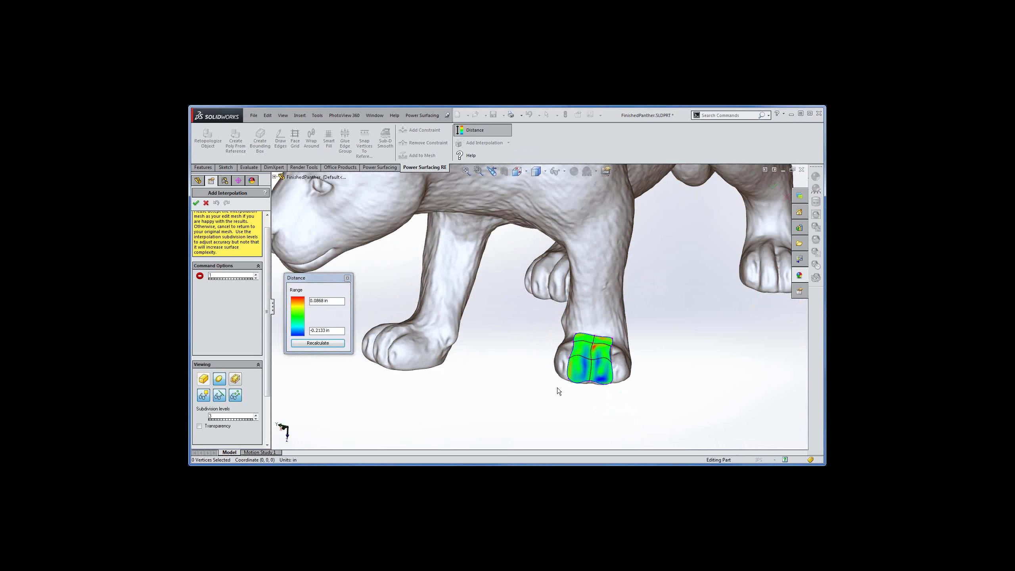
Set the interpolation subdivision level to 2 and recalculate the distance range on the paw patch.
{"action": "left_click", "coordinate": [256, 275]}
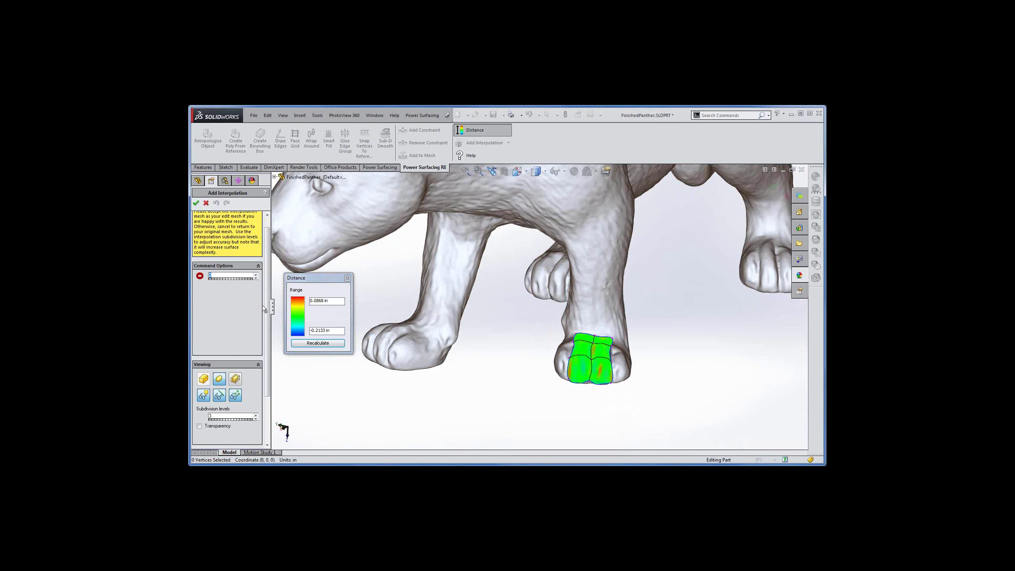
{"action": "left_click", "coordinate": [318, 343]}
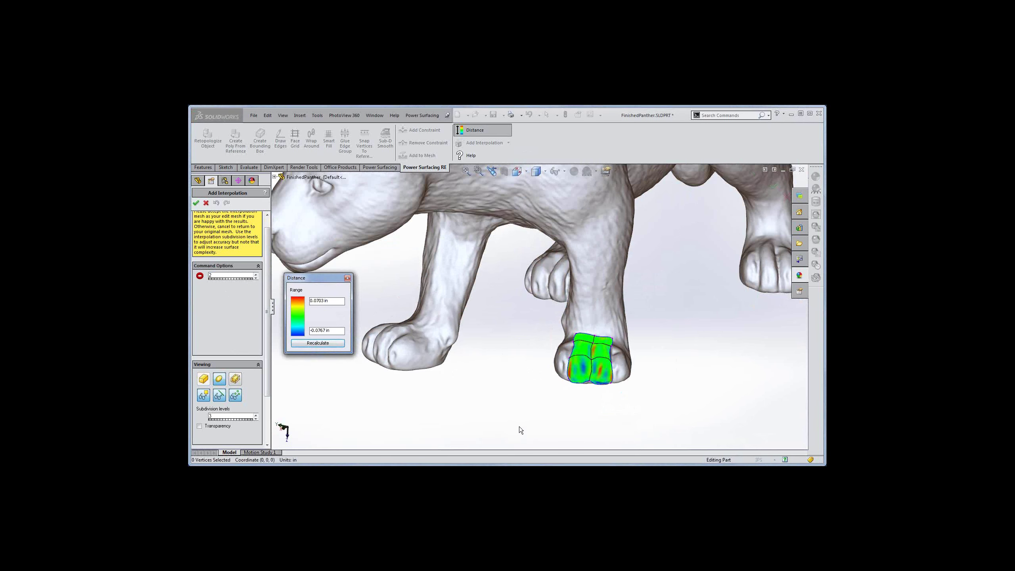
{"action": "mouse_move", "coordinate": [517, 429]}
{"action": "middle_mouse_down"}
{"action": "mouse_move", "coordinate": [500, 440]}
{"action": "mouse_move", "coordinate": [518, 418]}
{"action": "middle_mouse_up"}
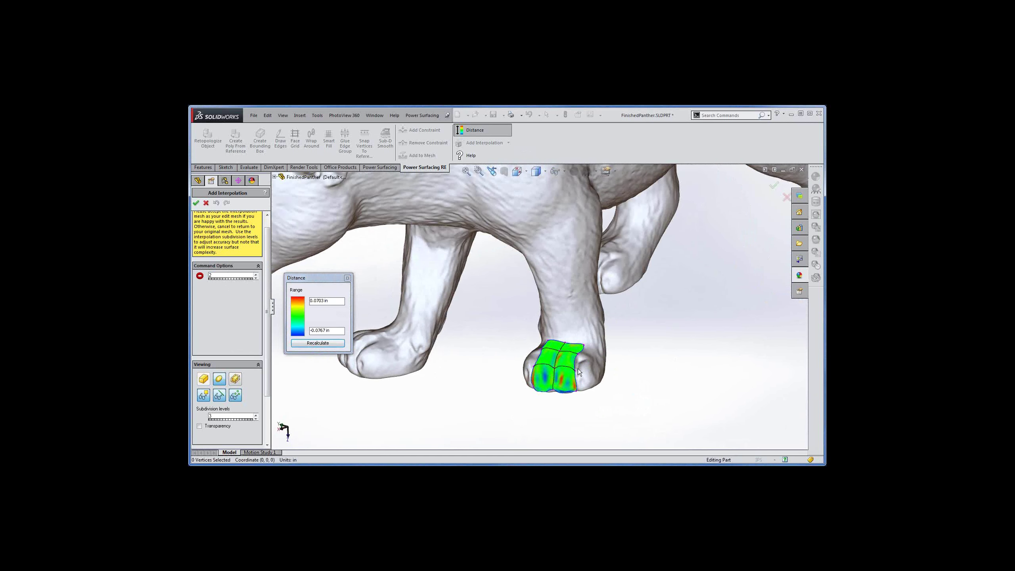
Close the distance analysis, try interpolation subdivision level 3 on the paw patch, and cancel the interpolation.
{"action": "left_click", "coordinate": [348, 278]}
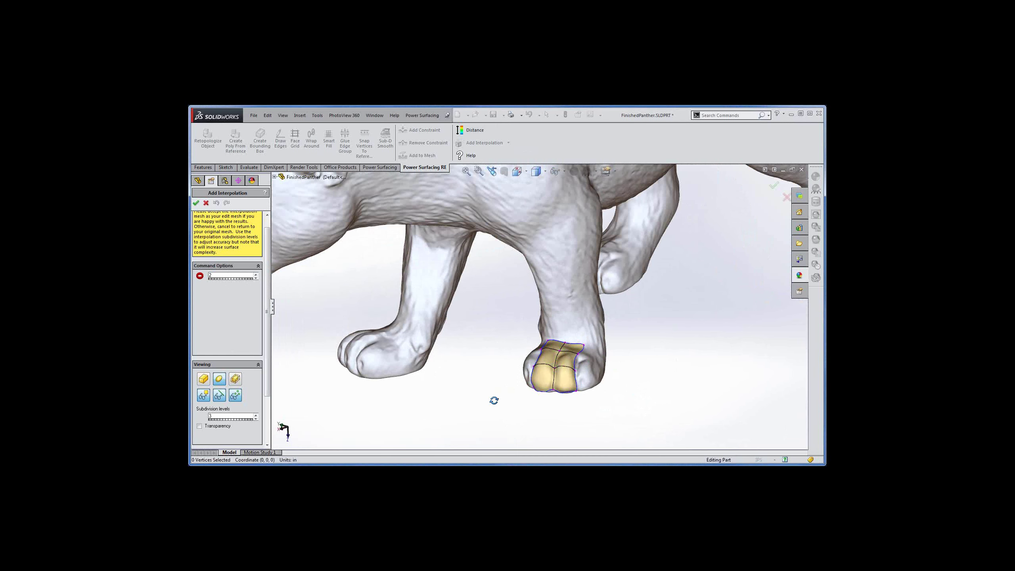
{"action": "middle_click_drag", "start_coordinate": [494, 400], "coordinate": [540, 419]}
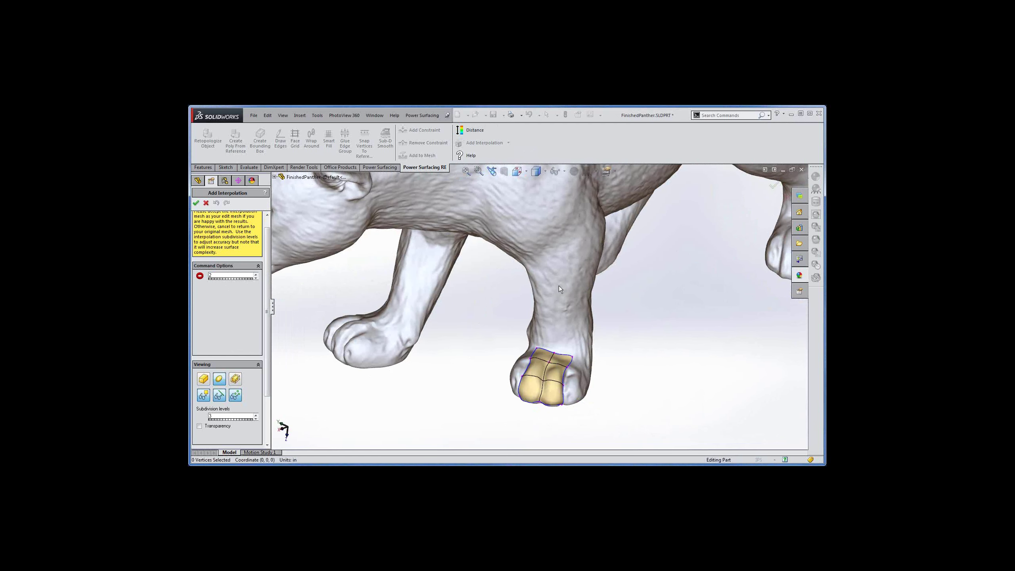
{"action": "left_click", "coordinate": [255, 274]}
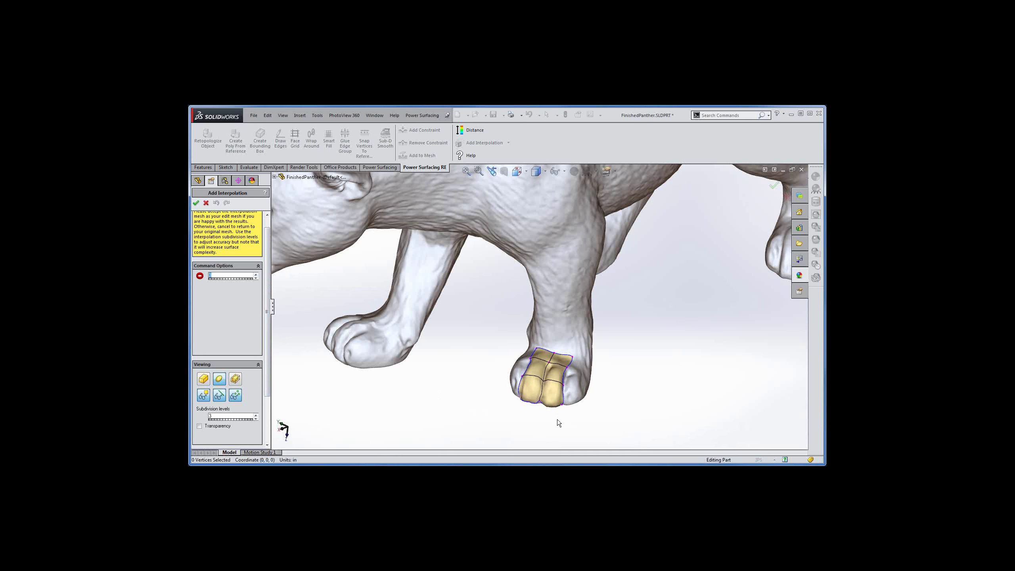
{"action": "mouse_move", "coordinate": [551, 427]}
{"action": "middle_mouse_down"}
{"action": "mouse_move", "coordinate": [547, 437]}
{"action": "mouse_move", "coordinate": [550, 393]}
{"action": "mouse_move", "coordinate": [574, 403]}
{"action": "mouse_move", "coordinate": [569, 434]}
{"action": "mouse_move", "coordinate": [585, 433]}
{"action": "mouse_move", "coordinate": [563, 412]}
{"action": "mouse_move", "coordinate": [551, 429]}
{"action": "middle_mouse_up"}
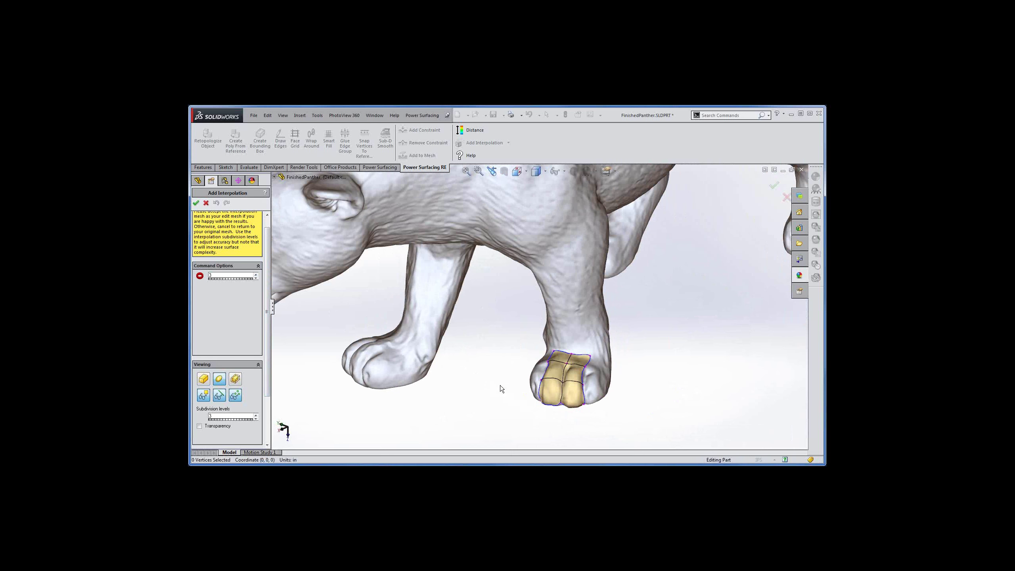
{"action": "left_click", "coordinate": [206, 204]}
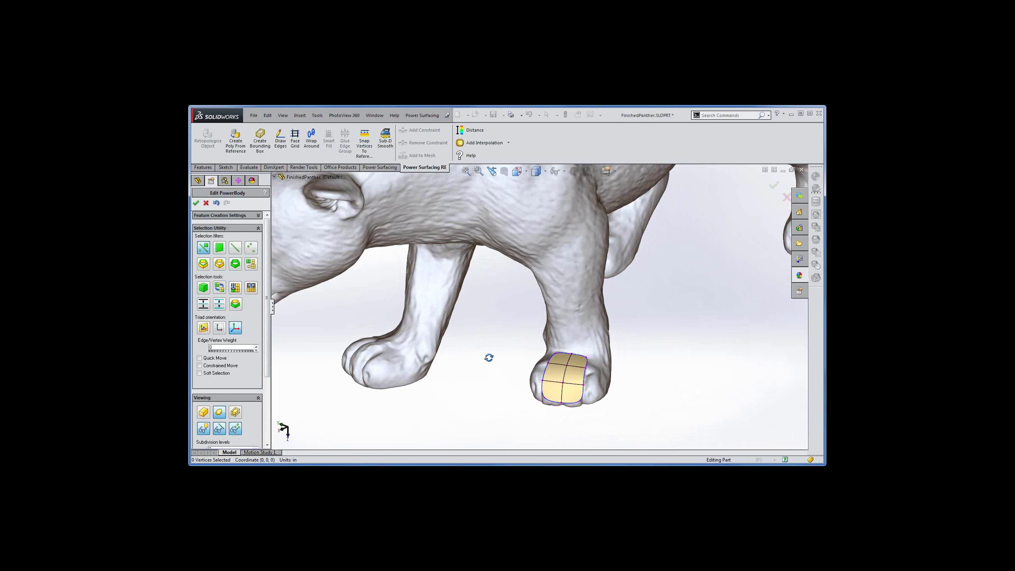
Cancel the panther PowerBody edit, discarding its changes, and close the FinishedPanther part without saving.
{"action": "scroll", "coordinate": [488, 356], "scroll_direction": "up", "scroll_amount": 5}
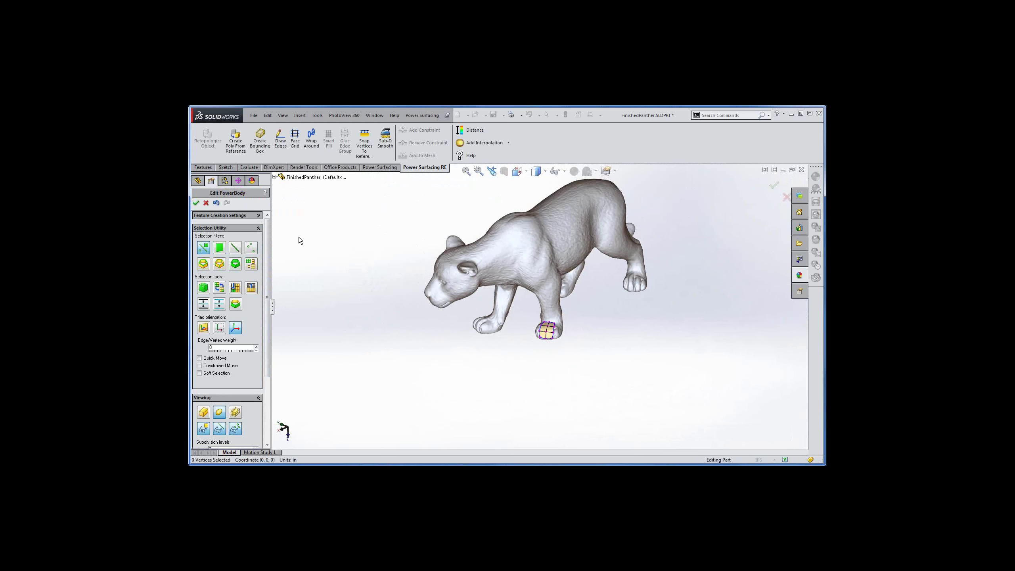
{"action": "left_click", "coordinate": [206, 203]}
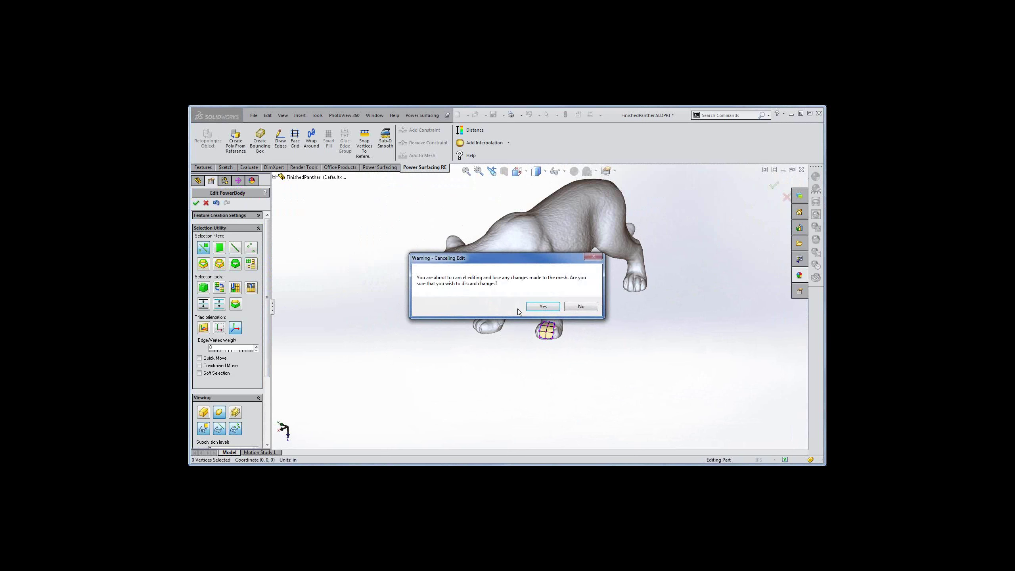
{"action": "left_click", "coordinate": [554, 307]}
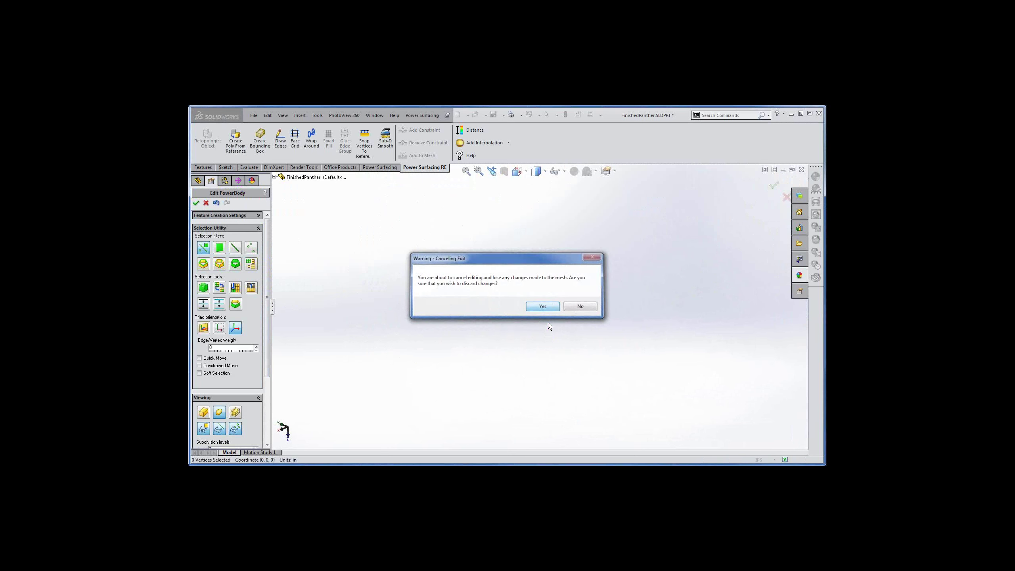
{"action": "left_click", "coordinate": [254, 115]}
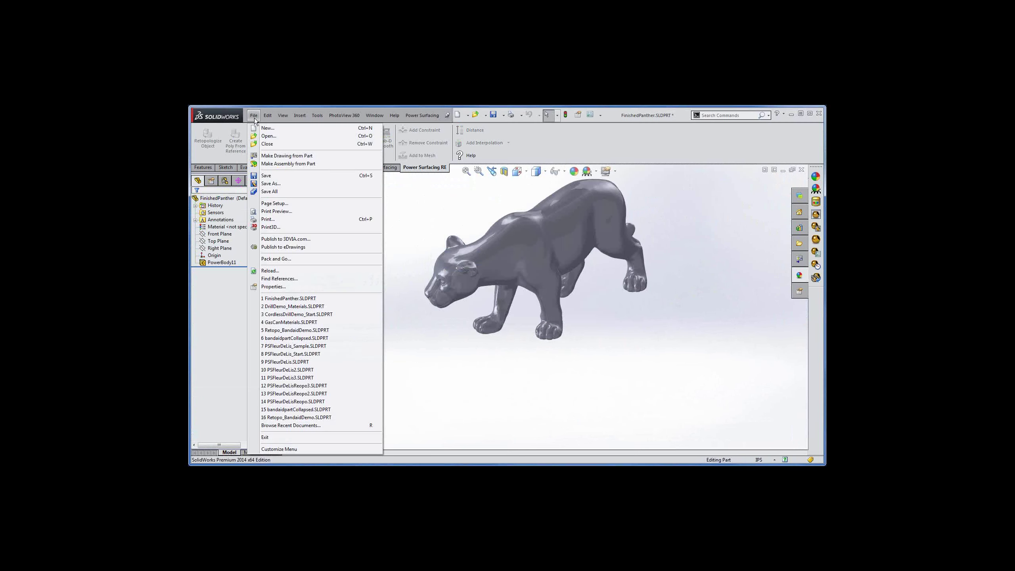
{"action": "left_click", "coordinate": [268, 144]}
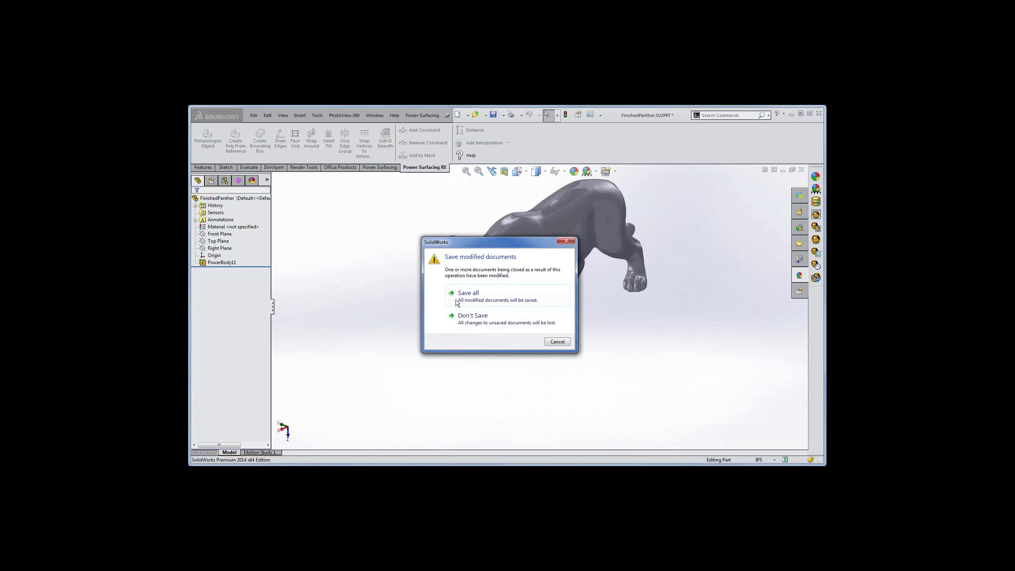
{"action": "left_click", "coordinate": [473, 318]}
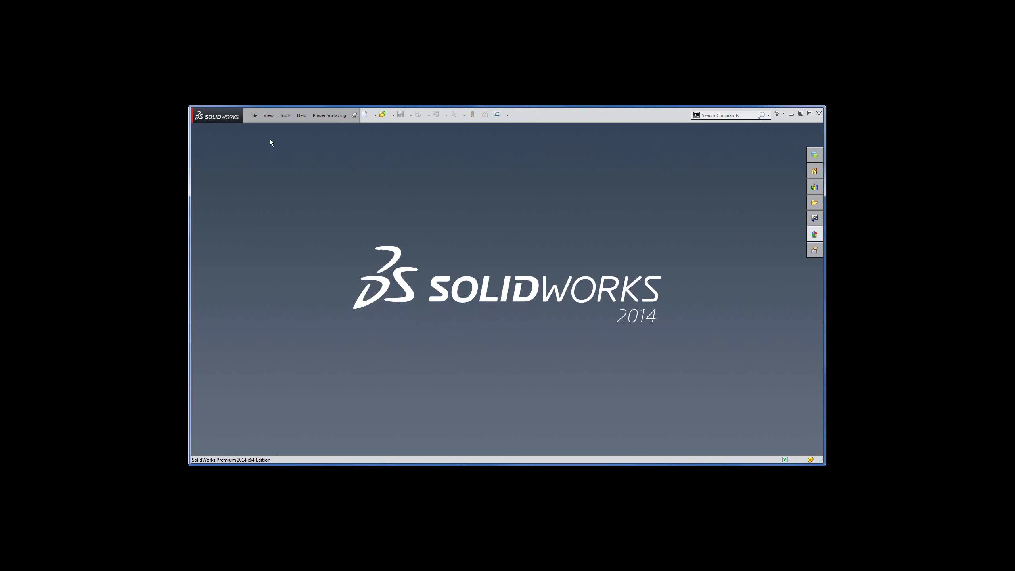
Open bandaidpartCollapsed.SLDPRT and examine its raised holes, recessed window and front opening.
{"action": "left_click", "coordinate": [254, 115]}
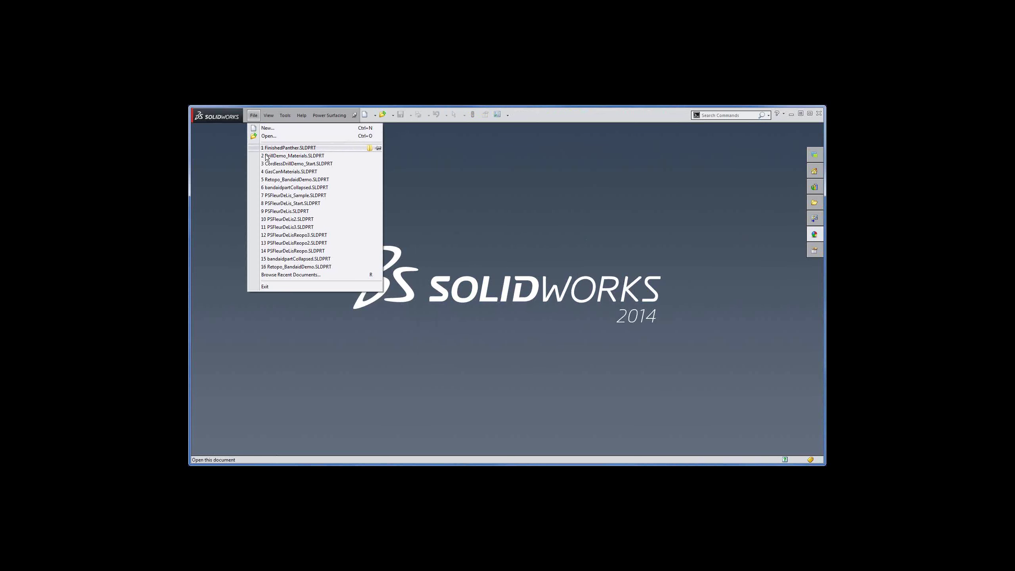
{"action": "mouse_move", "coordinate": [268, 157]}
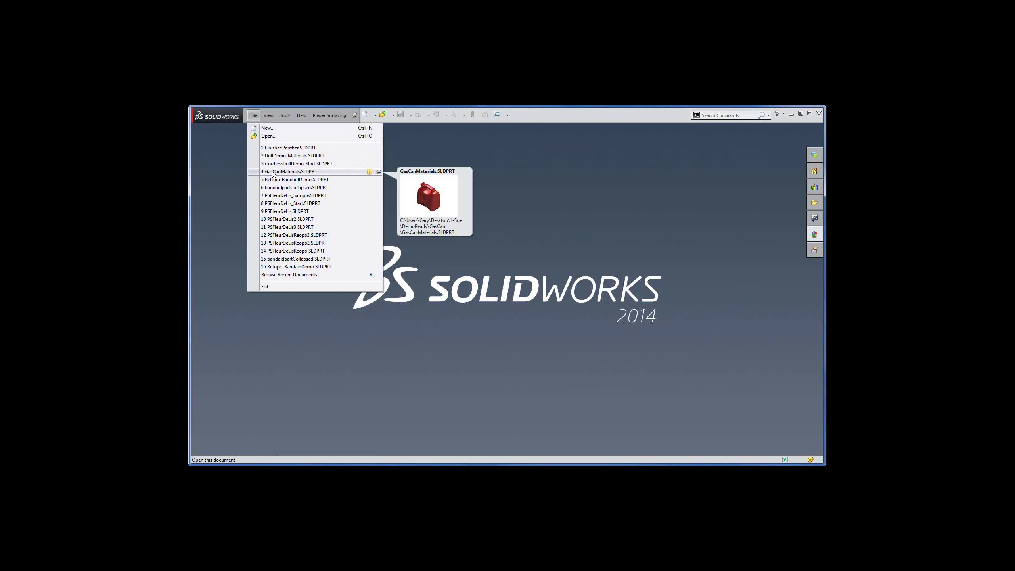
{"action": "left_click", "coordinate": [274, 188]}
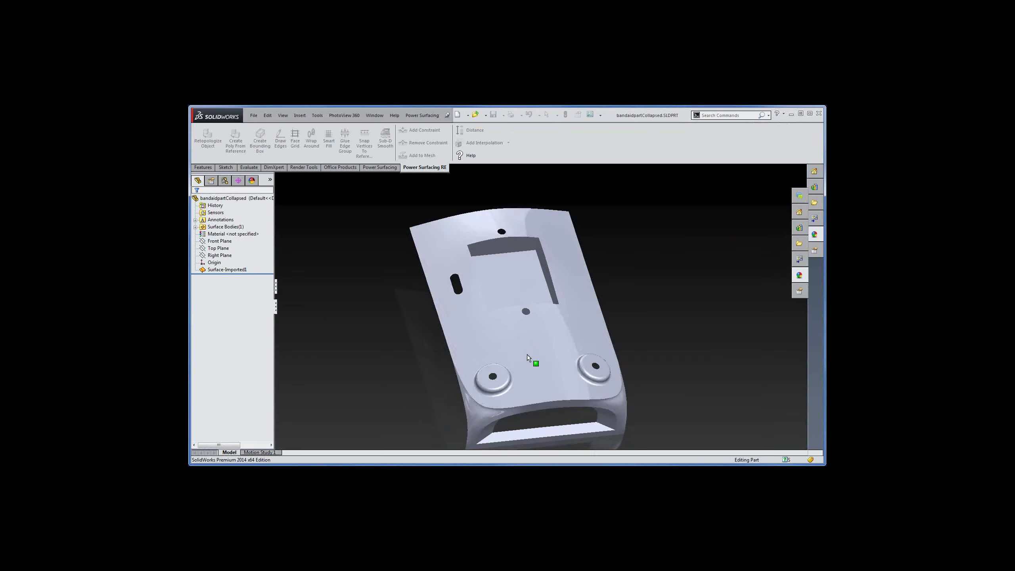
{"action": "middle_click_drag", "start_coordinate": [526, 354], "coordinate": [589, 330]}
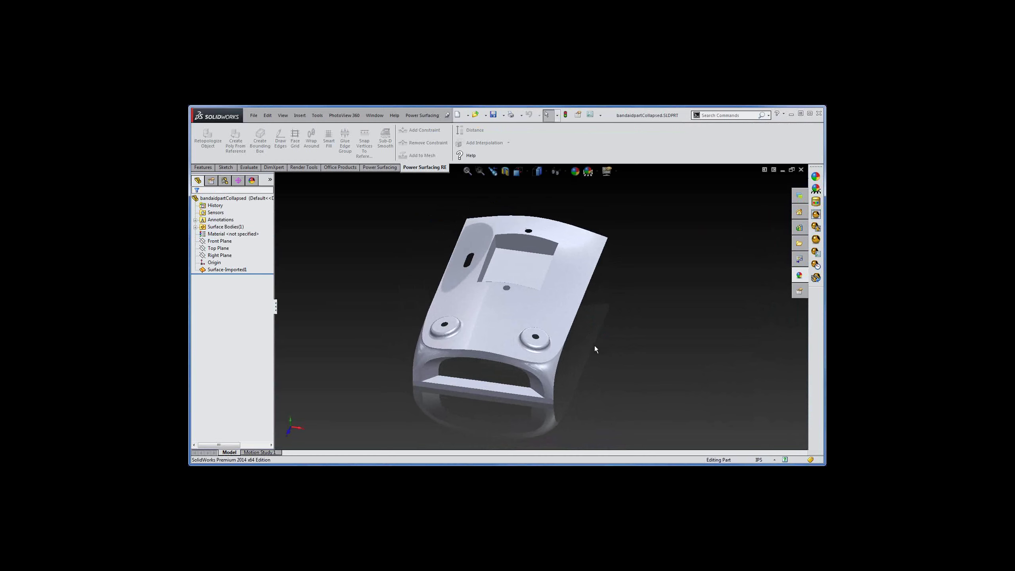
{"action": "middle_click_drag", "start_coordinate": [595, 347], "coordinate": [597, 345]}
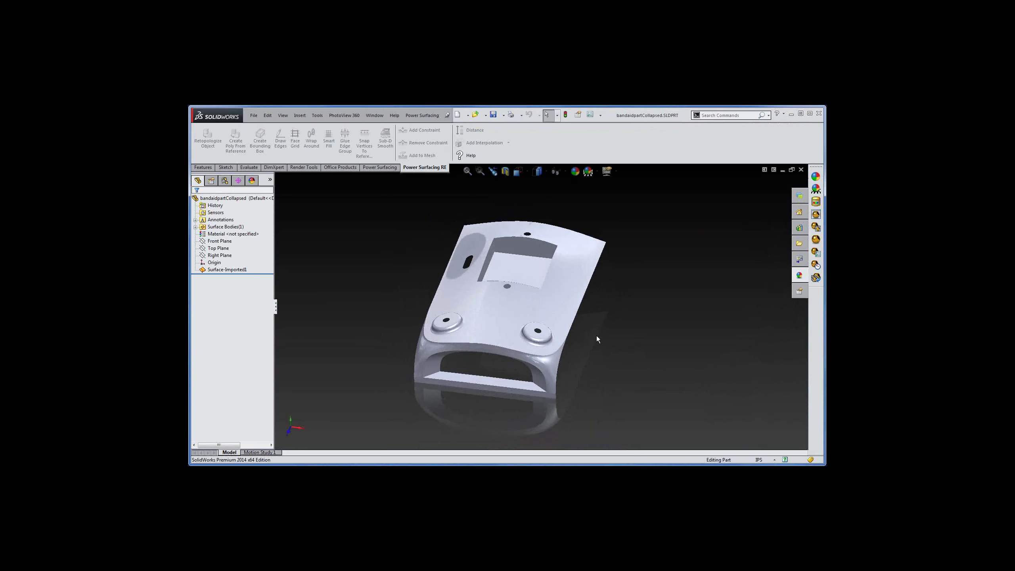
{"action": "middle_click_drag", "start_coordinate": [596, 343], "coordinate": [601, 341]}
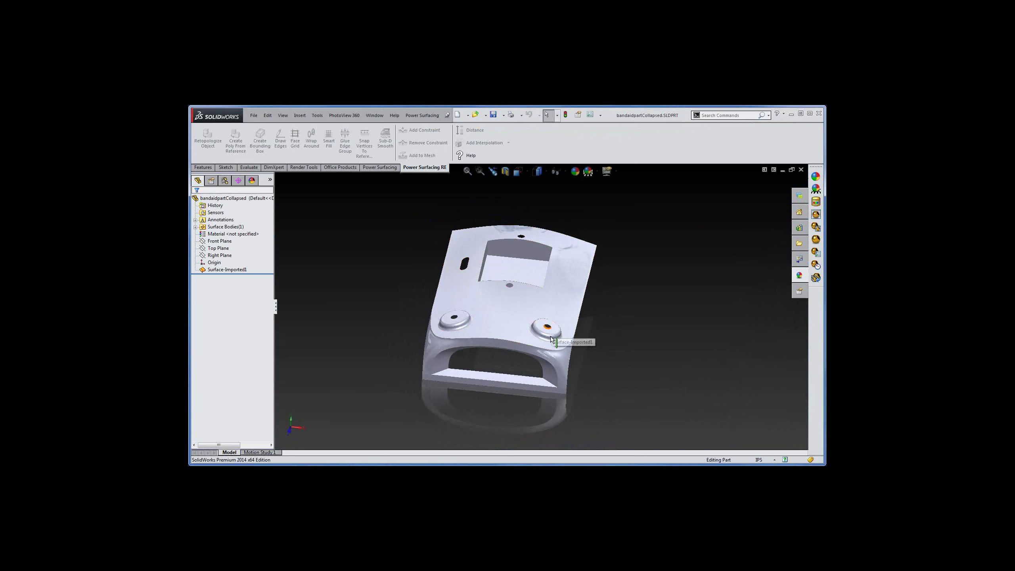
{"action": "middle_click_drag", "start_coordinate": [651, 339], "coordinate": [653, 351]}
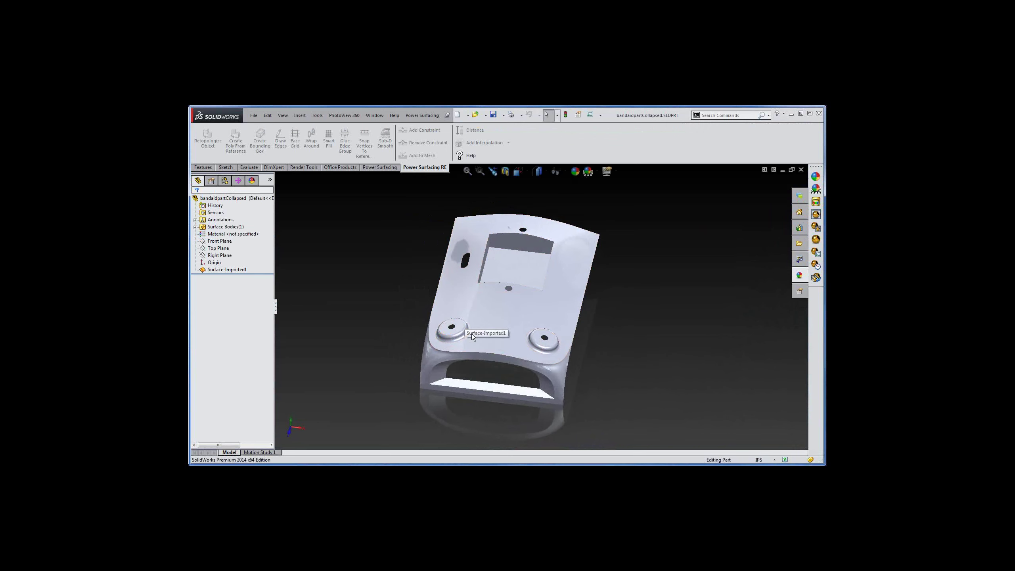
Close the bandaidpartCollapsed part and open the recent file Retopo_BandaidDemo.SLDPRT.
{"action": "left_click", "coordinate": [253, 115]}
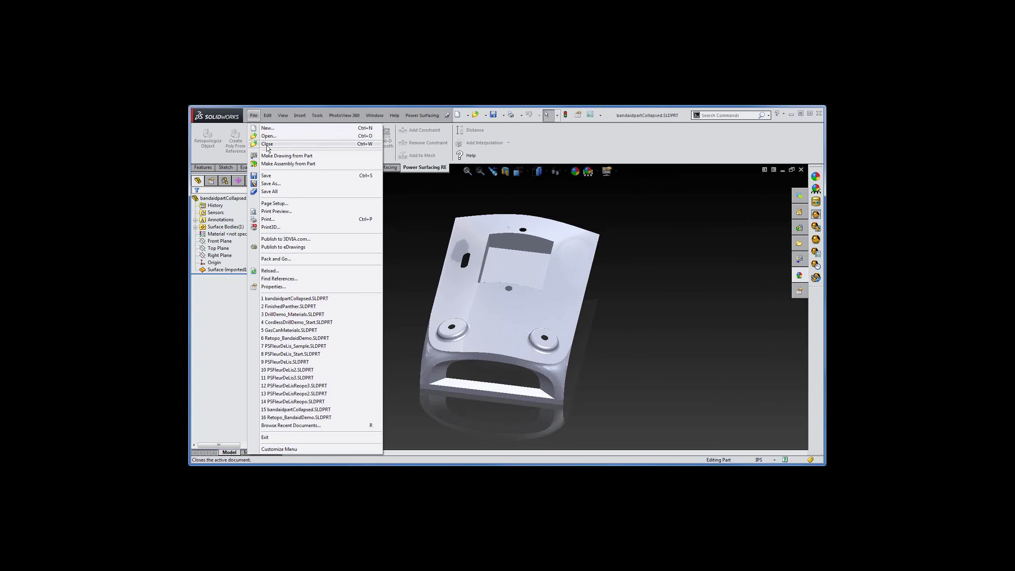
{"action": "left_click", "coordinate": [267, 143]}
{"action": "left_click", "coordinate": [254, 115]}
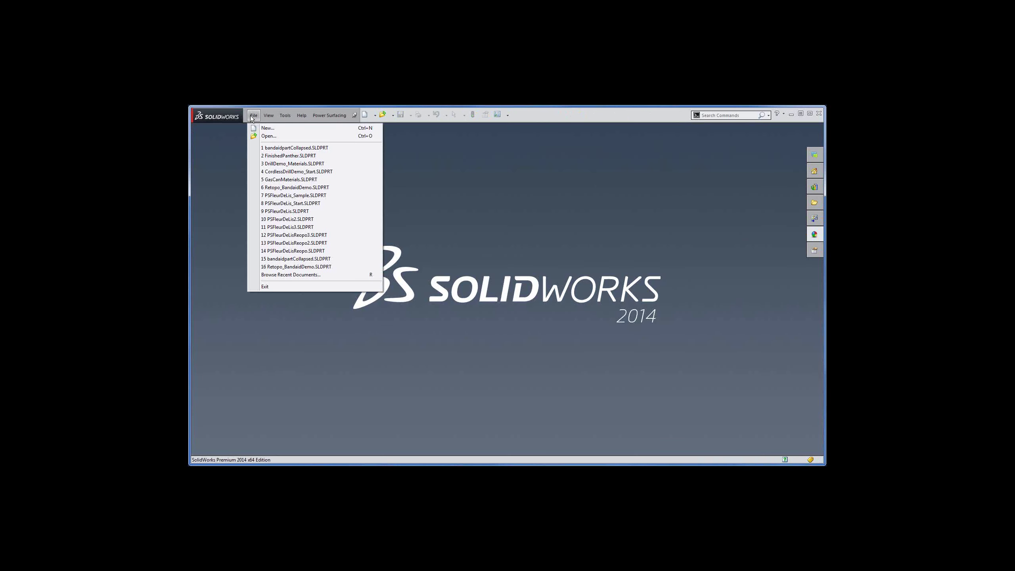
{"action": "left_click", "coordinate": [276, 190]}
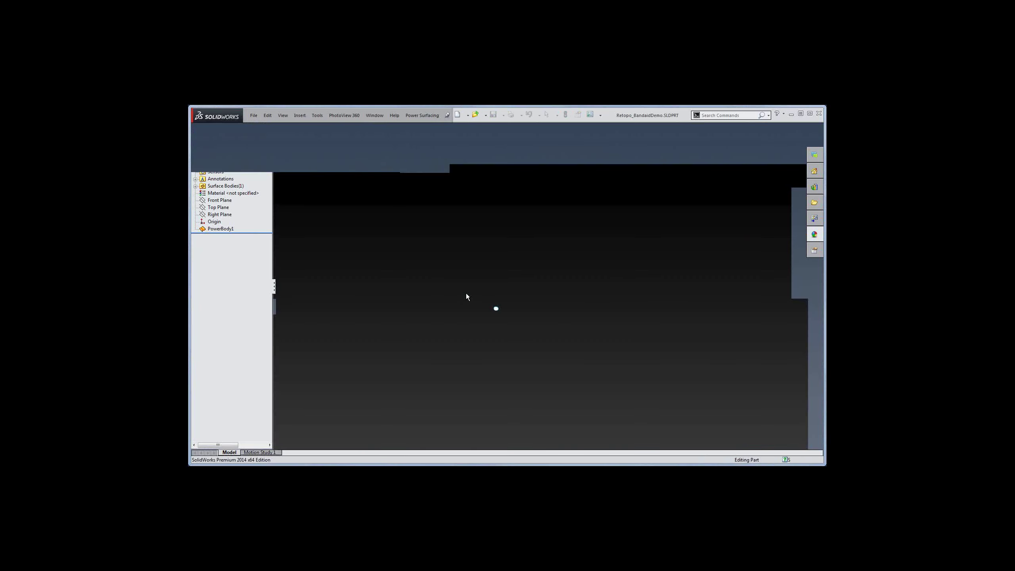
Start editing the PowerBody1 feature of the retopology part over its reference mesh.
{"action": "left_click", "coordinate": [216, 270]}
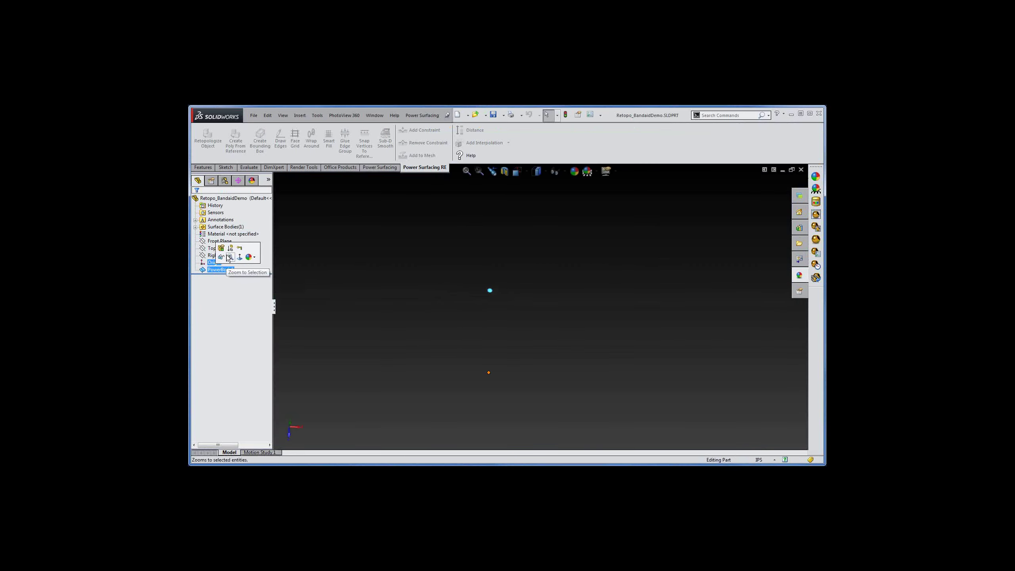
{"action": "left_click", "coordinate": [222, 248]}
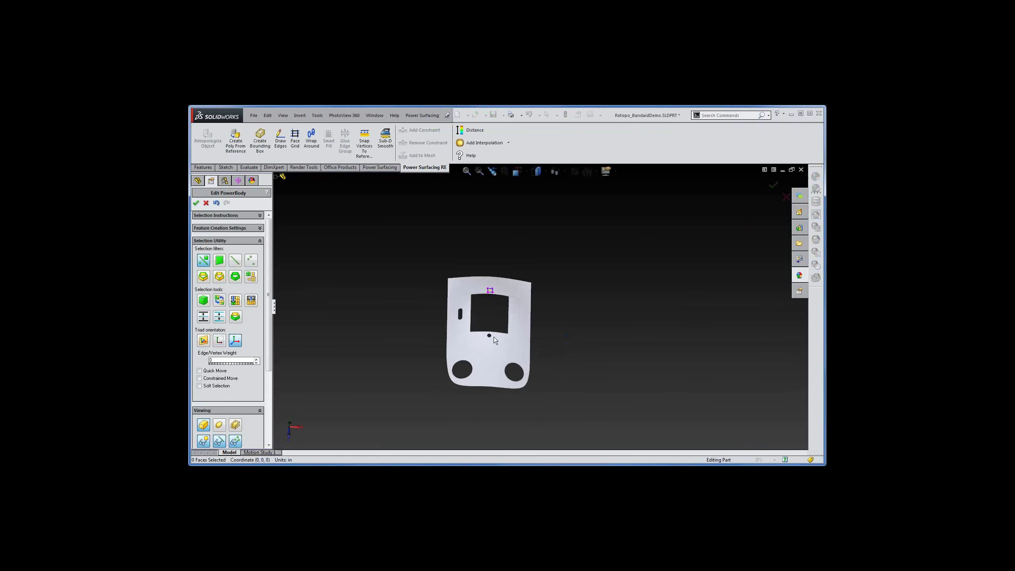
{"action": "scroll", "coordinate": [500, 338], "scroll_direction": "up", "scroll_amount": 3}
{"action": "middle_click_drag", "start_coordinate": [521, 338], "coordinate": [513, 296]}
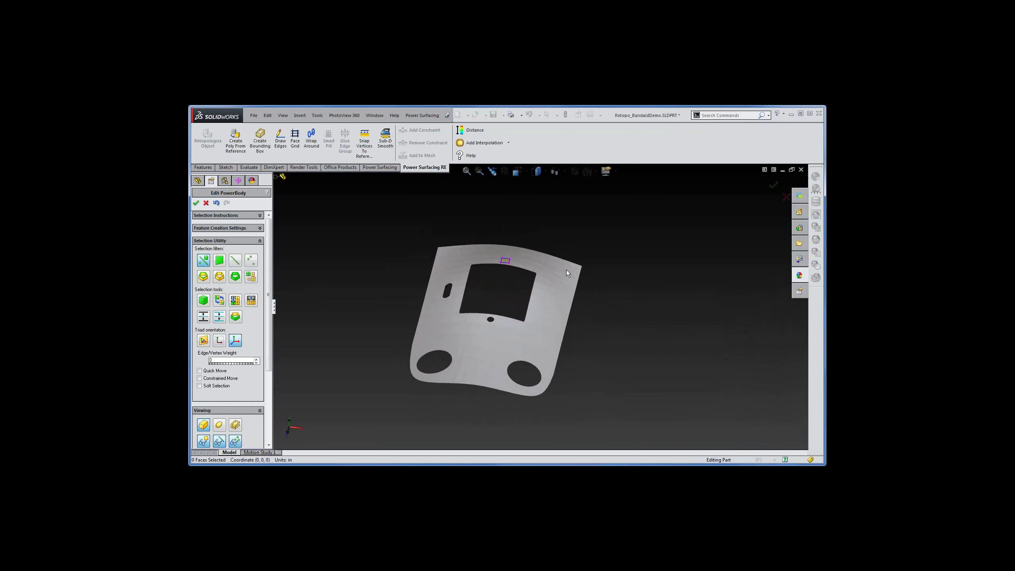
Open the Selection Set Manager and display the selection sets of the Reference Mesh.
{"action": "left_click", "coordinate": [382, 168]}
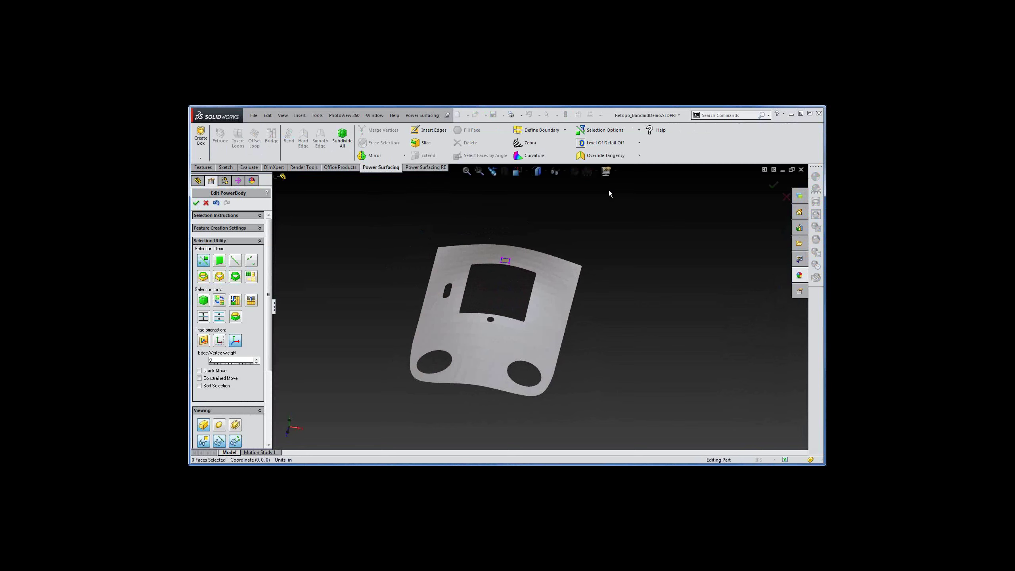
{"action": "left_click", "coordinate": [640, 131]}
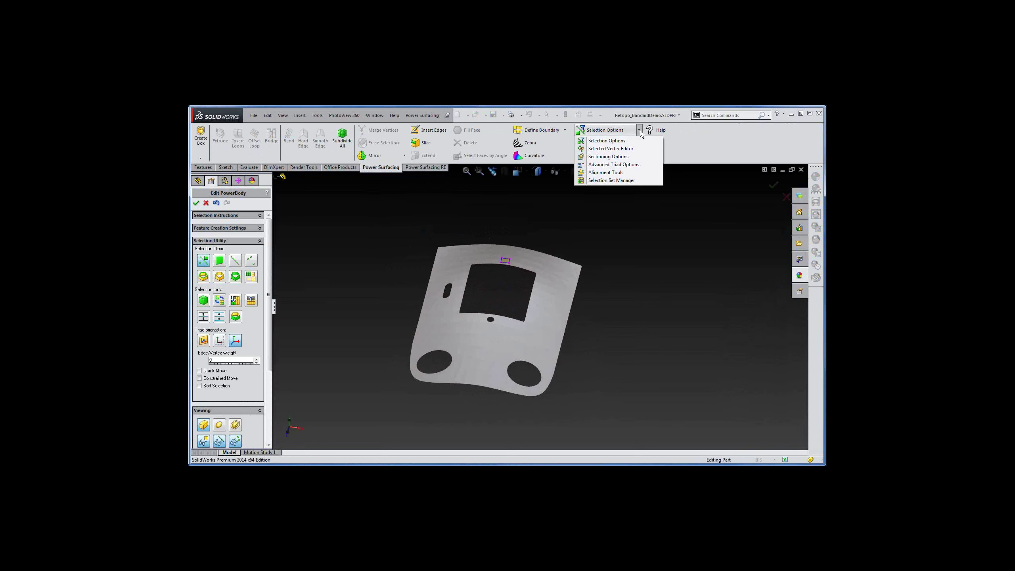
{"action": "left_click", "coordinate": [614, 180]}
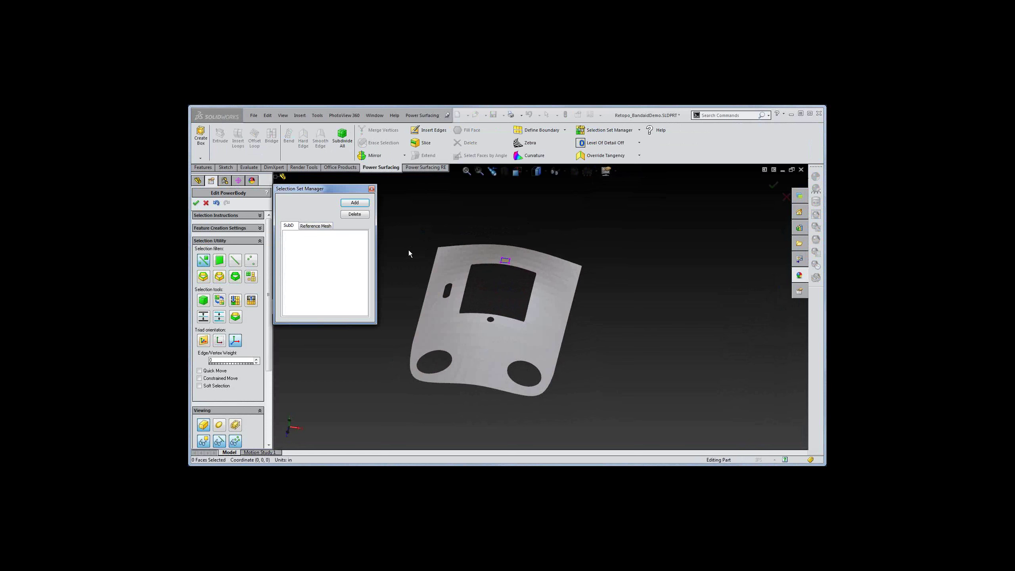
{"action": "left_click", "coordinate": [323, 226]}
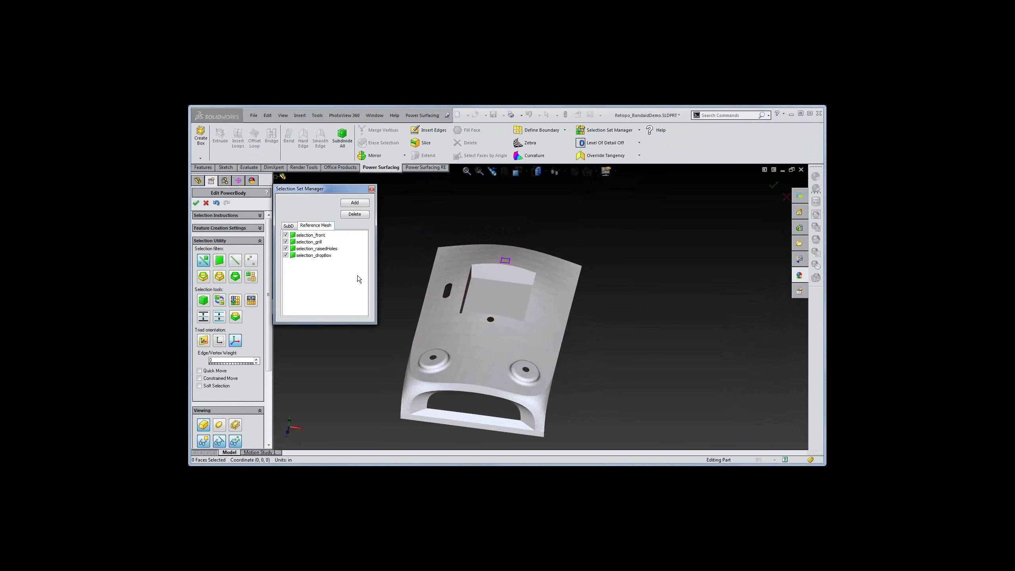
{"action": "mouse_move", "coordinate": [580, 354]}
{"action": "middle_mouse_down"}
{"action": "mouse_move", "coordinate": [585, 345]}
{"action": "mouse_move", "coordinate": [571, 356]}
{"action": "middle_mouse_up"}
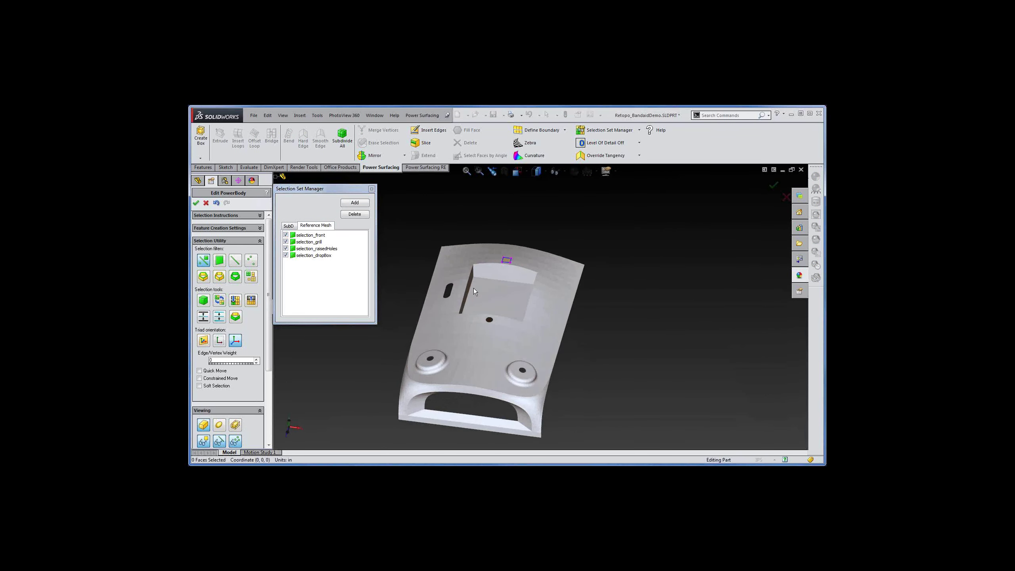
Hide the reference mesh sets selection_front, selection_grill, selection_raisedHoles and selection_dropBox, and show them all again.
{"action": "left_click", "coordinate": [286, 236]}
{"action": "left_click", "coordinate": [286, 242]}
{"action": "left_click", "coordinate": [285, 249]}
{"action": "left_click", "coordinate": [286, 256]}
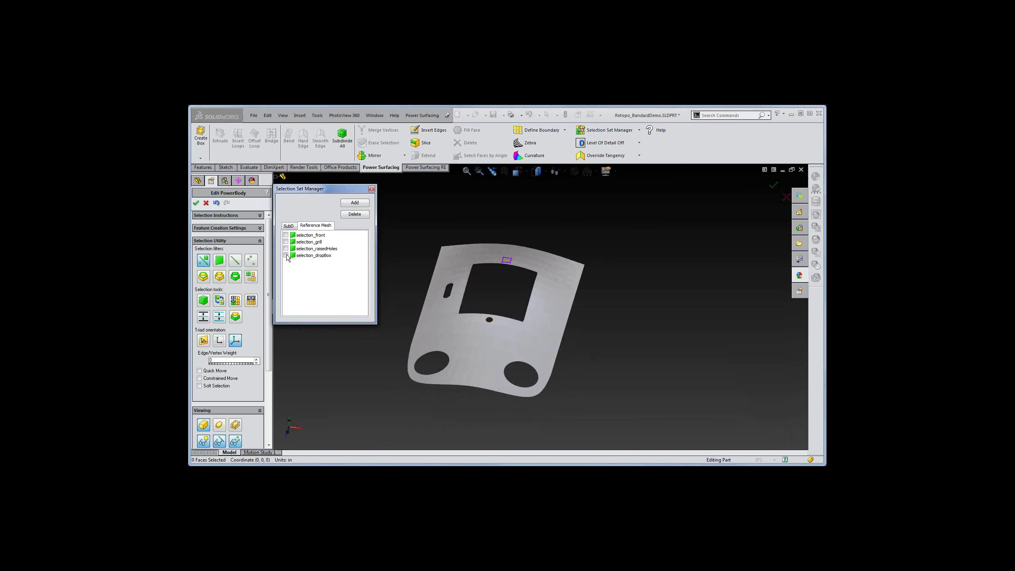
{"action": "left_click", "coordinate": [286, 255]}
{"action": "left_click", "coordinate": [285, 249]}
{"action": "left_click", "coordinate": [285, 241]}
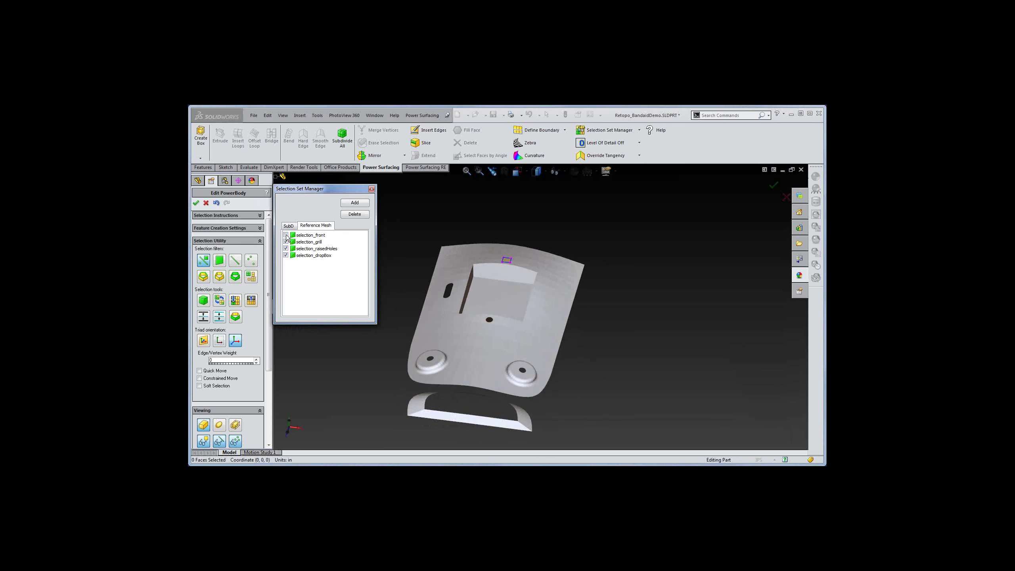
{"action": "left_click", "coordinate": [286, 235]}
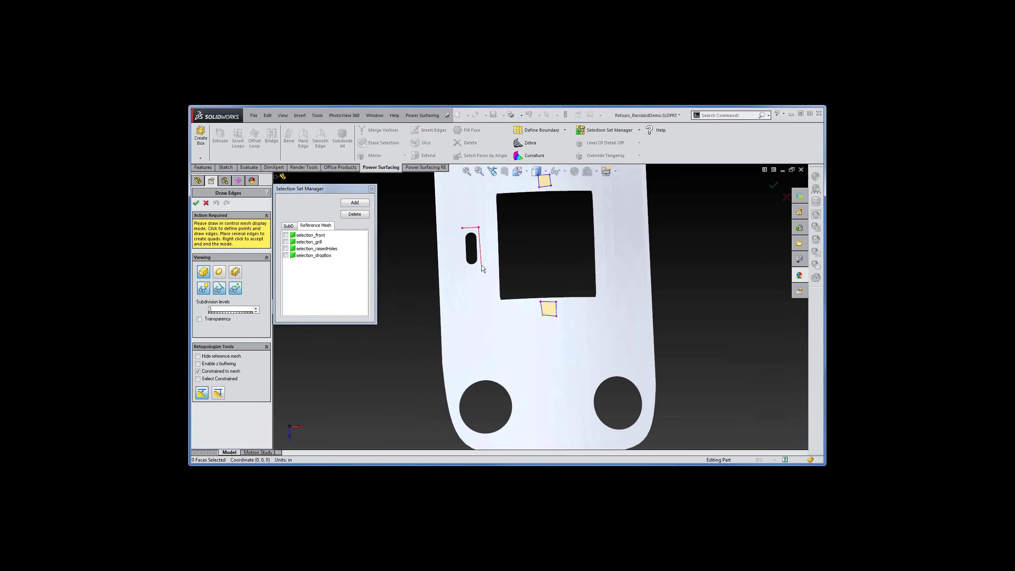
Place the remaining two corners of the quad around the slot beside the window and finish Draw Edges.
{"action": "left_click", "coordinate": [481, 266]}
{"action": "left_click", "coordinate": [467, 267]}
{"action": "right_click", "coordinate": [486, 243]}
Insert three loops across the slot quad's long edges, dividing it into four quads.
{"action": "key", "text": "s"}
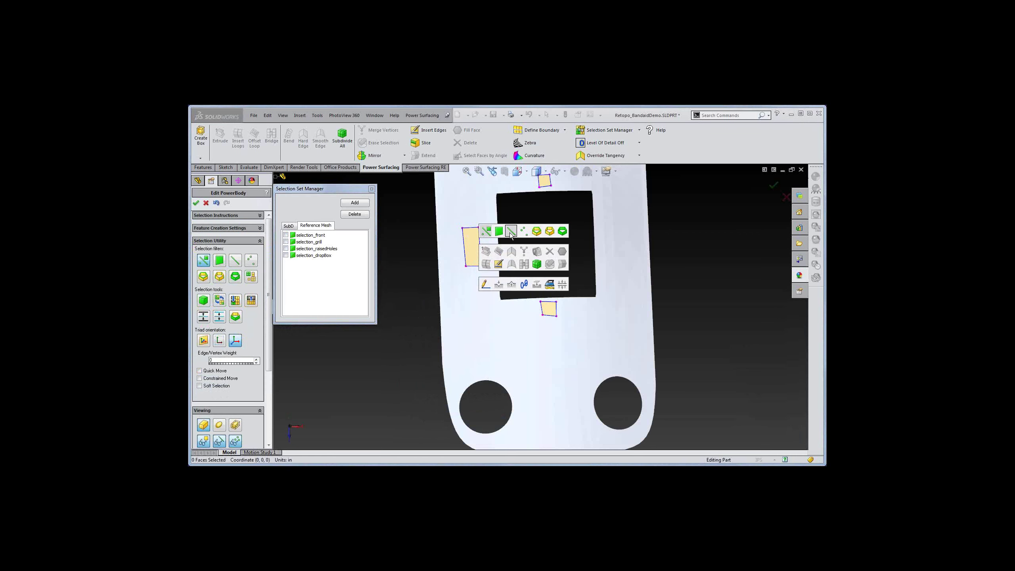
{"action": "left_click", "coordinate": [511, 233]}
{"action": "left_click", "coordinate": [480, 246]}
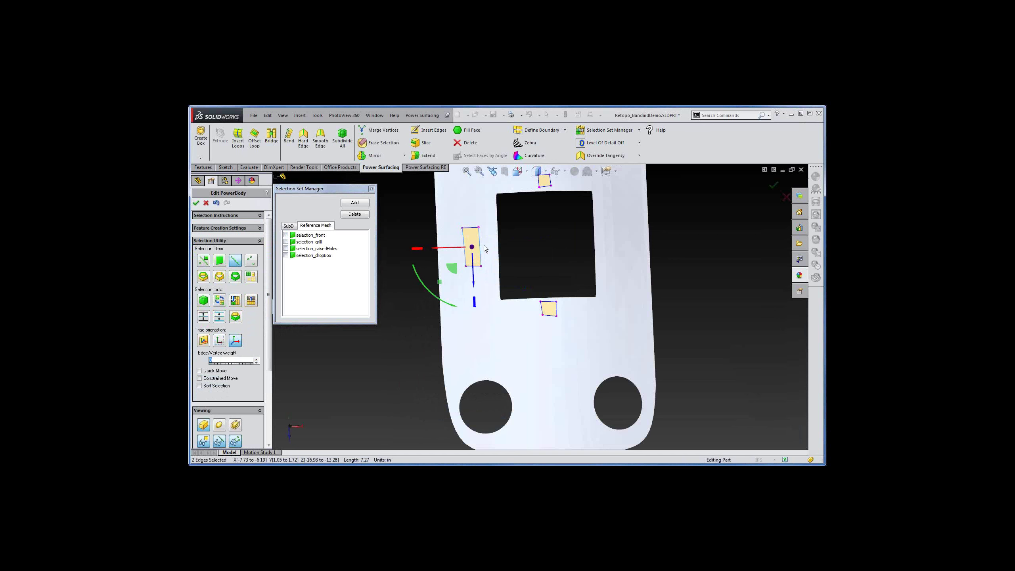
{"action": "key", "text": "s"}
{"action": "left_click", "coordinate": [492, 266]}
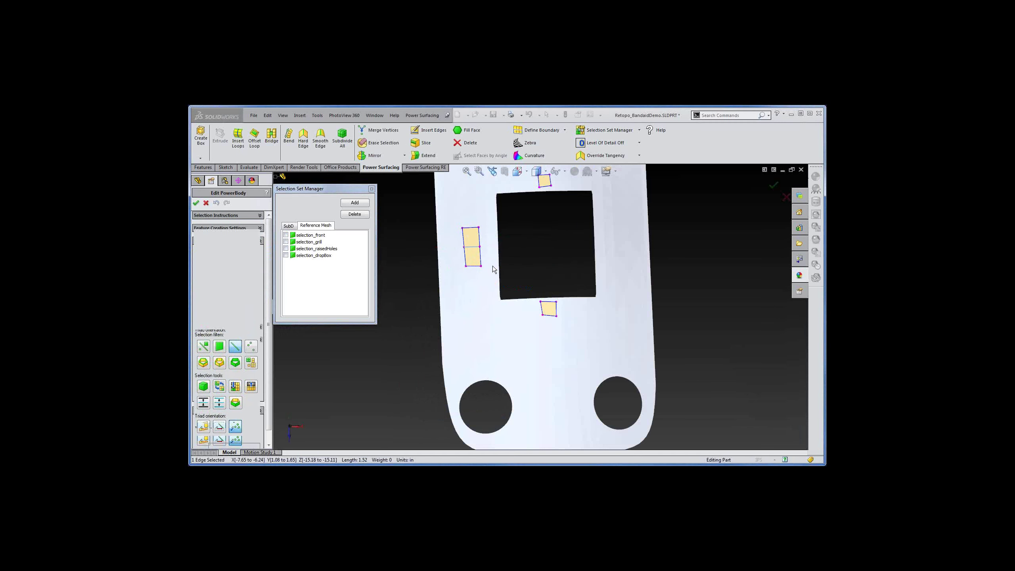
{"action": "scroll", "coordinate": [479, 270], "scroll_direction": "up", "scroll_amount": 1}
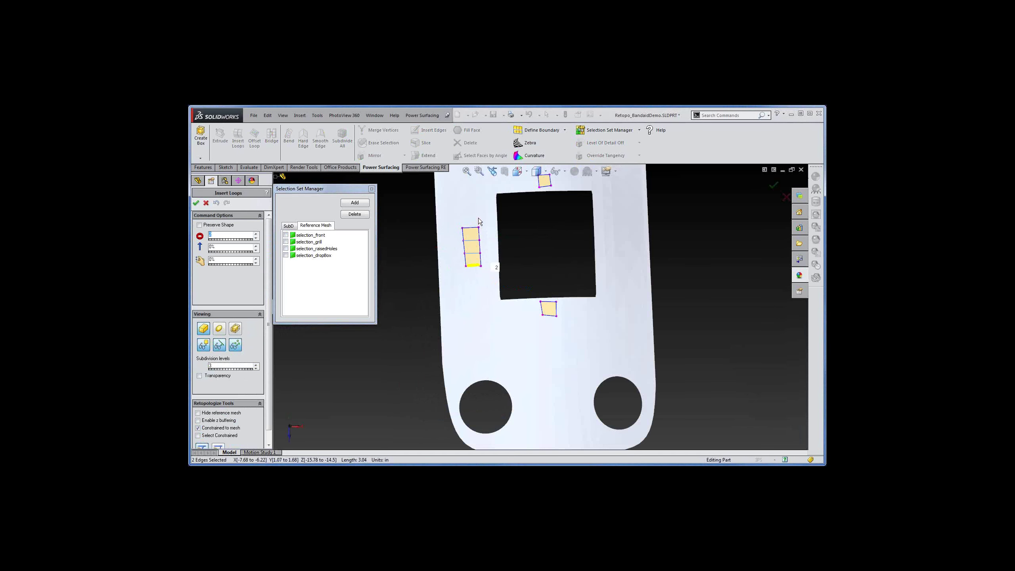
{"action": "scroll", "coordinate": [481, 204], "scroll_direction": "up", "scroll_amount": 1}
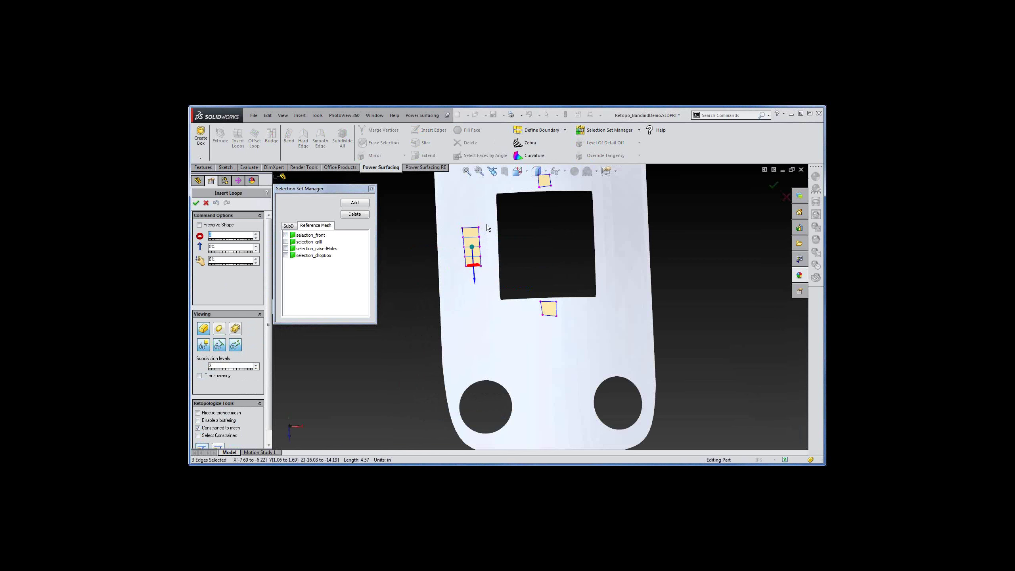
{"action": "key", "text": "Return"}
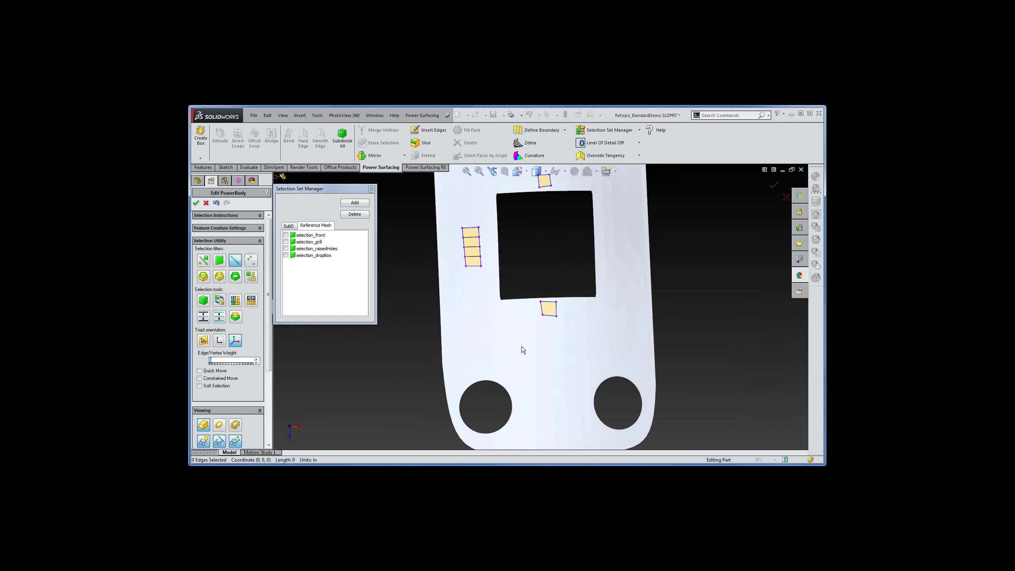
{"action": "left_click", "coordinate": [520, 348]}
Select all six drawn quads around the window with the face filter and add them to the reference mesh.
{"action": "middle_click_drag", "start_coordinate": [519, 333], "coordinate": [535, 381]}
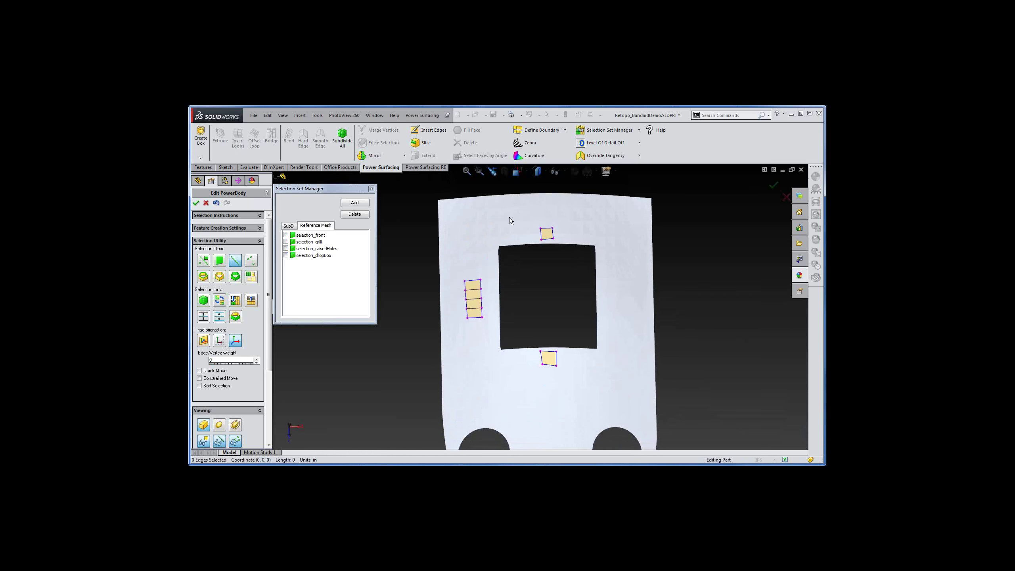
{"action": "right_click", "coordinate": [464, 219]}
{"action": "left_click", "coordinate": [484, 206]}
{"action": "left_click_drag", "start_coordinate": [447, 207], "coordinate": [591, 381]}
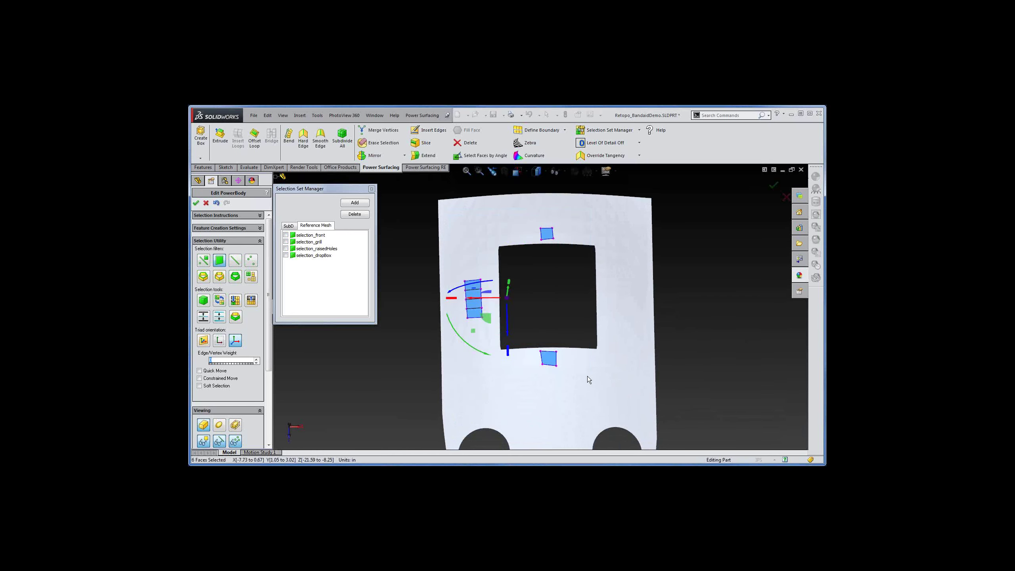
{"action": "left_click", "coordinate": [423, 169]}
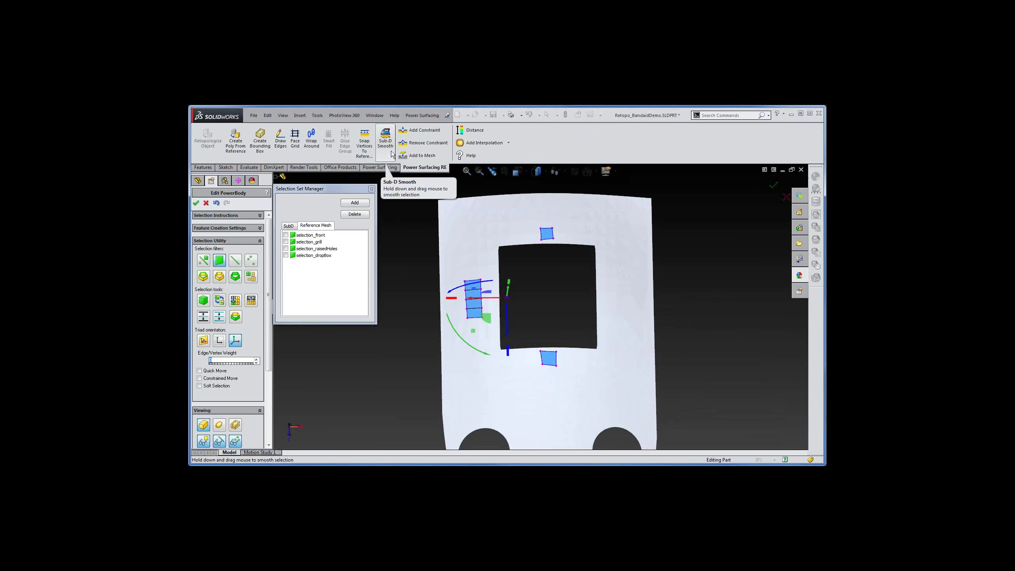
{"action": "left_click", "coordinate": [420, 156]}
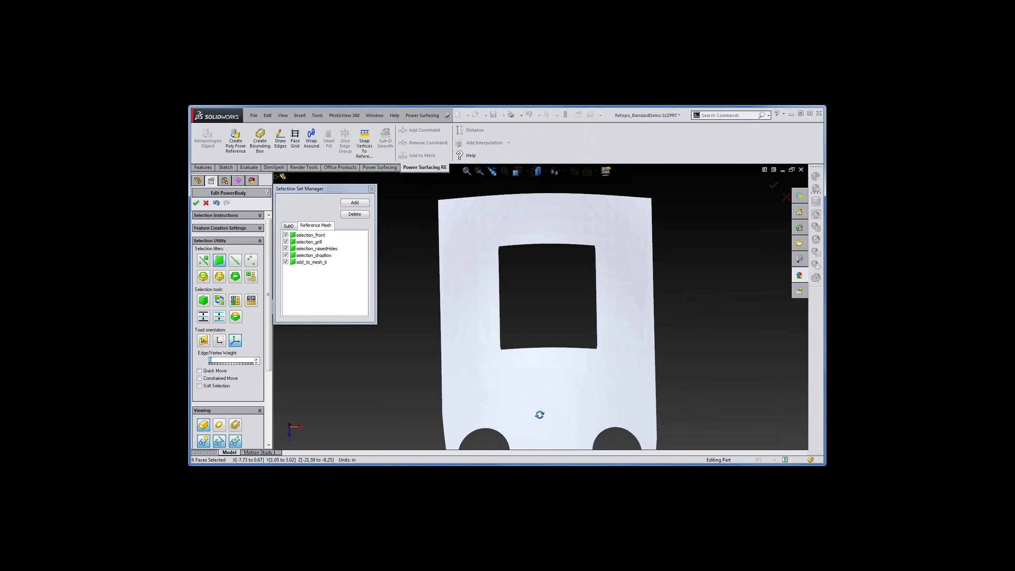
{"action": "middle_click_drag", "start_coordinate": [537, 416], "coordinate": [544, 330]}
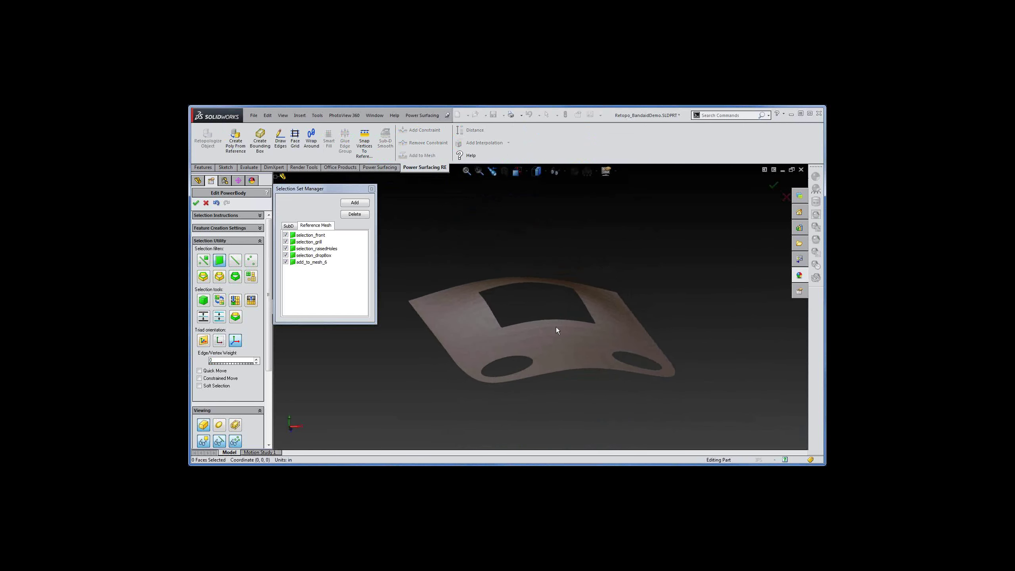
{"action": "middle_click_drag", "start_coordinate": [607, 347], "coordinate": [507, 369]}
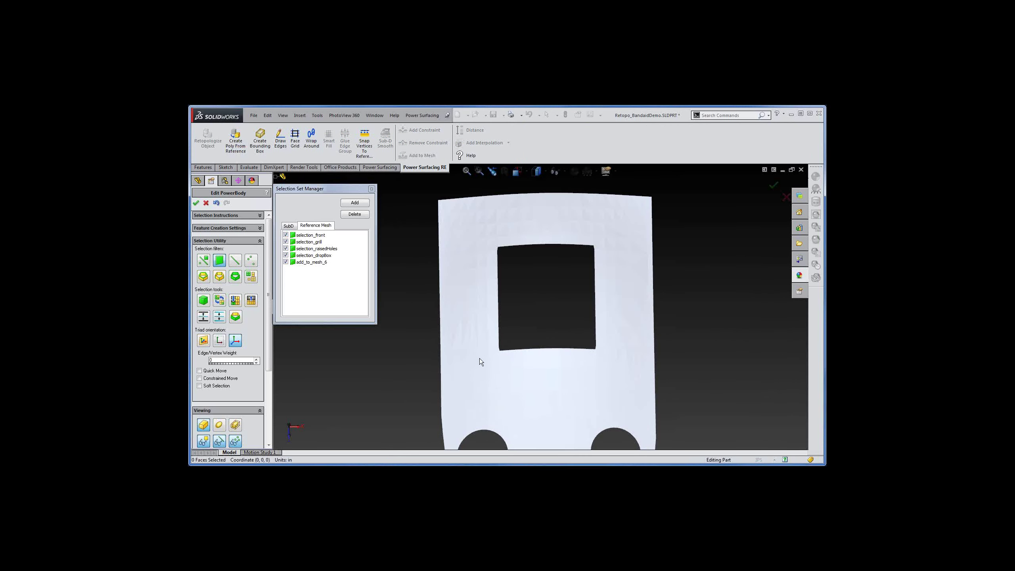
Draw one large quad with Draw Edges enclosing the rectangular window, with its corners slightly outside the opening, and finish the command.
{"action": "key", "text": "s"}
{"action": "left_click", "coordinate": [485, 396]}
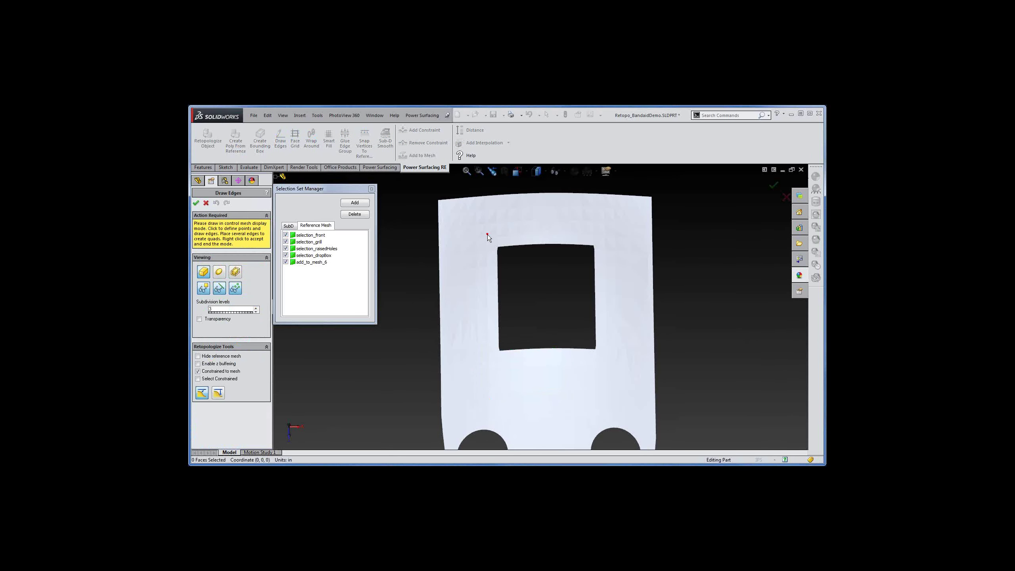
{"action": "left_click", "coordinate": [489, 236]}
{"action": "left_click", "coordinate": [600, 234]}
{"action": "left_click", "coordinate": [604, 358]}
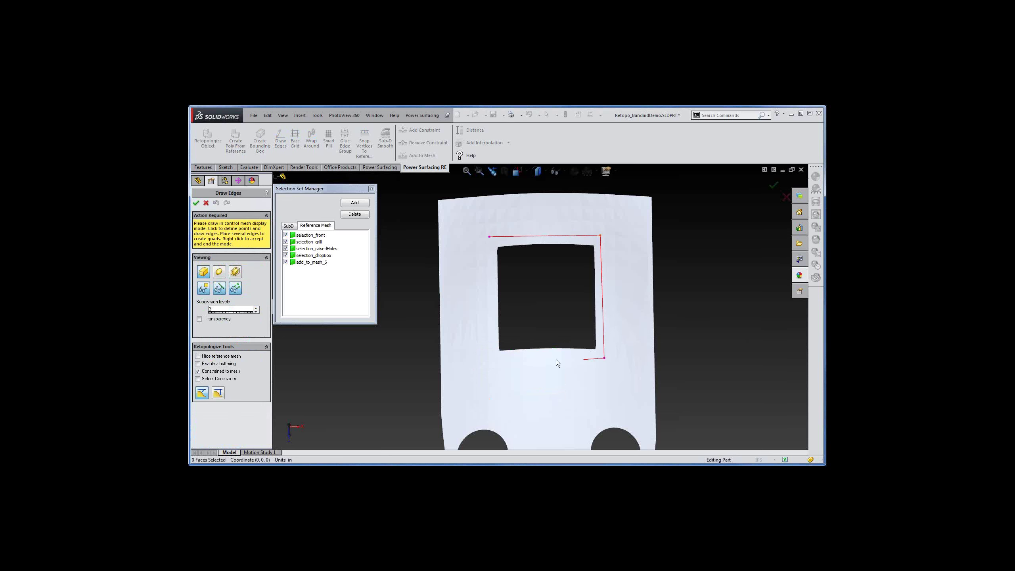
{"action": "left_click", "coordinate": [489, 362]}
{"action": "right_click", "coordinate": [619, 274]}
Insert three loops between the window quad's two vertical side edges, dividing it into four columns.
{"action": "key", "text": "s"}
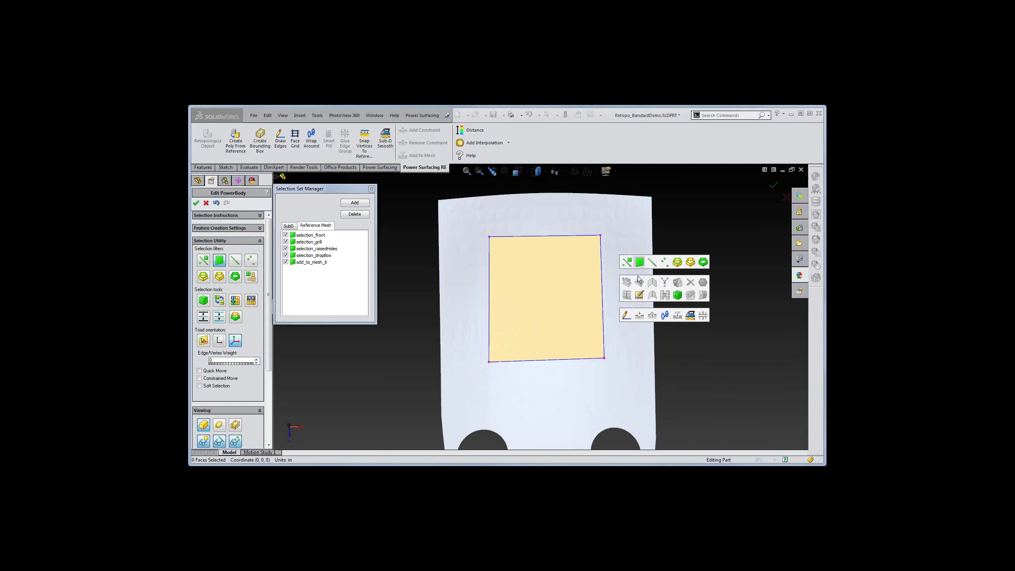
{"action": "left_click", "coordinate": [652, 262]}
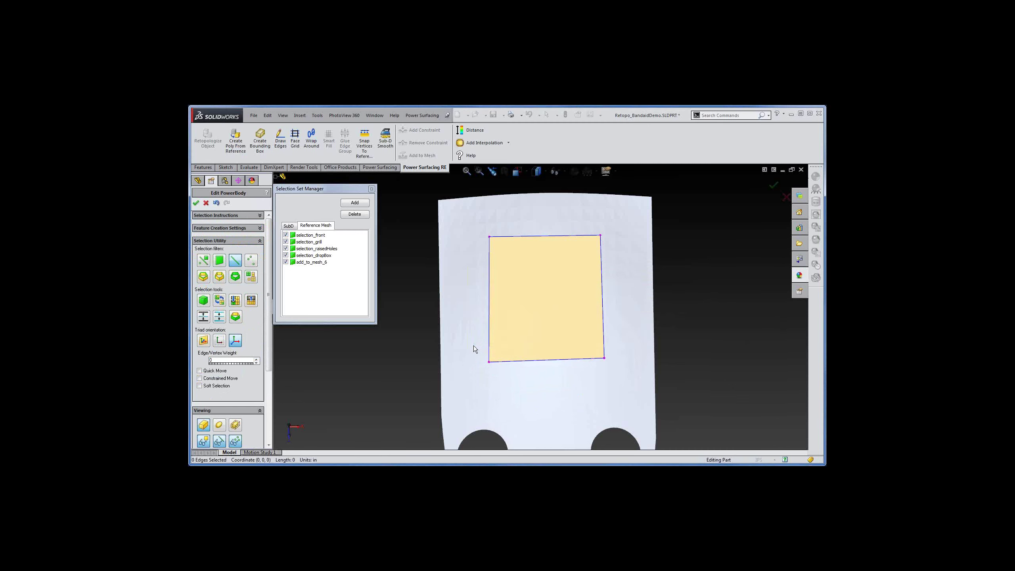
{"action": "double_click", "coordinate": [490, 338]}
{"action": "double_click", "coordinate": [520, 388]}
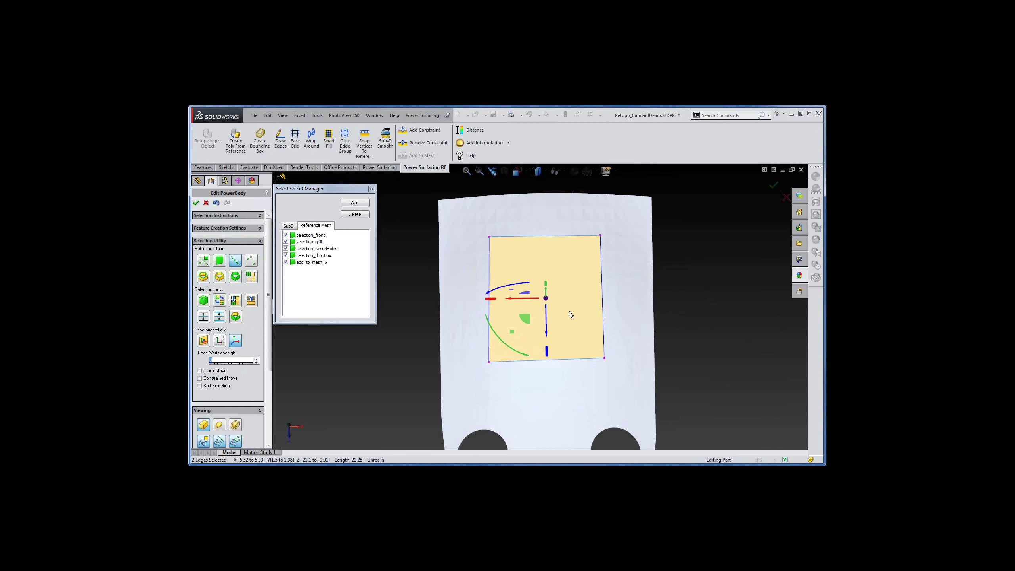
{"action": "key", "text": "s"}
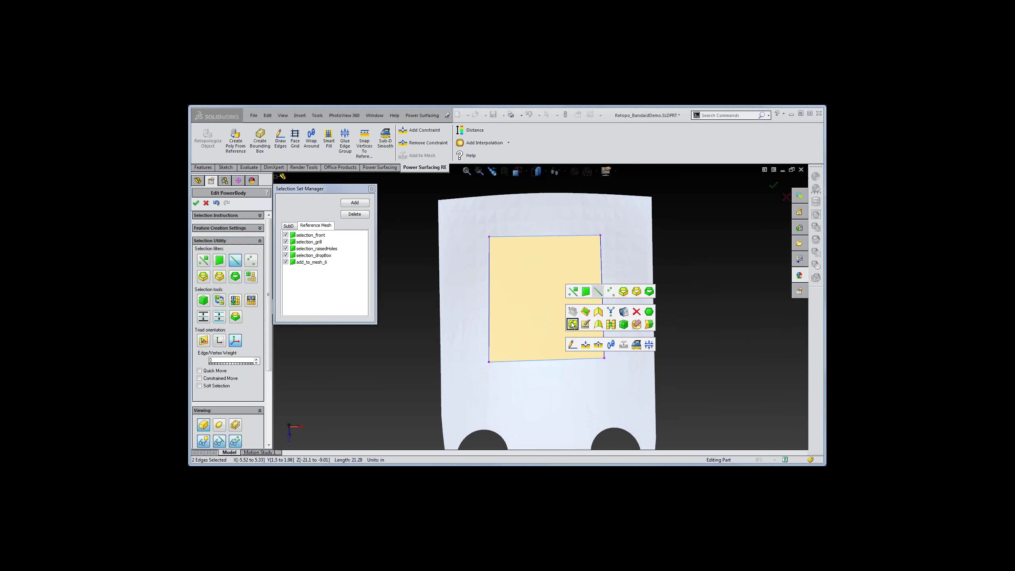
{"action": "left_click", "coordinate": [573, 324]}
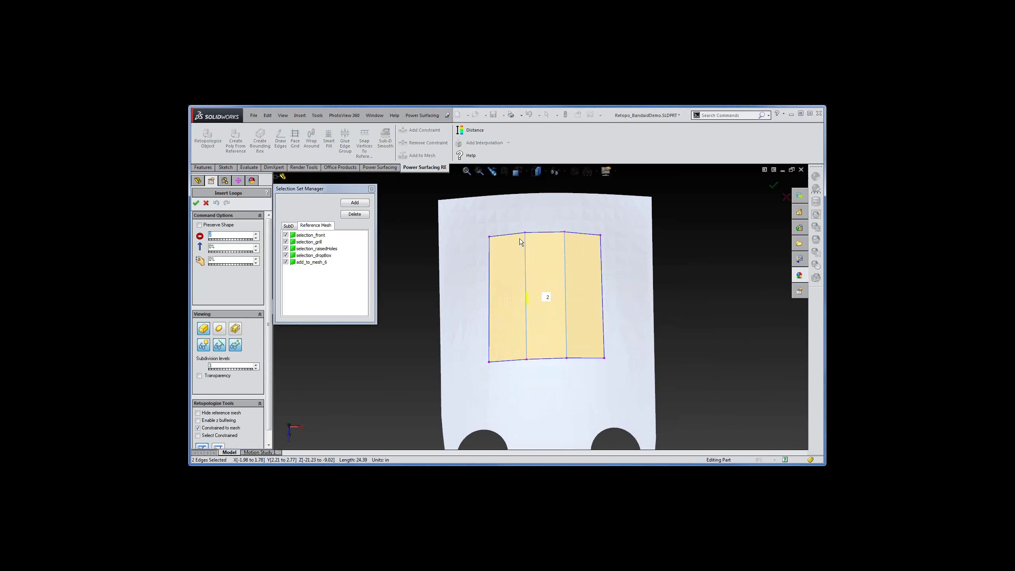
{"action": "key", "text": "Return"}
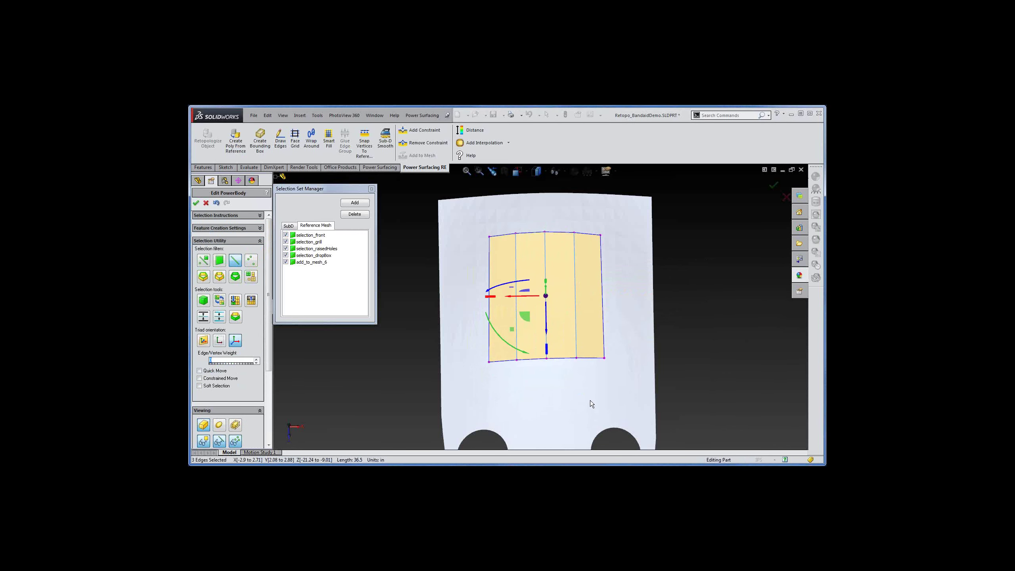
{"action": "left_click_drag", "start_coordinate": [626, 272], "coordinate": [470, 324]}
{"action": "key", "text": "s"}
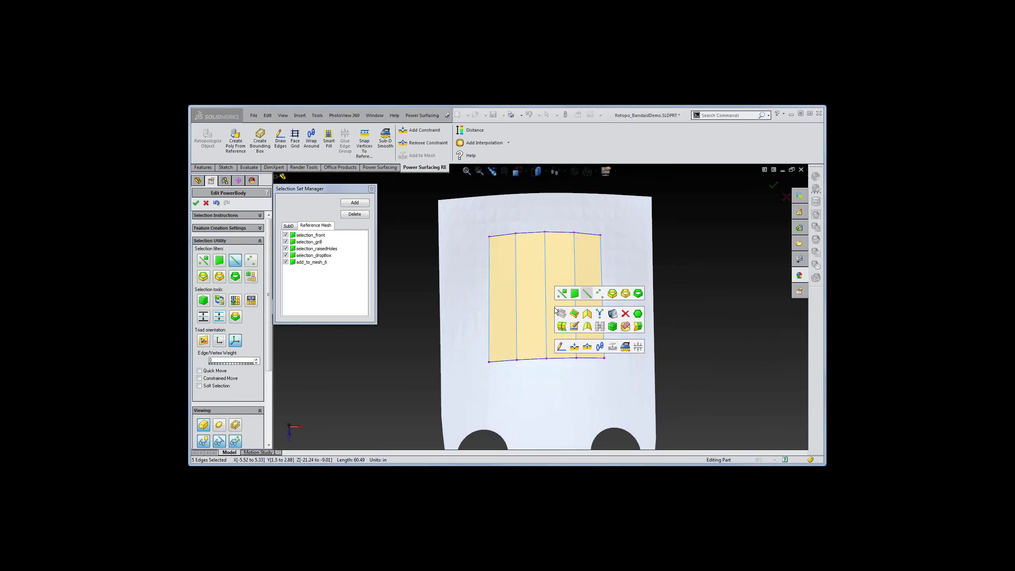
{"action": "left_click", "coordinate": [515, 380]}
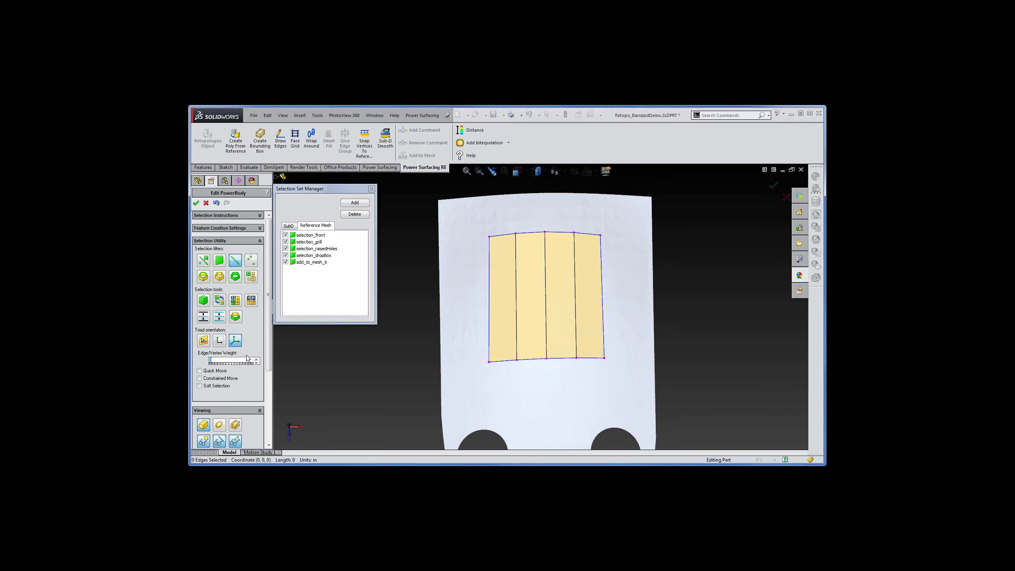
Turn on Transparency for the patch and set it to 50%.
{"action": "scroll", "coordinate": [268, 360], "scroll_direction": "down", "scroll_amount": 3}
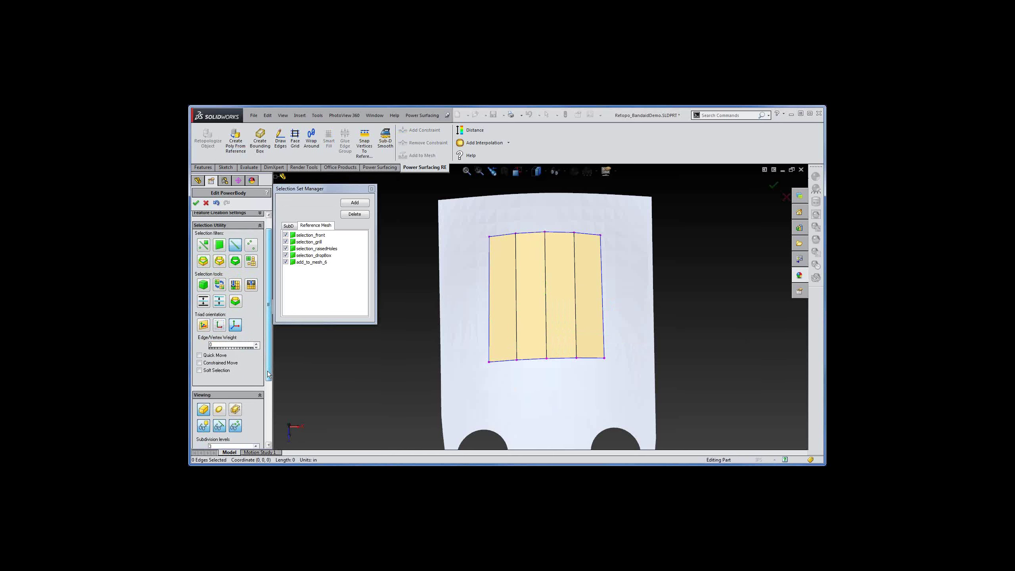
{"action": "left_click", "coordinate": [200, 398]}
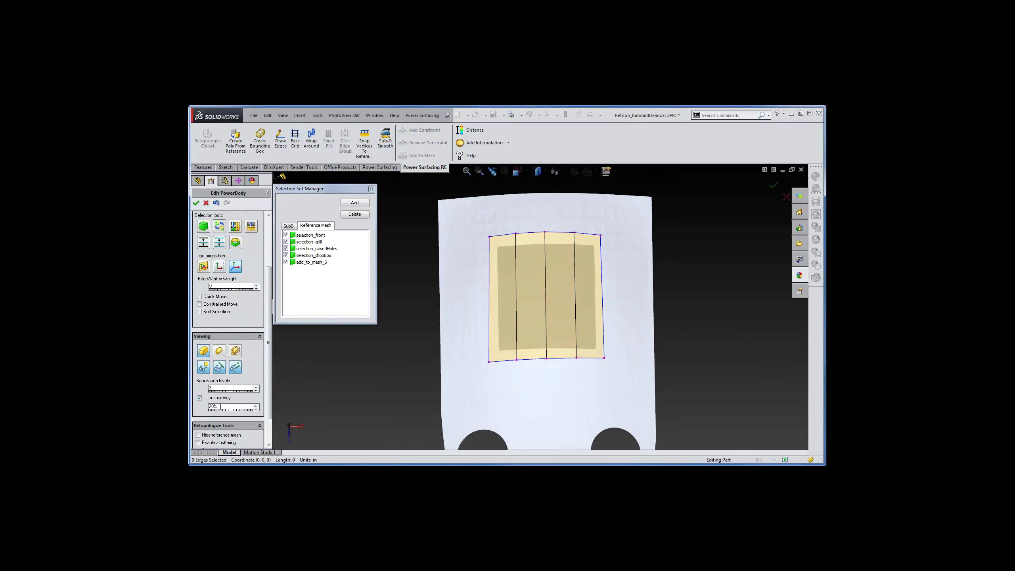
{"action": "type", "text": "50"}
{"action": "key", "text": "Return"}
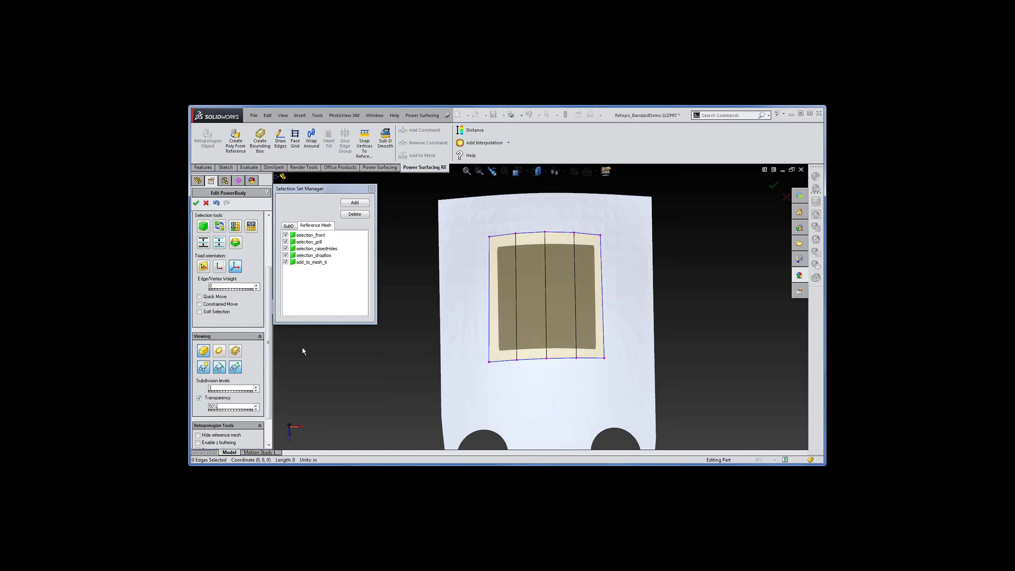
Try to insert loops across the window patch's five vertical edges with Constrained to mesh switched on.
{"action": "left_click_drag", "start_coordinate": [617, 282], "coordinate": [463, 326]}
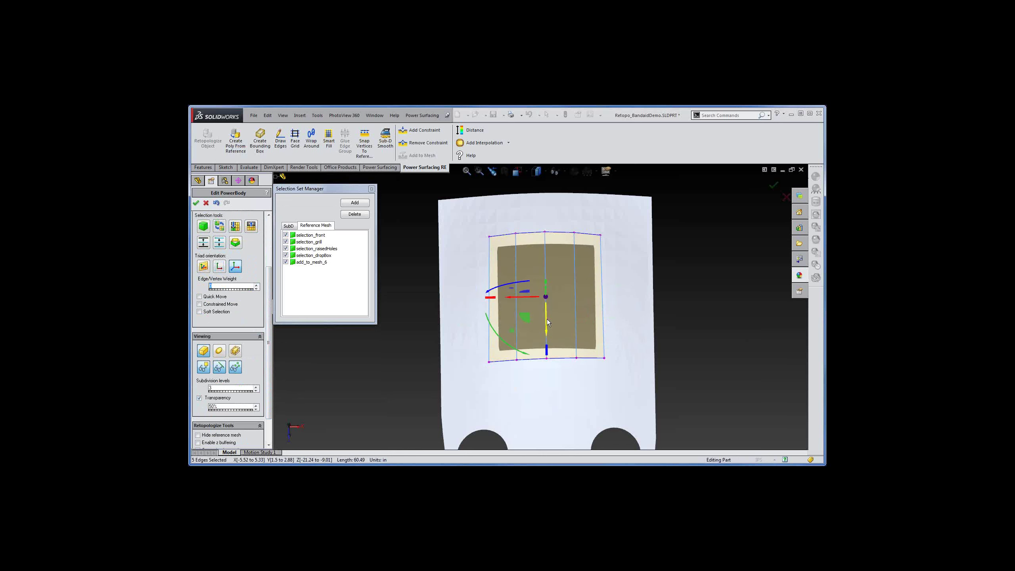
{"action": "key", "text": "s"}
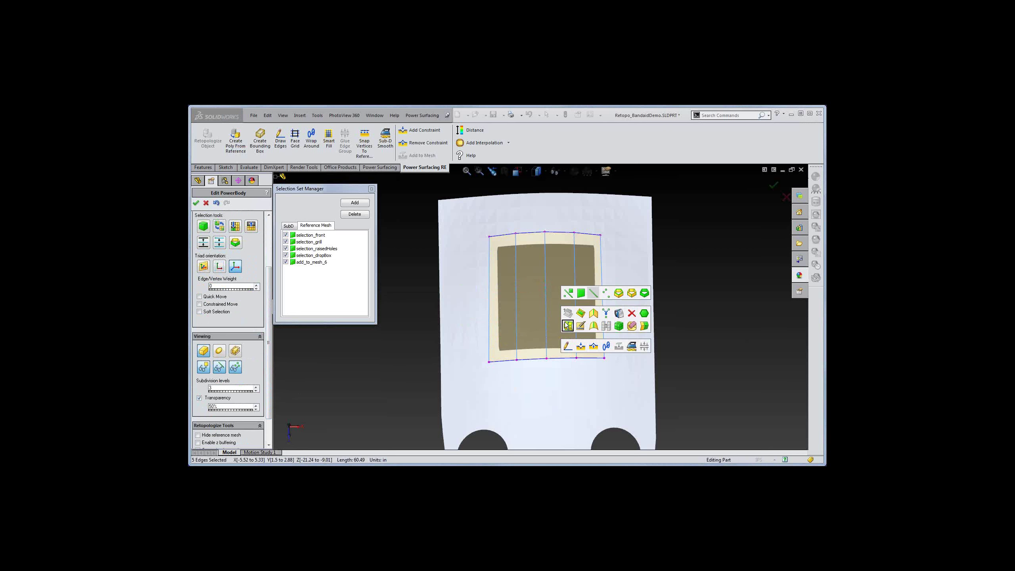
{"action": "left_click", "coordinate": [568, 326]}
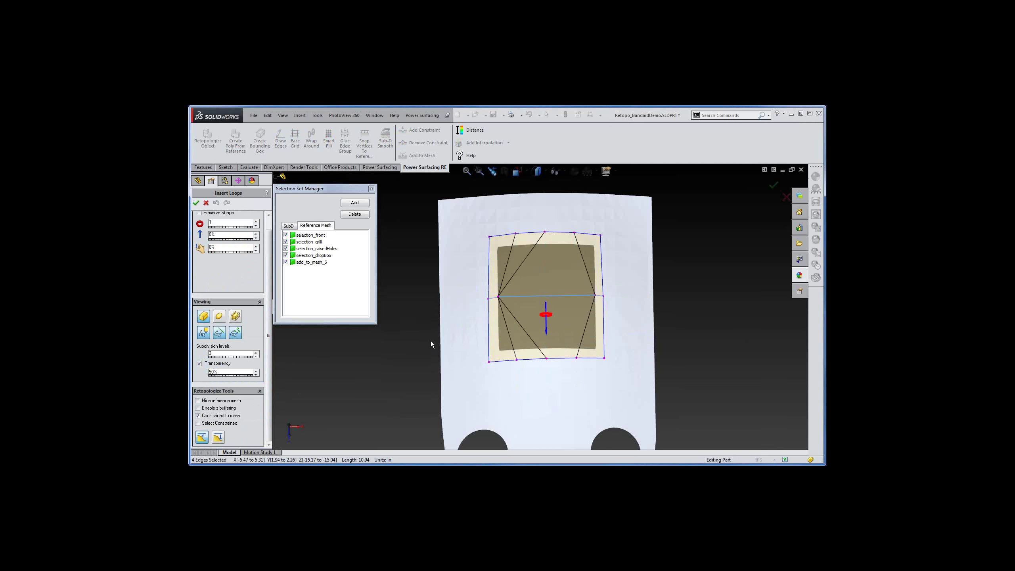
{"action": "key", "text": "Return"}
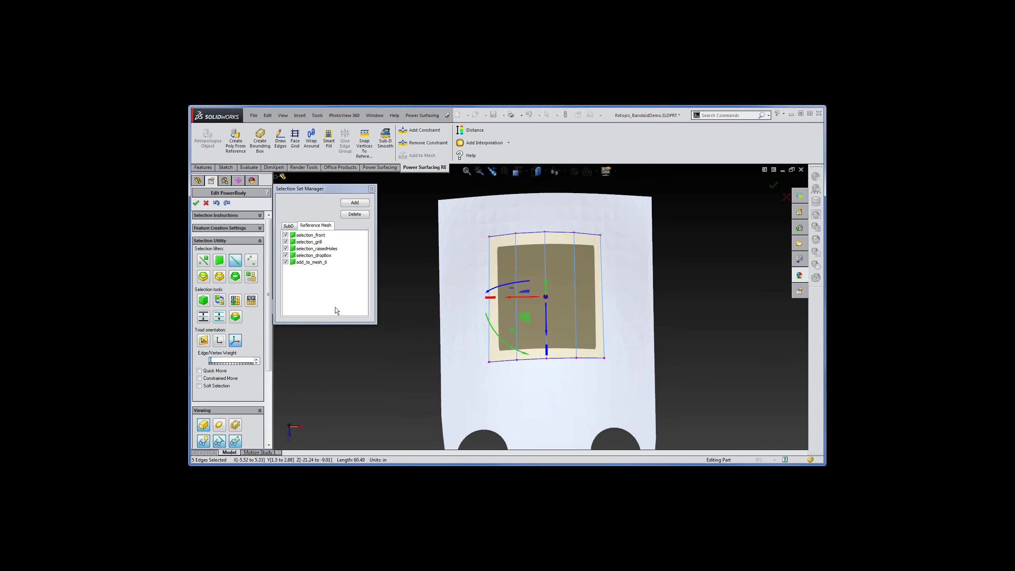
Turn off Constrained to mesh and insert three loops across the five vertical edges, making a four-by-four grid over the window.
{"action": "middle_click_drag", "start_coordinate": [430, 351], "coordinate": [250, 340]}
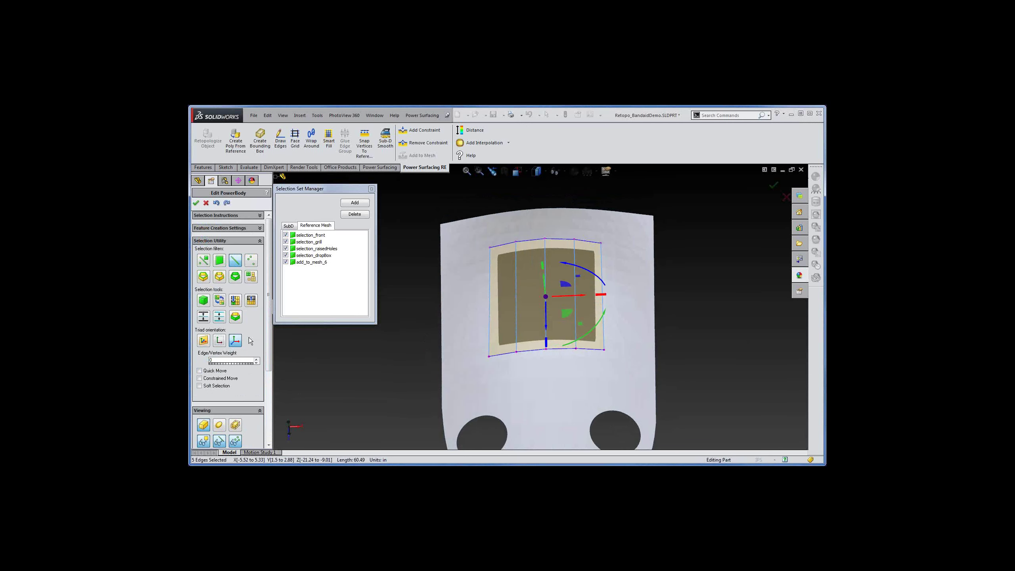
{"action": "left_click_drag", "start_coordinate": [270, 332], "coordinate": [270, 404]}
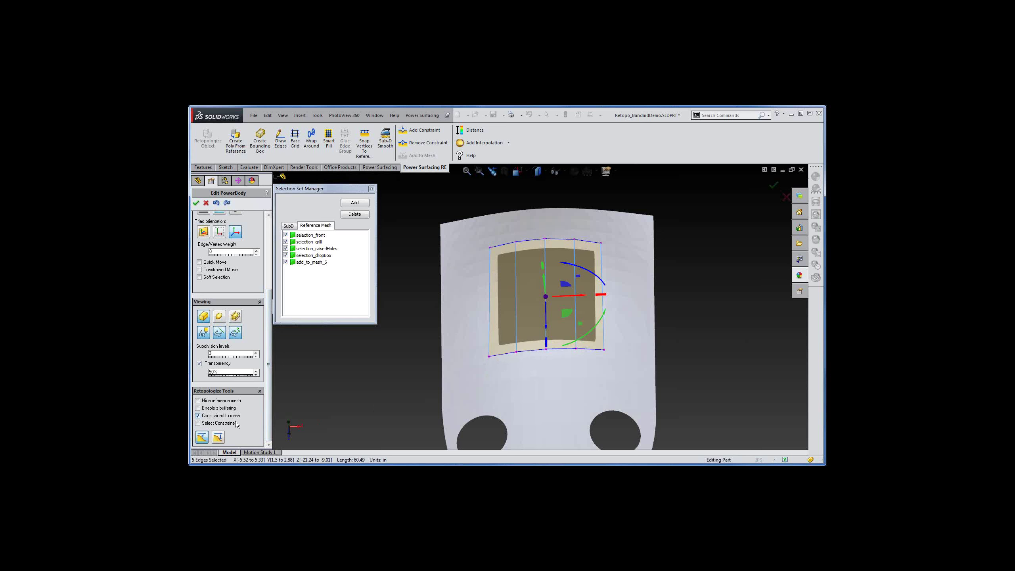
{"action": "left_click", "coordinate": [198, 416]}
{"action": "middle_click_drag", "start_coordinate": [534, 397], "coordinate": [532, 413]}
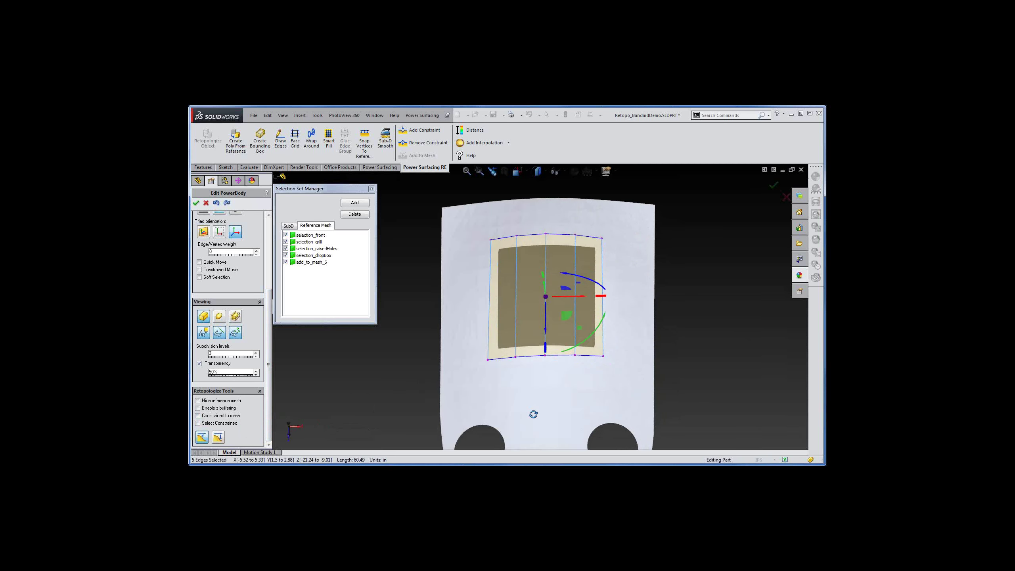
{"action": "key", "text": "s"}
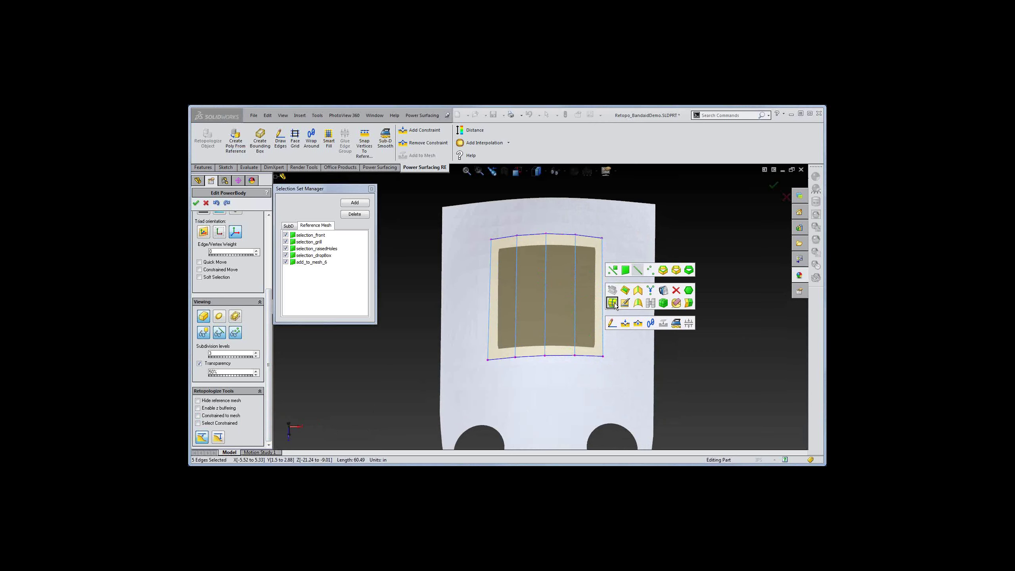
{"action": "left_click", "coordinate": [613, 303]}
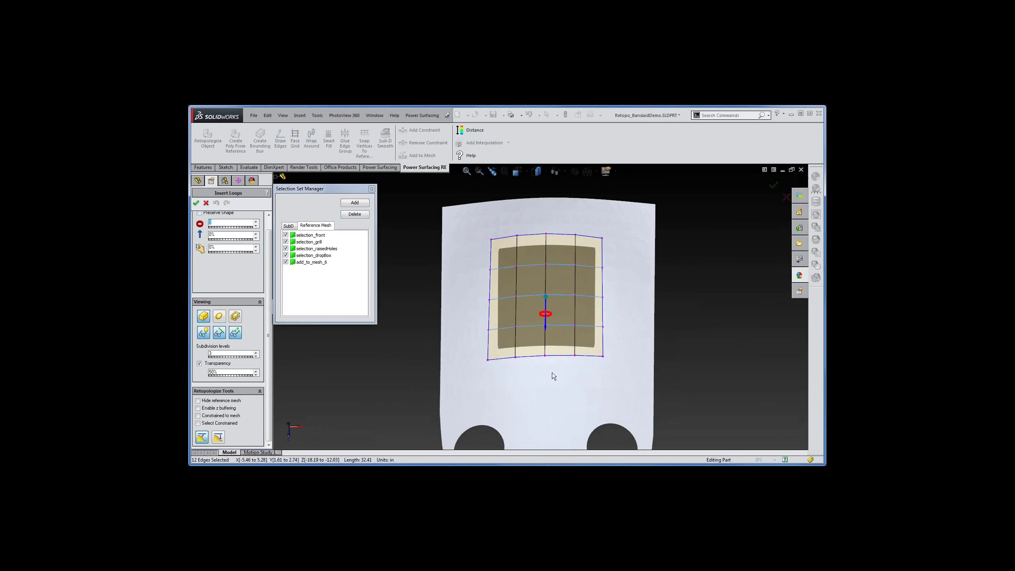
{"action": "key", "text": "Return"}
Check the grid over the window from the side and subdivide the whole patch twice.
{"action": "middle_click_drag", "start_coordinate": [541, 385], "coordinate": [478, 351]}
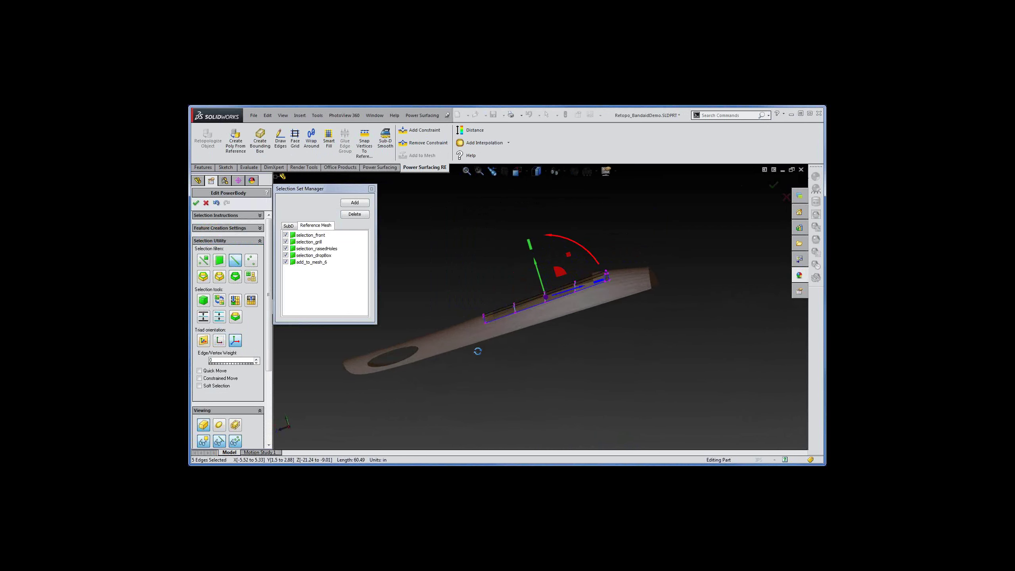
{"action": "left_click", "coordinate": [584, 289]}
{"action": "scroll", "coordinate": [565, 289], "scroll_direction": "down", "scroll_amount": 3}
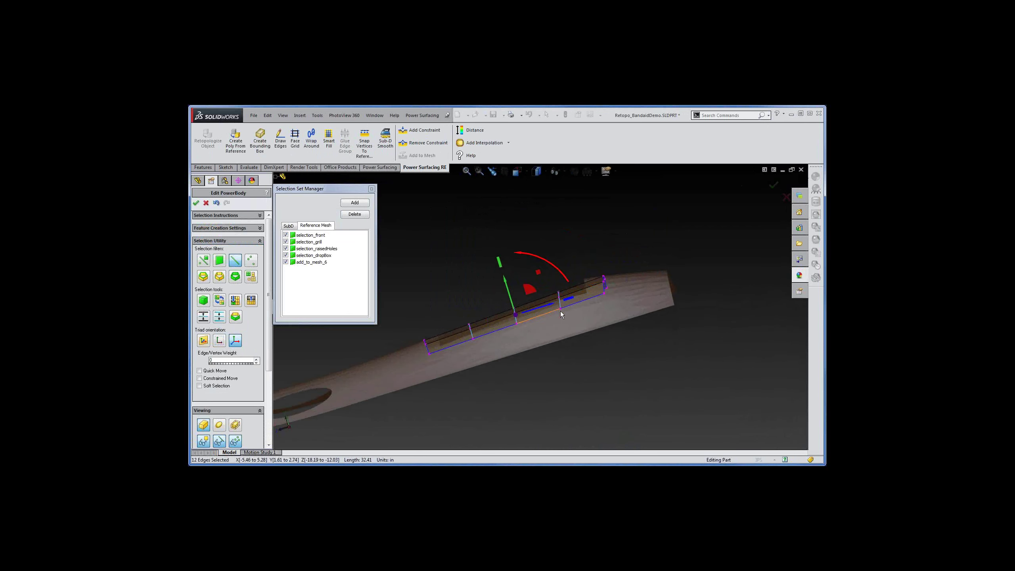
{"action": "middle_click_drag", "start_coordinate": [561, 314], "coordinate": [471, 410]}
{"action": "key", "text": "s"}
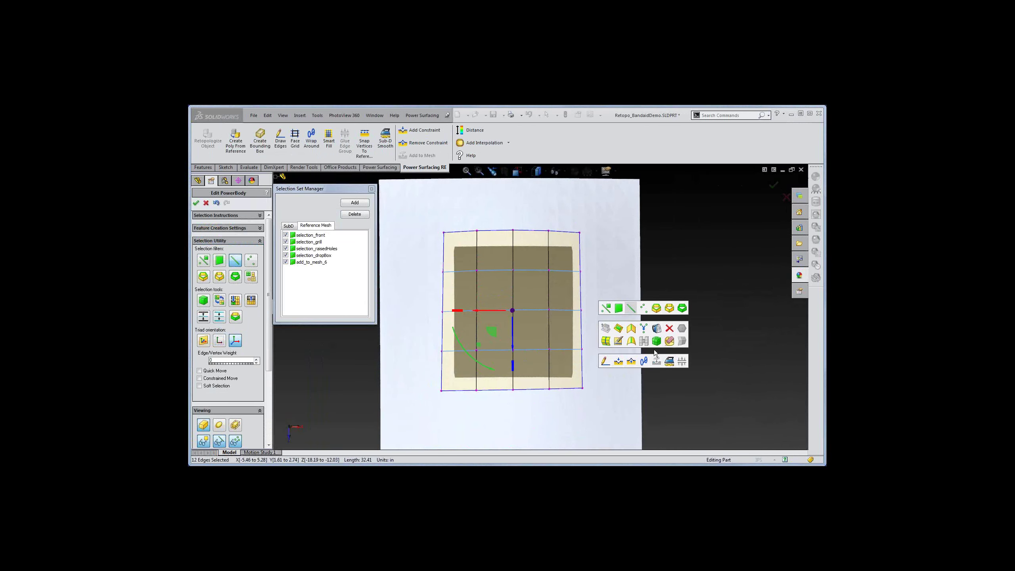
{"action": "left_click", "coordinate": [657, 341]}
{"action": "key", "text": "s"}
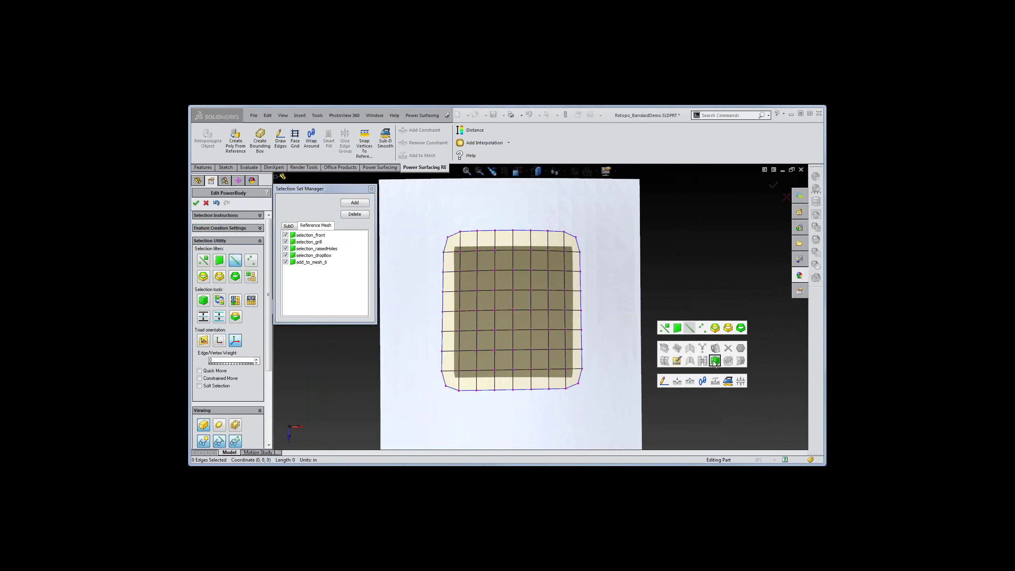
{"action": "left_click", "coordinate": [714, 361]}
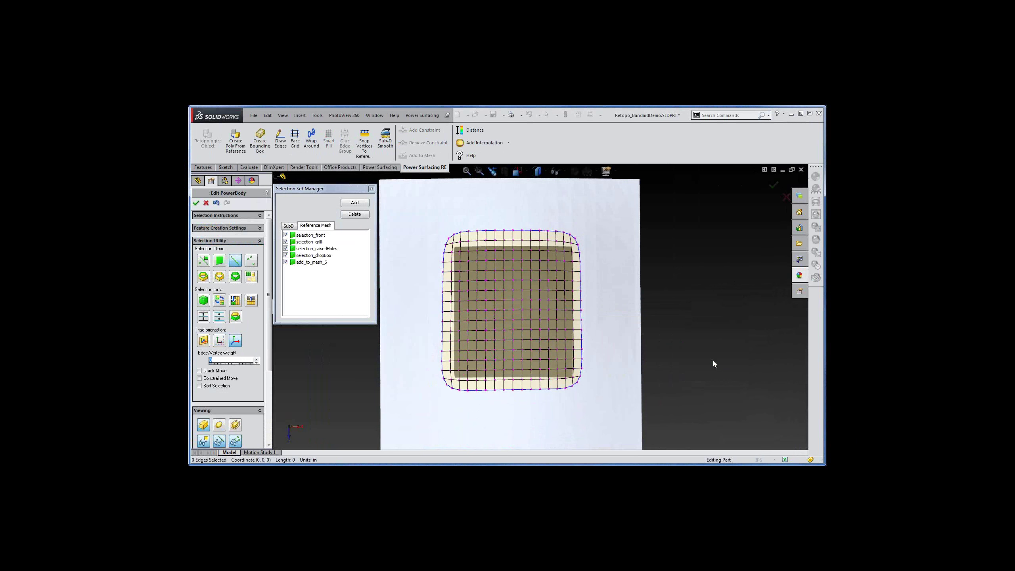
Select the vertices in the two outermost columns along the window patch's right side and move them slightly outward.
{"action": "left_click_drag", "start_coordinate": [603, 222], "coordinate": [570, 412]}
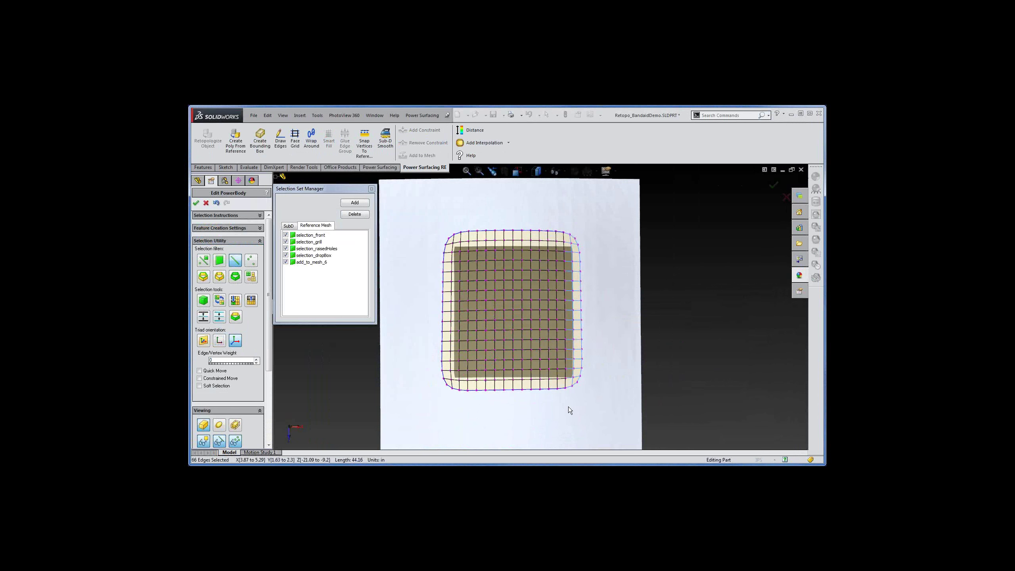
{"action": "key", "text": "s"}
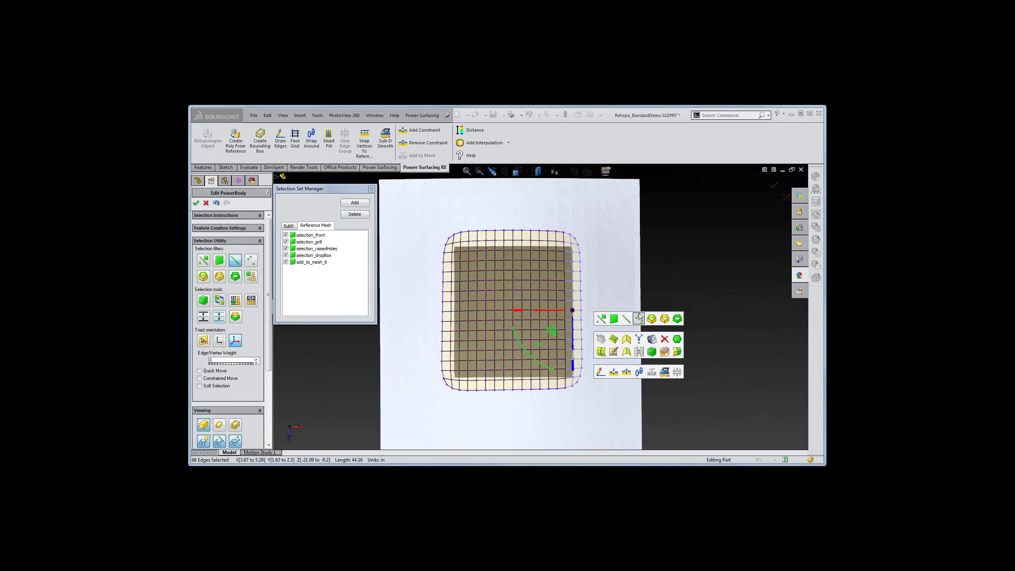
{"action": "left_click", "coordinate": [663, 319]}
{"action": "left_click_drag", "start_coordinate": [605, 212], "coordinate": [569, 426]}
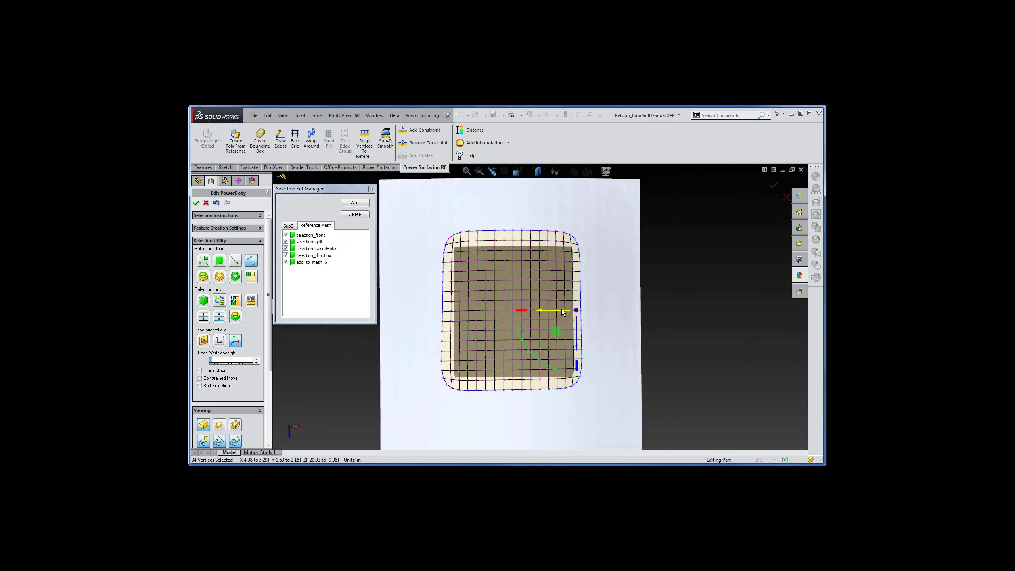
{"action": "left_click_drag", "start_coordinate": [561, 310], "coordinate": [564, 311]}
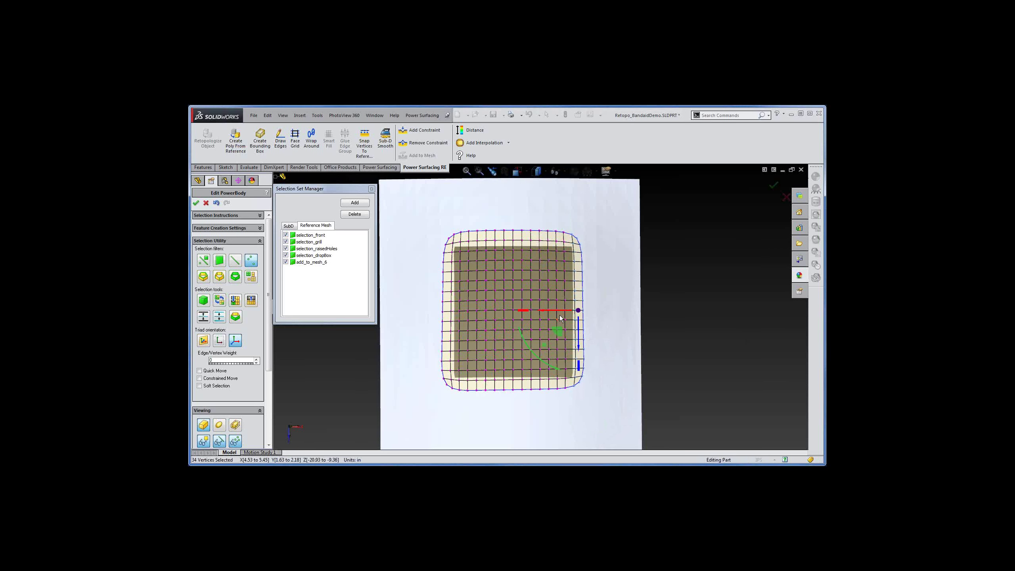
{"action": "left_click", "coordinate": [621, 268]}
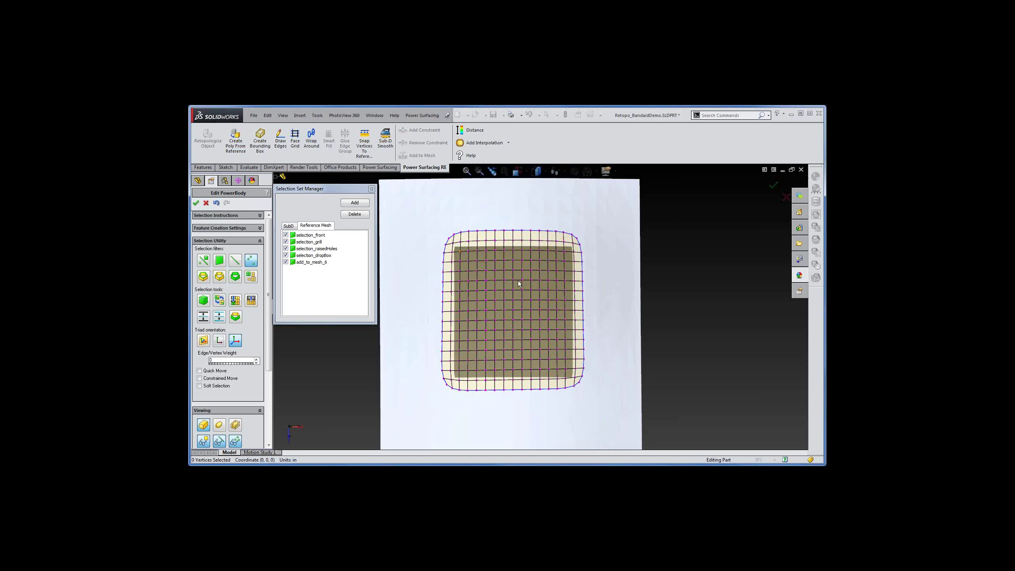
Select the patch's interior vertices over the window and remove their reference constraints.
{"action": "left_click", "coordinate": [572, 378]}
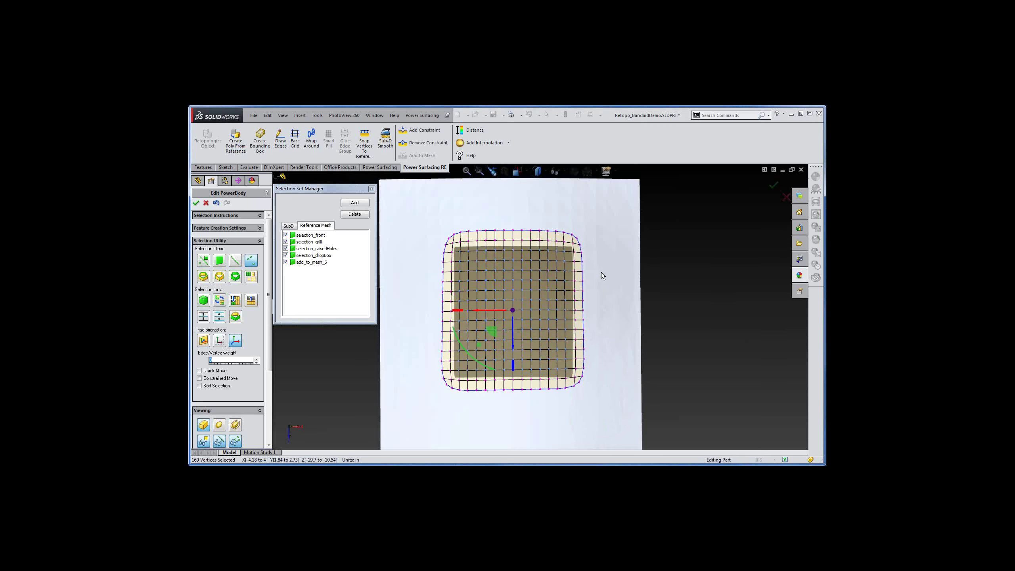
{"action": "key", "text": "s"}
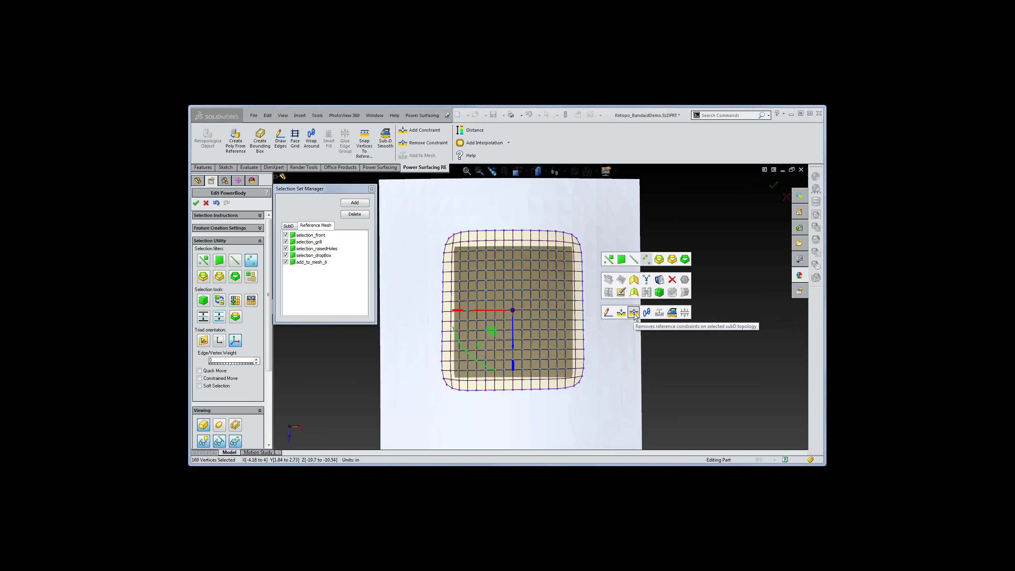
{"action": "left_click", "coordinate": [635, 313]}
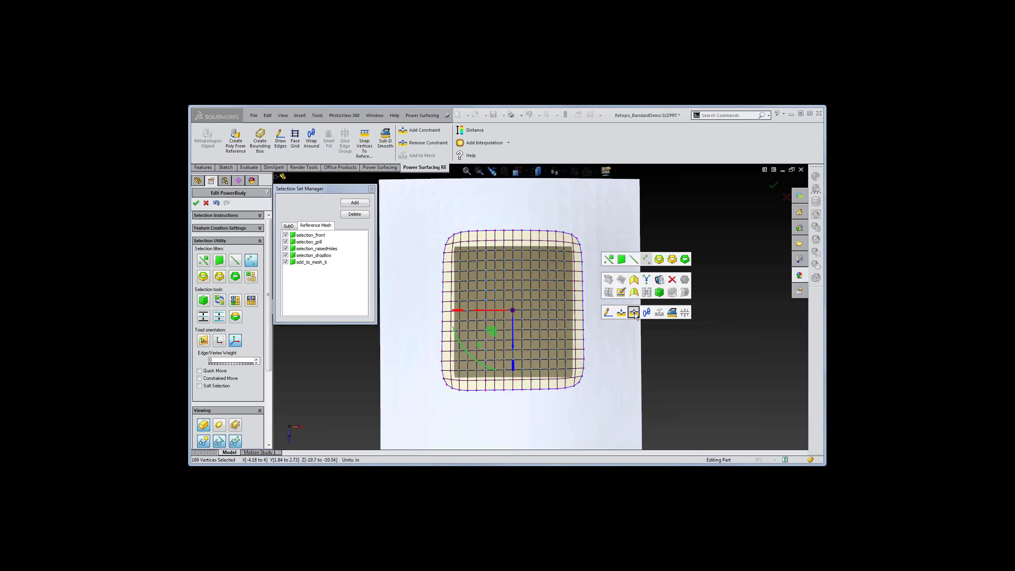
{"action": "left_click", "coordinate": [627, 322]}
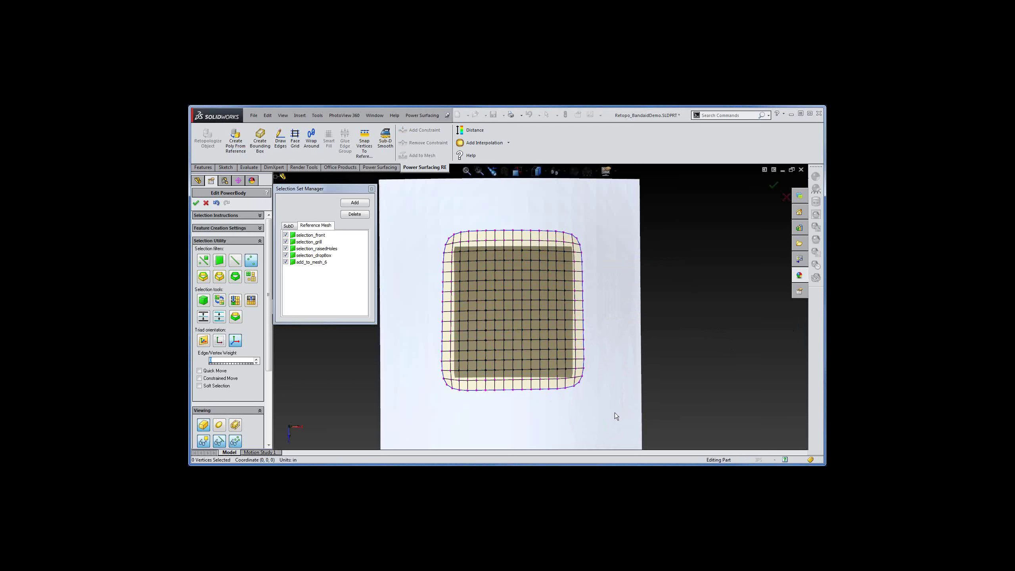
Turn on Constrained to mesh, snap the patch's constrained border vertices to the reference mesh and check the patch from the side.
{"action": "key", "text": "ctrl+a"}
{"action": "mouse_move", "coordinate": [615, 413]}
{"action": "middle_mouse_down"}
{"action": "mouse_move", "coordinate": [598, 359]}
{"action": "mouse_move", "coordinate": [533, 344]}
{"action": "mouse_move", "coordinate": [573, 345]}
{"action": "mouse_move", "coordinate": [607, 367]}
{"action": "mouse_move", "coordinate": [607, 404]}
{"action": "middle_mouse_up"}
{"action": "key", "text": "Escape"}
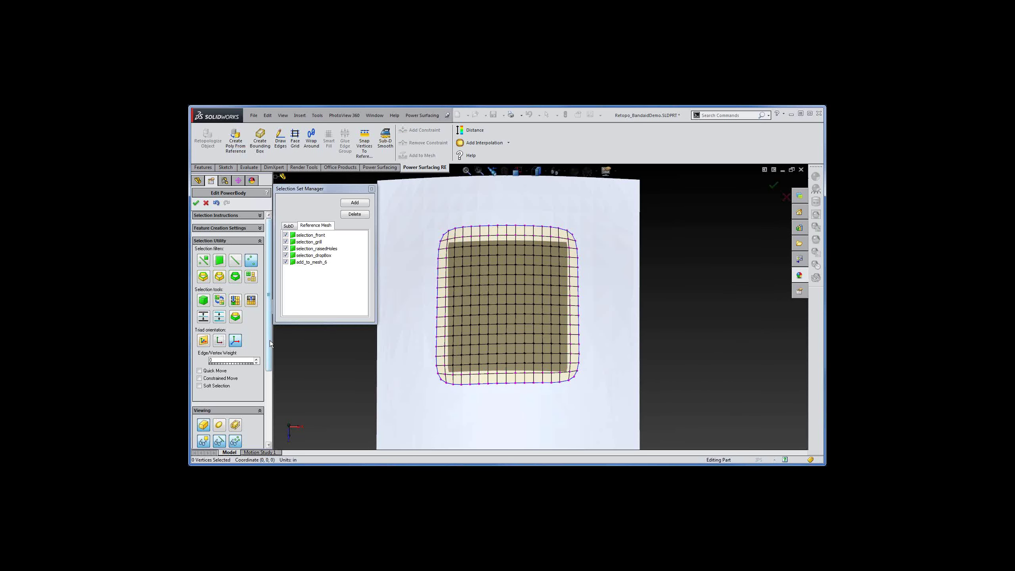
{"action": "left_click_drag", "start_coordinate": [270, 340], "coordinate": [273, 413]}
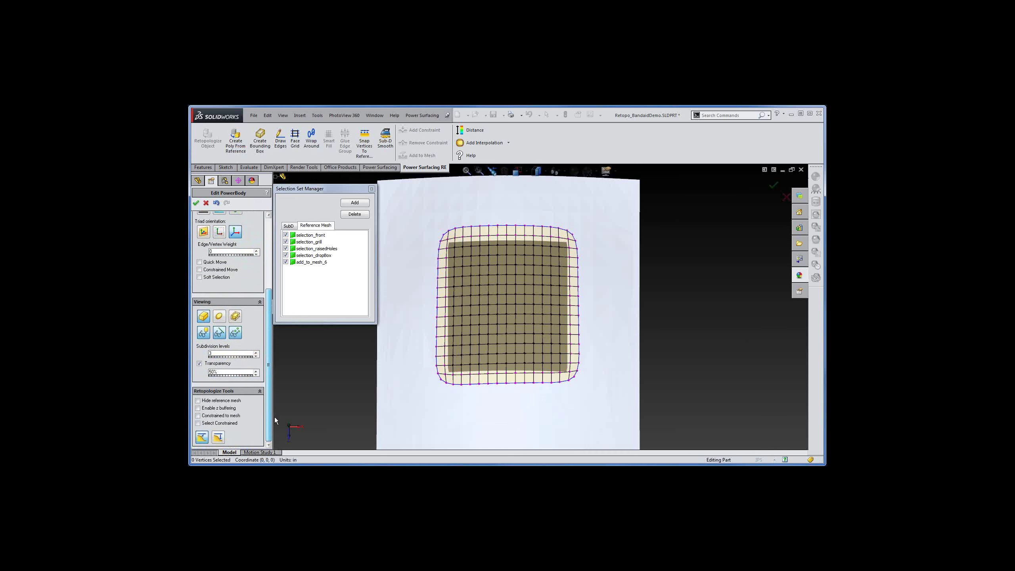
{"action": "left_click", "coordinate": [198, 416]}
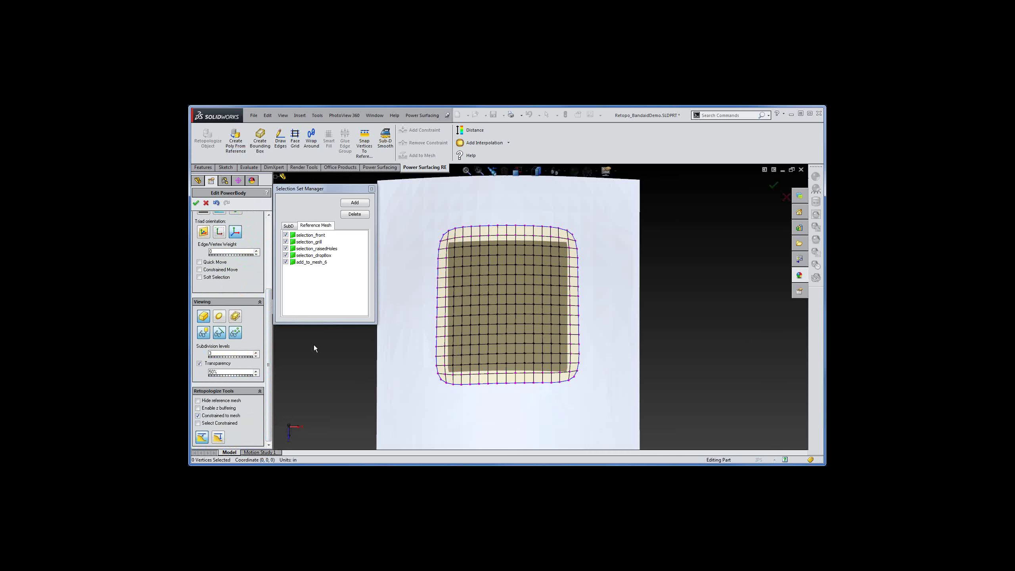
{"action": "left_click", "coordinate": [369, 151]}
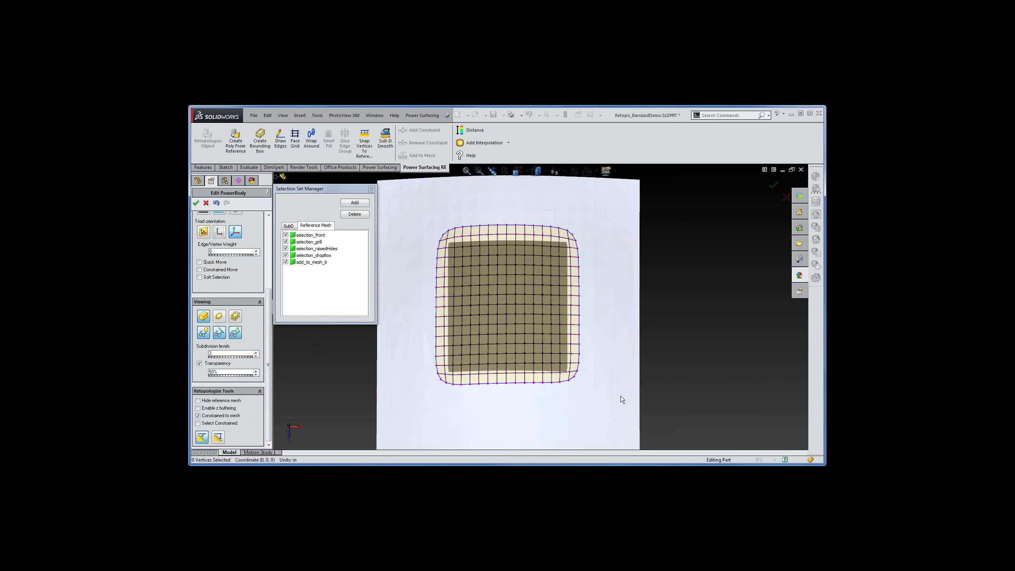
{"action": "key", "text": "ctrl+a"}
{"action": "middle_click_drag", "start_coordinate": [612, 385], "coordinate": [646, 282]}
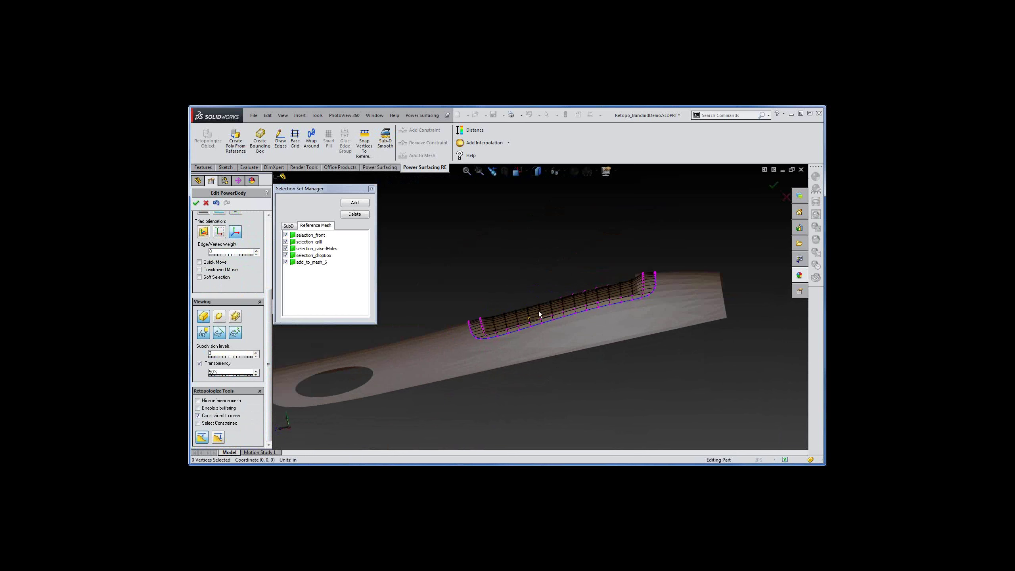
{"action": "middle_click_drag", "start_coordinate": [460, 367], "coordinate": [467, 267]}
{"action": "left_click", "coordinate": [466, 267]}
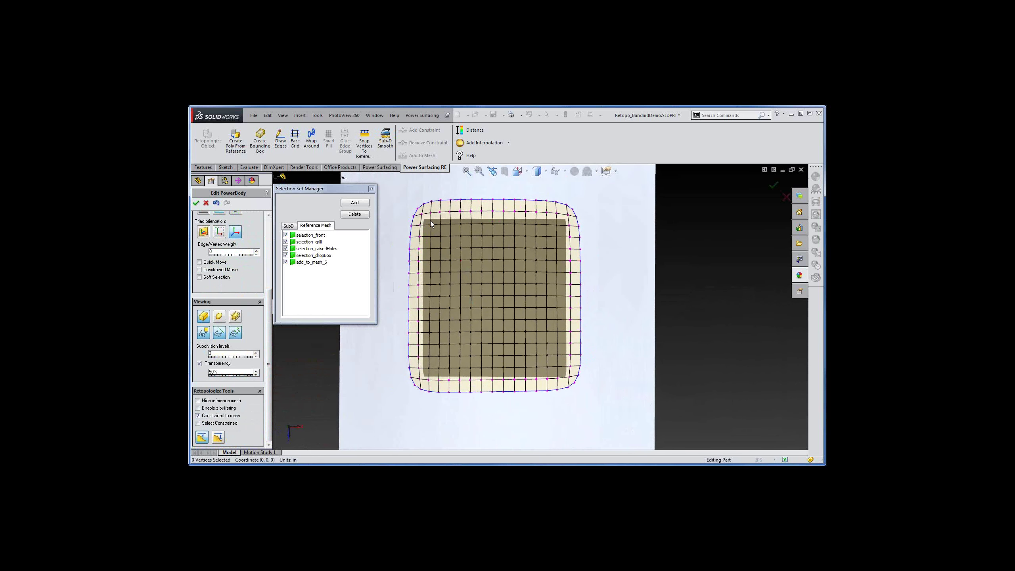
Select the unconstrained interior vertices over the window and apply Curve Selected to them.
{"action": "key", "text": "s"}
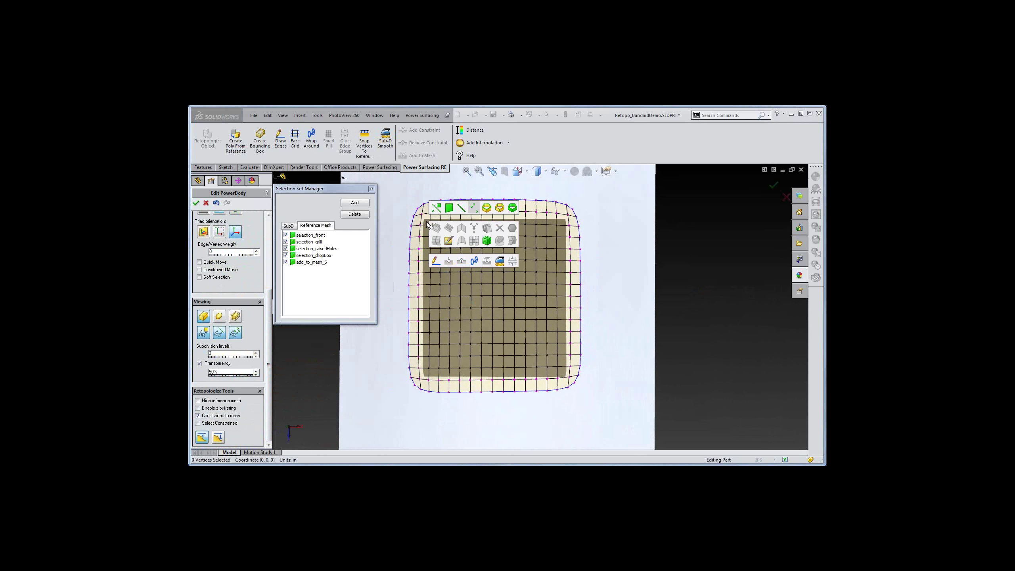
{"action": "left_click", "coordinate": [427, 222]}
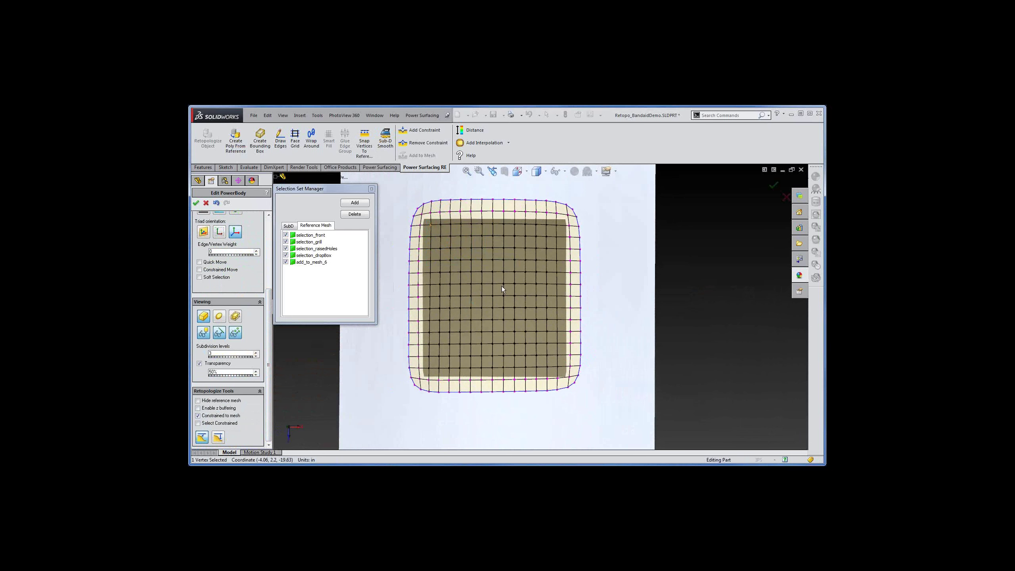
{"action": "left_click_drag", "start_coordinate": [548, 357], "coordinate": [565, 382]}
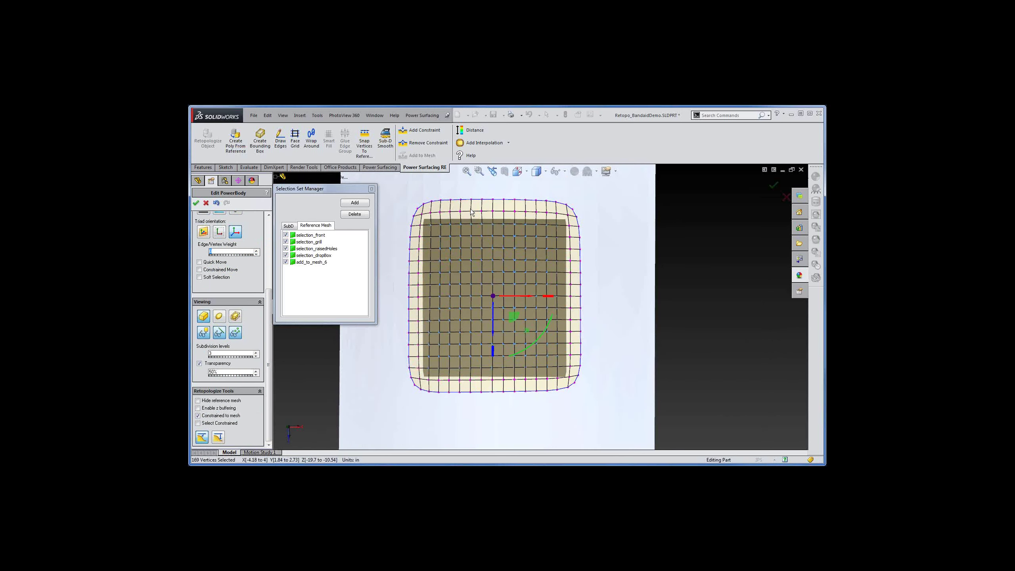
{"action": "left_click", "coordinate": [427, 115]}
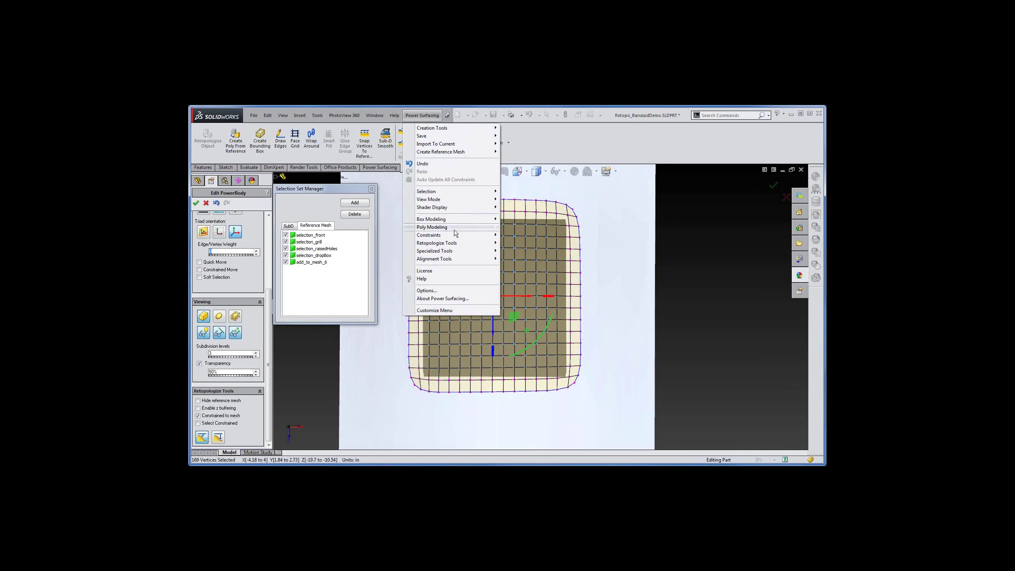
{"action": "mouse_move", "coordinate": [458, 253]}
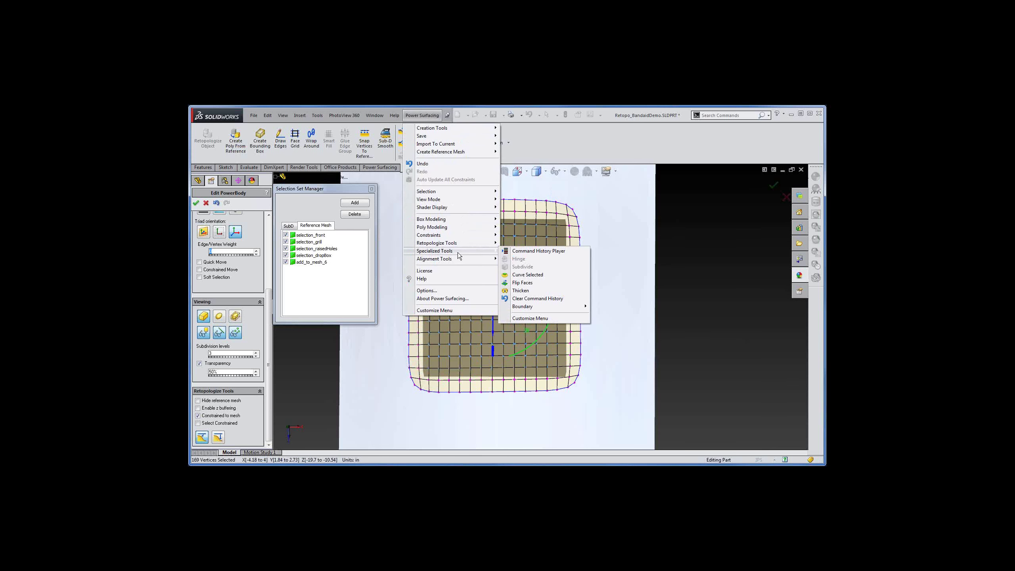
{"action": "left_click", "coordinate": [528, 275]}
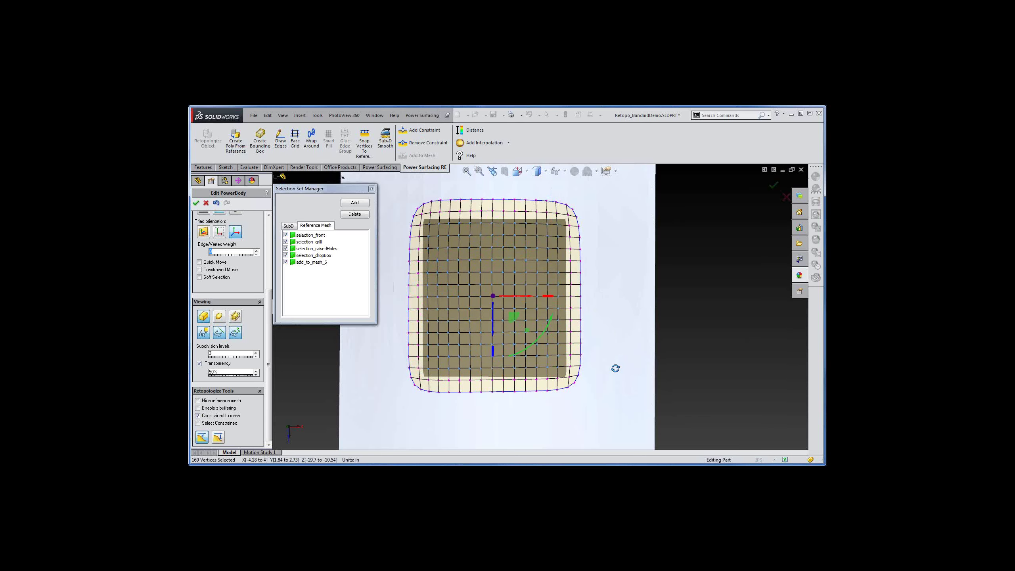
{"action": "middle_click_drag", "start_coordinate": [614, 367], "coordinate": [581, 370]}
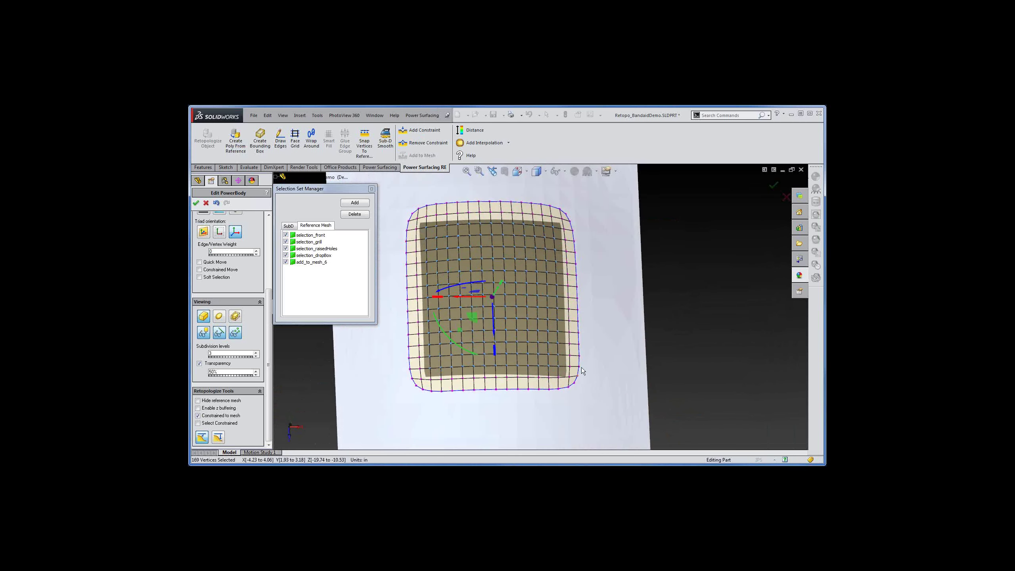
{"action": "key", "text": "ctrl+5"}
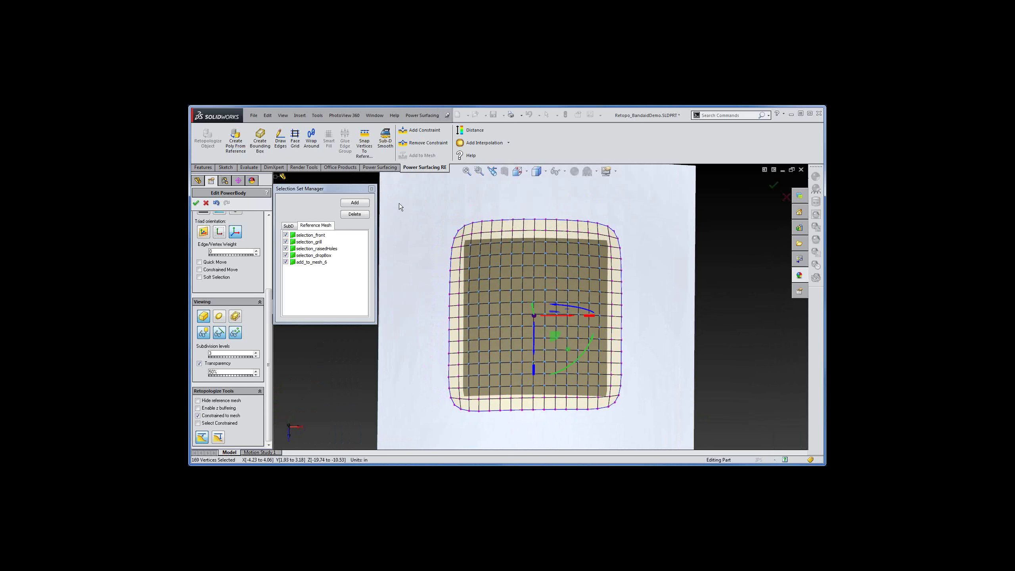
Select all faces of the window patch and add them to the reference mesh.
{"action": "left_click_drag", "start_coordinate": [427, 195], "coordinate": [630, 424]}
{"action": "key", "text": "s"}
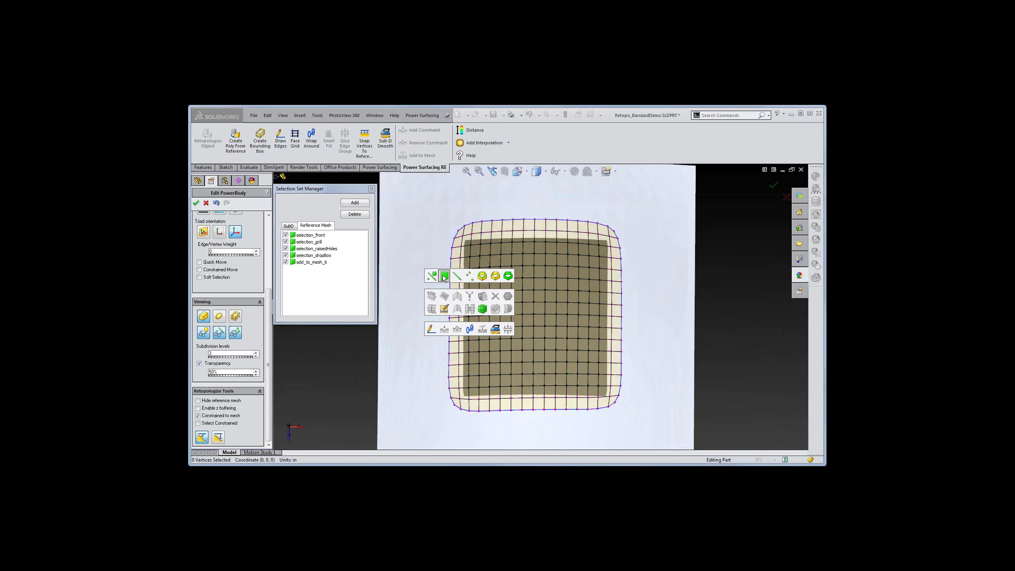
{"action": "left_click", "coordinate": [470, 276]}
{"action": "left_click_drag", "start_coordinate": [558, 375], "coordinate": [635, 428]}
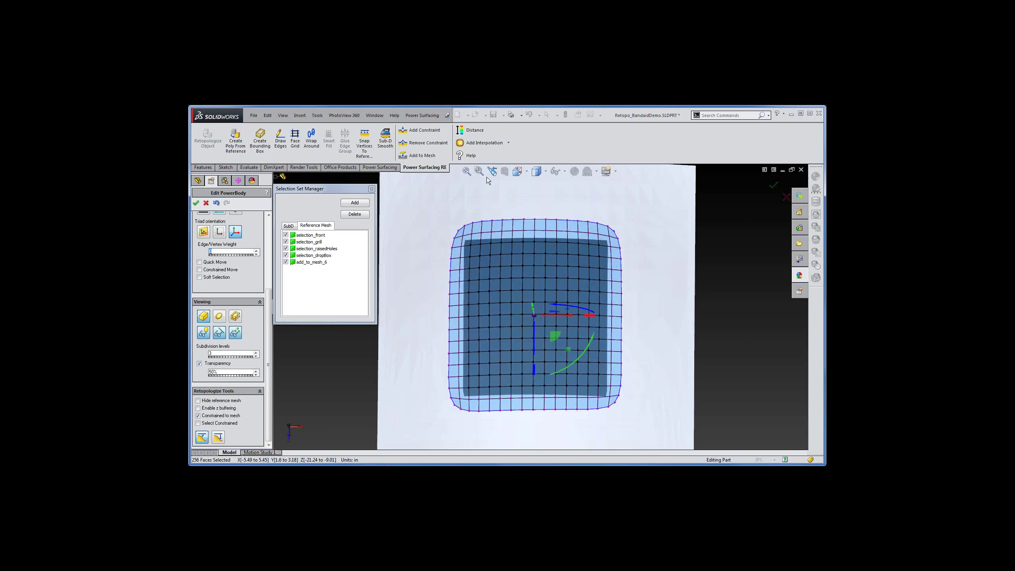
{"action": "left_click", "coordinate": [571, 370]}
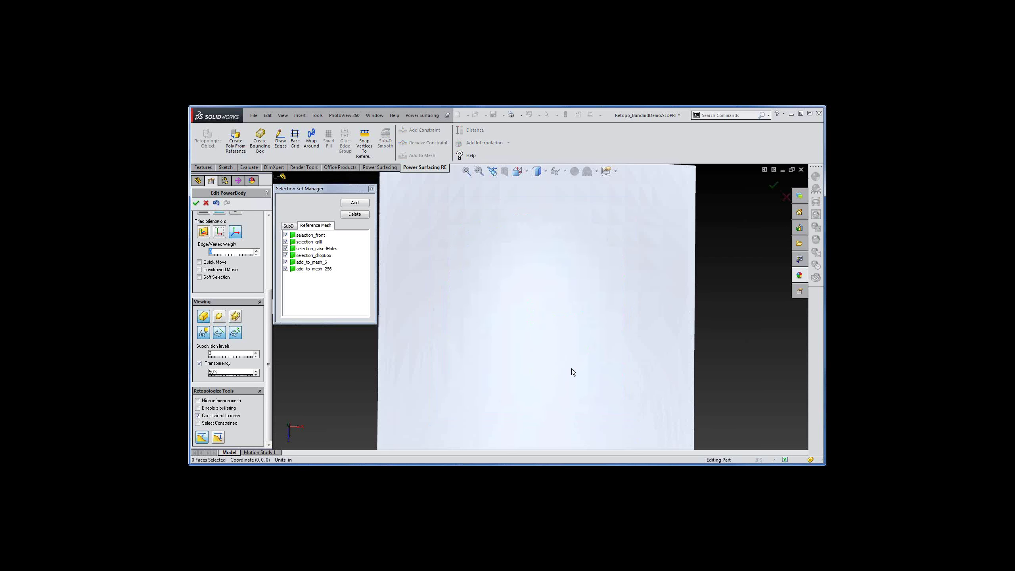
Draw a column of three quads with Draw Edges down the left side of the front surface, ending just above the left hole.
{"action": "scroll", "coordinate": [567, 363], "scroll_direction": "down", "scroll_amount": 5}
{"action": "scroll", "coordinate": [564, 321], "scroll_direction": "up", "scroll_amount": 5}
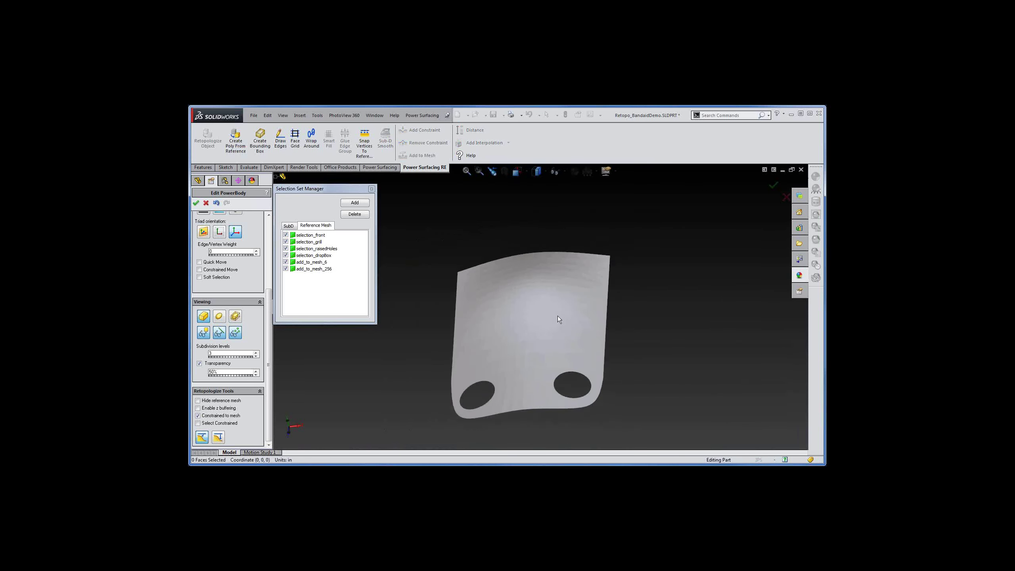
{"action": "middle_click_drag", "start_coordinate": [556, 320], "coordinate": [573, 345]}
{"action": "key", "text": "s"}
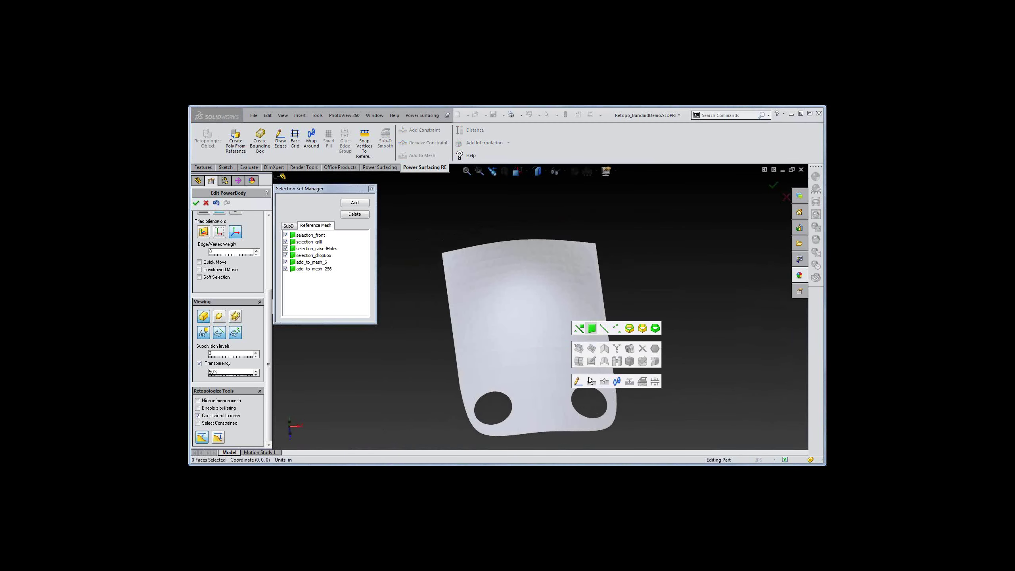
{"action": "left_click", "coordinate": [567, 374]}
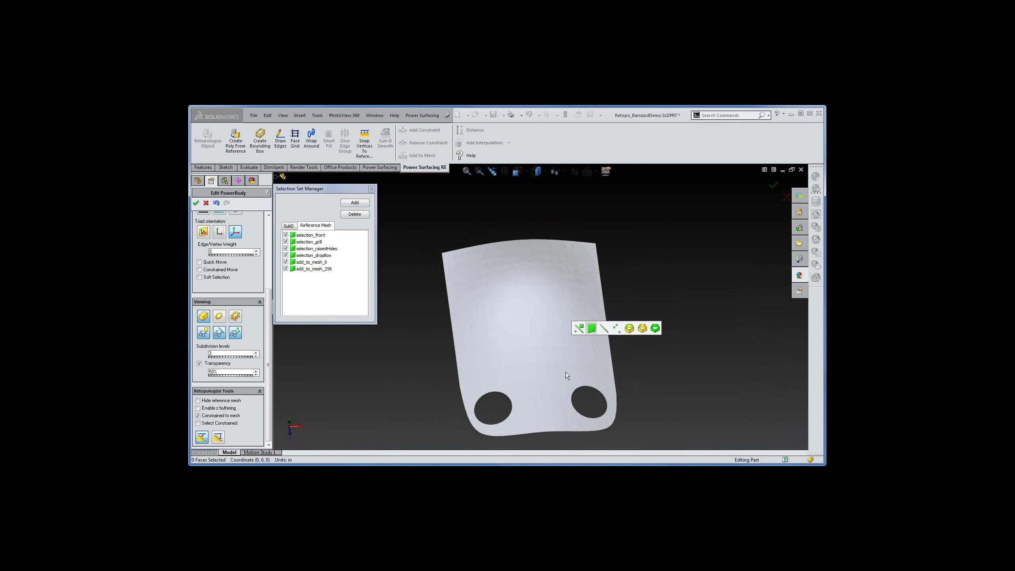
{"action": "left_click", "coordinate": [447, 255]}
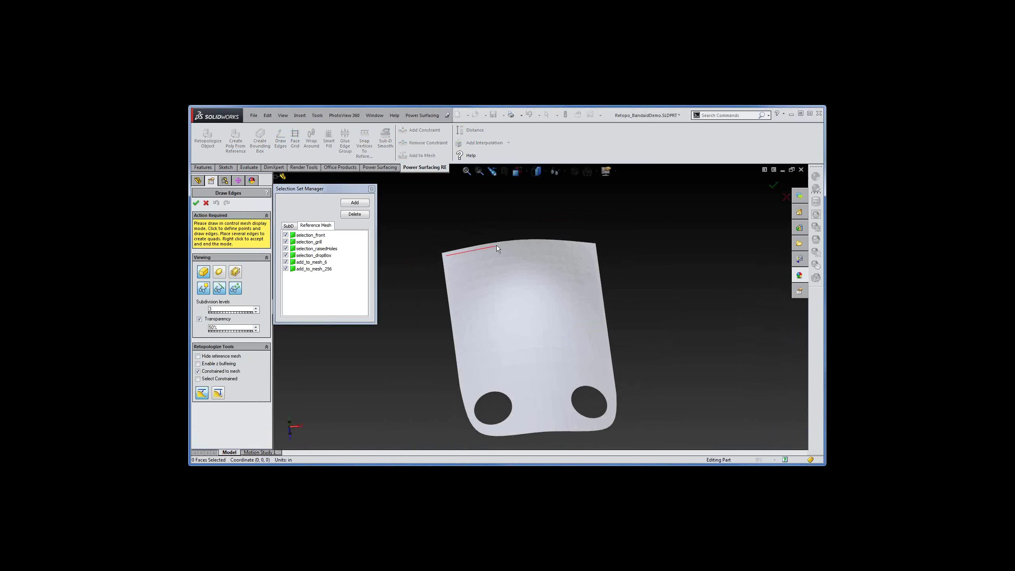
{"action": "left_click", "coordinate": [506, 294]}
{"action": "left_click", "coordinate": [451, 303]}
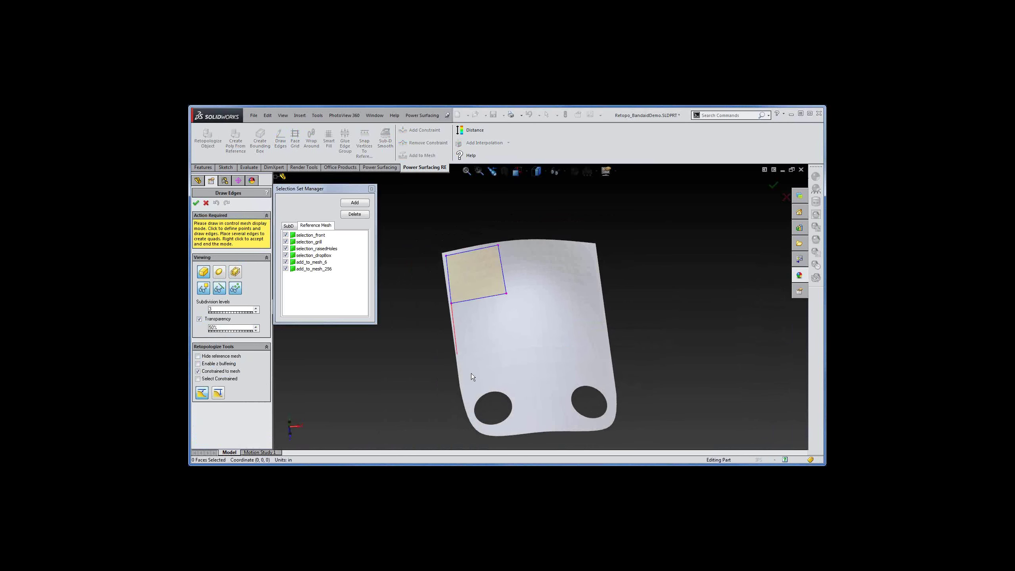
{"action": "left_click", "coordinate": [460, 349]}
{"action": "left_click", "coordinate": [512, 338]}
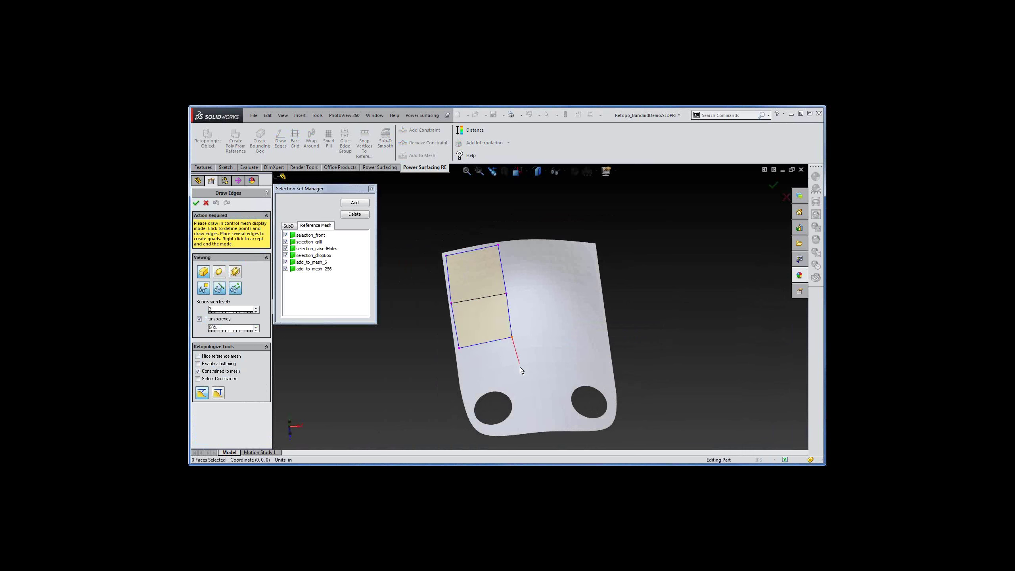
{"action": "left_click", "coordinate": [521, 386]}
{"action": "left_click", "coordinate": [467, 395]}
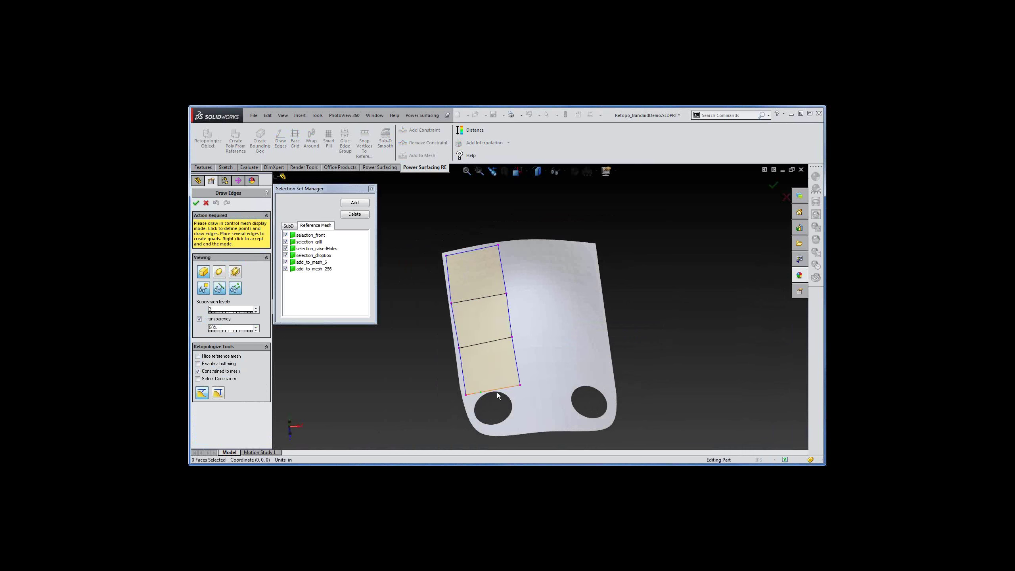
Draw a second column of three quads beside the first, working from above the holes up to the surface's upper edge.
{"action": "left_click", "coordinate": [574, 381]}
{"action": "left_click", "coordinate": [564, 334]}
{"action": "left_click", "coordinate": [557, 289]}
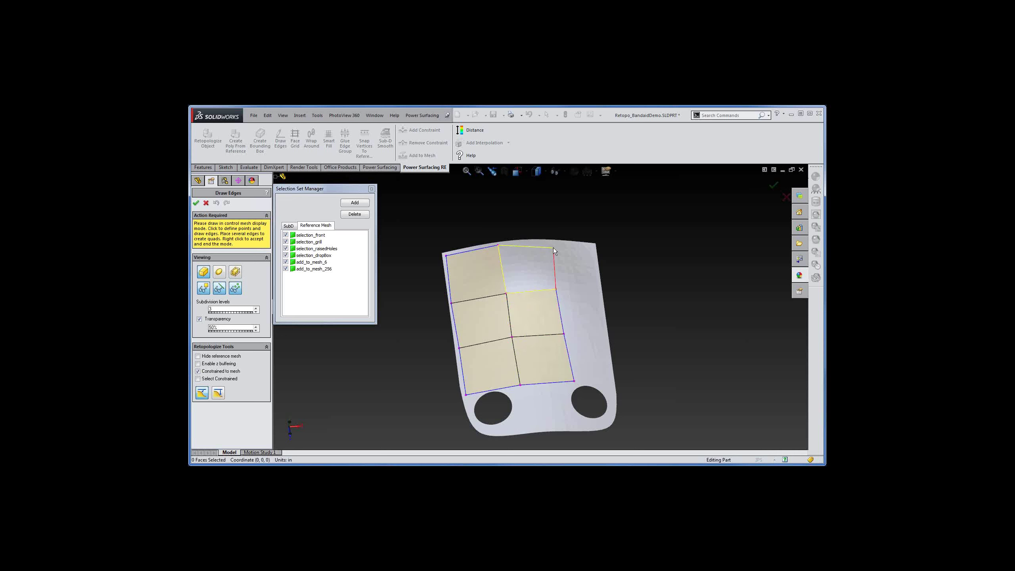
{"action": "left_click", "coordinate": [551, 242]}
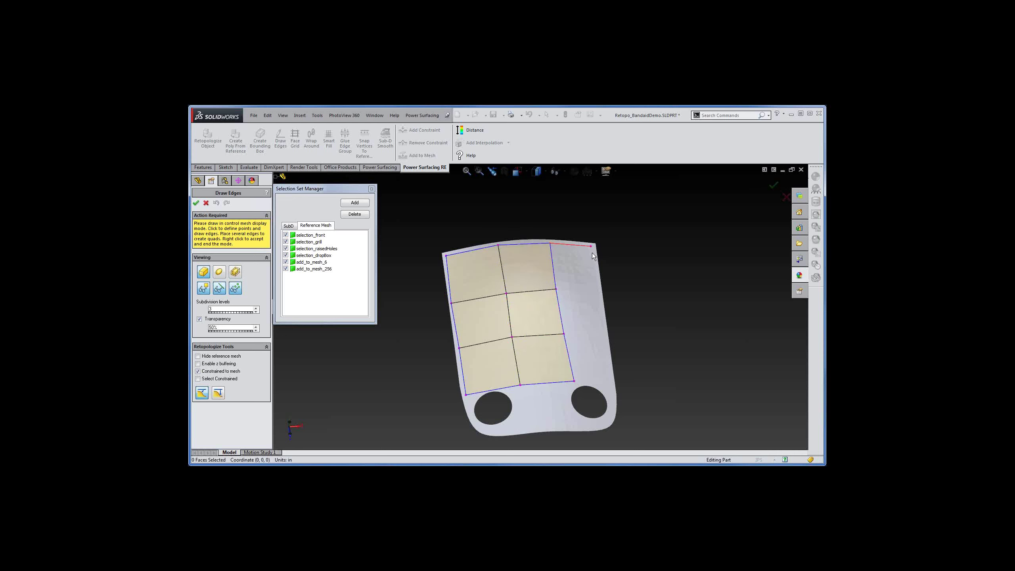
Draw a third column of three quads down the right side of the front surface and finish Draw Edges.
{"action": "left_click", "coordinate": [592, 246]}
{"action": "left_click", "coordinate": [598, 287]}
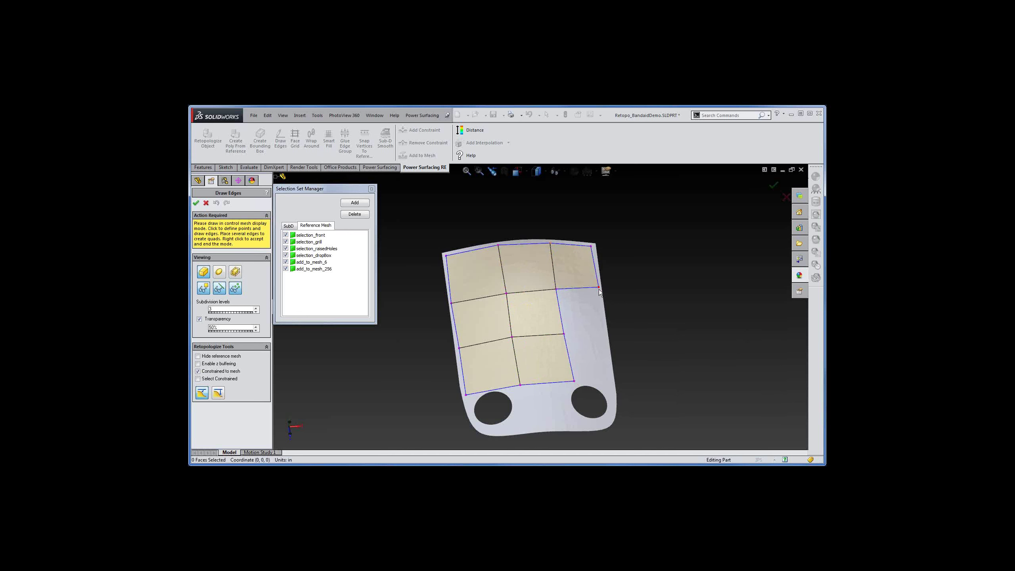
{"action": "left_click", "coordinate": [606, 331]}
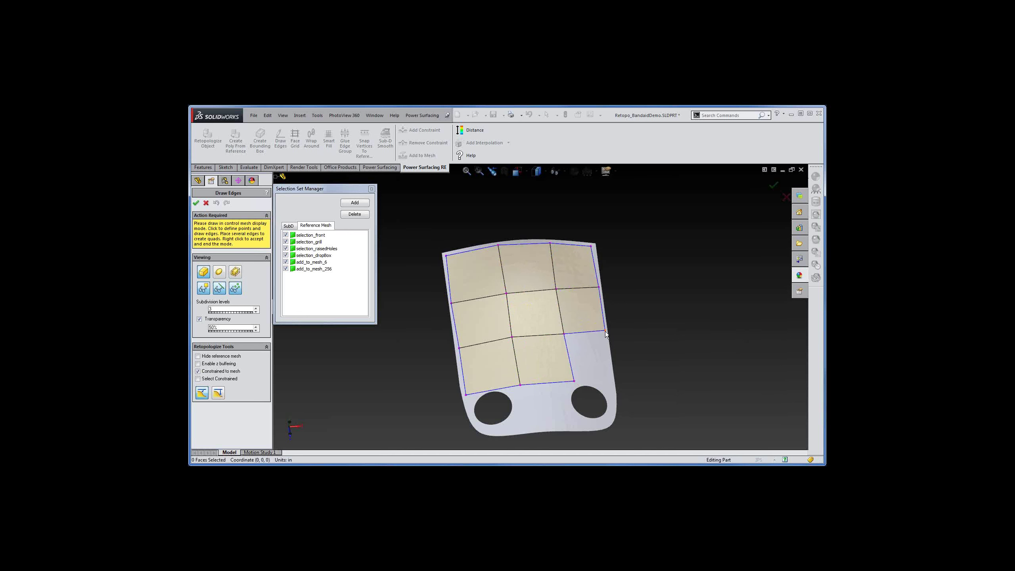
{"action": "left_click", "coordinate": [611, 379]}
{"action": "right_click", "coordinate": [654, 329]}
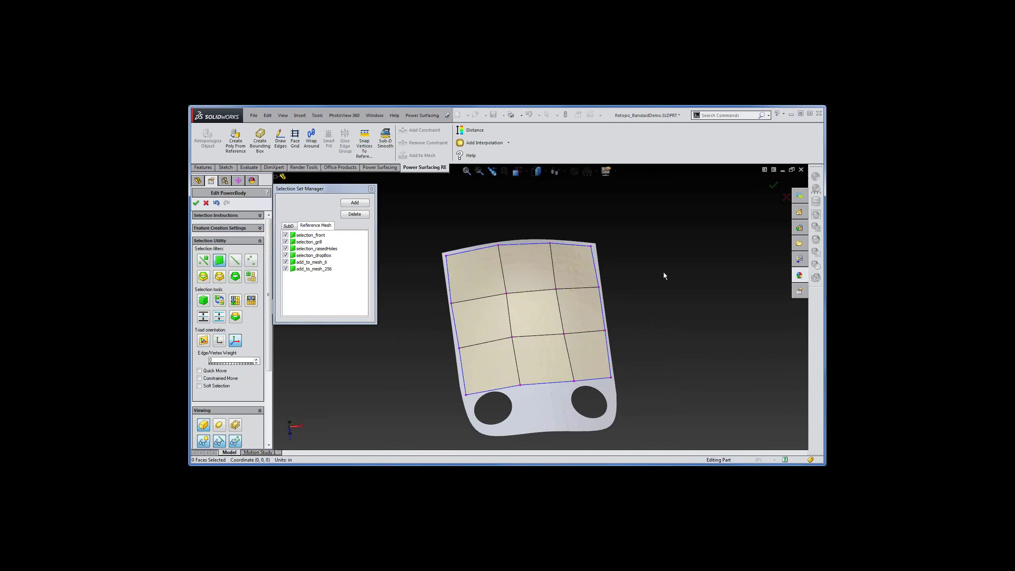
Move the right, upper and left boundary vertices of the quad mesh outward to the edges of the front surface.
{"action": "left_click_drag", "start_coordinate": [578, 227], "coordinate": [636, 393]}
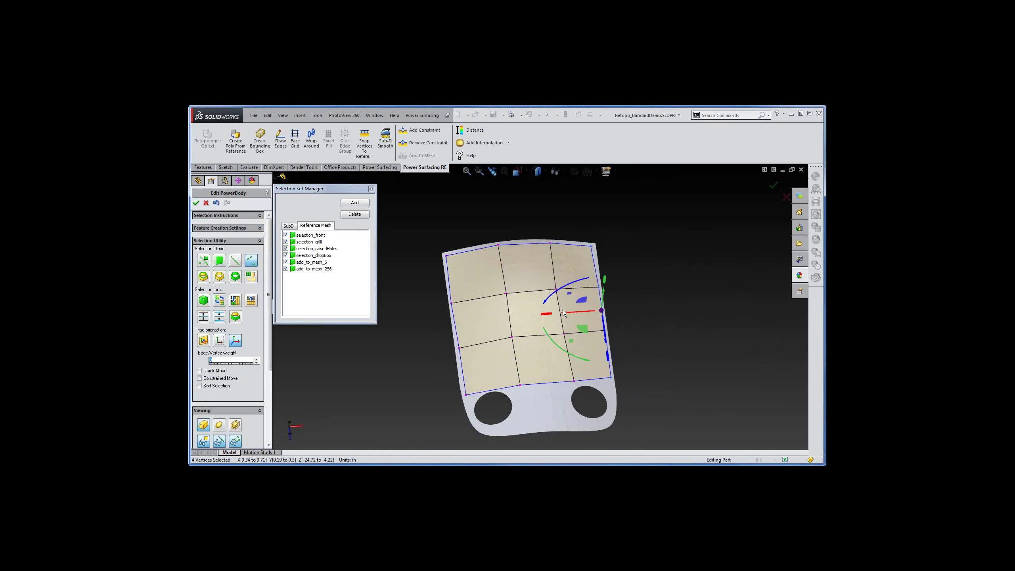
{"action": "left_click_drag", "start_coordinate": [568, 316], "coordinate": [594, 309]}
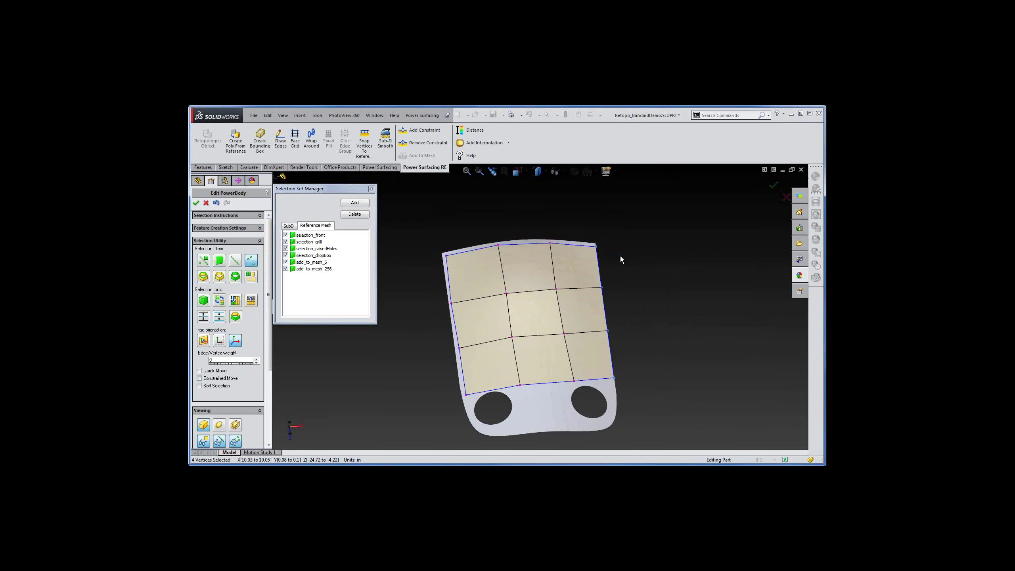
{"action": "left_click", "coordinate": [523, 243]}
{"action": "left_click_drag", "start_coordinate": [523, 250], "coordinate": [526, 263]}
{"action": "left_click", "coordinate": [456, 344]}
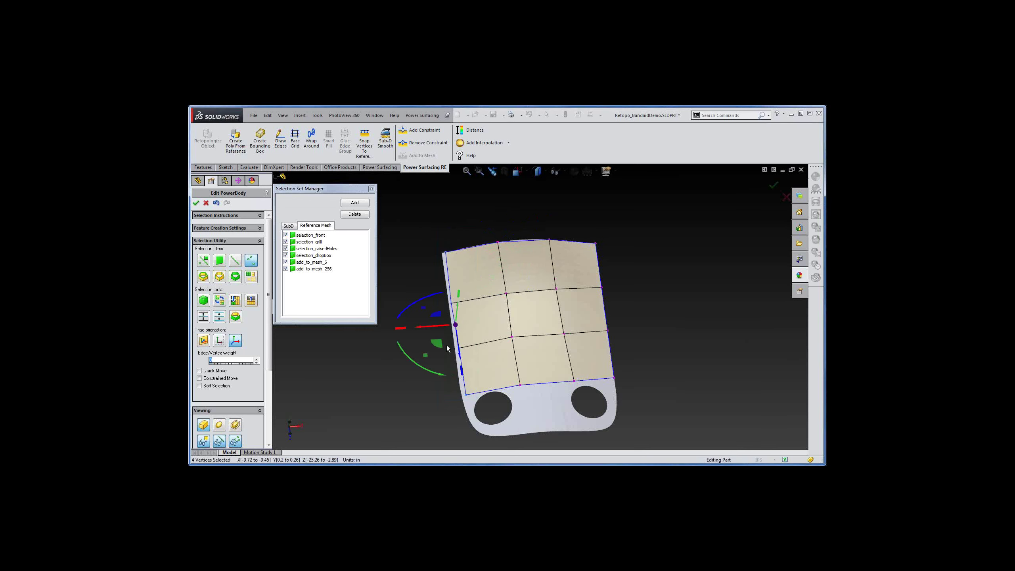
{"action": "left_click_drag", "start_coordinate": [434, 329], "coordinate": [419, 333]}
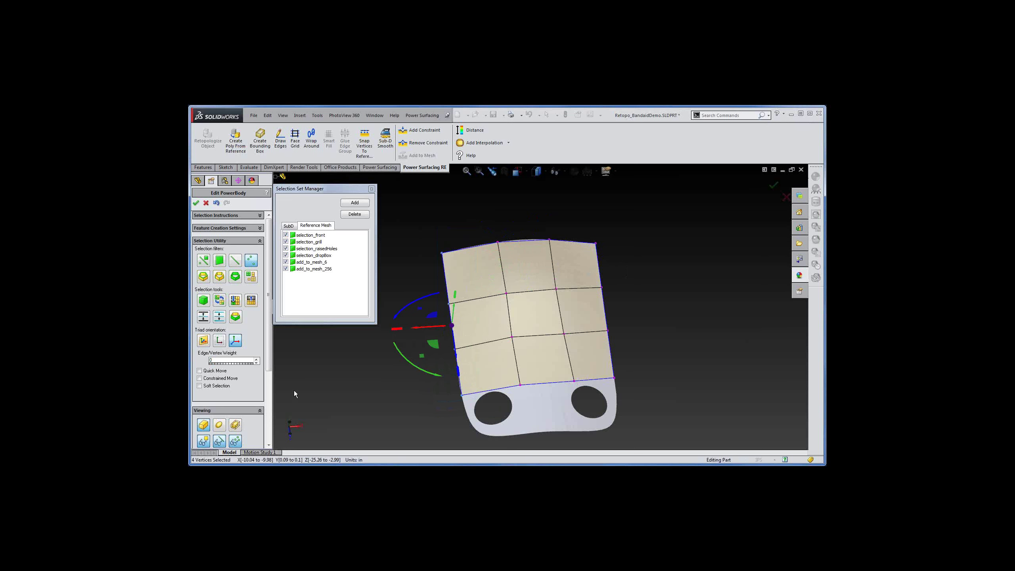
Show the smooth subdivision surface and set the four corner vertices of the mesh to the maximum weight of 100.
{"action": "left_click", "coordinate": [220, 426]}
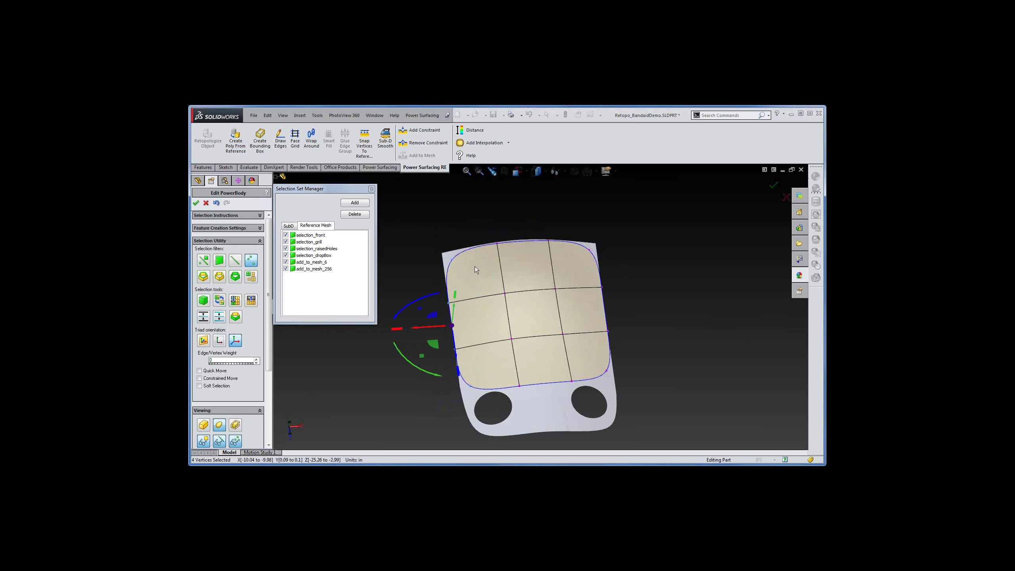
{"action": "key", "text": "s"}
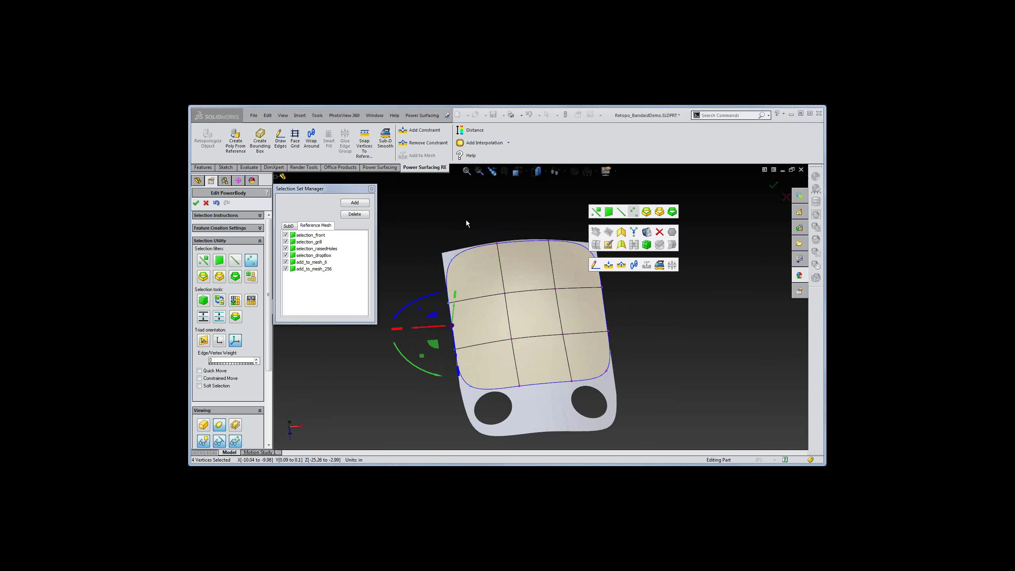
{"action": "left_click_drag", "start_coordinate": [431, 243], "coordinate": [461, 281]}
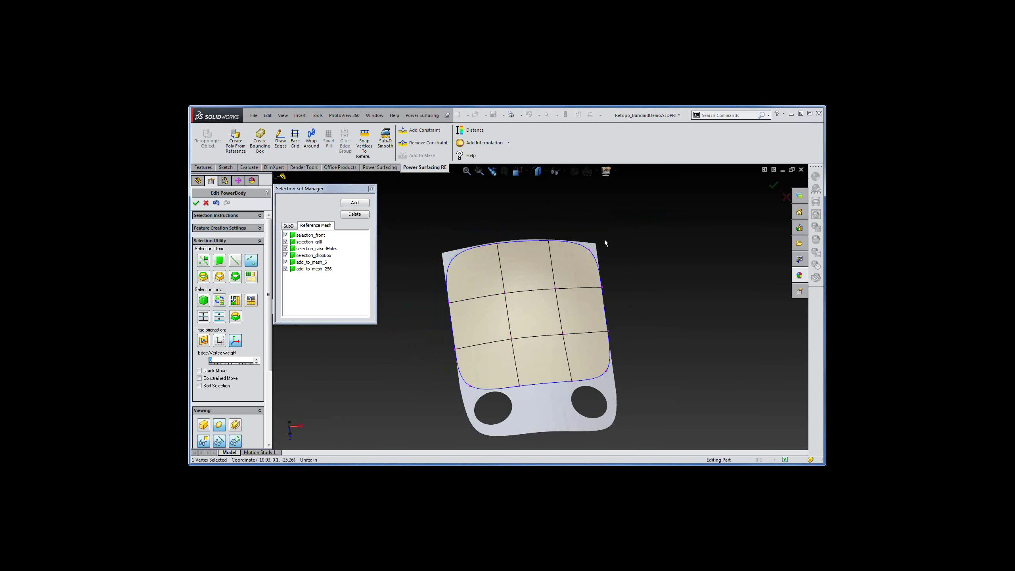
{"action": "left_click_drag", "start_coordinate": [581, 238], "coordinate": [609, 253], "text": "ctrl"}
{"action": "left_click_drag", "start_coordinate": [642, 364], "coordinate": [595, 390], "text": "ctrl"}
{"action": "left_click_drag", "start_coordinate": [488, 377], "coordinate": [457, 419], "text": "ctrl"}
{"action": "key", "text": "s"}
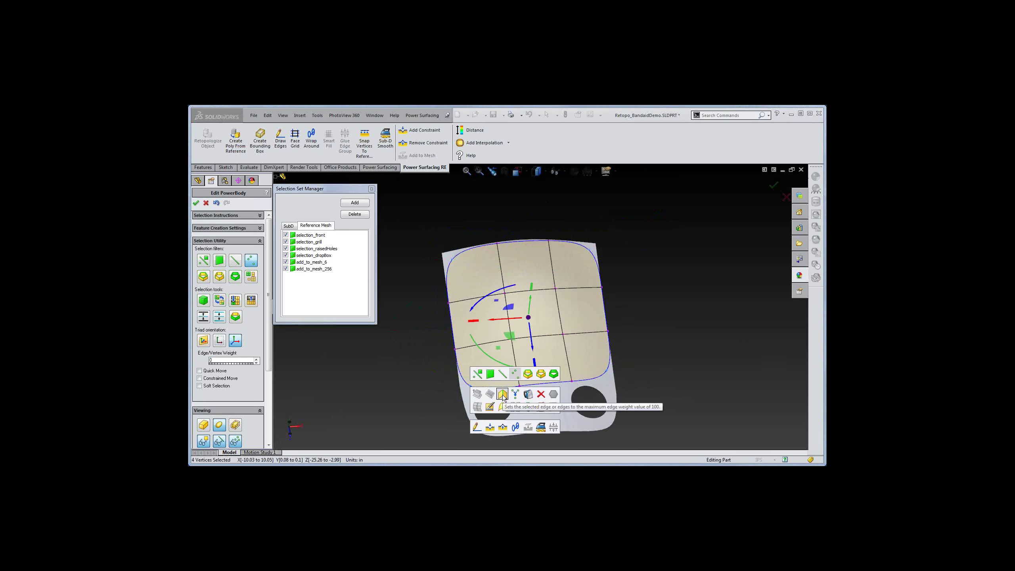
{"action": "left_click", "coordinate": [502, 395]}
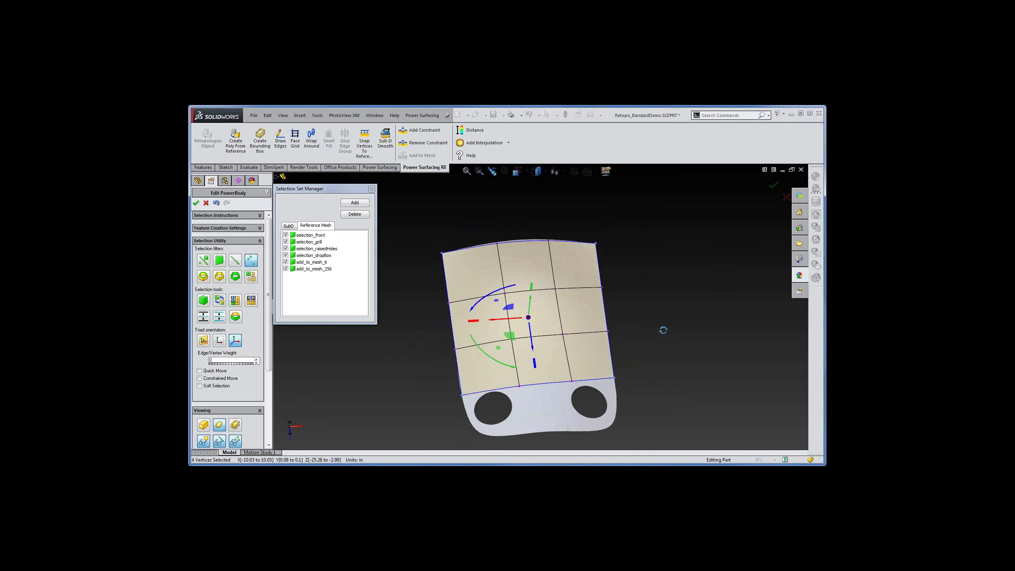
Subdivide the three-by-three quad mesh once into a six-by-six grid.
{"action": "mouse_move", "coordinate": [663, 330]}
{"action": "middle_mouse_down"}
{"action": "mouse_move", "coordinate": [664, 297]}
{"action": "mouse_move", "coordinate": [655, 302]}
{"action": "mouse_move", "coordinate": [664, 322]}
{"action": "mouse_move", "coordinate": [646, 320]}
{"action": "middle_mouse_up"}
{"action": "key", "text": "s"}
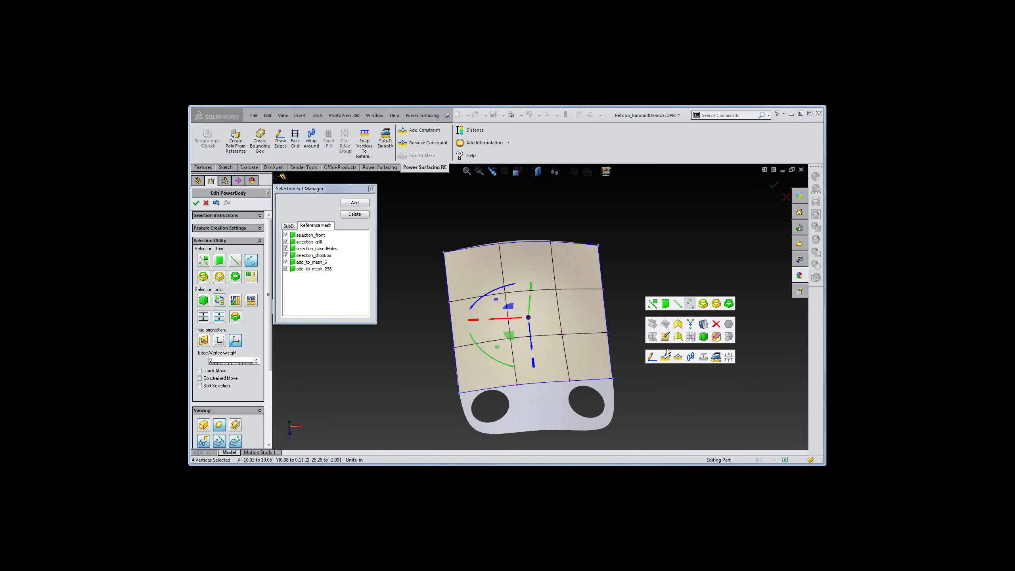
{"action": "left_click", "coordinate": [704, 337]}
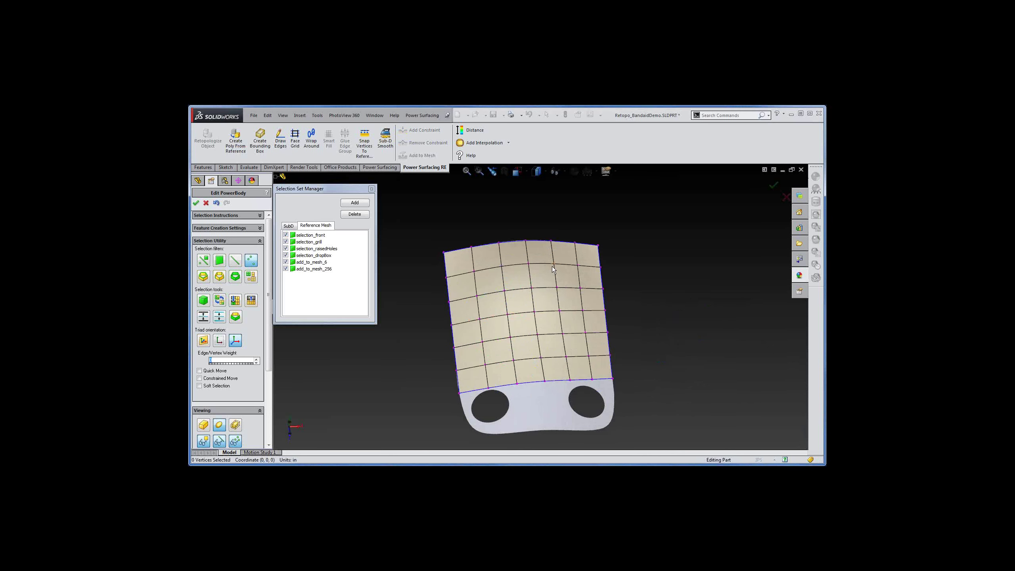
{"action": "key", "text": "s"}
{"action": "key", "text": "Escape"}
Shift two interior vertices of the grid out of alignment and switch to the control mesh display.
{"action": "left_click", "coordinate": [556, 266]}
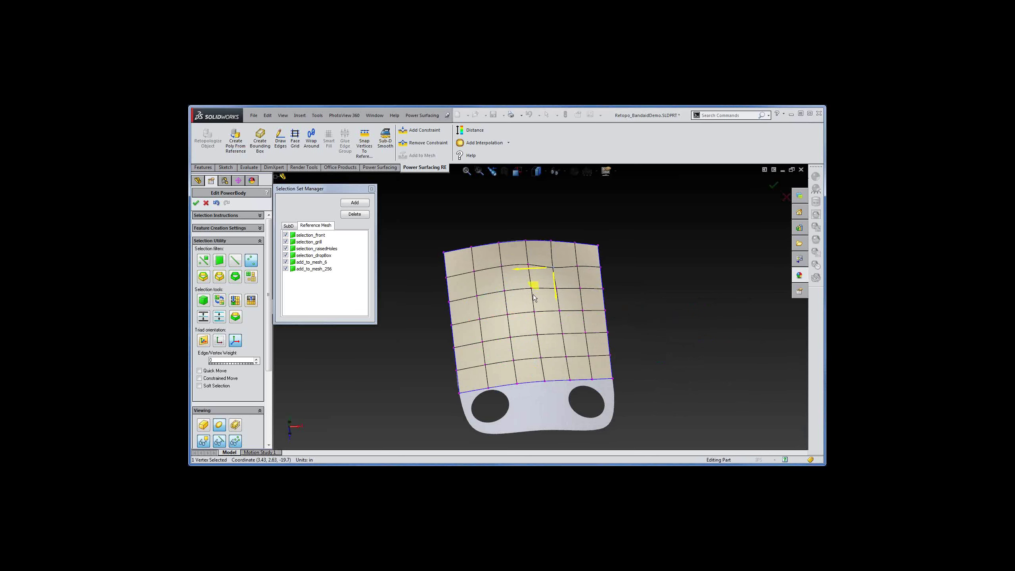
{"action": "left_click", "coordinate": [509, 317]}
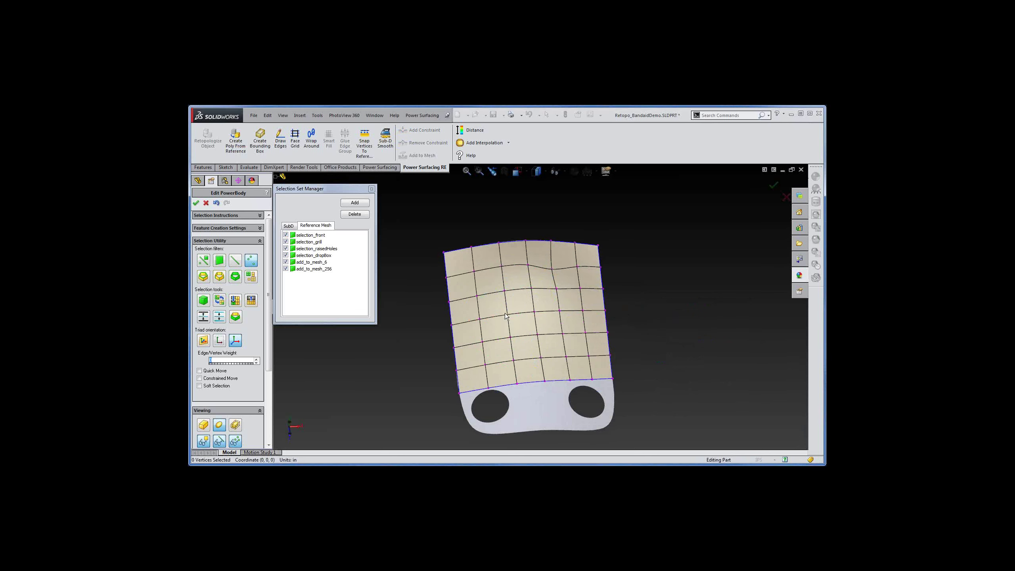
{"action": "left_click", "coordinate": [506, 317]}
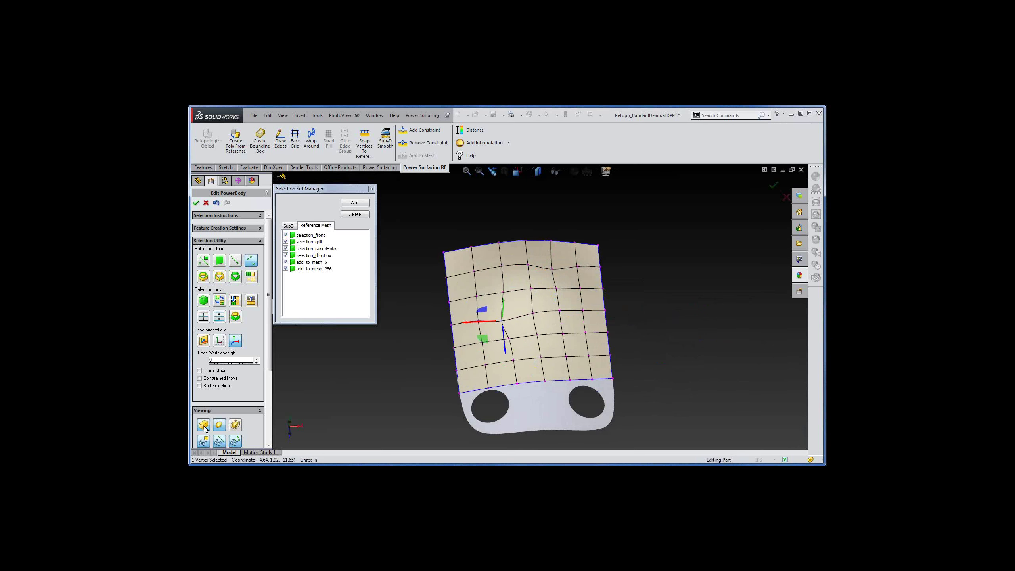
{"action": "left_click", "coordinate": [219, 425]}
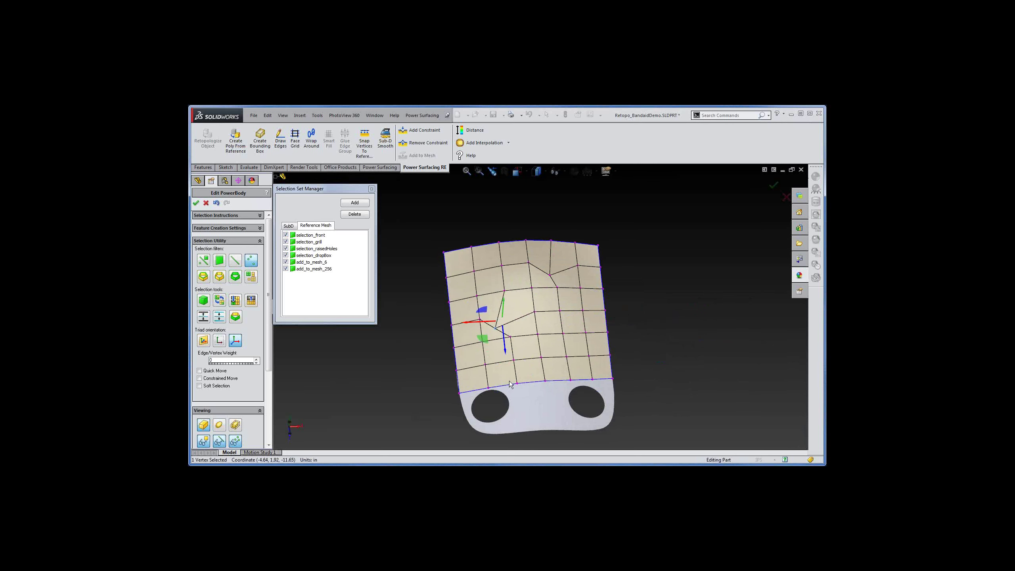
Shift more interior vertices in the middle and lower right of the control mesh to make the grid uneven.
{"action": "key", "text": "Escape"}
{"action": "left_click", "coordinate": [567, 357]}
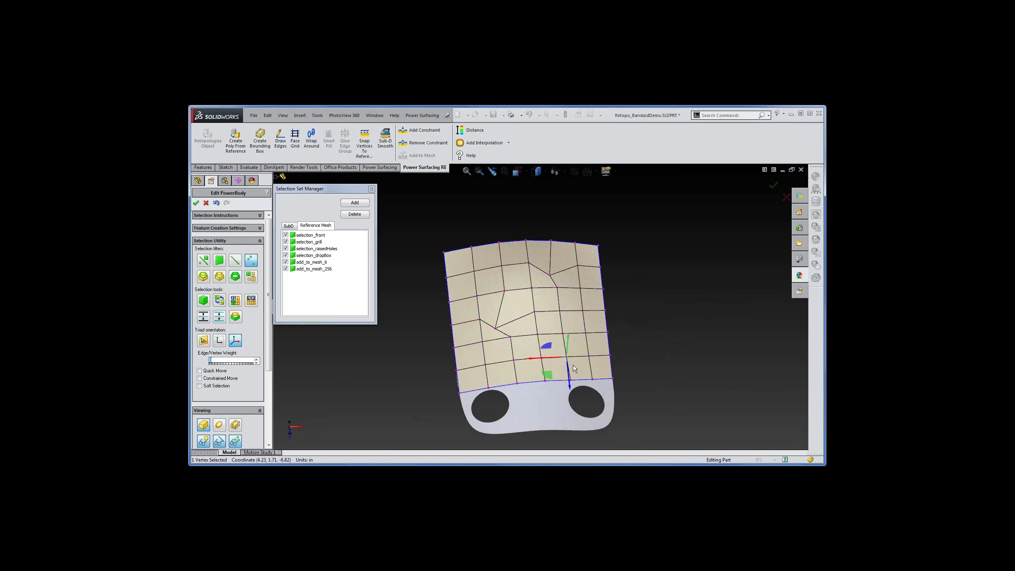
{"action": "left_click", "coordinate": [538, 336]}
{"action": "left_click_drag", "start_coordinate": [520, 360], "coordinate": [515, 362]}
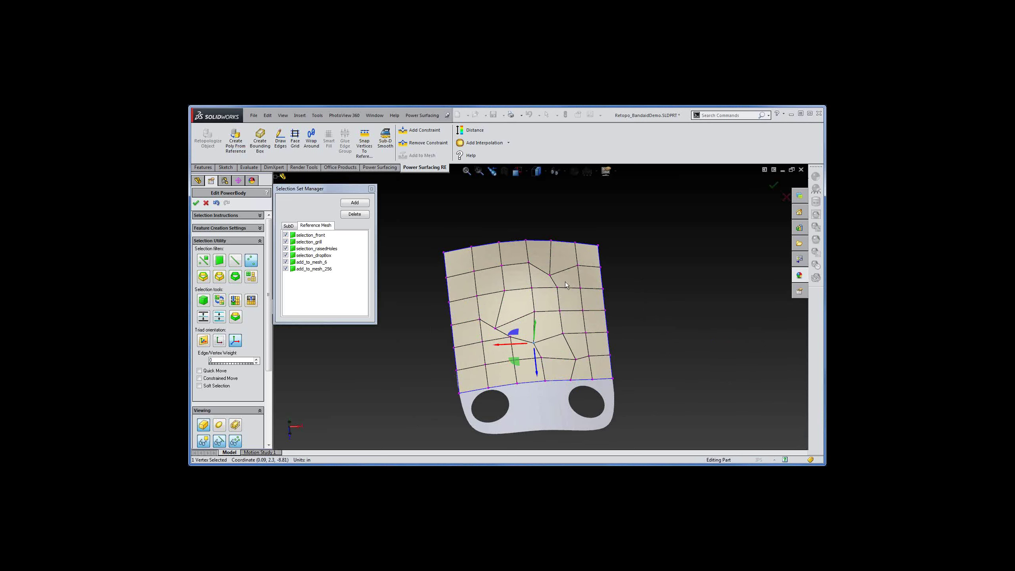
{"action": "left_click", "coordinate": [557, 289]}
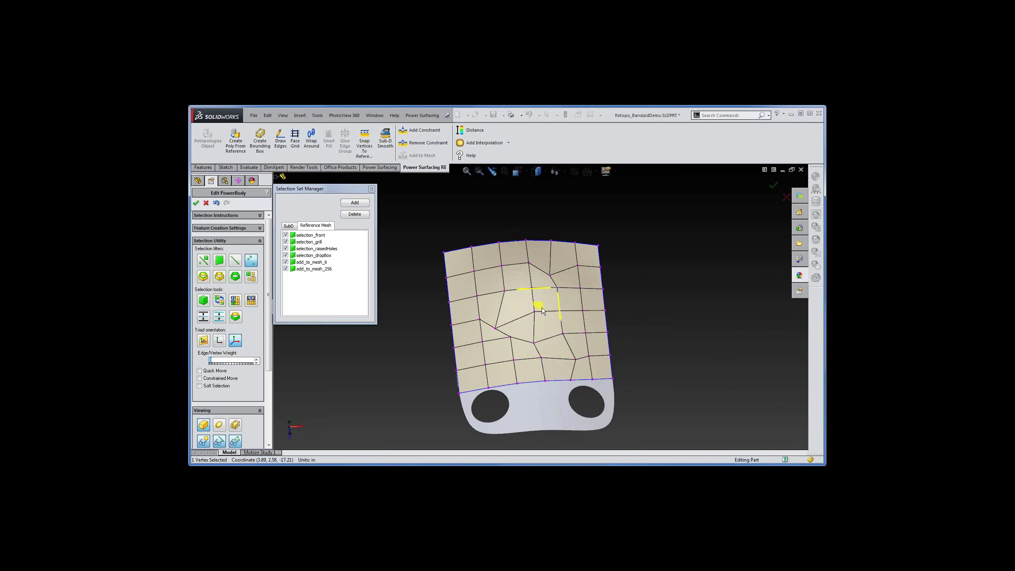
{"action": "left_click_drag", "start_coordinate": [542, 308], "coordinate": [552, 315]}
{"action": "left_click", "coordinate": [505, 288]}
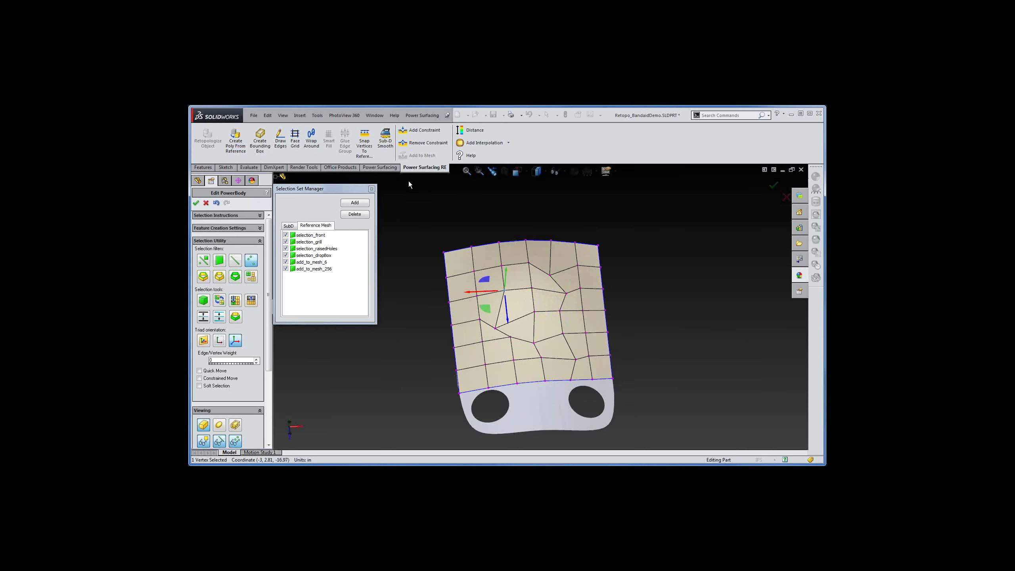
Smooth the uneven control mesh with Sub-D Smooth across the front surface and accept the result.
{"action": "left_click", "coordinate": [386, 140]}
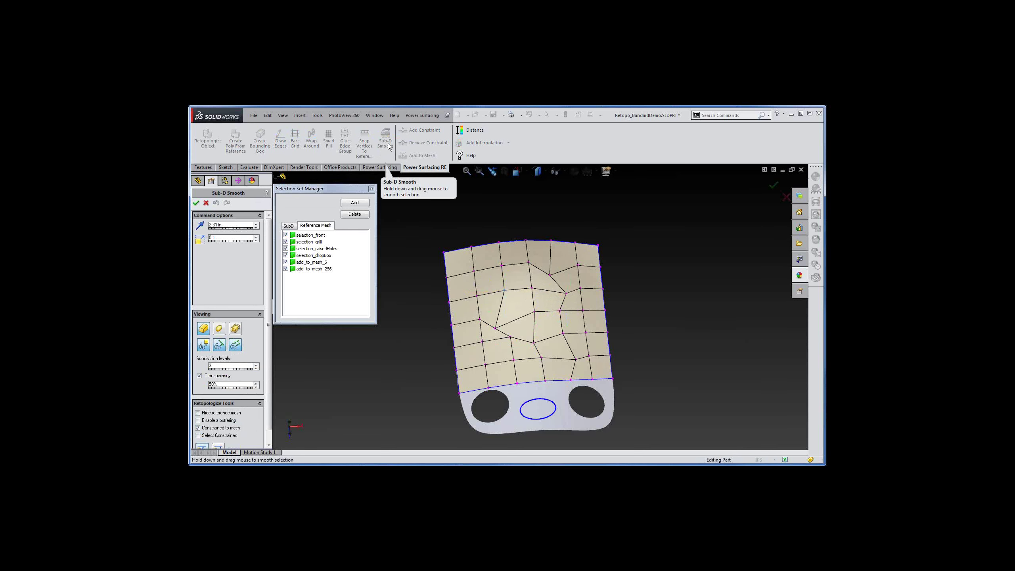
{"action": "mouse_move", "coordinate": [555, 293]}
{"action": "left_mouse_down"}
{"action": "mouse_move", "coordinate": [523, 269]}
{"action": "mouse_move", "coordinate": [508, 304]}
{"action": "mouse_move", "coordinate": [551, 322]}
{"action": "mouse_move", "coordinate": [540, 354]}
{"action": "mouse_move", "coordinate": [578, 337]}
{"action": "mouse_move", "coordinate": [551, 358]}
{"action": "mouse_move", "coordinate": [495, 313]}
{"action": "mouse_move", "coordinate": [489, 320]}
{"action": "mouse_move", "coordinate": [570, 344]}
{"action": "mouse_move", "coordinate": [569, 316]}
{"action": "mouse_move", "coordinate": [488, 332]}
{"action": "mouse_move", "coordinate": [544, 283]}
{"action": "mouse_move", "coordinate": [573, 347]}
{"action": "mouse_move", "coordinate": [528, 347]}
{"action": "mouse_move", "coordinate": [615, 280]}
{"action": "mouse_move", "coordinate": [596, 380]}
{"action": "mouse_move", "coordinate": [559, 363]}
{"action": "mouse_move", "coordinate": [666, 371]}
{"action": "left_mouse_up"}
{"action": "mouse_move", "coordinate": [665, 372]}
{"action": "middle_mouse_down"}
{"action": "mouse_move", "coordinate": [705, 336]}
{"action": "mouse_move", "coordinate": [657, 345]}
{"action": "mouse_move", "coordinate": [672, 362]}
{"action": "mouse_move", "coordinate": [664, 387]}
{"action": "mouse_move", "coordinate": [650, 386]}
{"action": "mouse_move", "coordinate": [662, 386]}
{"action": "middle_mouse_up"}
{"action": "key", "text": "Return"}
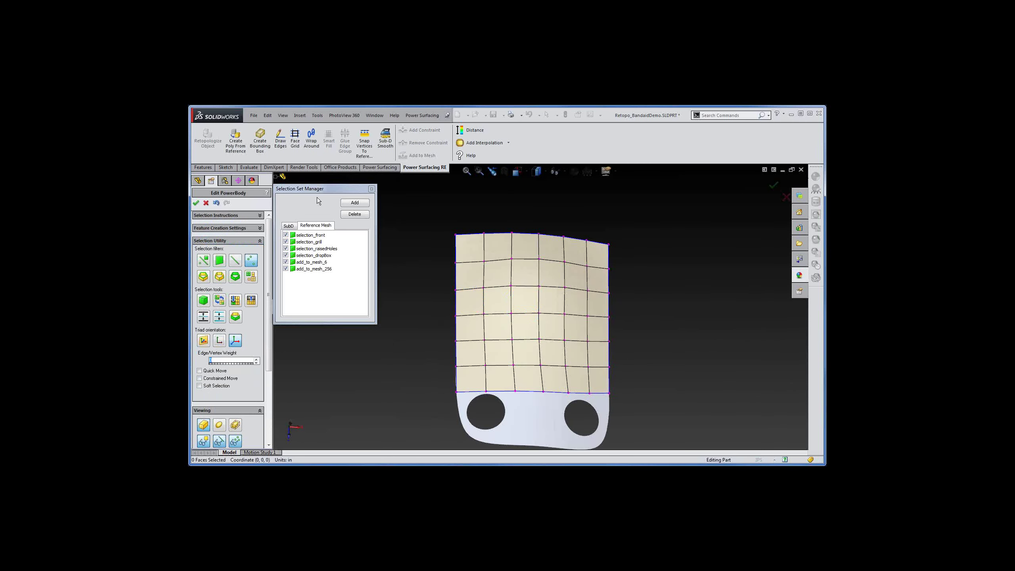
Discard the PowerBody edits and close Retopo_BandaidDemo.SLDPRT without saving.
{"action": "left_click", "coordinate": [371, 190]}
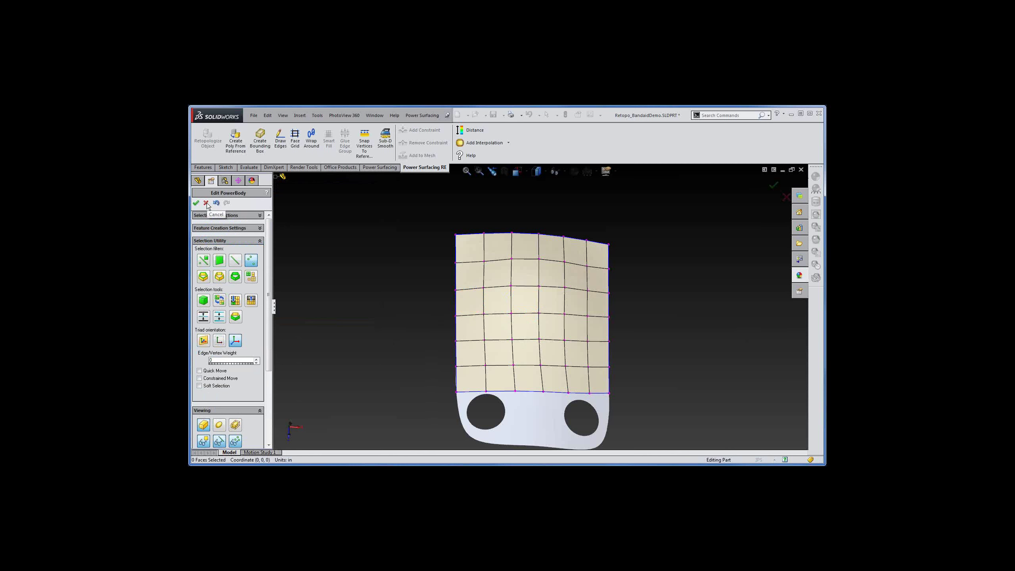
{"action": "left_click", "coordinate": [206, 203]}
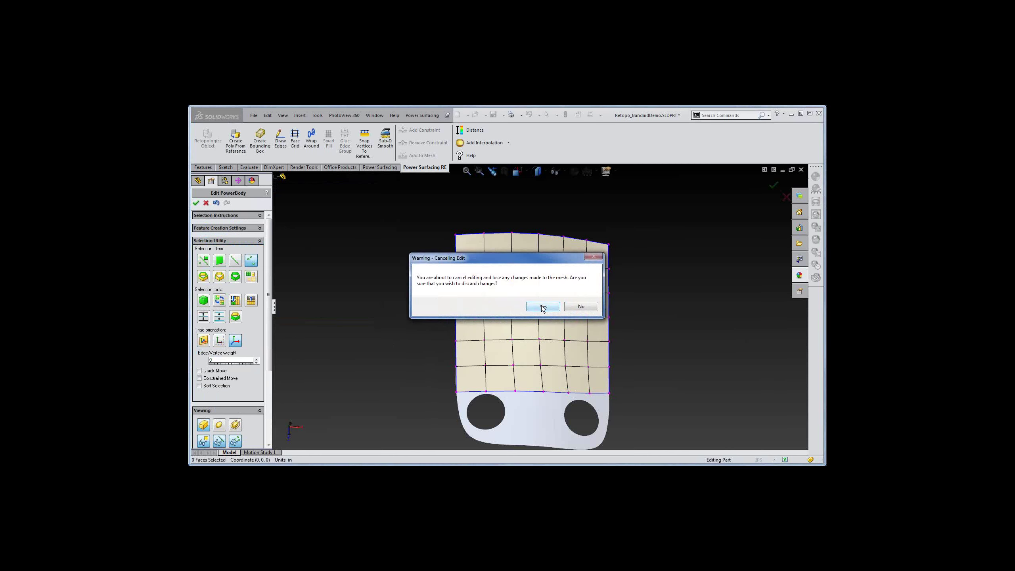
{"action": "left_click", "coordinate": [543, 307]}
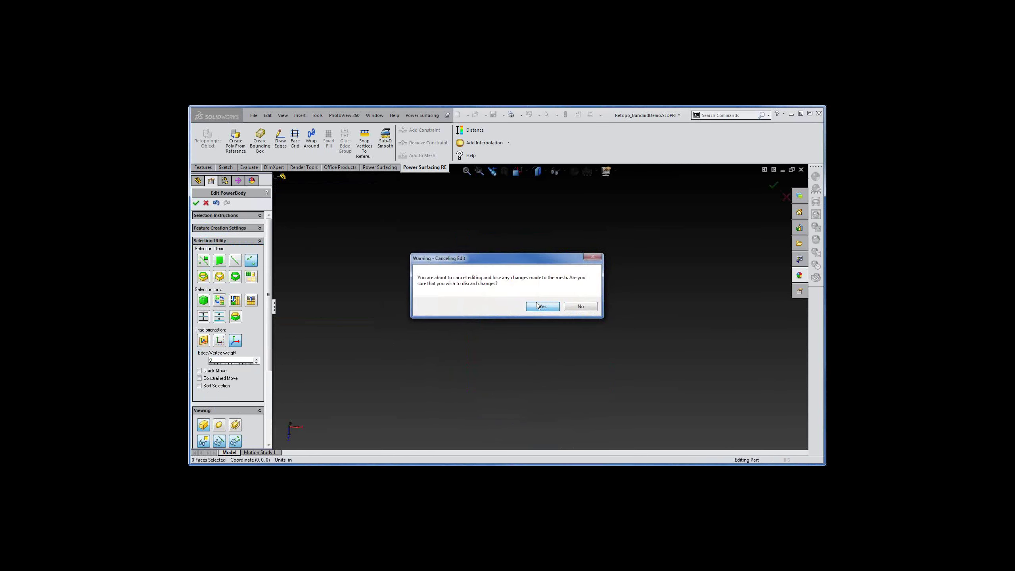
{"action": "left_click", "coordinate": [254, 115]}
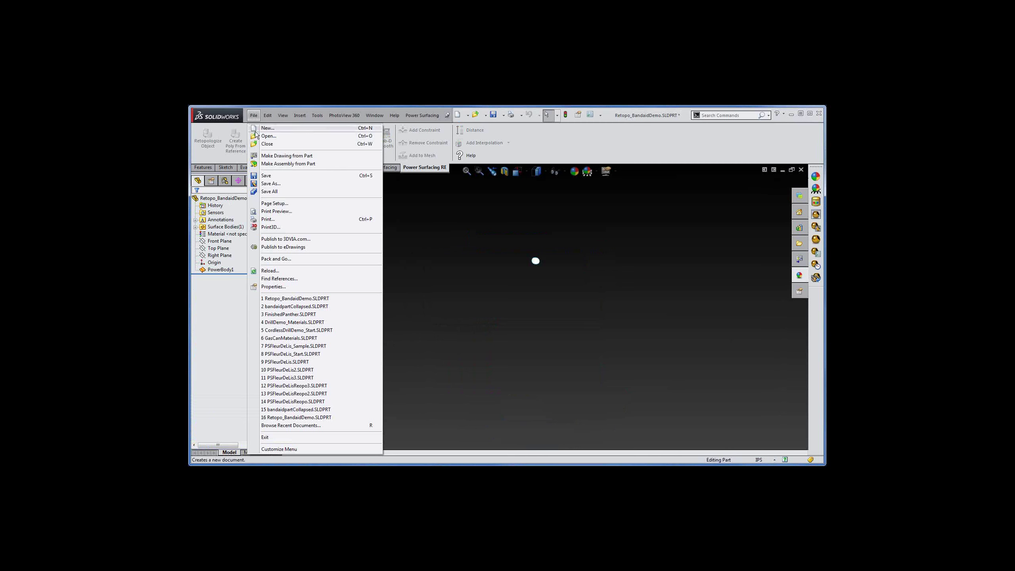
{"action": "left_click", "coordinate": [267, 143]}
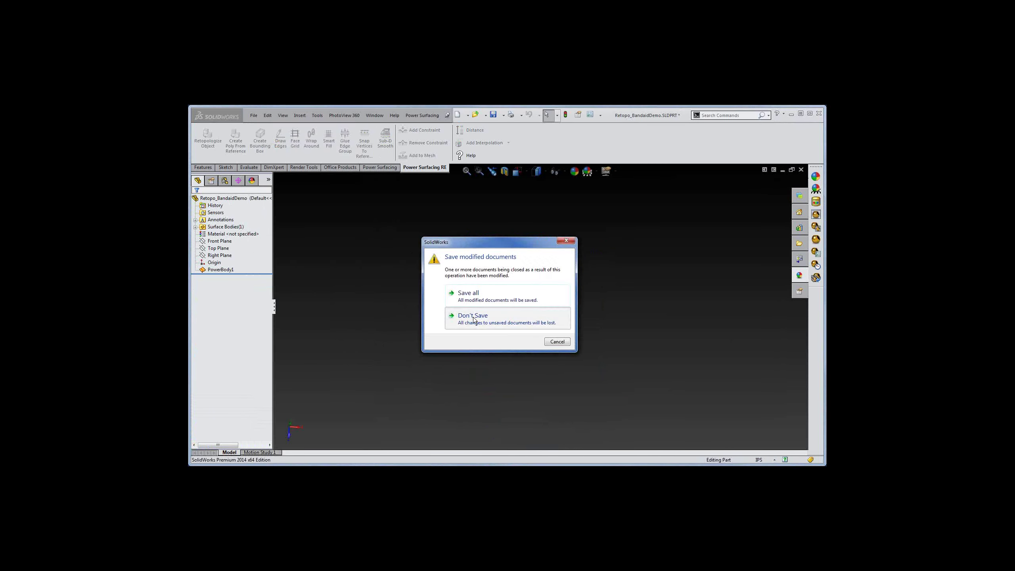
{"action": "left_click", "coordinate": [474, 318]}
Open the recent part PSFleurDeLis_Sample.SLDPRT and view its fleur-de-lis relief up close from the front.
{"action": "left_click", "coordinate": [254, 115]}
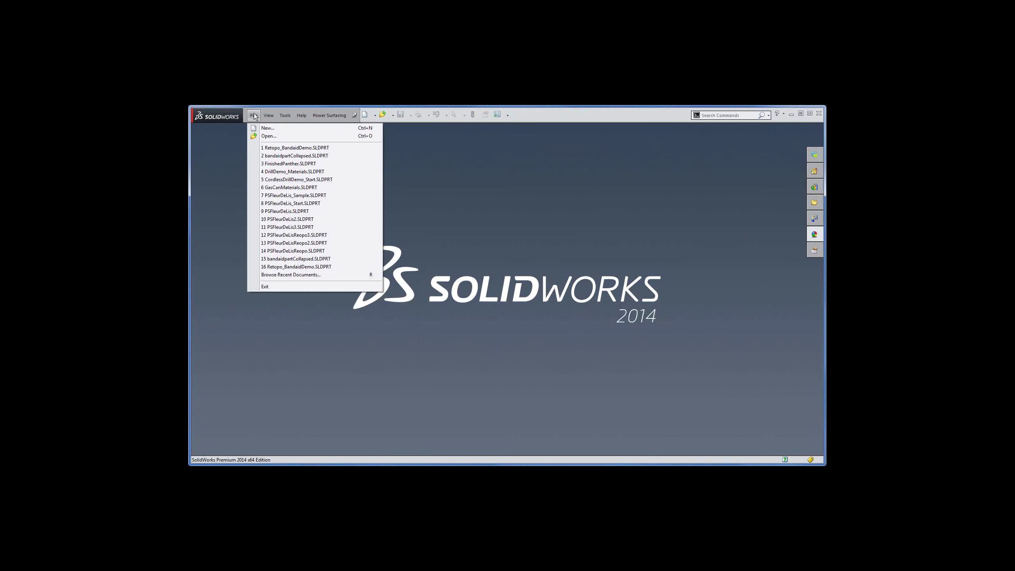
{"action": "mouse_move", "coordinate": [299, 152]}
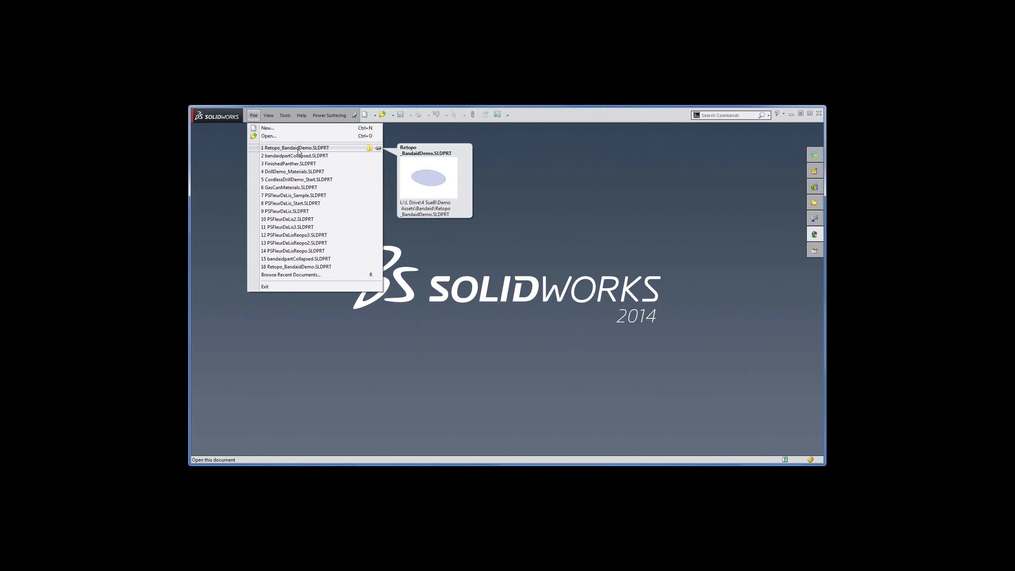
{"action": "left_click", "coordinate": [296, 195]}
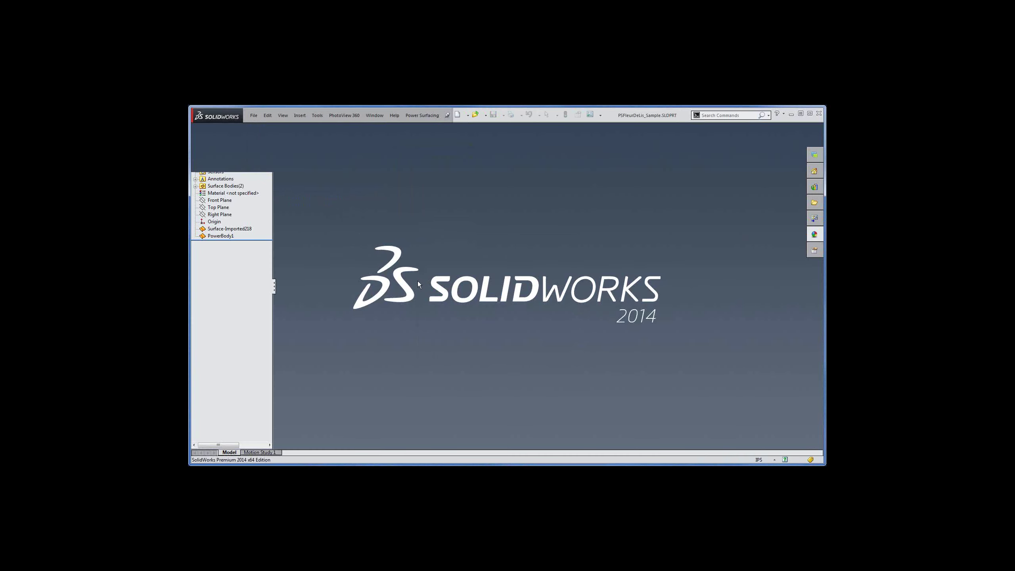
{"action": "mouse_move", "coordinate": [624, 364]}
{"action": "middle_mouse_down"}
{"action": "mouse_move", "coordinate": [639, 322]}
{"action": "mouse_move", "coordinate": [627, 355]}
{"action": "middle_mouse_up"}
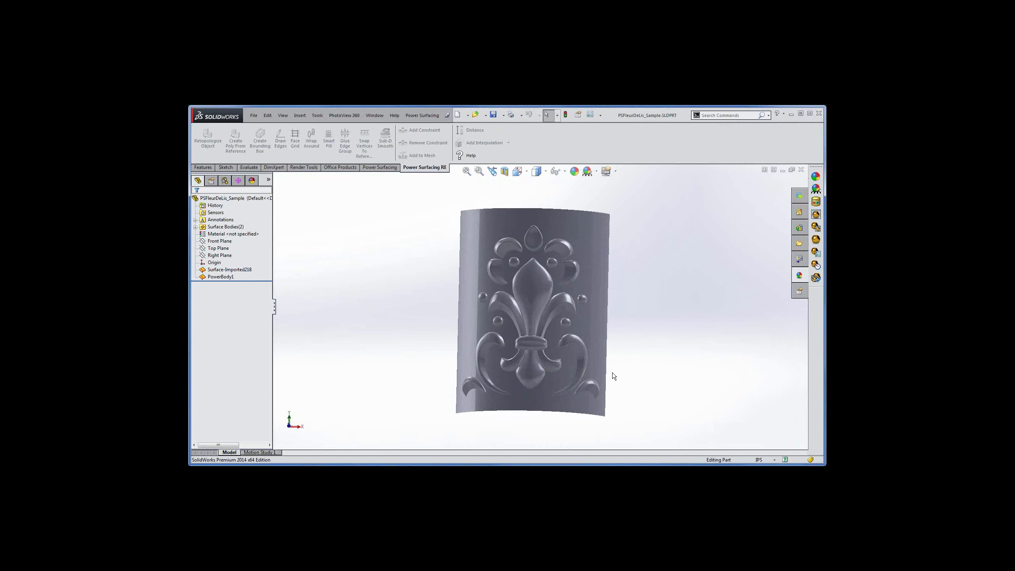
{"action": "scroll", "coordinate": [613, 373], "scroll_direction": "down", "scroll_amount": 2}
{"action": "mouse_move", "coordinate": [626, 368]}
{"action": "middle_mouse_down"}
{"action": "mouse_move", "coordinate": [619, 340]}
{"action": "mouse_move", "coordinate": [621, 377]}
{"action": "middle_mouse_up"}
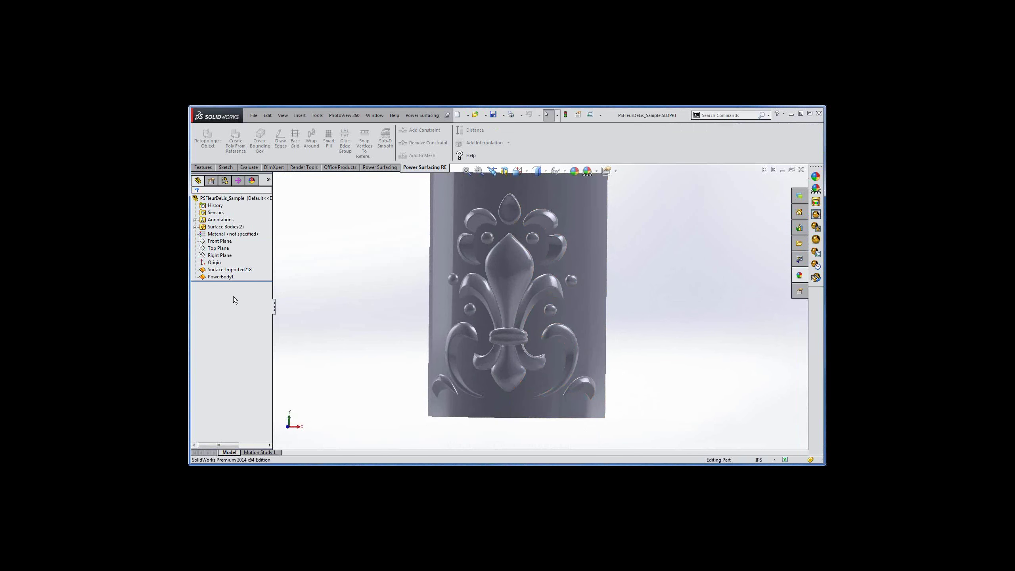
Show PowerBody1, hide the Surface-Imported218 body, and open PowerBody1 for editing.
{"action": "left_click", "coordinate": [227, 277]}
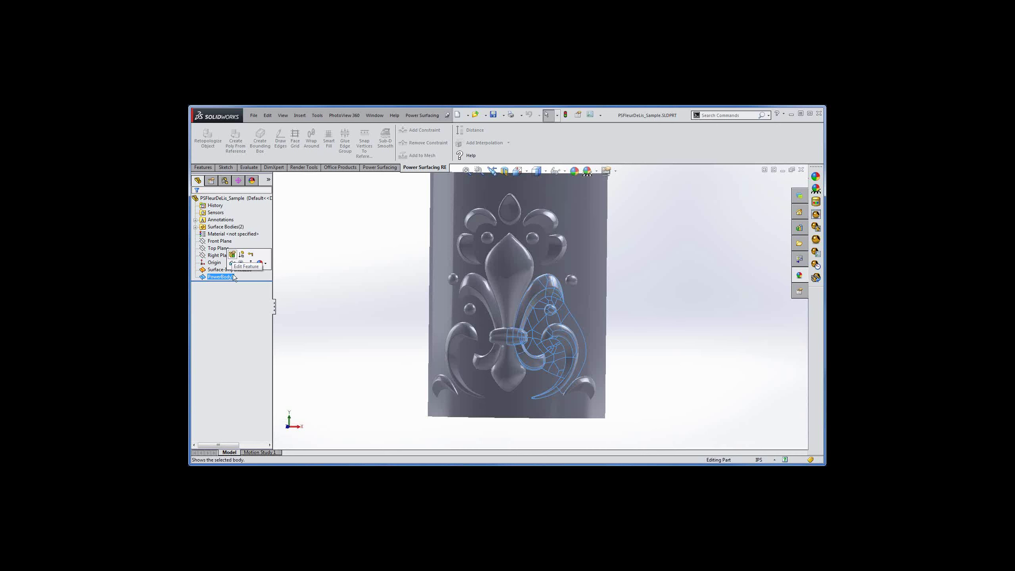
{"action": "left_click", "coordinate": [229, 270], "text": "ctrl"}
{"action": "left_click", "coordinate": [239, 256]}
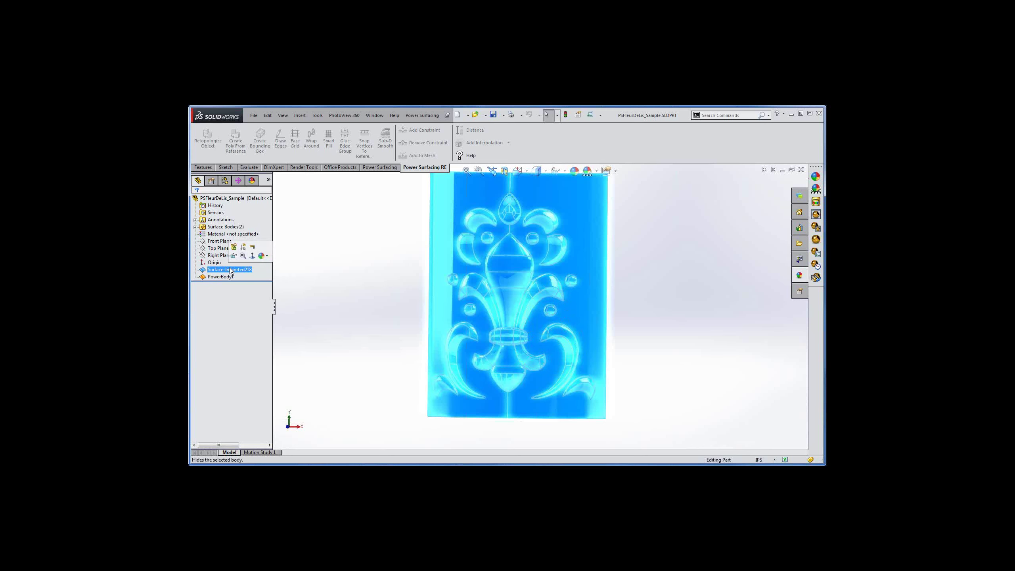
{"action": "left_click", "coordinate": [234, 256]}
{"action": "left_click", "coordinate": [227, 277]}
{"action": "left_click", "coordinate": [231, 261]}
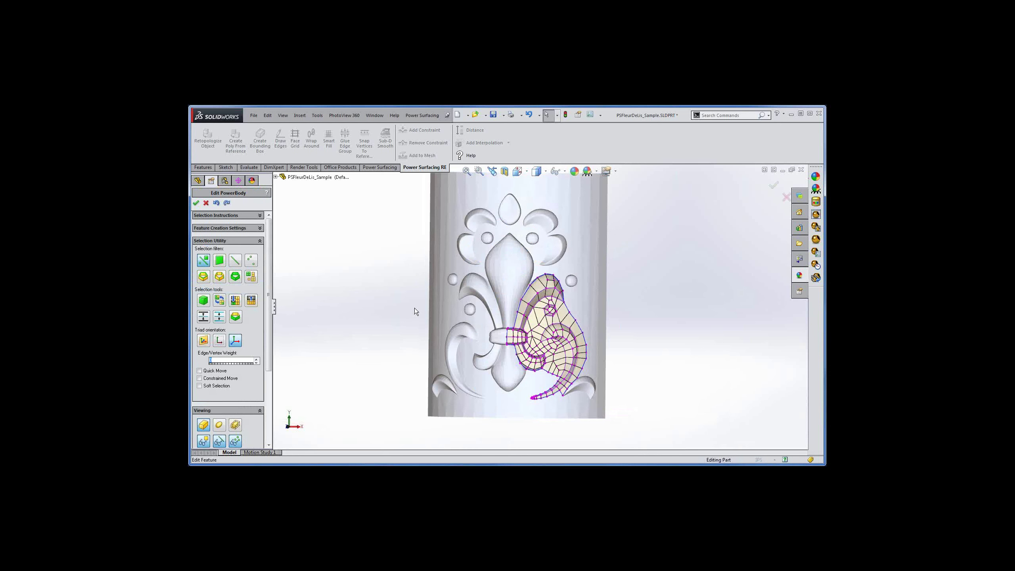
Examine the quad layout of the partial control mesh around the scrolls, dot and central band of the relief.
{"action": "middle_click_drag", "start_coordinate": [598, 351], "coordinate": [543, 263]}
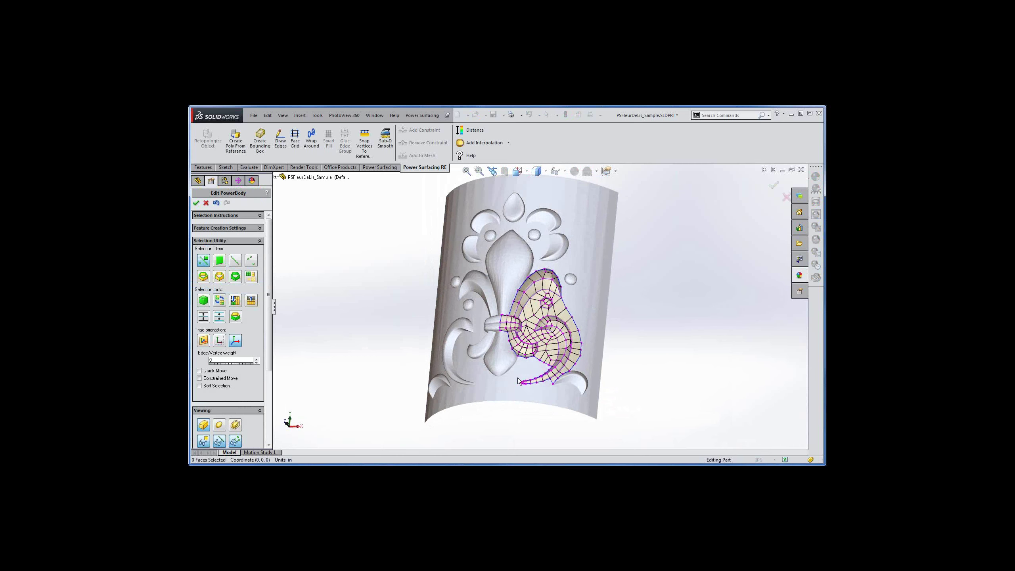
{"action": "scroll", "coordinate": [521, 370], "scroll_direction": "down", "scroll_amount": 5}
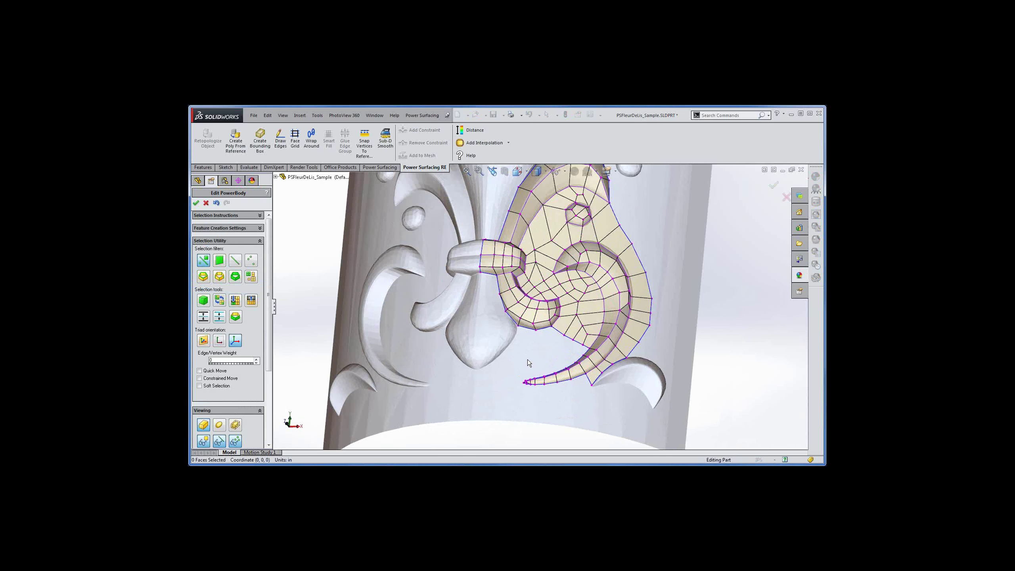
{"action": "scroll", "coordinate": [527, 360], "scroll_direction": "down", "scroll_amount": 3}
{"action": "middle_click_drag", "start_coordinate": [540, 338], "coordinate": [624, 301]}
{"action": "left_click", "coordinate": [628, 303]}
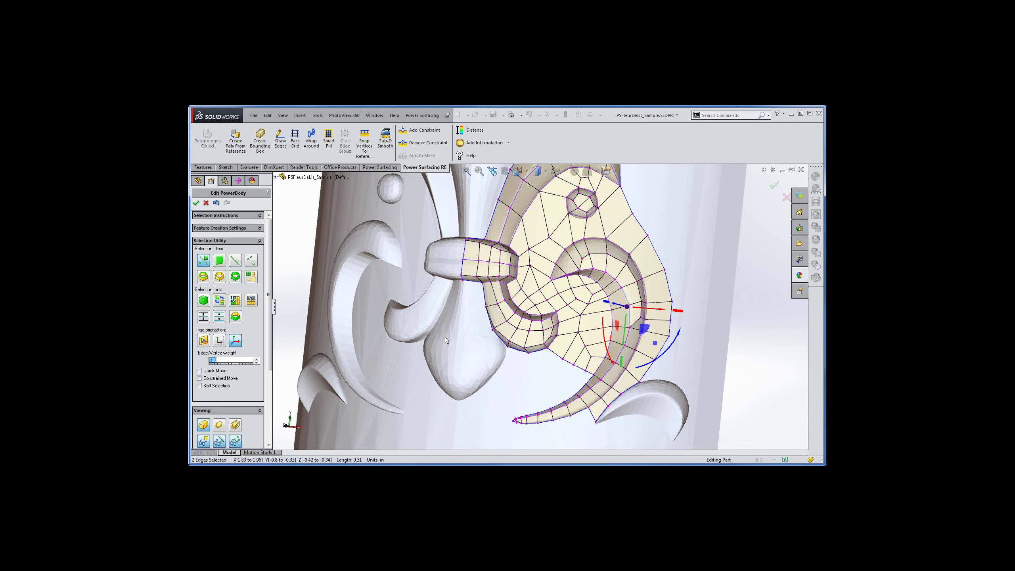
{"action": "mouse_move", "coordinate": [445, 337]}
{"action": "middle_mouse_down"}
{"action": "mouse_move", "coordinate": [419, 322]}
{"action": "mouse_move", "coordinate": [465, 328]}
{"action": "mouse_move", "coordinate": [443, 331]}
{"action": "middle_mouse_up"}
{"action": "scroll", "coordinate": [422, 316], "scroll_direction": "up", "scroll_amount": 3}
{"action": "scroll", "coordinate": [442, 326], "scroll_direction": "down", "scroll_amount": 1}
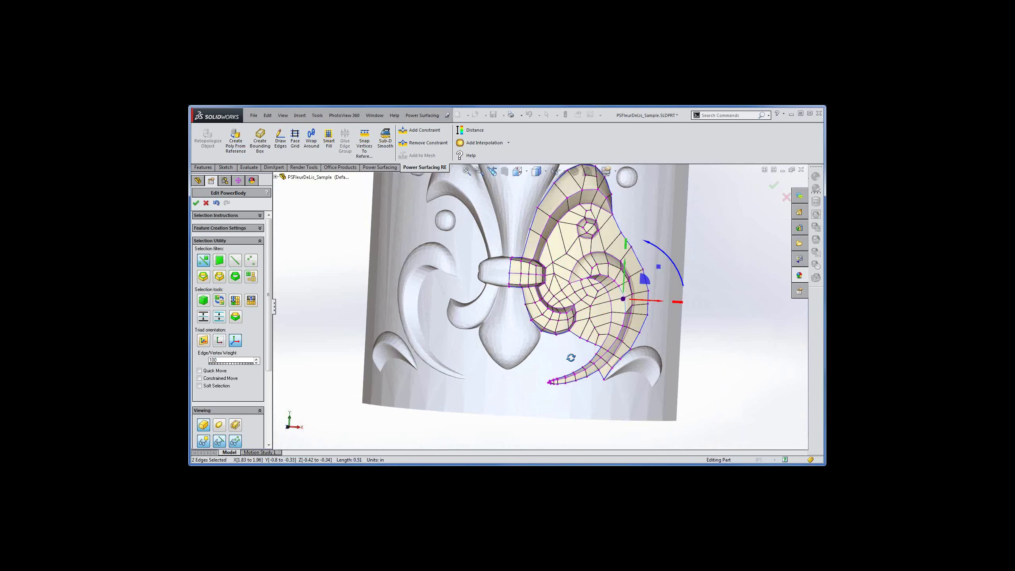
{"action": "middle_click_drag", "start_coordinate": [572, 360], "coordinate": [562, 361]}
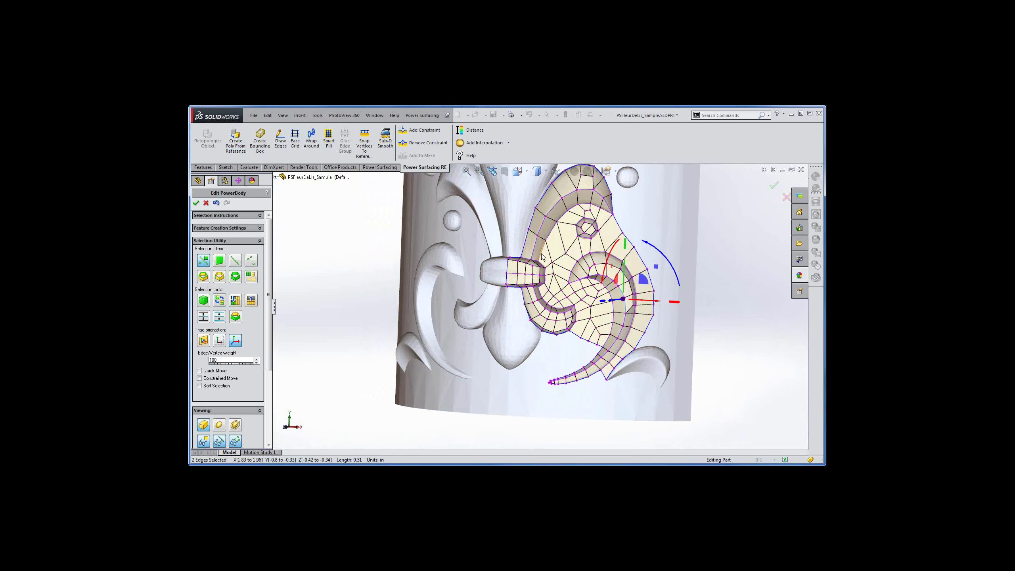
{"action": "left_click", "coordinate": [675, 226]}
{"action": "middle_click_drag", "start_coordinate": [670, 224], "coordinate": [665, 255], "text": "ctrl"}
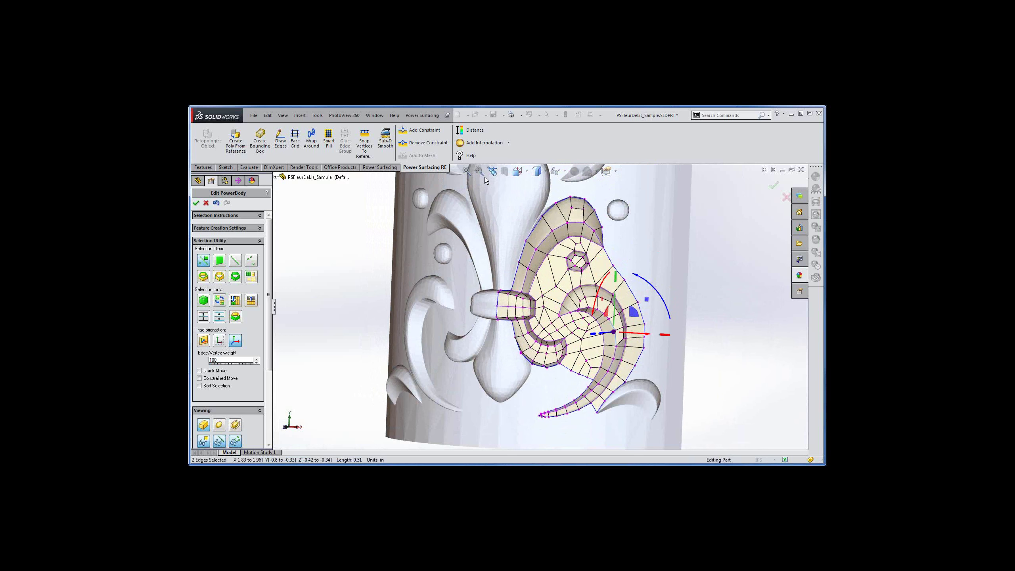
Add interpolation to the control mesh, accept it, and finish the PowerBody edit to generate the smooth surface body.
{"action": "left_click", "coordinate": [477, 144]}
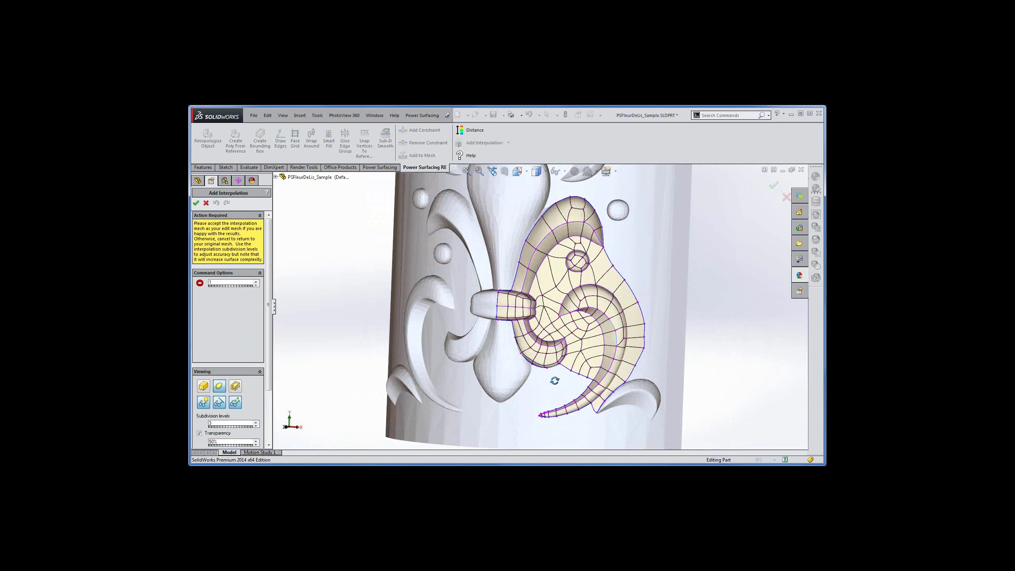
{"action": "middle_click_drag", "start_coordinate": [555, 380], "coordinate": [652, 306]}
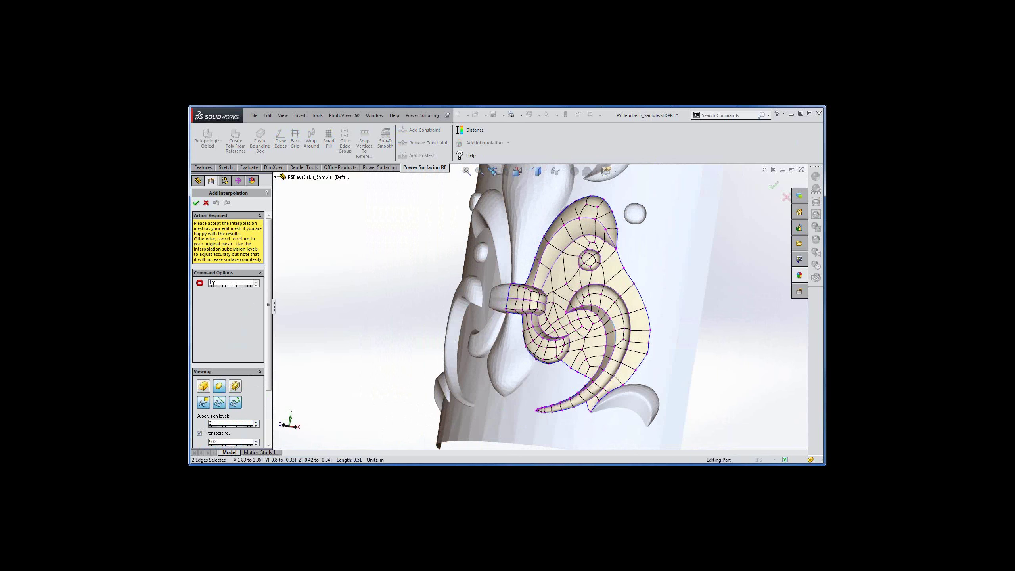
{"action": "left_click", "coordinate": [196, 204]}
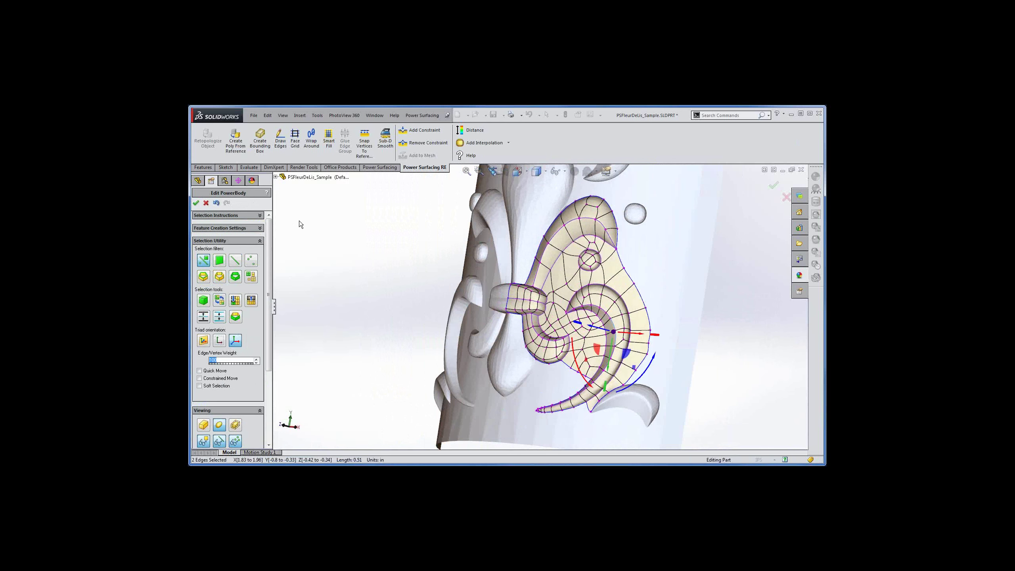
{"action": "left_click", "coordinate": [197, 203]}
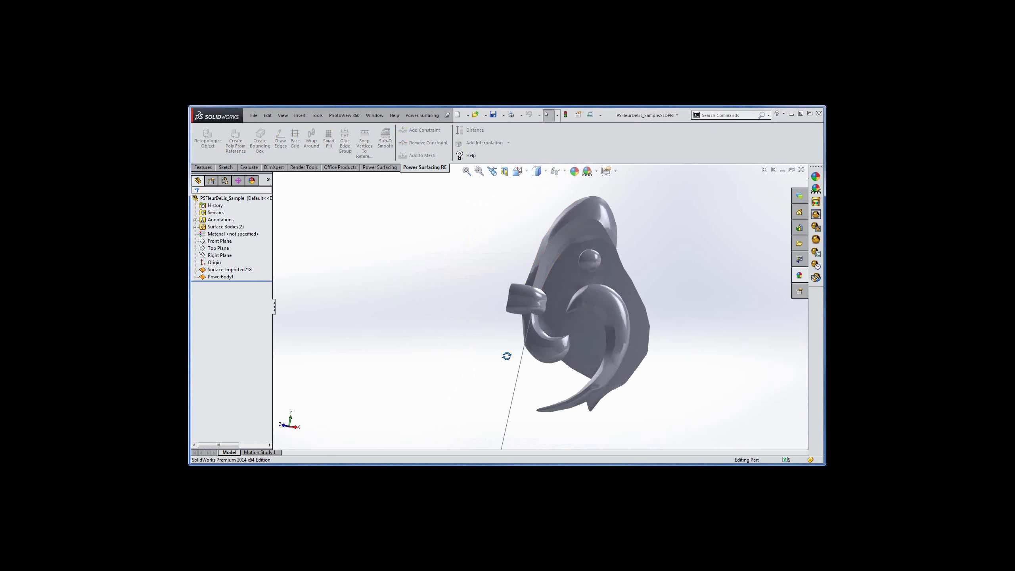
{"action": "middle_click_drag", "start_coordinate": [511, 353], "coordinate": [504, 302]}
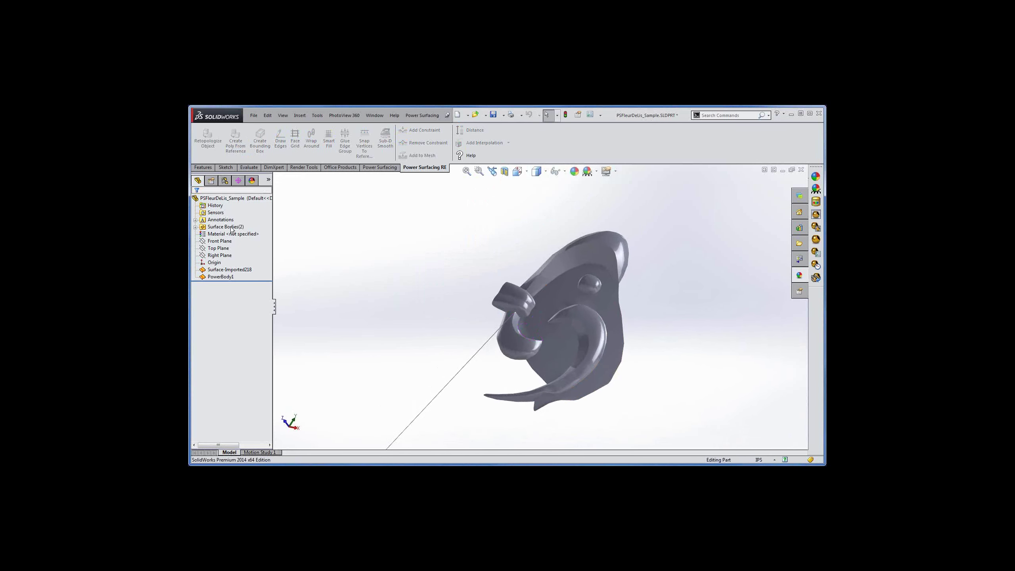
{"action": "left_click", "coordinate": [221, 219]}
{"action": "key", "text": "Escape"}
Close PSFleurDeLis_Sample.SLDPRT without saving the changes.
{"action": "left_click", "coordinate": [252, 117]}
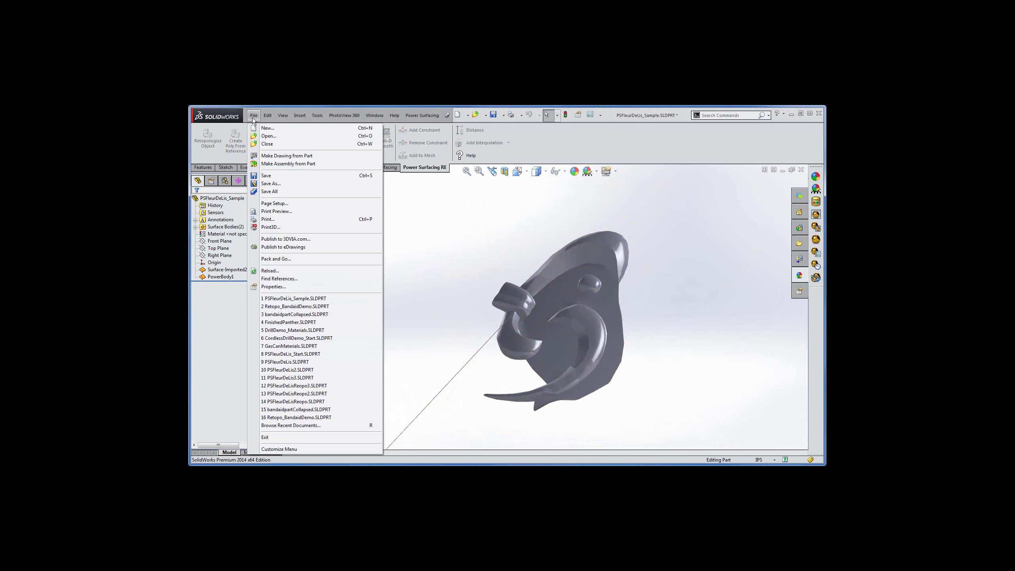
{"action": "left_click", "coordinate": [267, 145]}
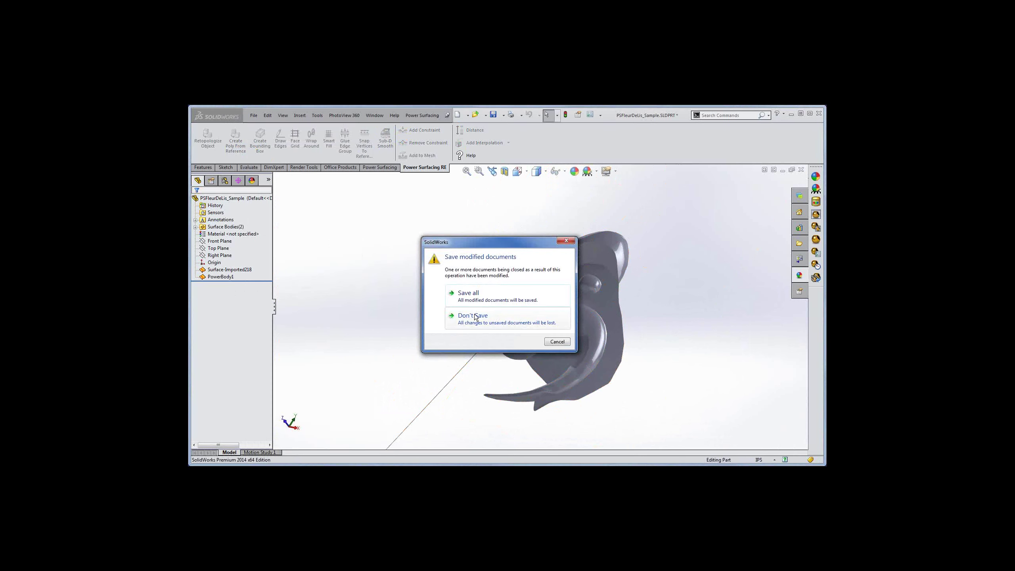
{"action": "left_click", "coordinate": [474, 319]}
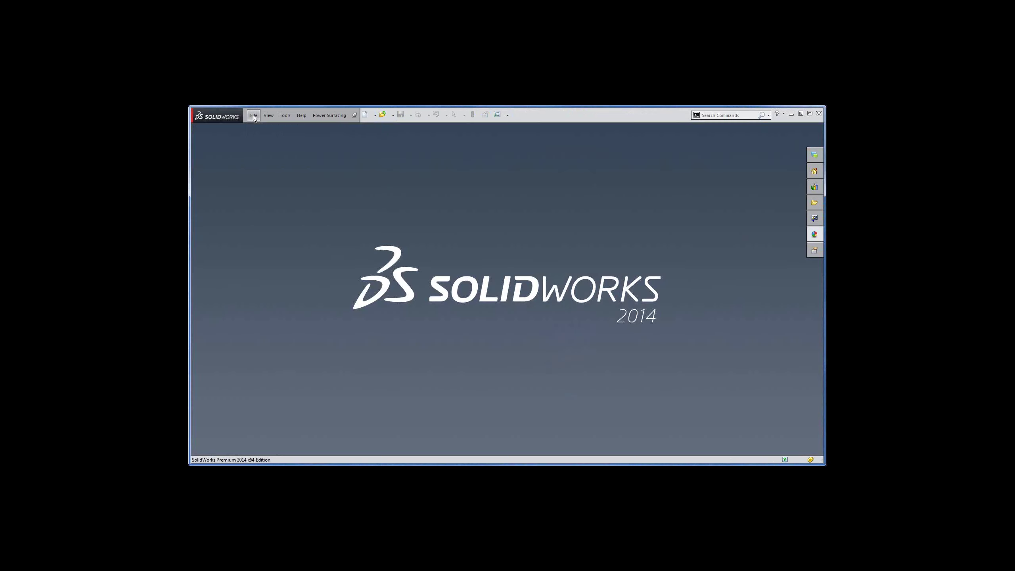
Open the recent part DrillDemo_Materials.SLDPRT and view the model from another angle.
{"action": "left_click", "coordinate": [253, 116]}
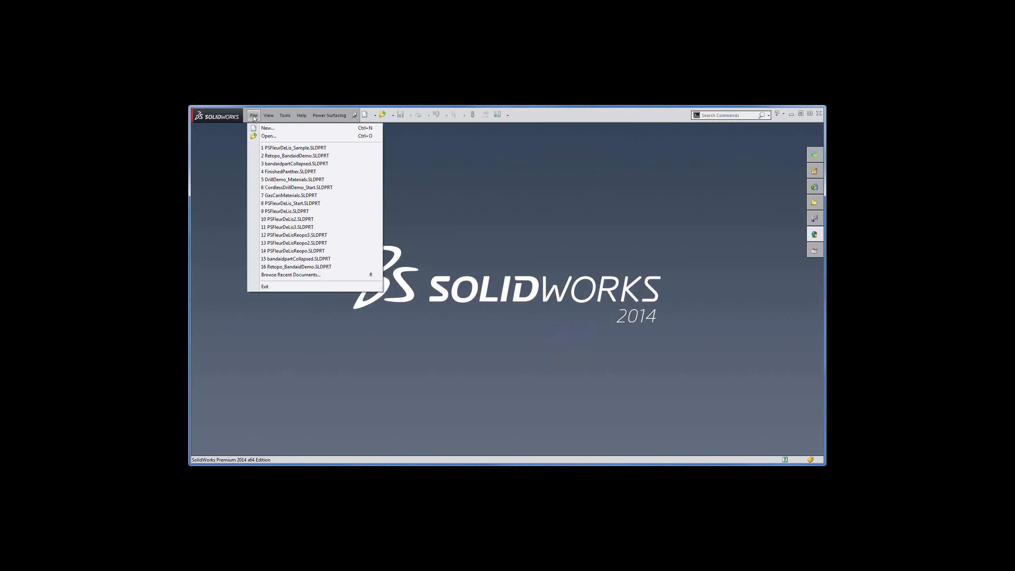
{"action": "left_click", "coordinate": [372, 180]}
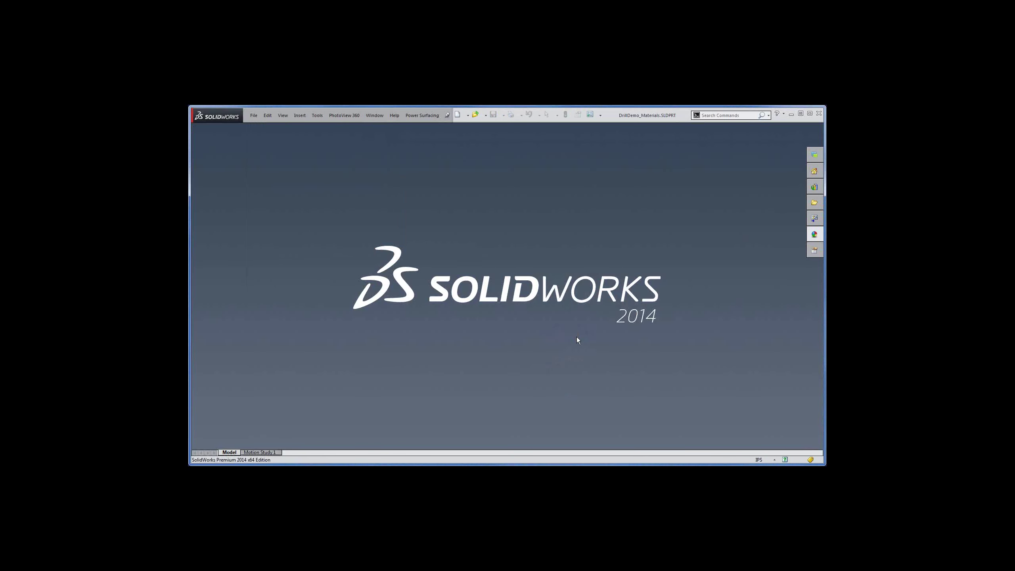
{"action": "middle_click_drag", "start_coordinate": [483, 379], "coordinate": [508, 416]}
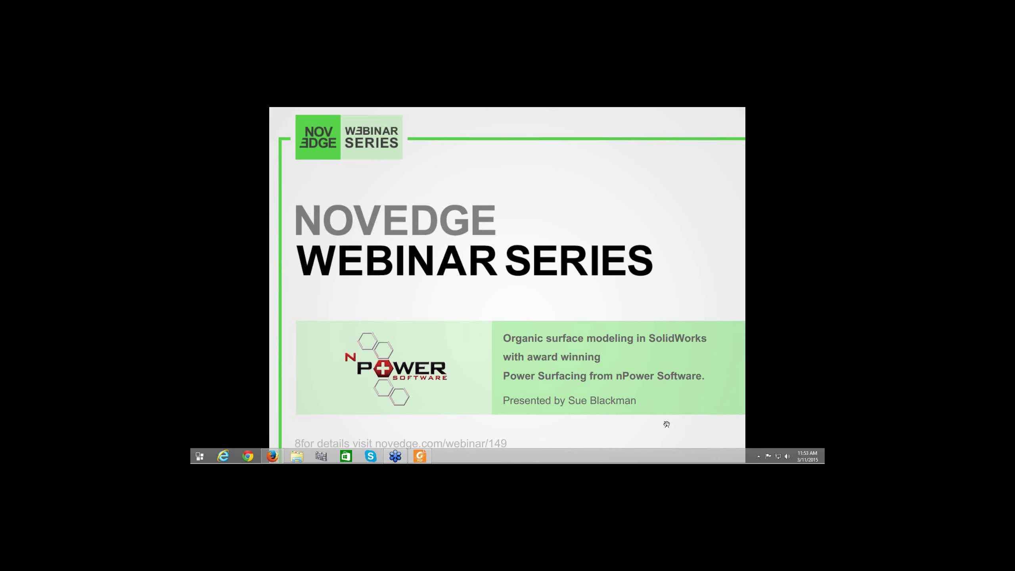
{"action": "left_click", "coordinate": [604, 447]}
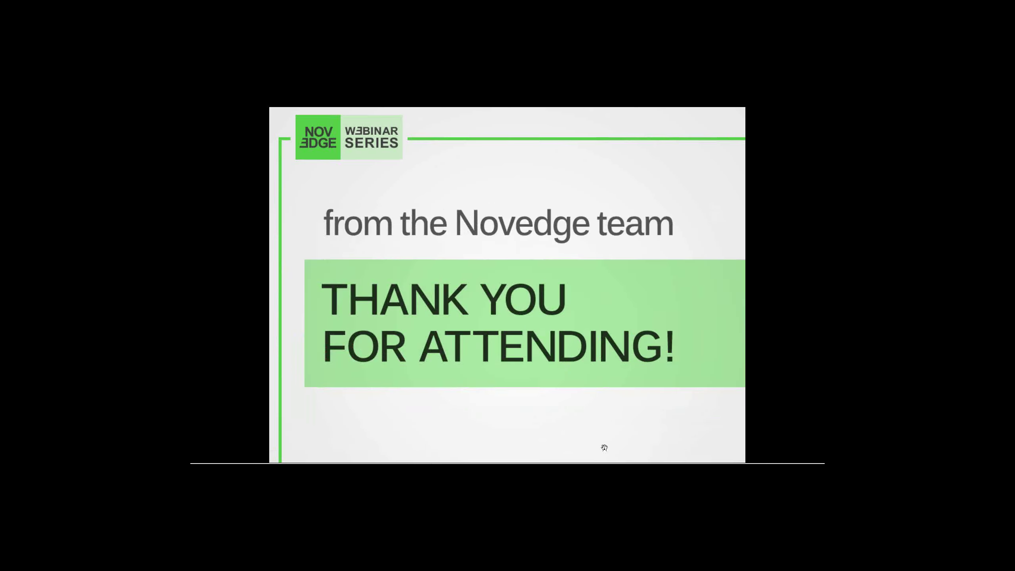
{"action": "left_click", "coordinate": [604, 447]}
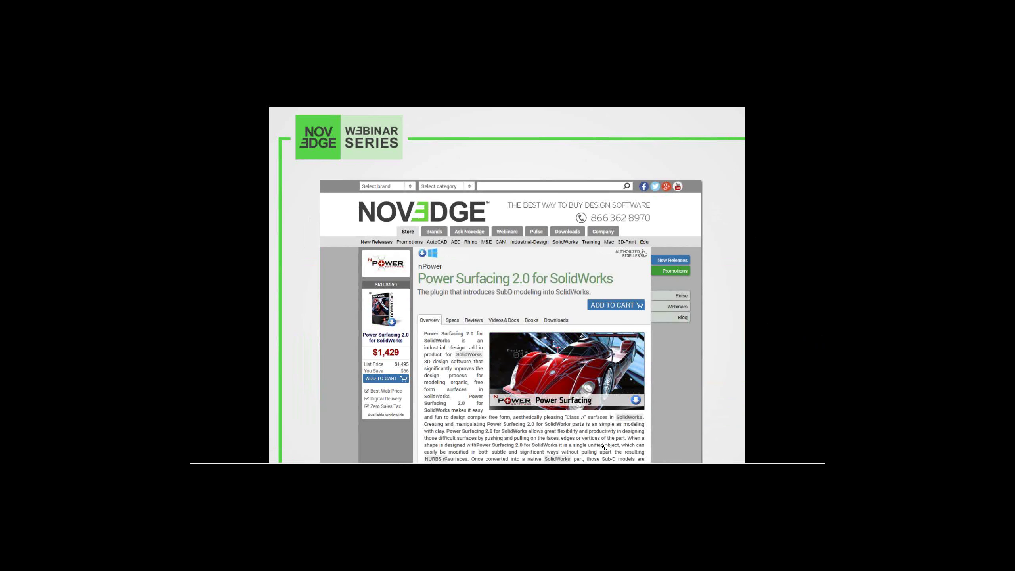